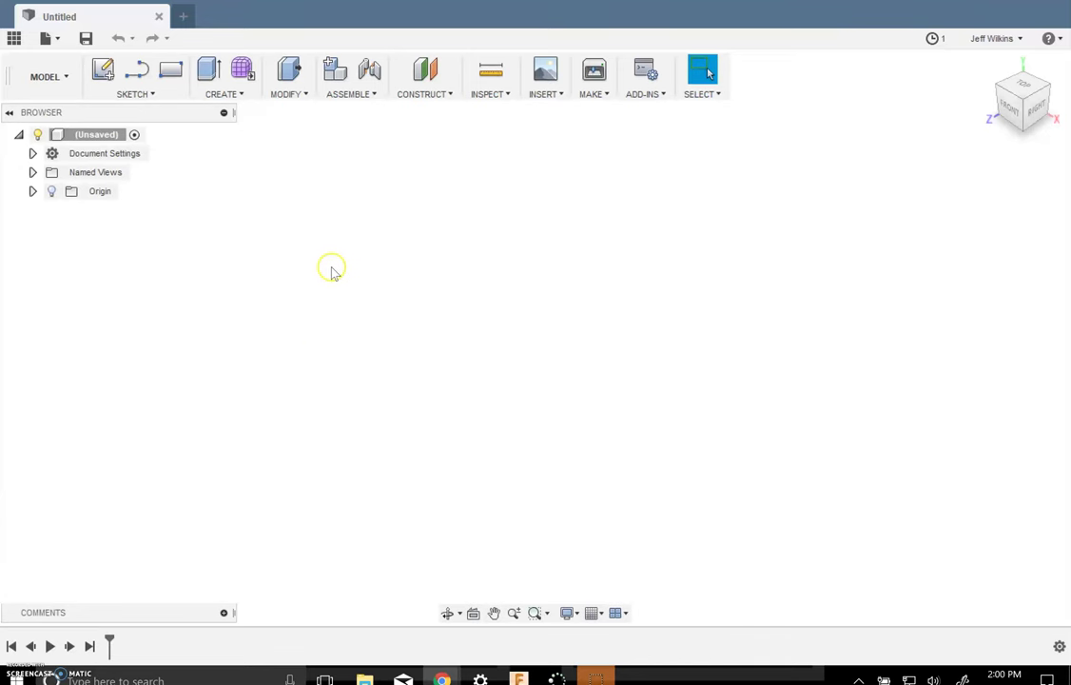
On a new front-plane sketch, draw a rectangle about 2.6 by 1.7 in from the origin.
left_click(105, 76)
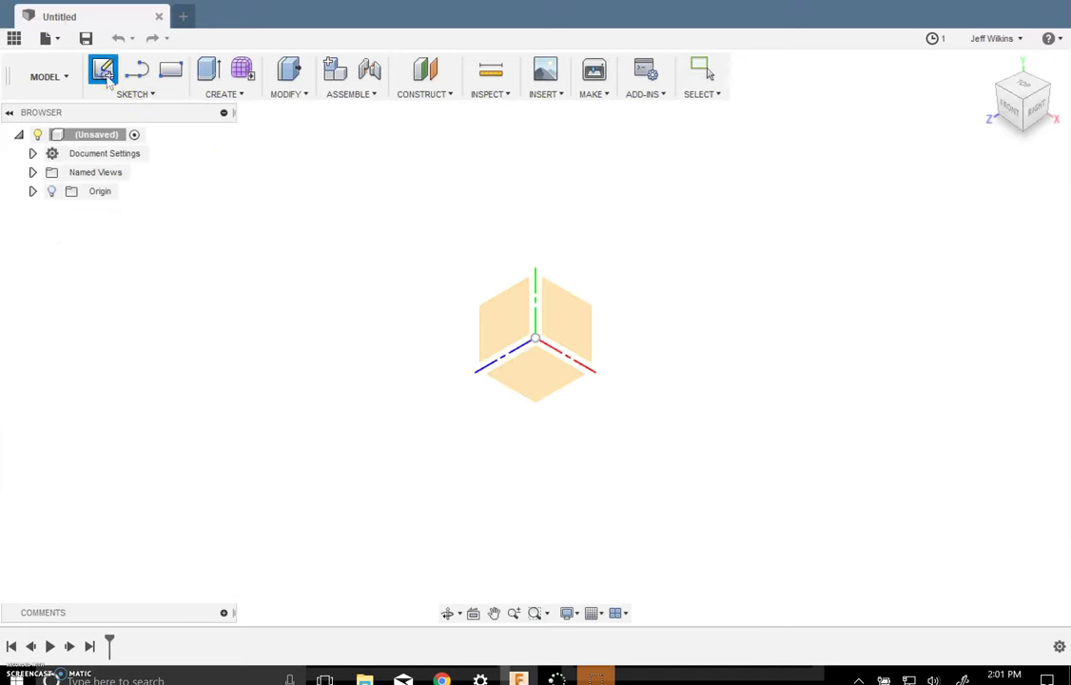
left_click(568, 330)
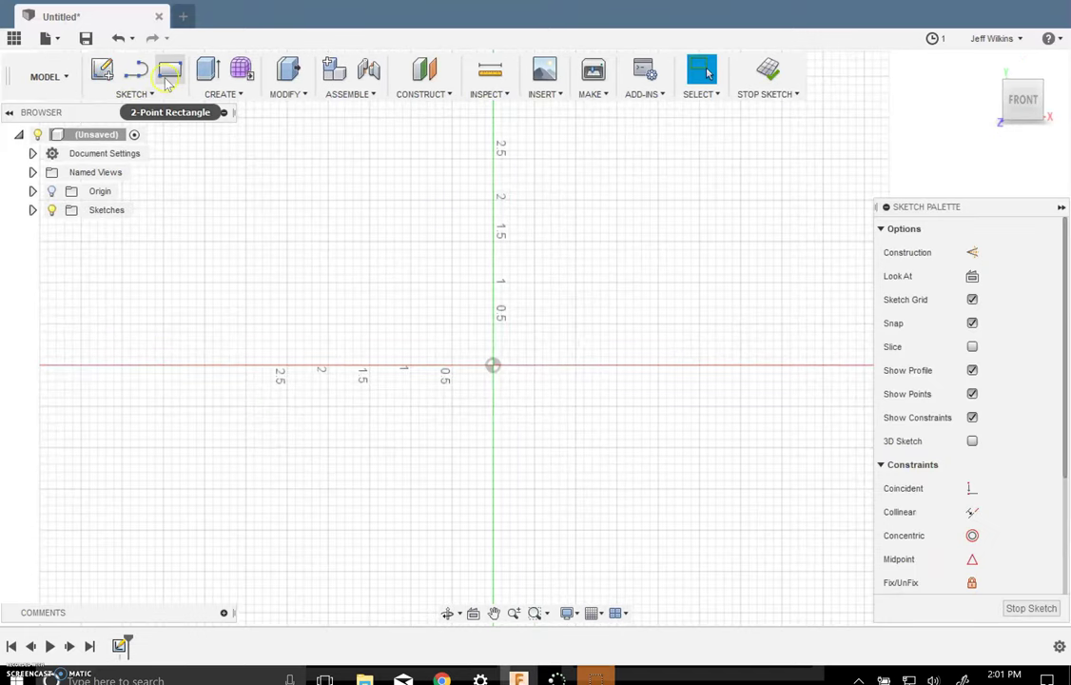
left_click(170, 70)
left_click(493, 364)
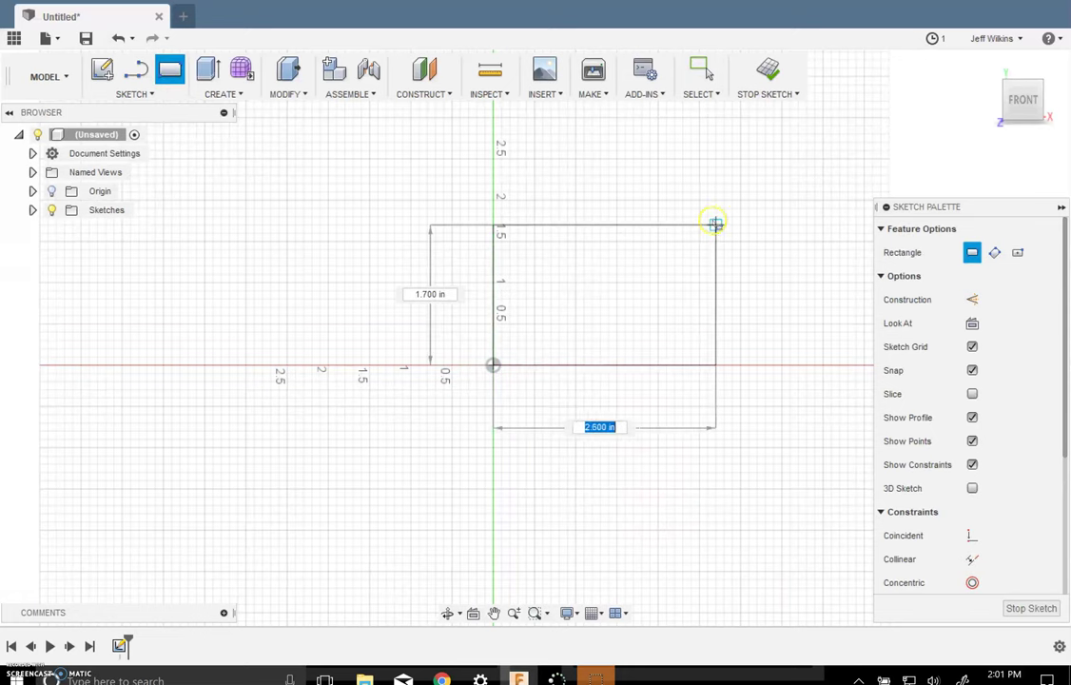
left_click(714, 225)
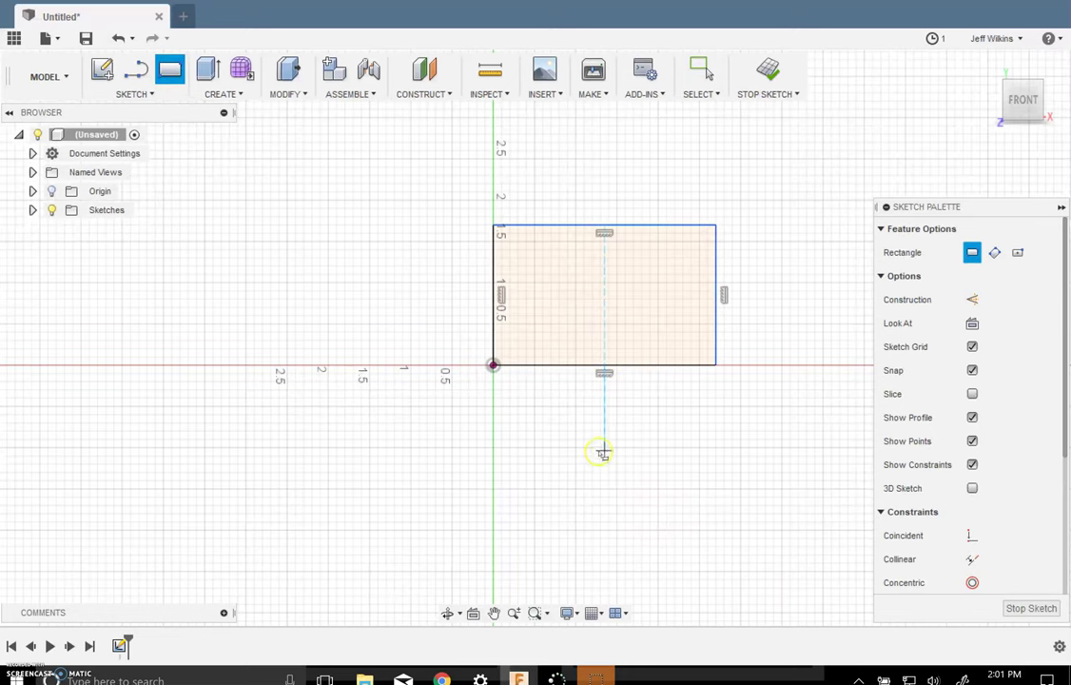
Add a width user parameter of 5 in in the Parameters dialog.
left_click(288, 94)
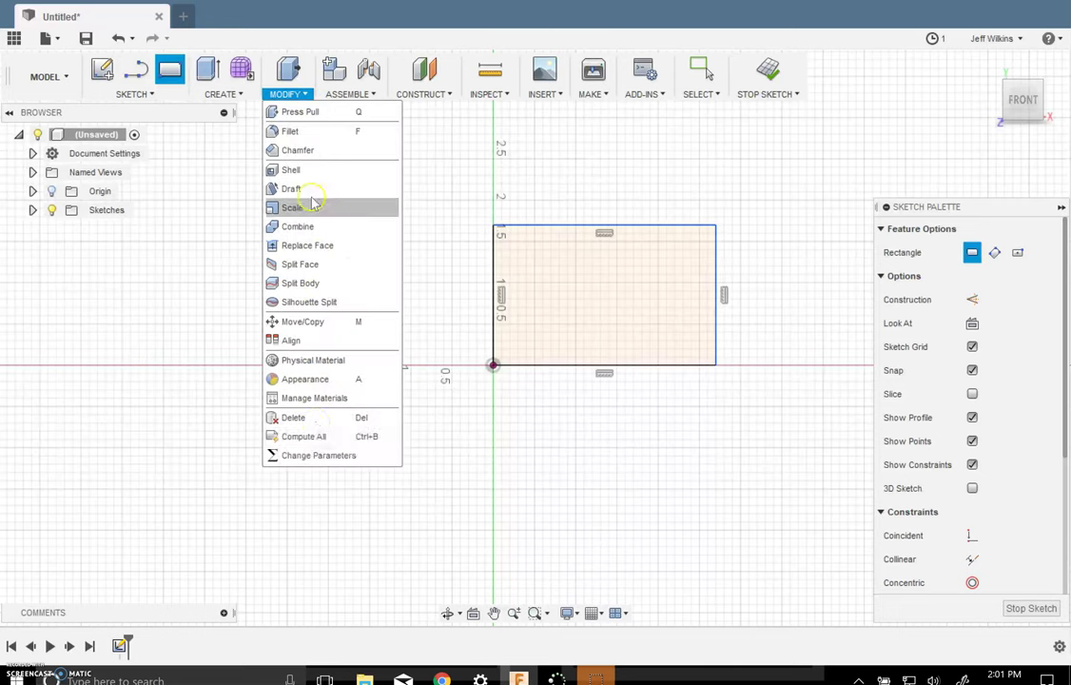
left_click(318, 456)
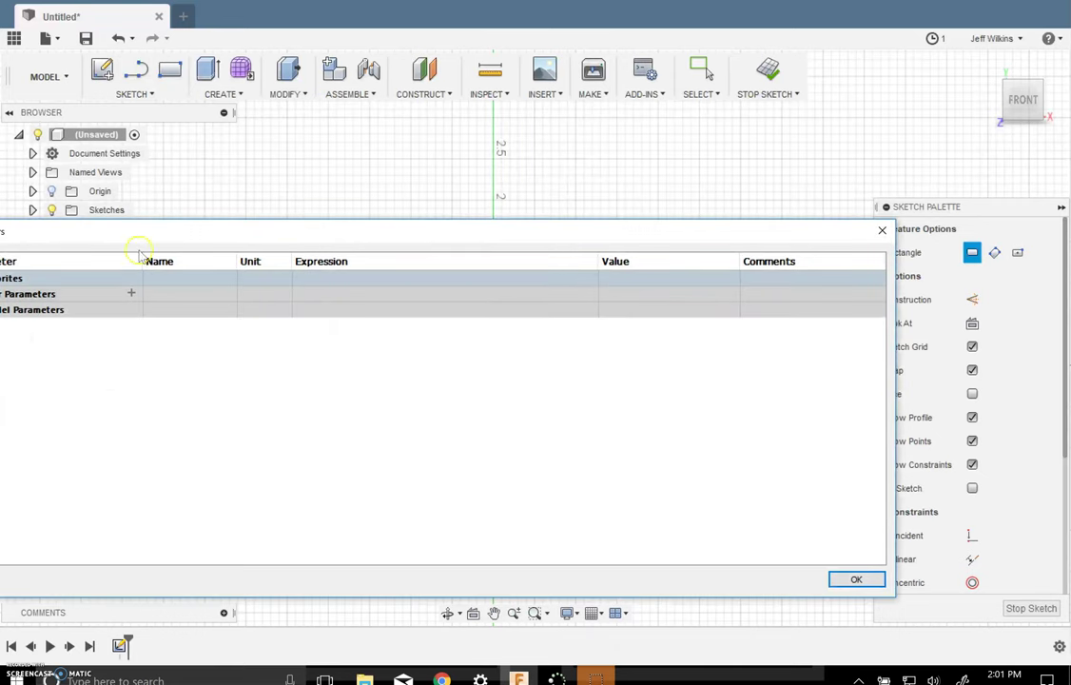
left_click_drag(146, 236, 289, 179)
left_click(275, 238)
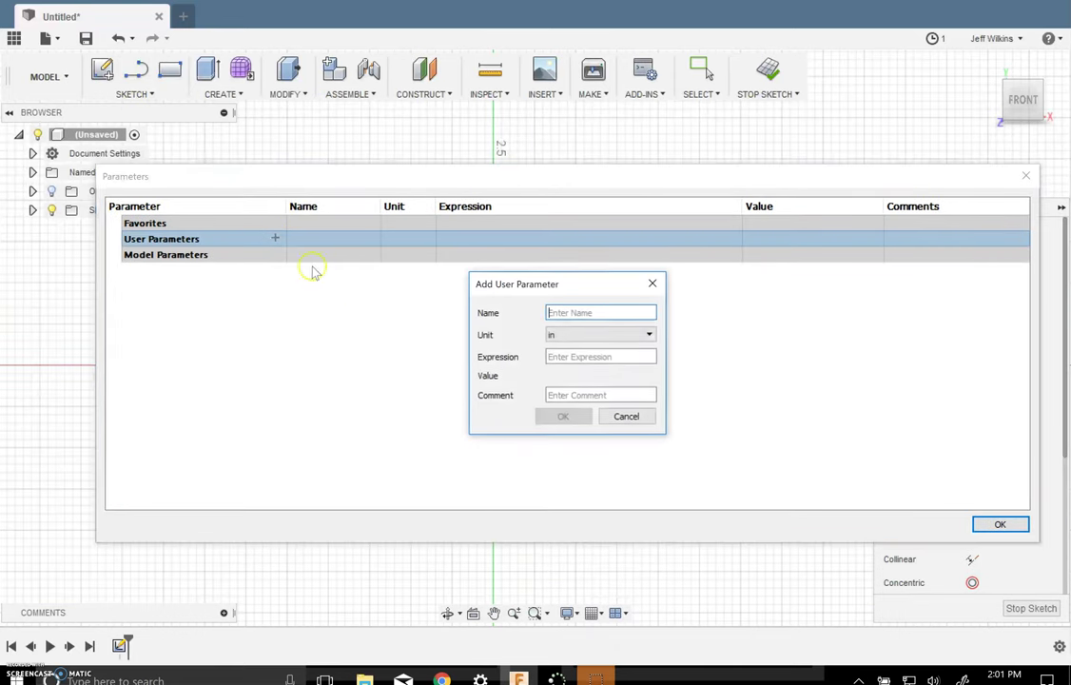
type("width")
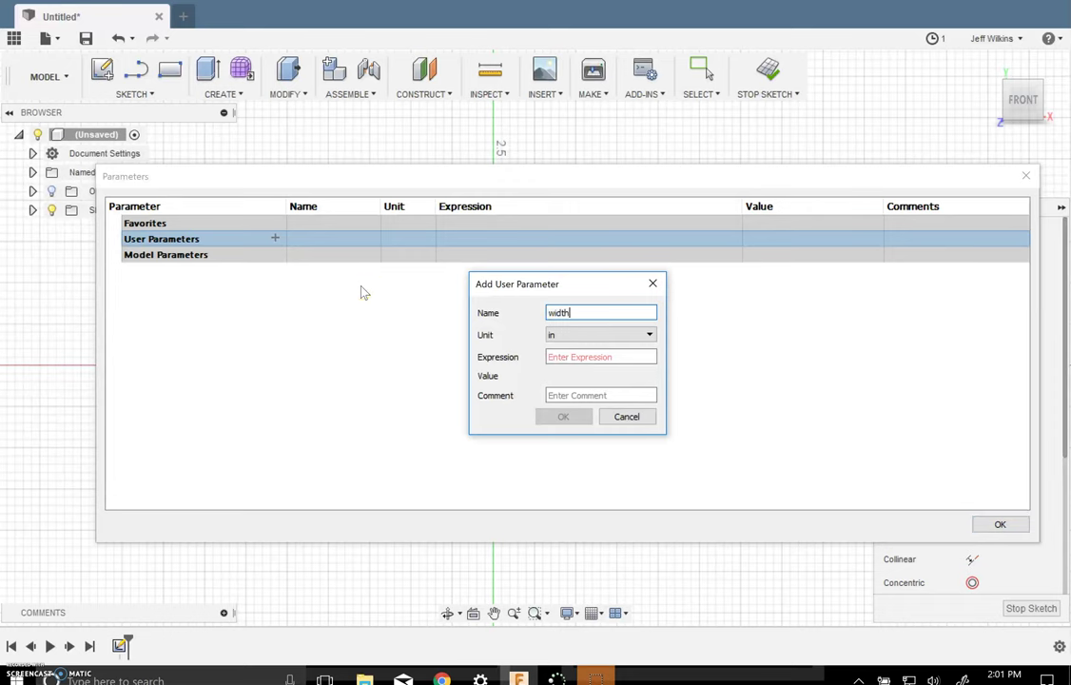
key("Tab")
key("Tab")
type("5")
key("Return")
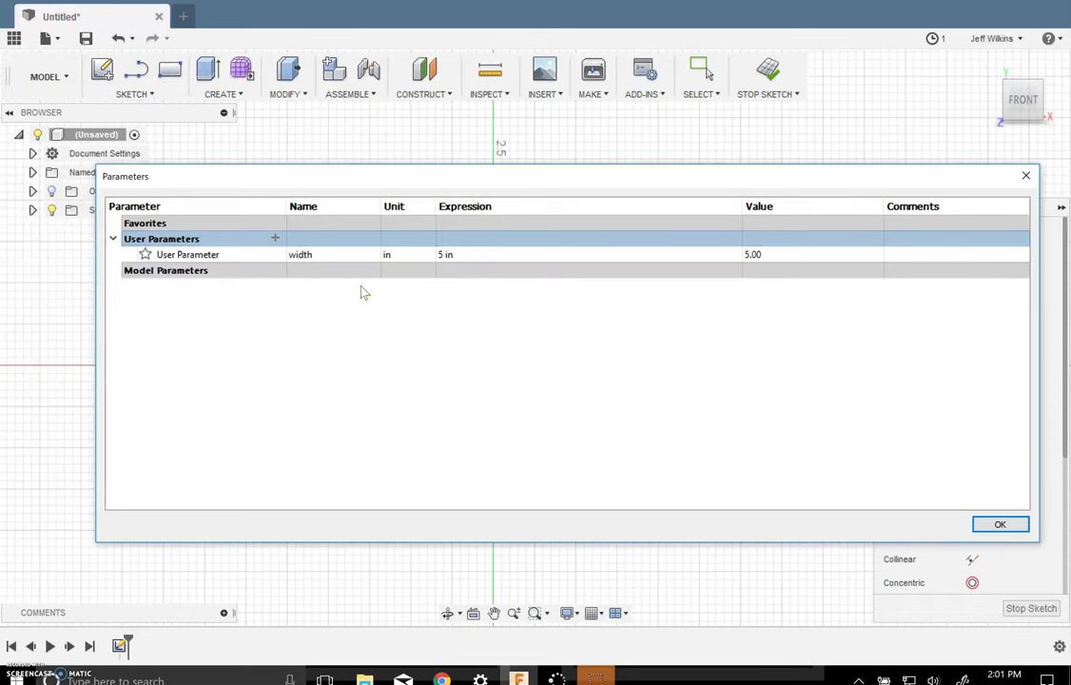
Add user parameters depth = 3 in and height = 3.5 in.
left_click(275, 238)
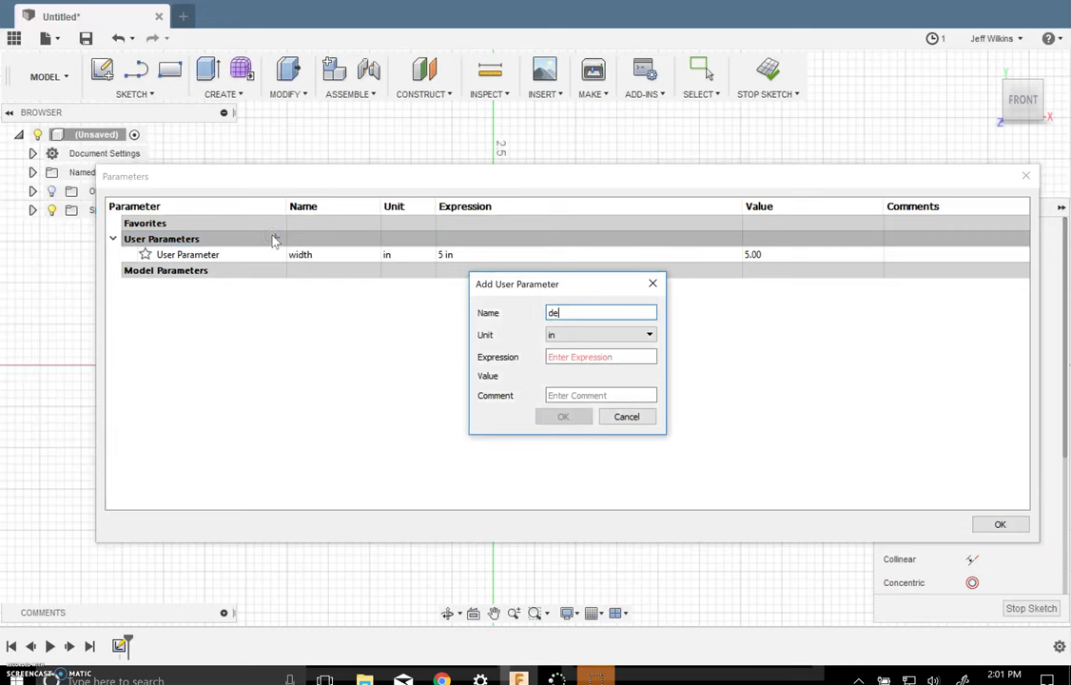
type("depth")
key("Tab")
key("Tab")
type("3")
key("Return")
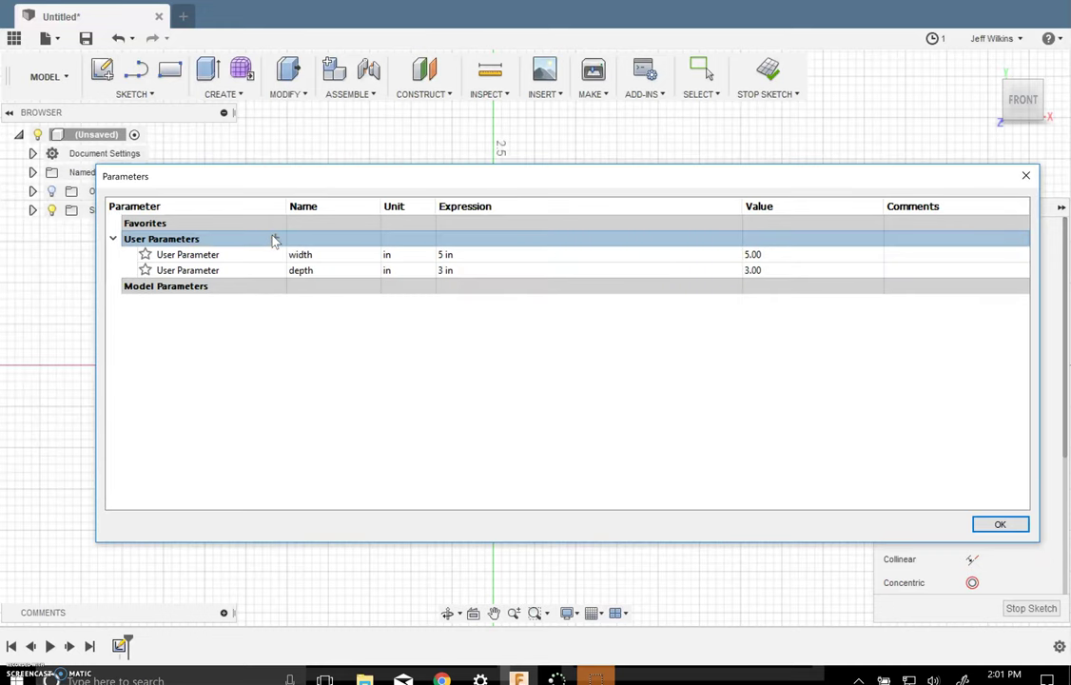
left_click(275, 239)
type("height")
key("Tab")
type("3.")
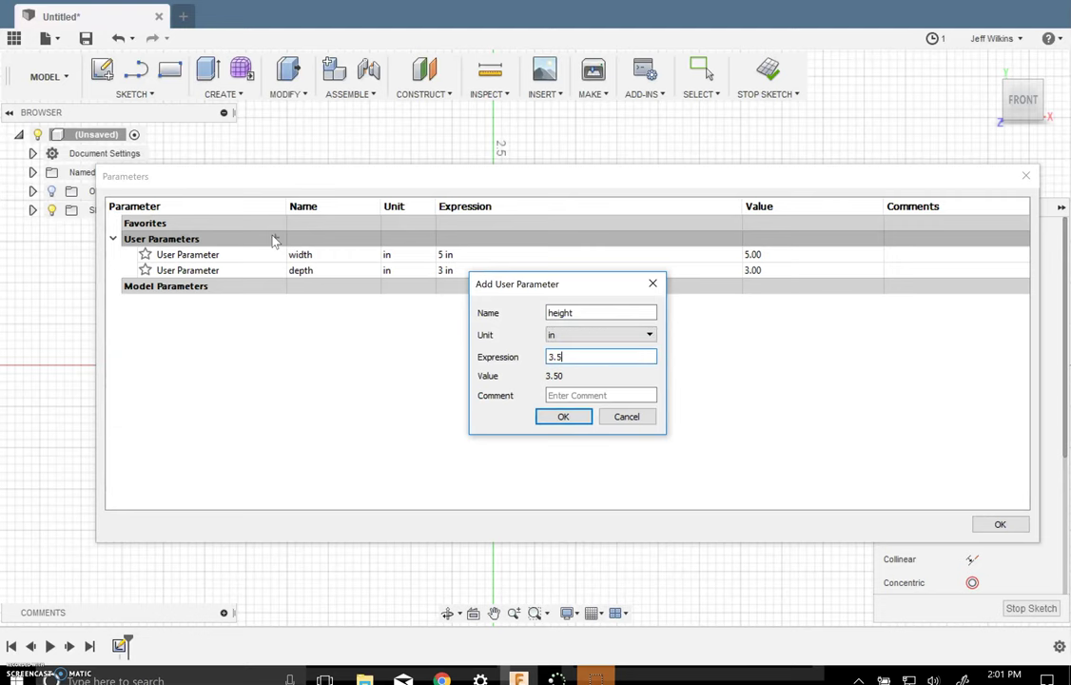
key("Return")
Add the thickness user parameter set to 0.125 in.
left_click(274, 238)
type("thickness")
key("Tab")
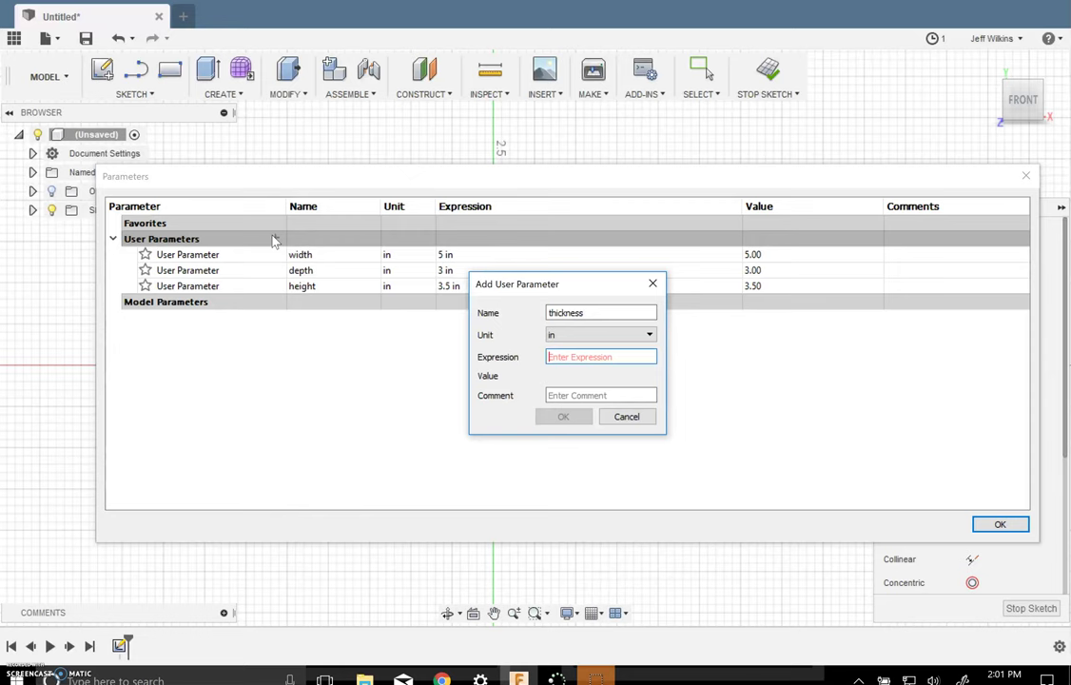
type("0.125")
key("Return")
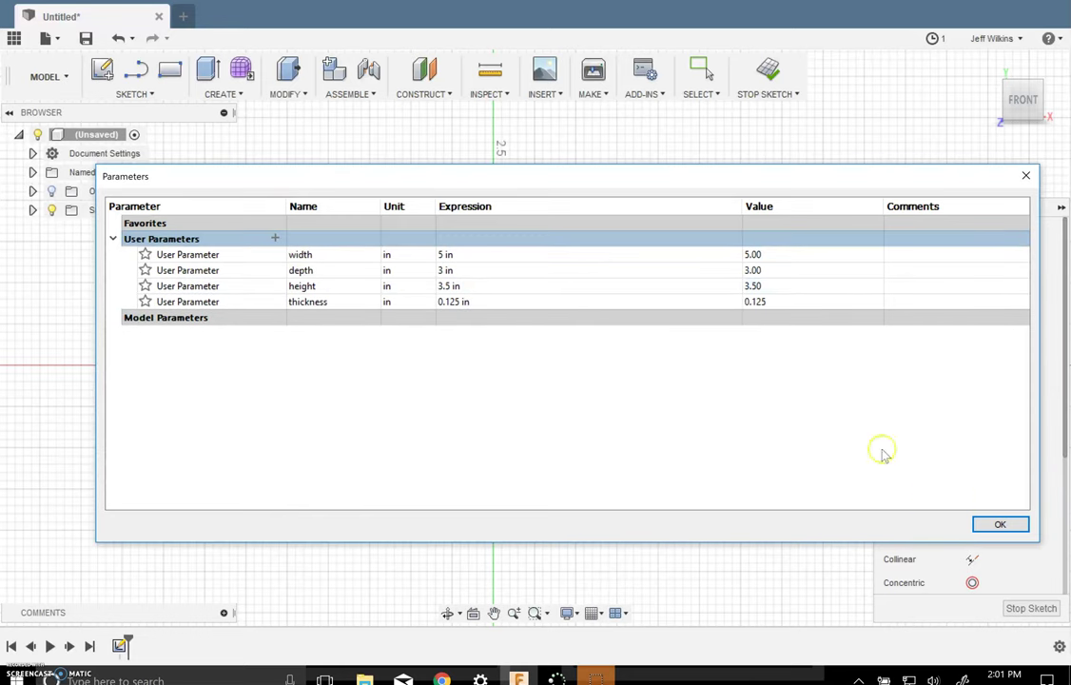
Dimension the rectangle's bottom edge to the width parameter (5 in).
key("Return")
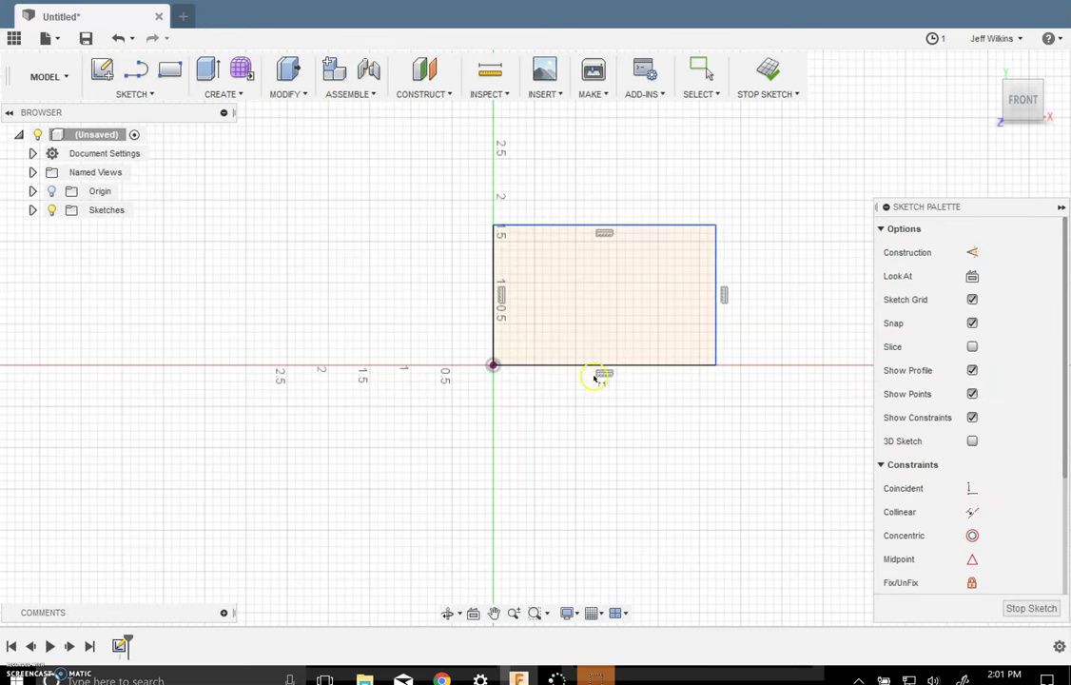
left_click(592, 367)
left_click(603, 433)
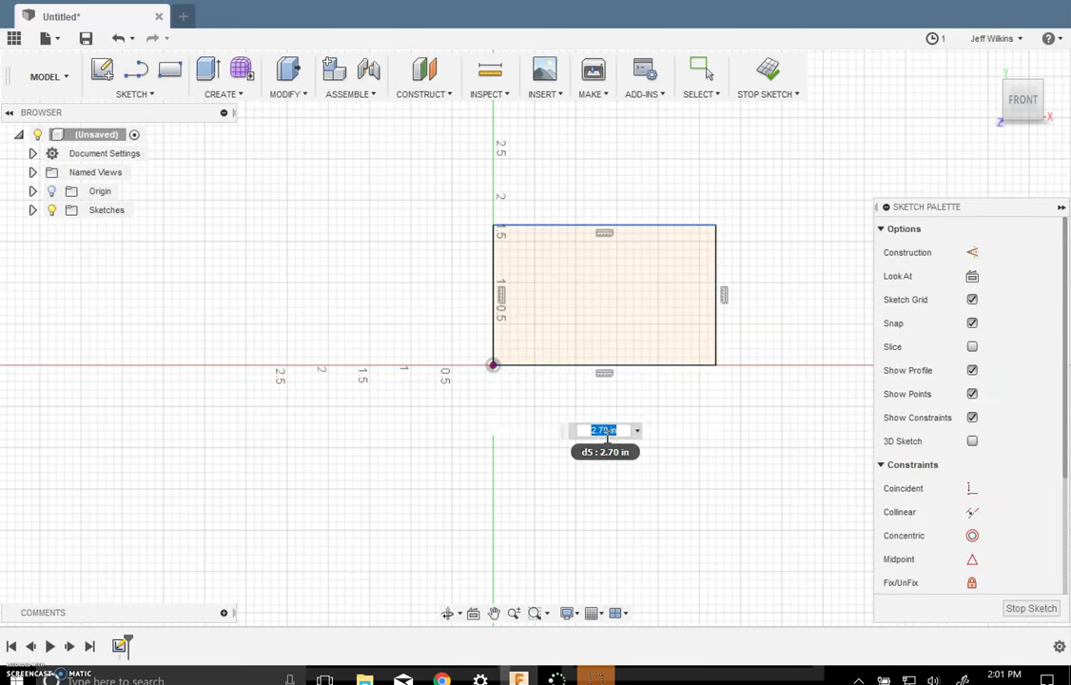
type("width")
key("Return")
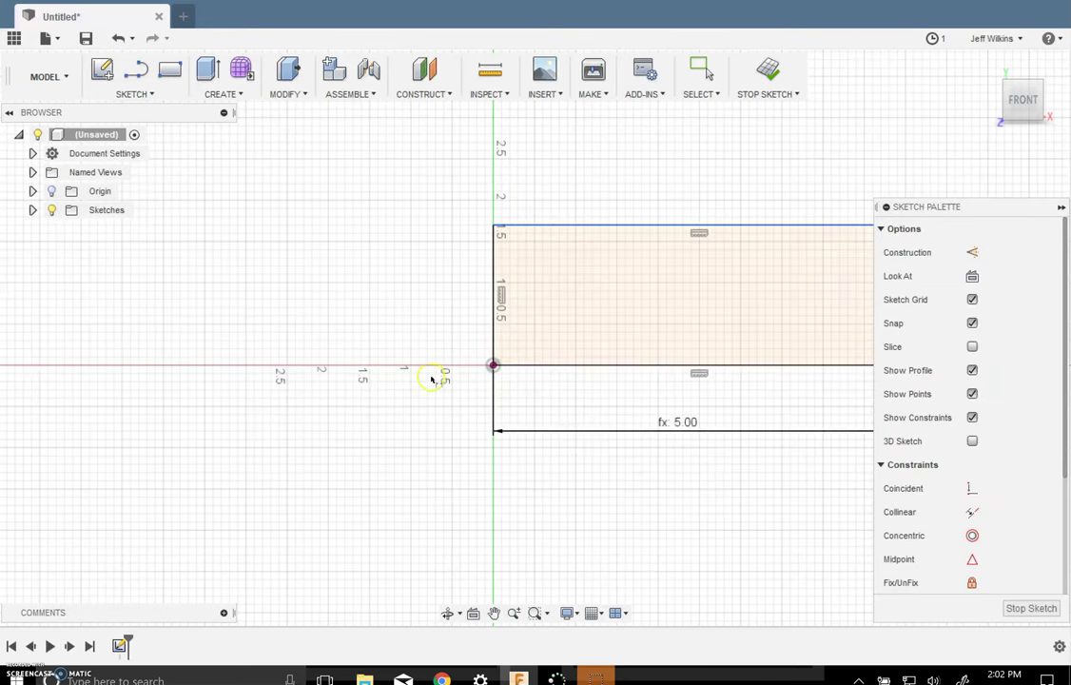
Drive the left edge by the height parameter (3.5 in) and finish the sketch.
left_click(495, 324)
left_click(454, 314)
type("d")
key("BackSpace")
type("he")
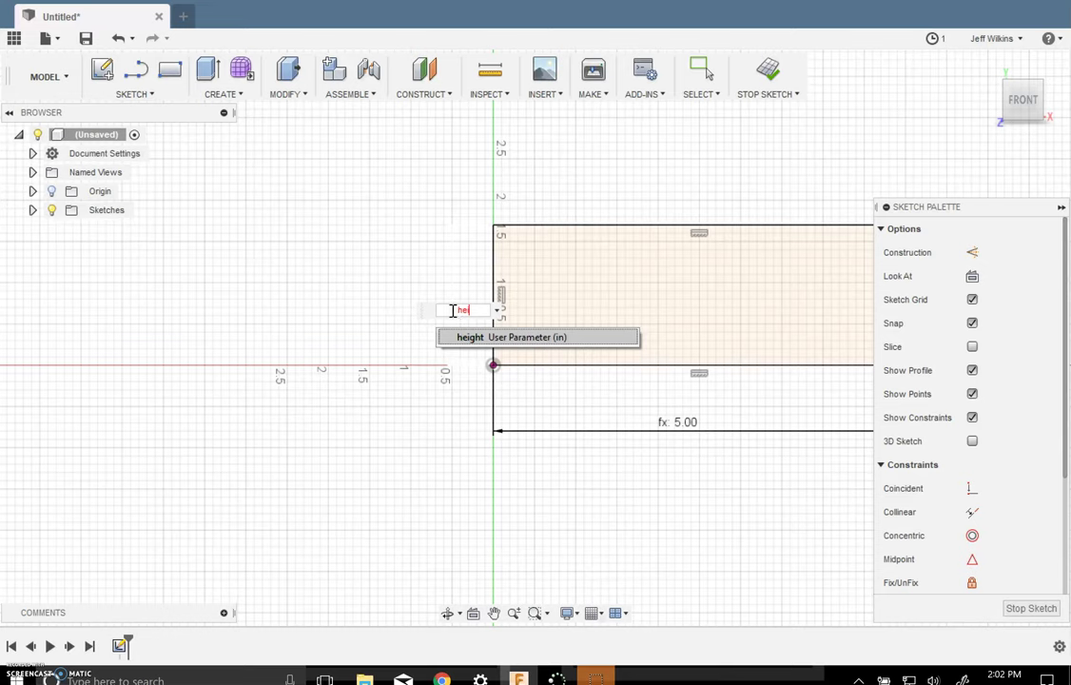
type("ight")
key("Return")
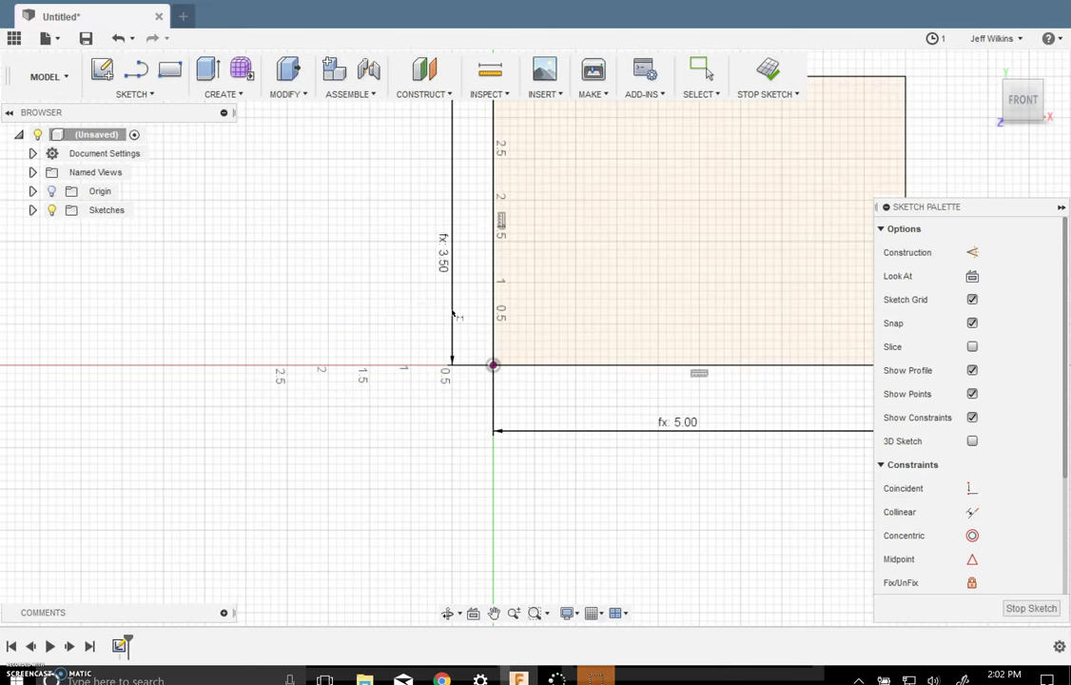
scroll(341, 462, "down", 3)
scroll(483, 431, "up", 2)
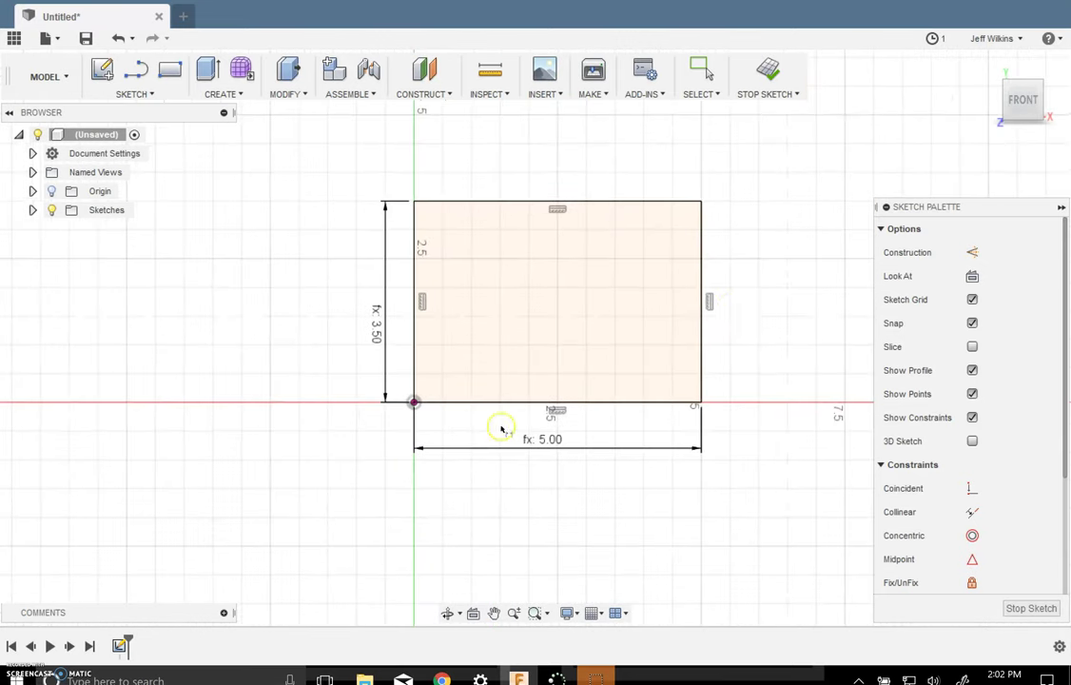
left_click(768, 72)
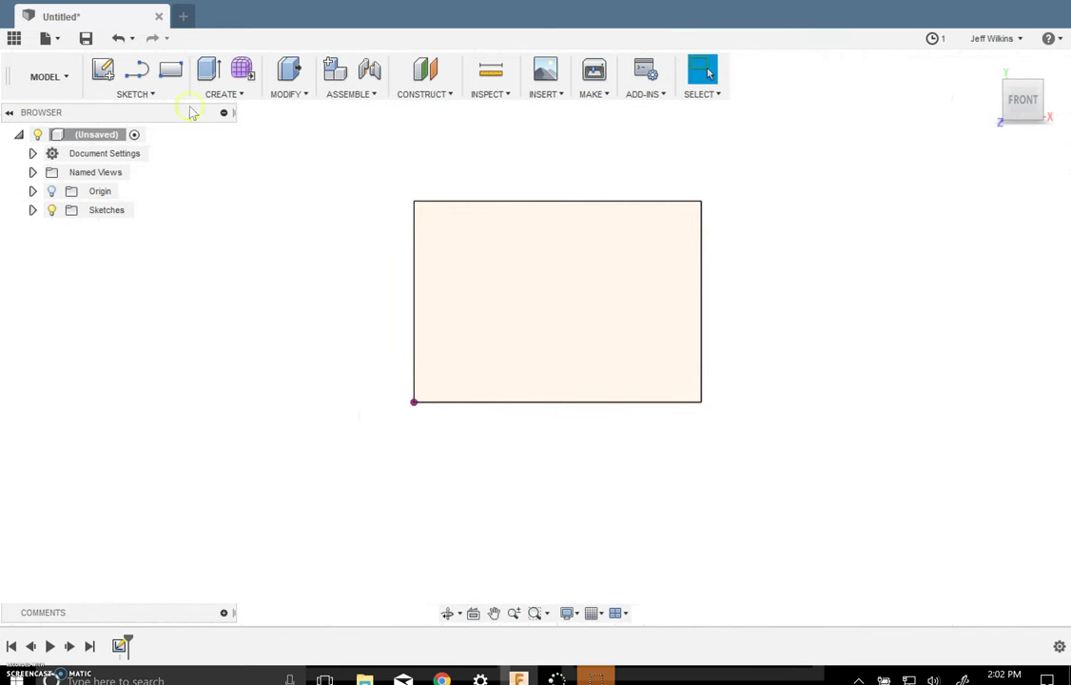
Extrude the rectangle by the thickness parameter into a thin panel, viewed isometrically.
left_click(208, 70)
left_click(538, 305)
type("thickness")
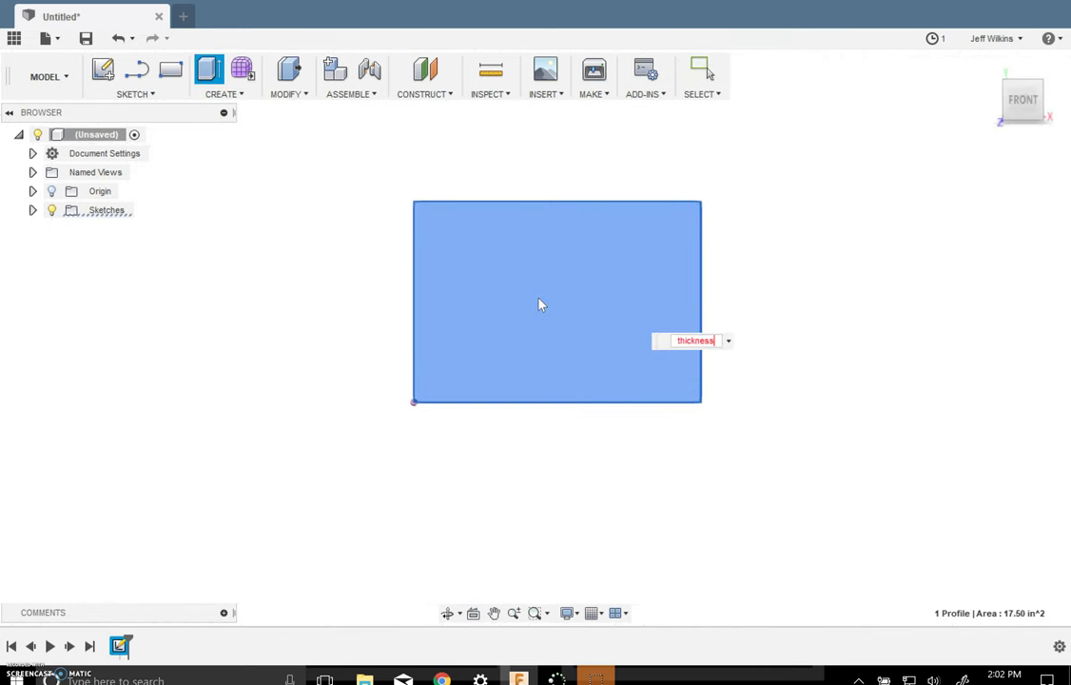
key("Return")
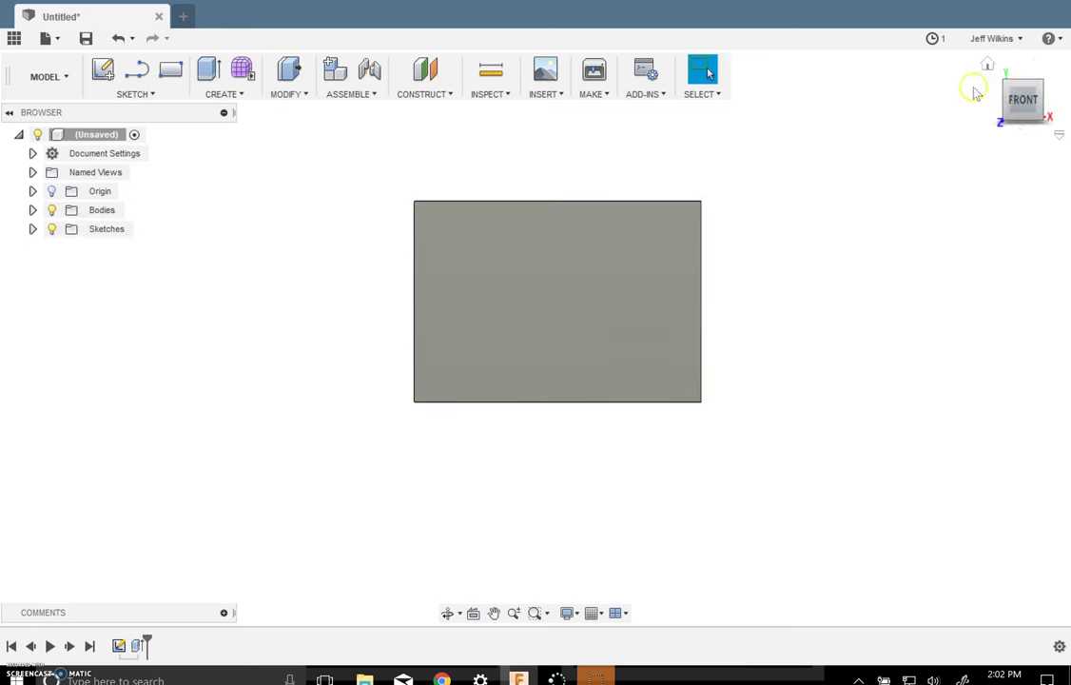
left_click(1040, 87)
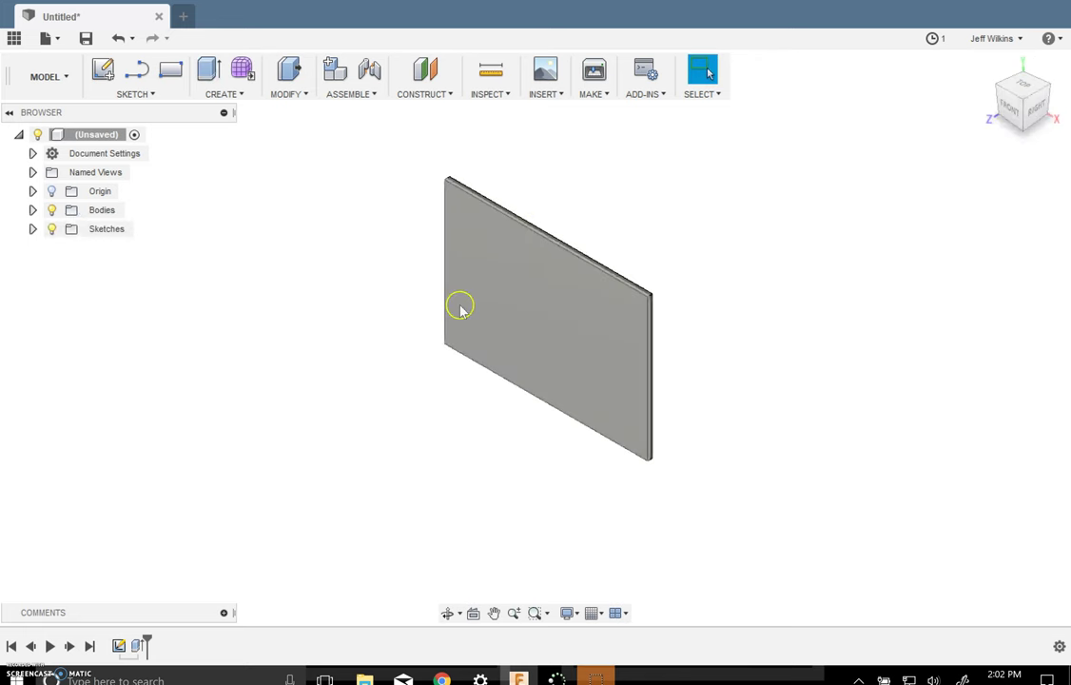
Convert Body1 into a component and name it front.
left_click(33, 210)
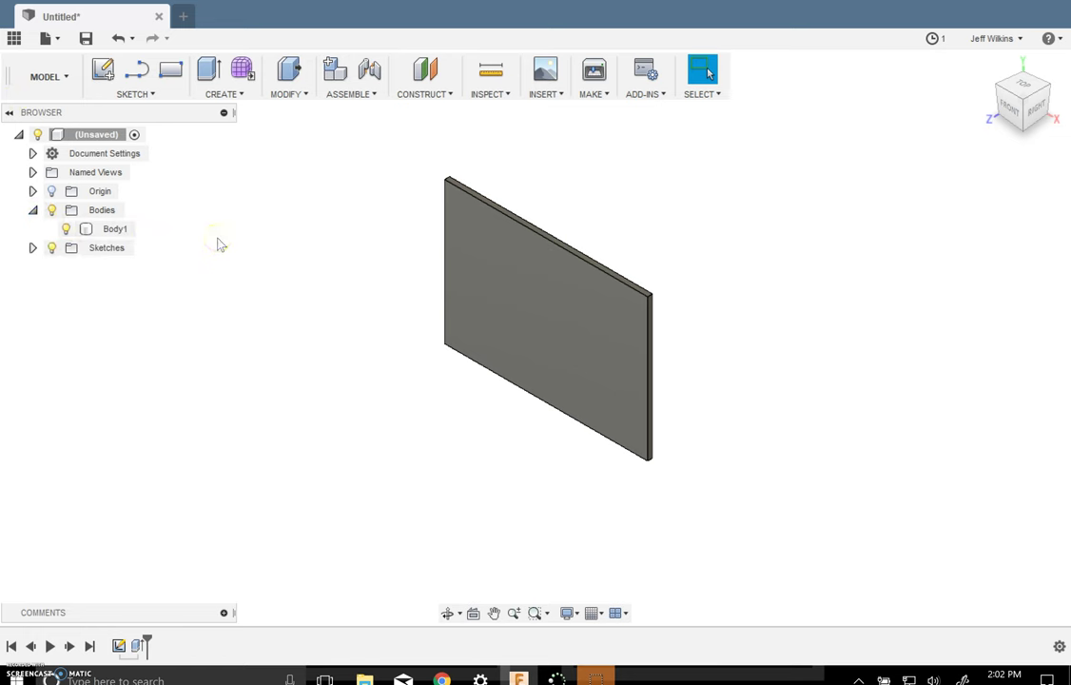
right_click(114, 231)
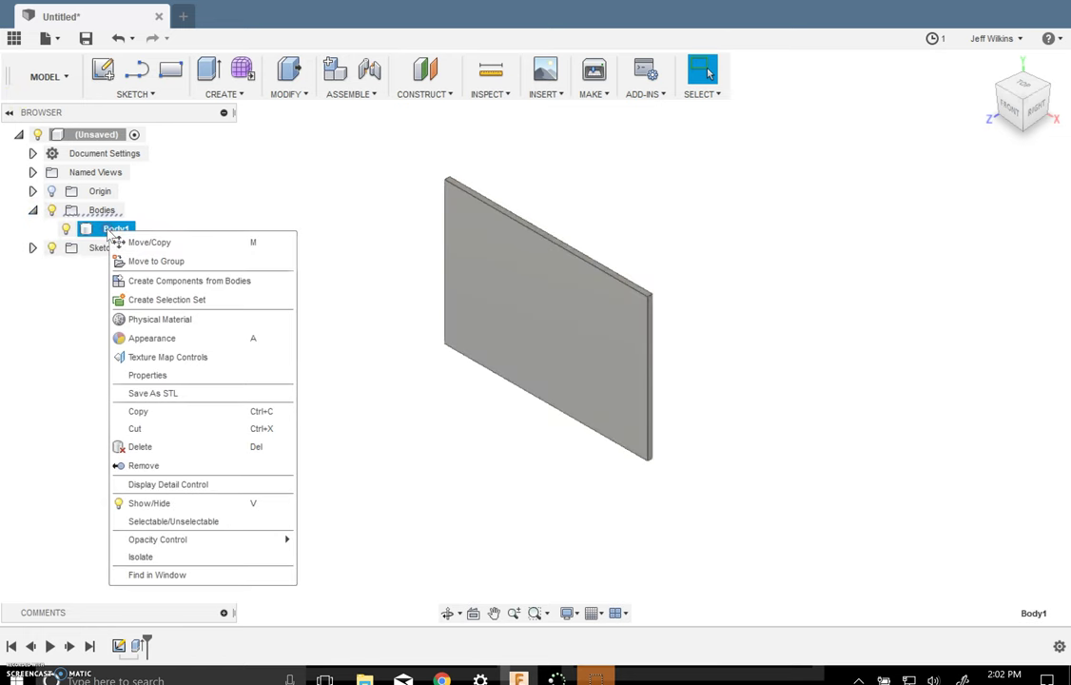
left_click(162, 283)
left_click(124, 233)
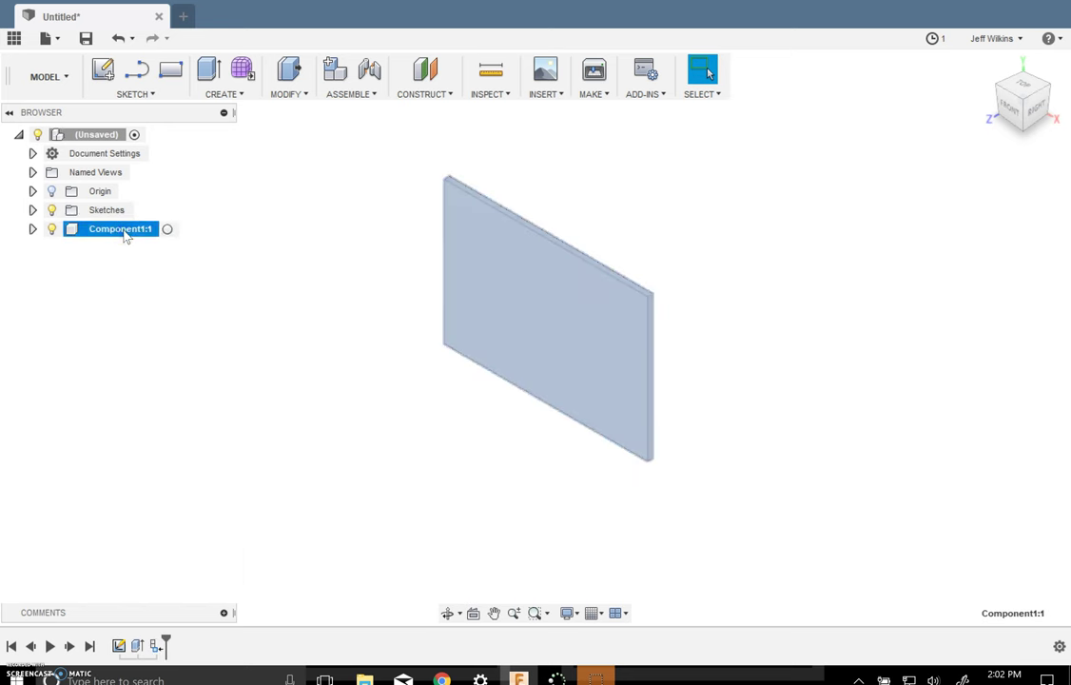
double_click(124, 232)
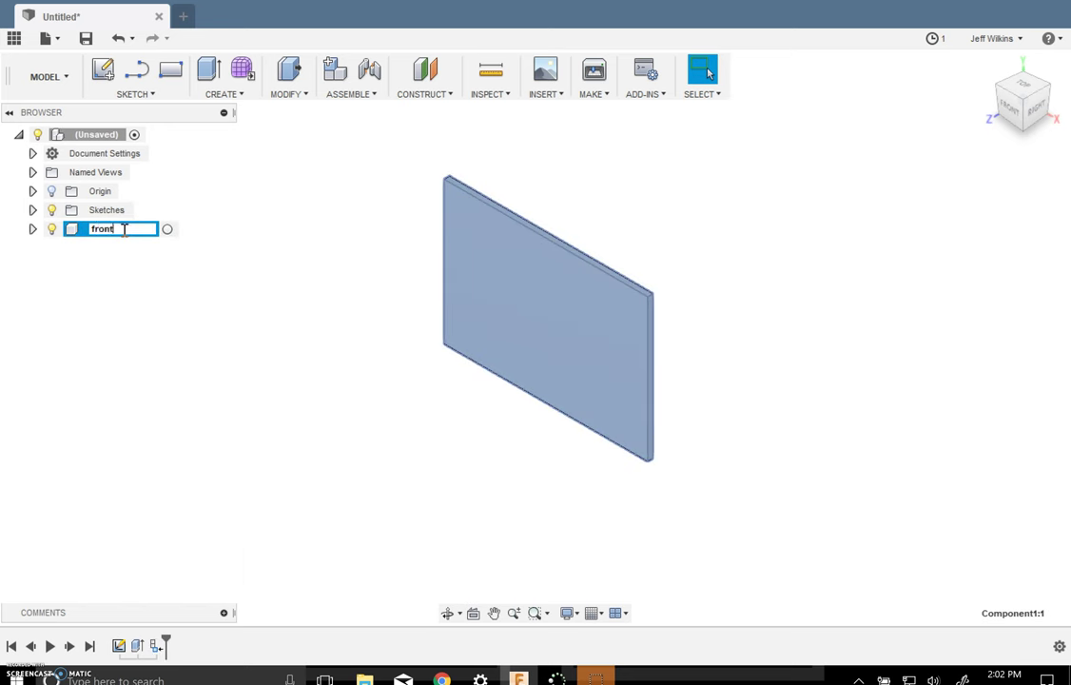
key("Return")
left_click(167, 367)
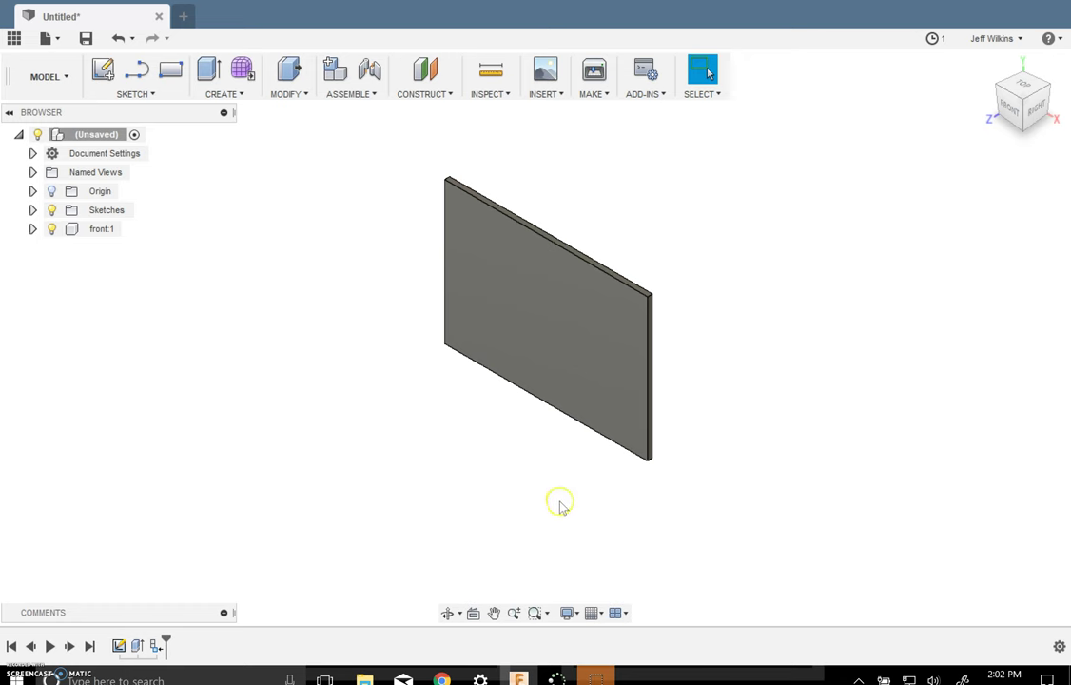
Draw a rectangle from the origin on a new ground-plane sketch.
left_click(105, 71)
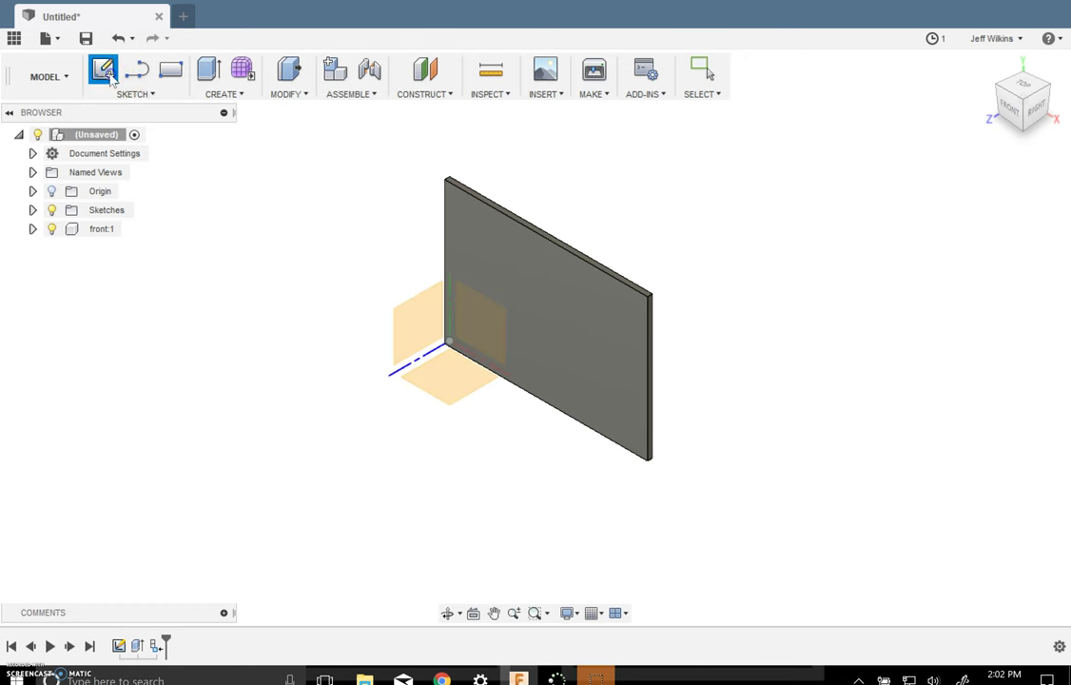
left_click(442, 393)
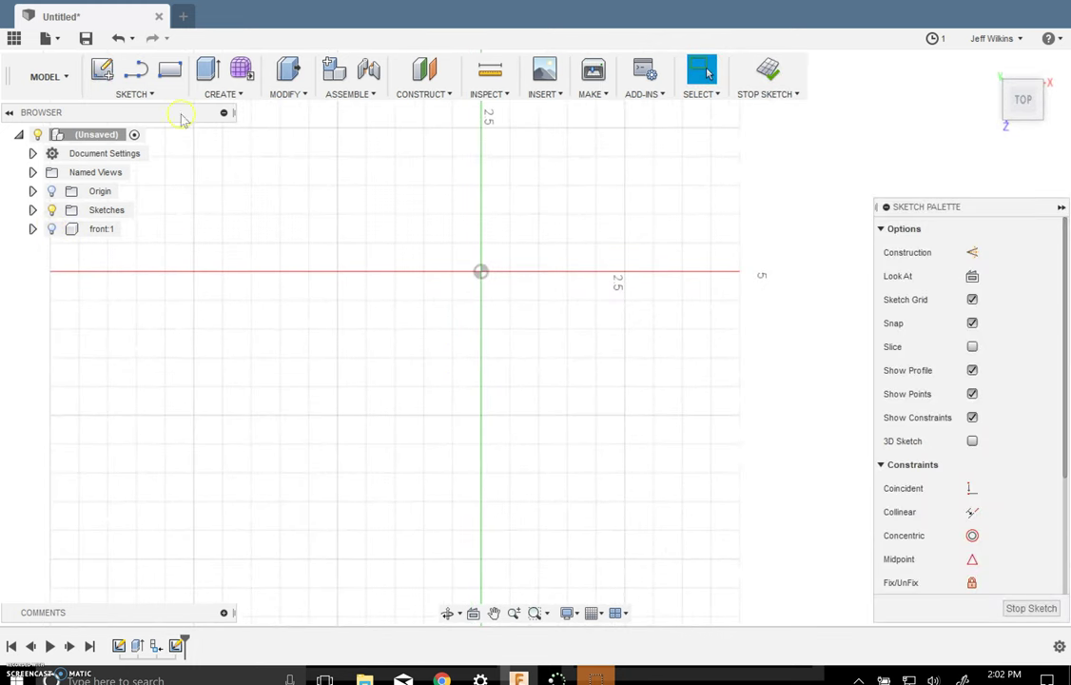
left_click(169, 69)
left_click(481, 272)
left_click(670, 142)
Drive the rectangle's bottom edge by width and left edge by depth, then finish the sketch.
key("d")
left_click(586, 270)
left_click(580, 344)
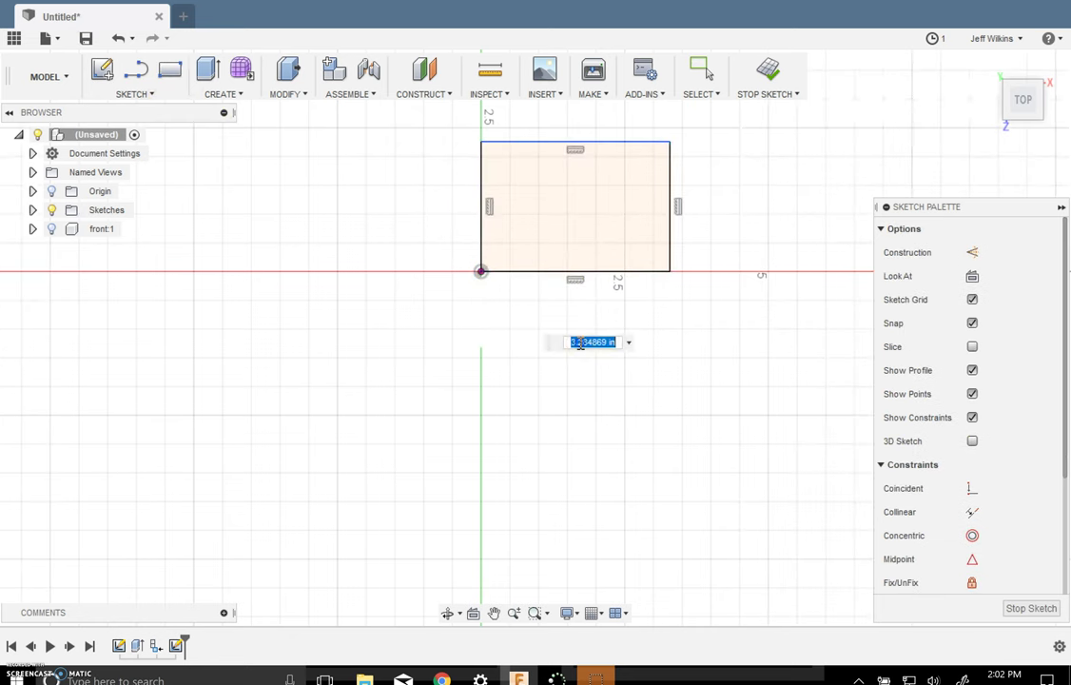
type("widt")
key("Return")
left_click(483, 220)
left_click(442, 219)
type("depth")
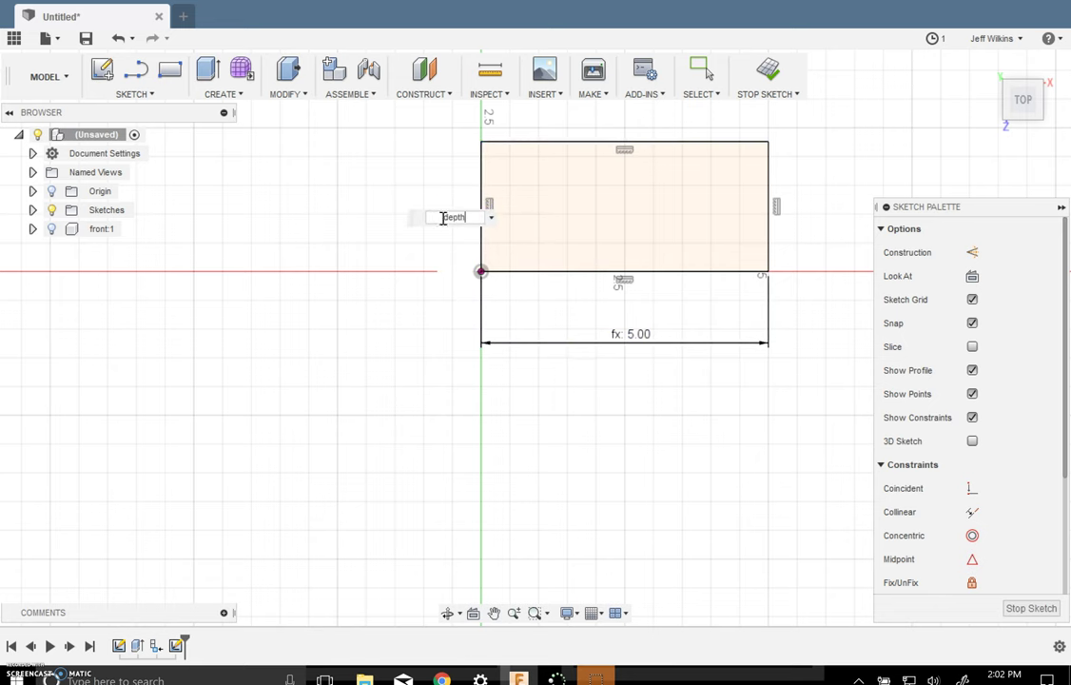
key("Return")
left_click(768, 69)
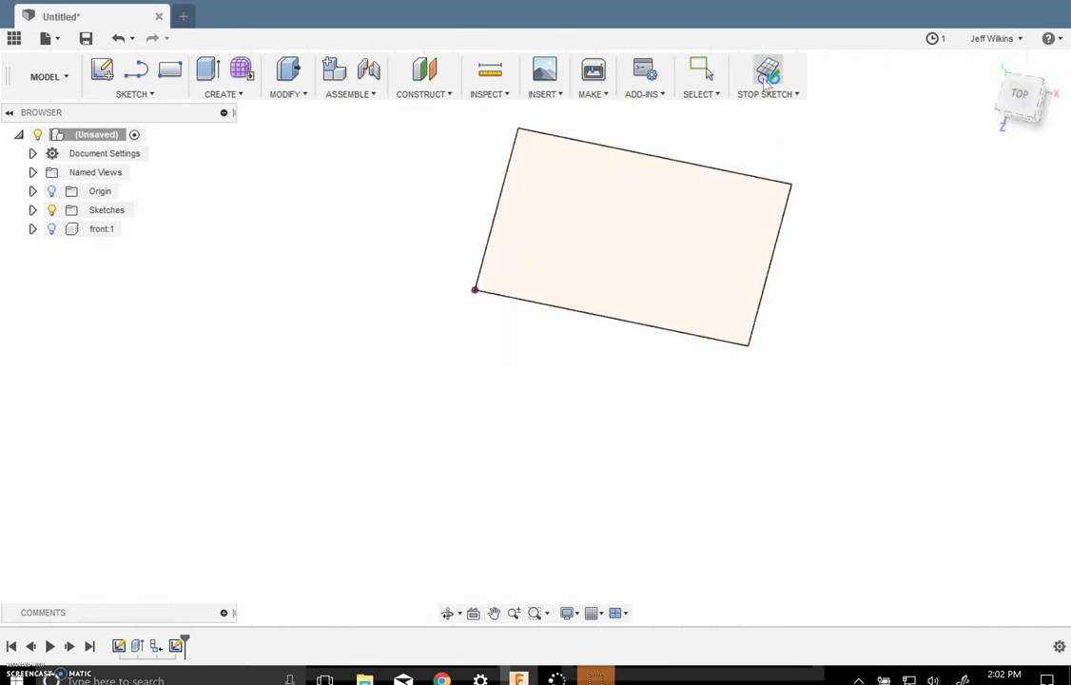
Extrude the ground rectangle by the thickness parameter into a plate.
left_click(209, 68)
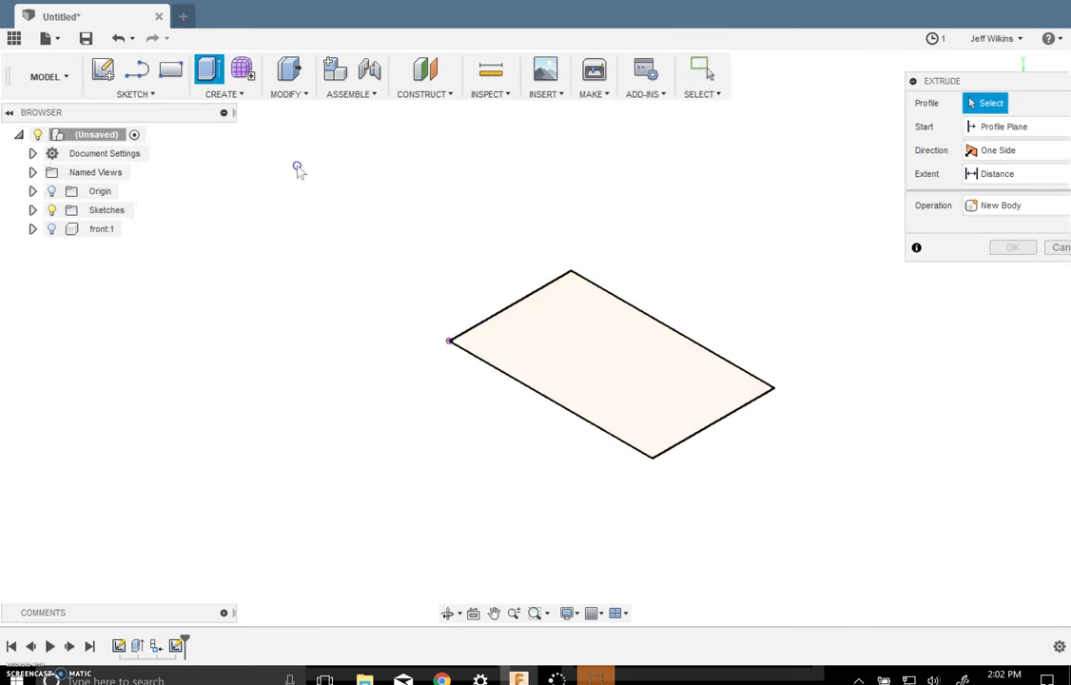
left_click(599, 354)
type("thick")
key("Return")
key("Return")
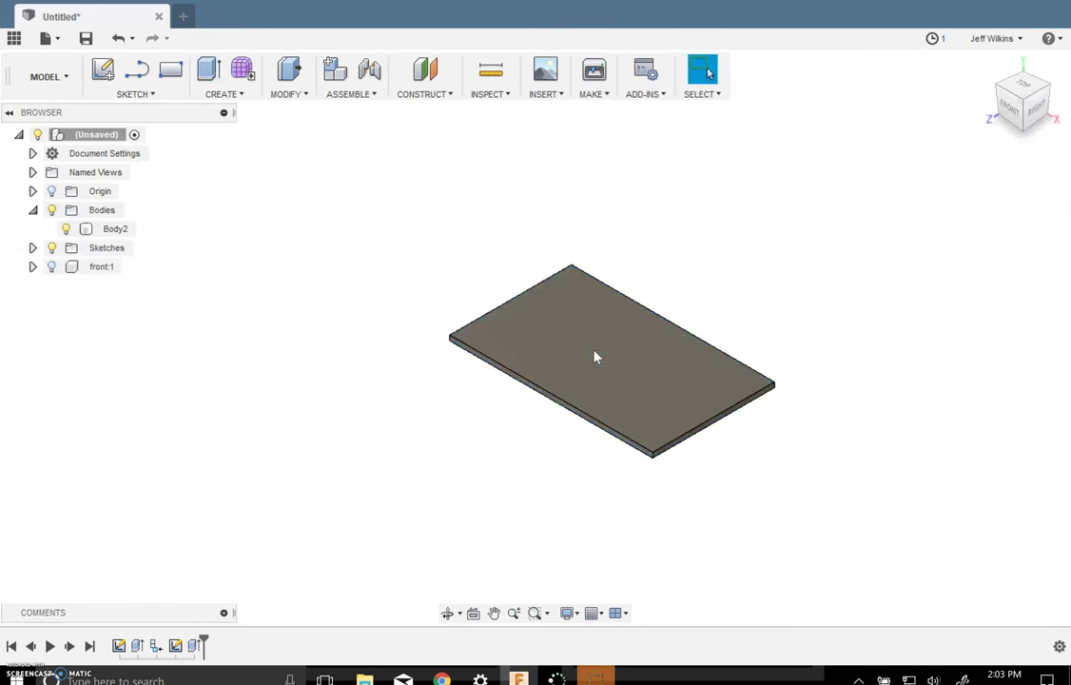
Turn Body2 into a component named bottom.
left_click(406, 322)
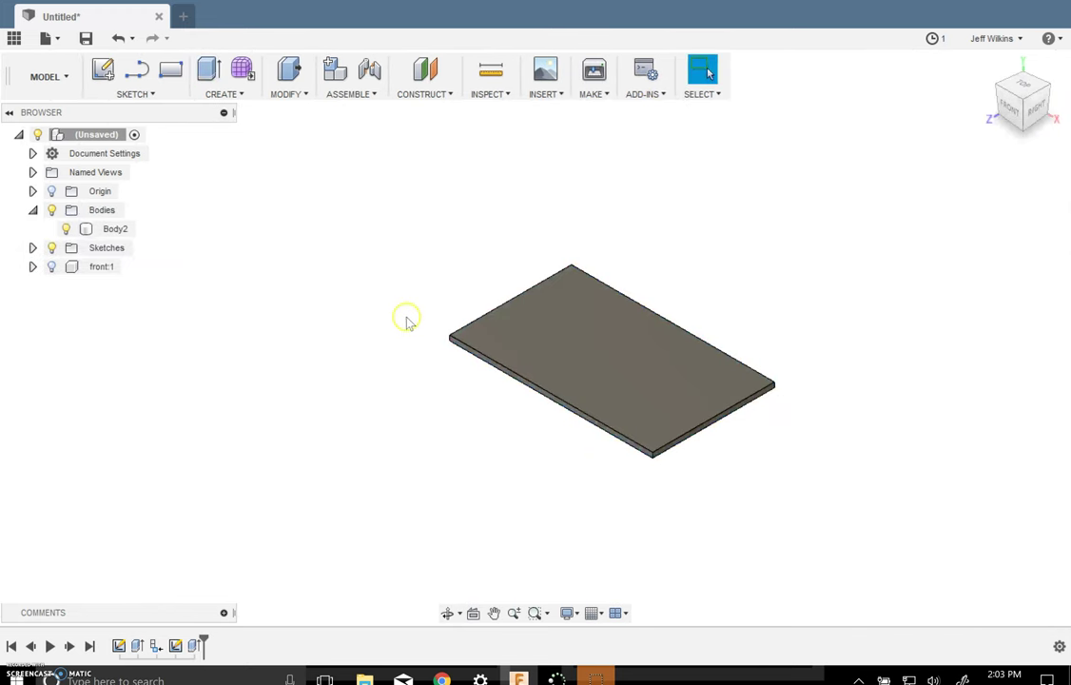
right_click(115, 228)
left_click(131, 280)
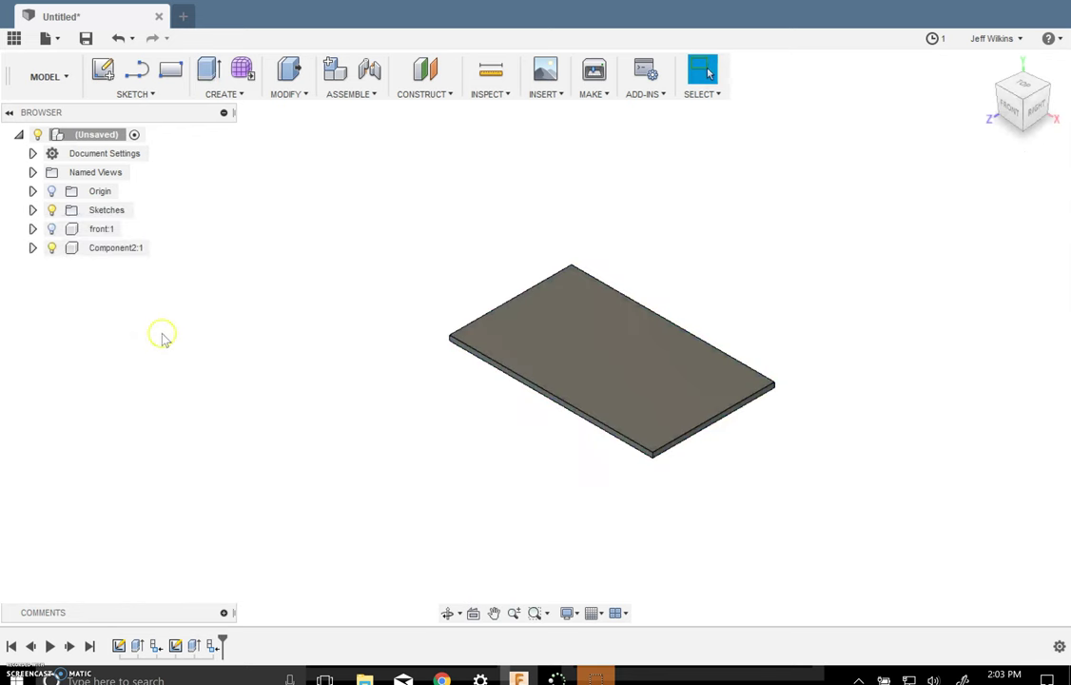
left_click(114, 249)
left_click(114, 249)
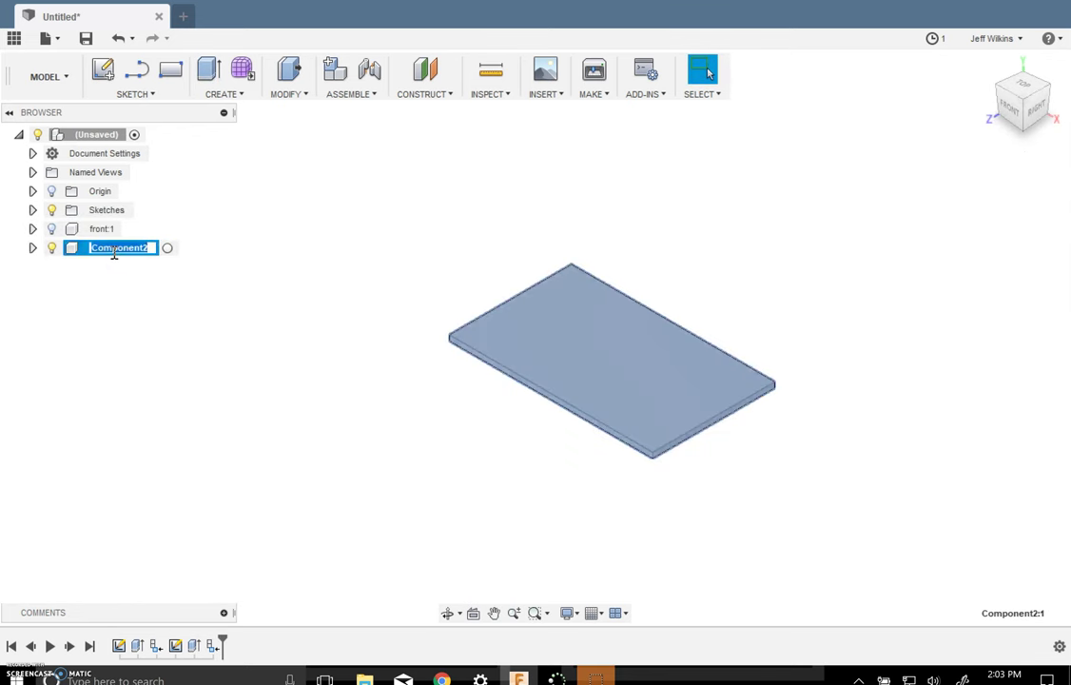
type("bottom")
key("Return")
Make the front plate visible again alongside the bottom plate.
left_click(242, 319)
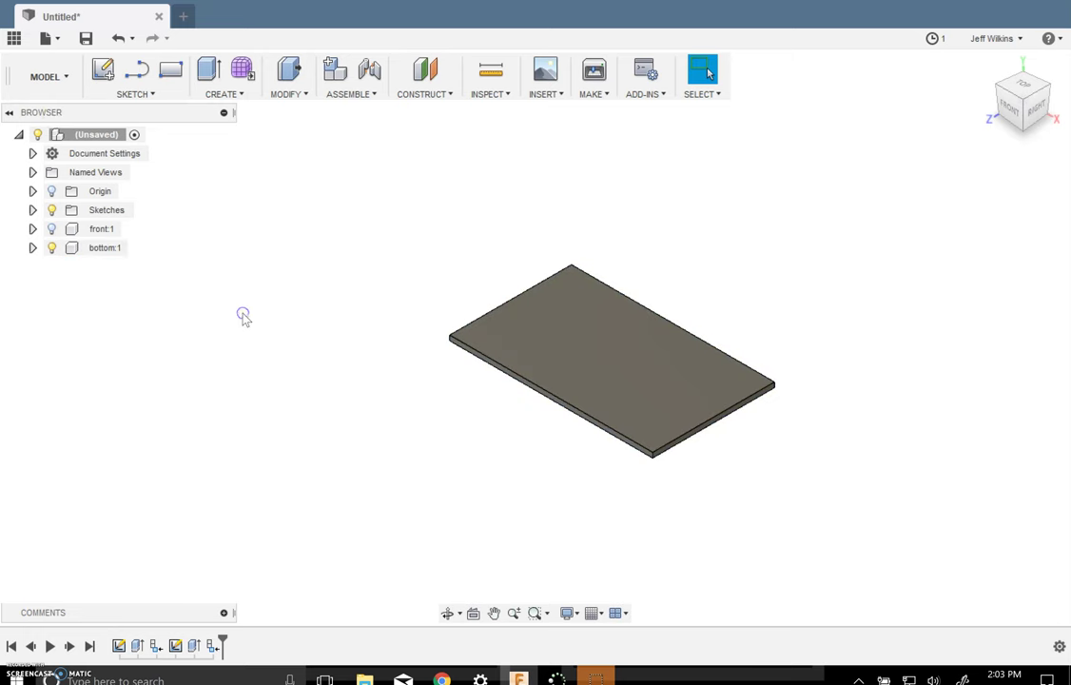
left_click(52, 229)
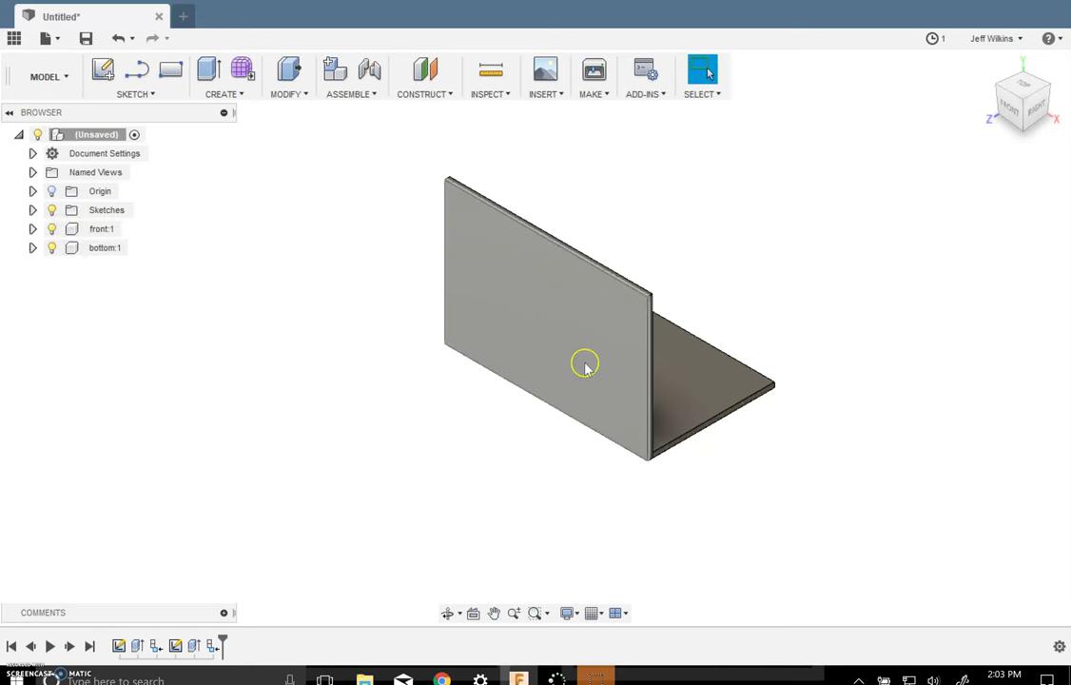
mouse_move(586, 368)
left_mouse_down()
mouse_move(576, 348)
mouse_move(589, 359)
left_mouse_up()
scroll(656, 485, "up", 8)
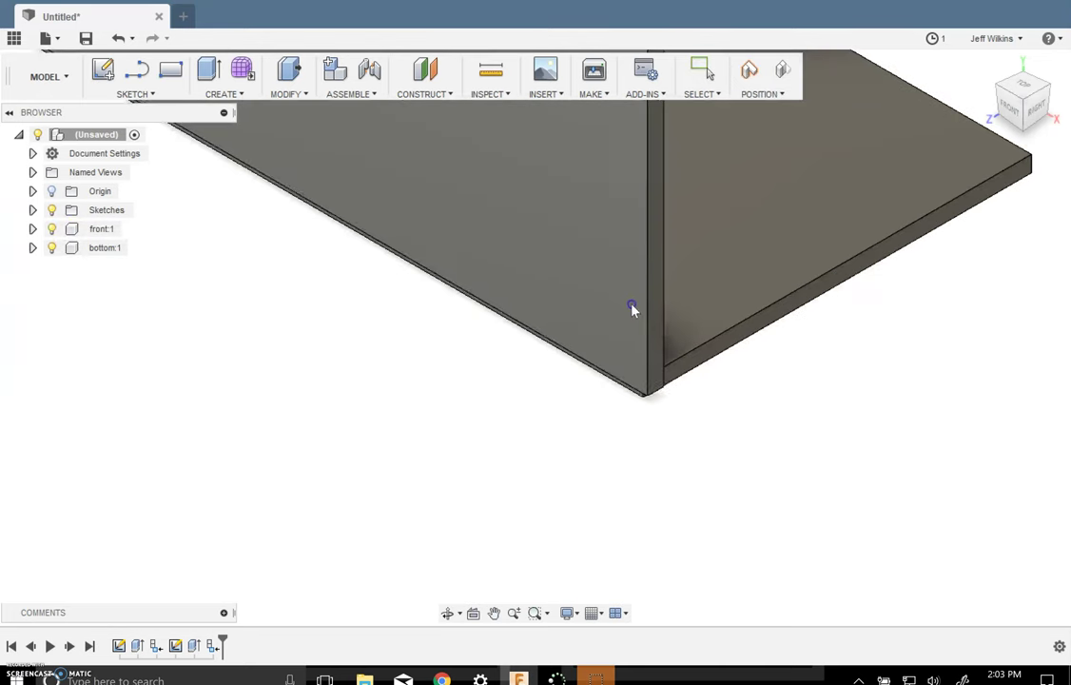
Drag the front plate up and left toward the bottom plate's corner.
left_click(631, 299)
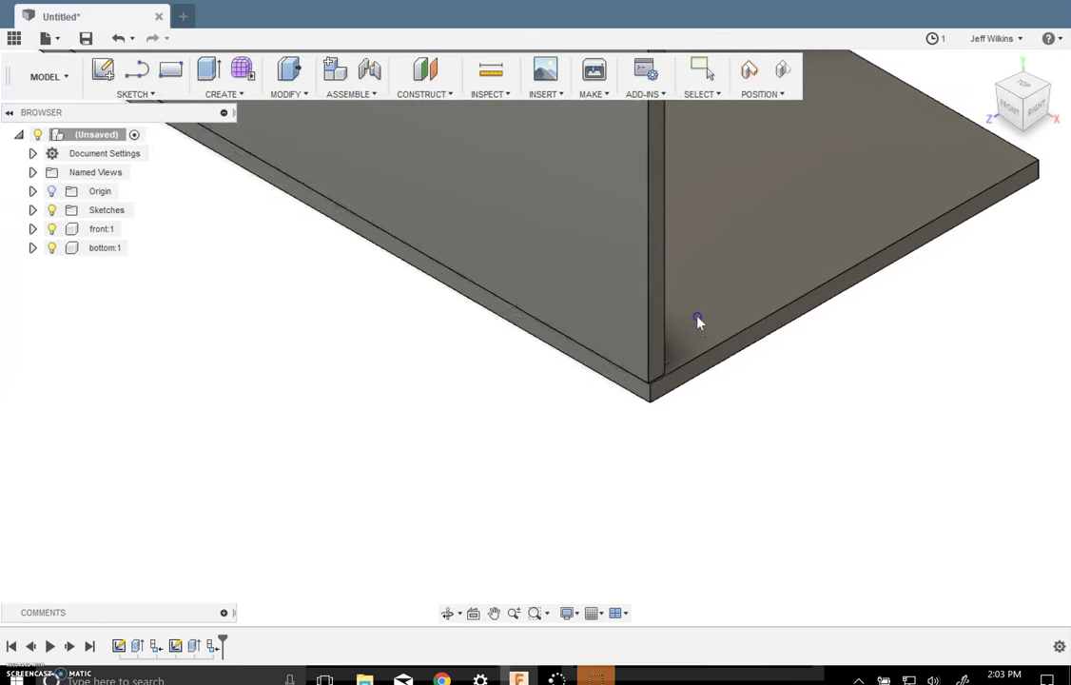
left_click_drag(695, 311, 670, 287)
left_click(670, 286)
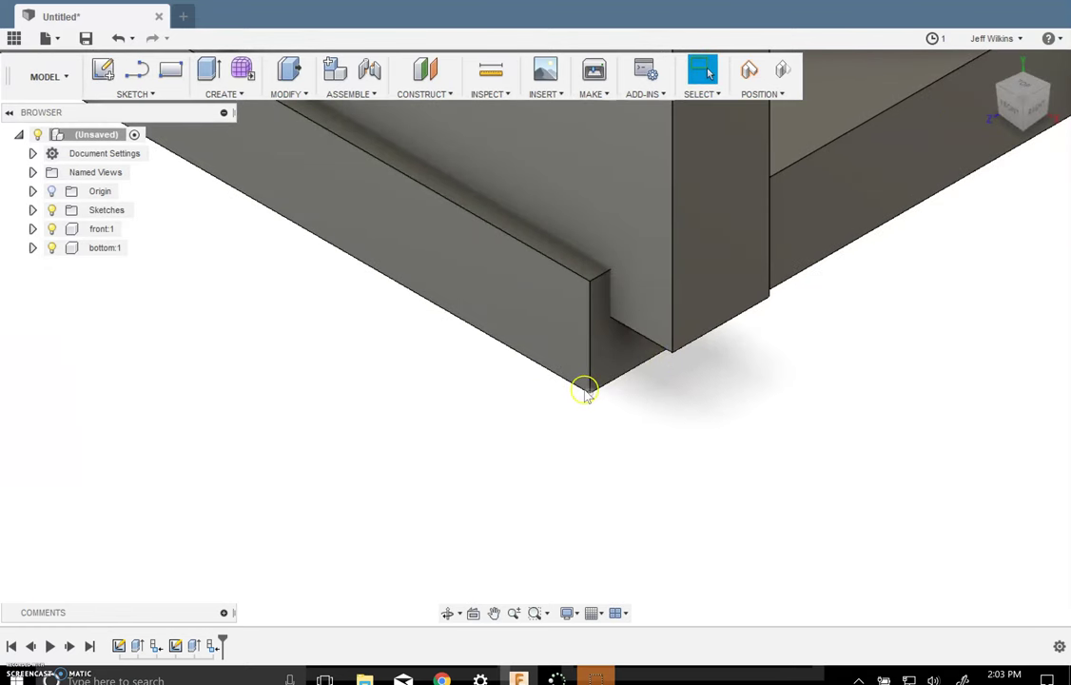
left_click_drag(588, 390, 532, 285)
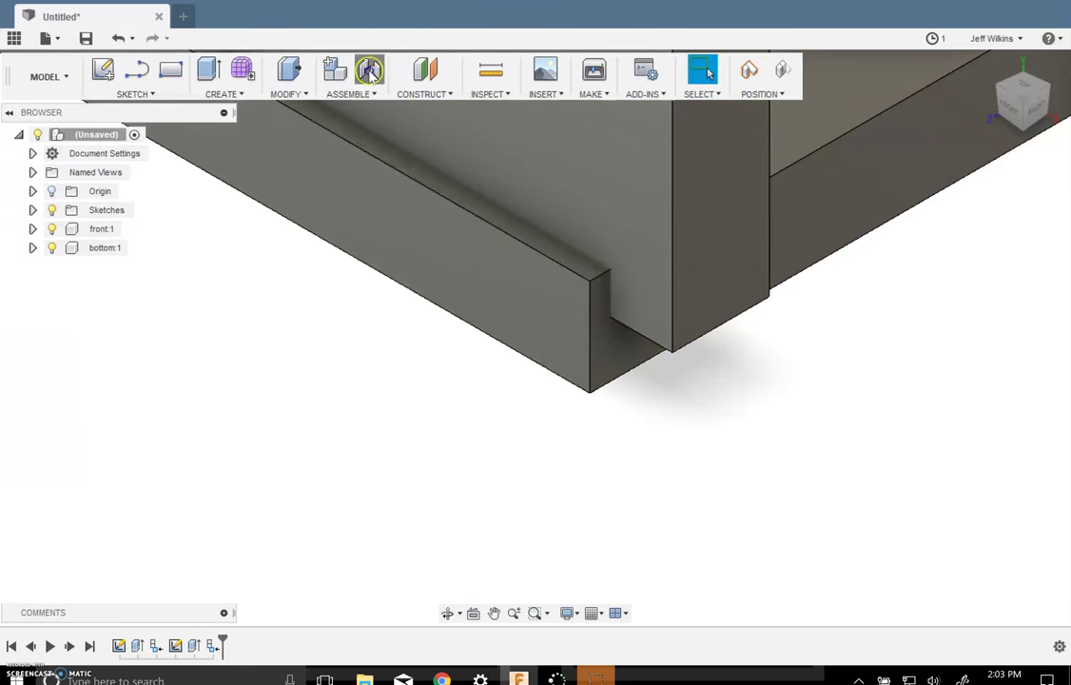
Capture the plates' positions and join the front plate's corner to the bottom plate's corner.
left_click(369, 68)
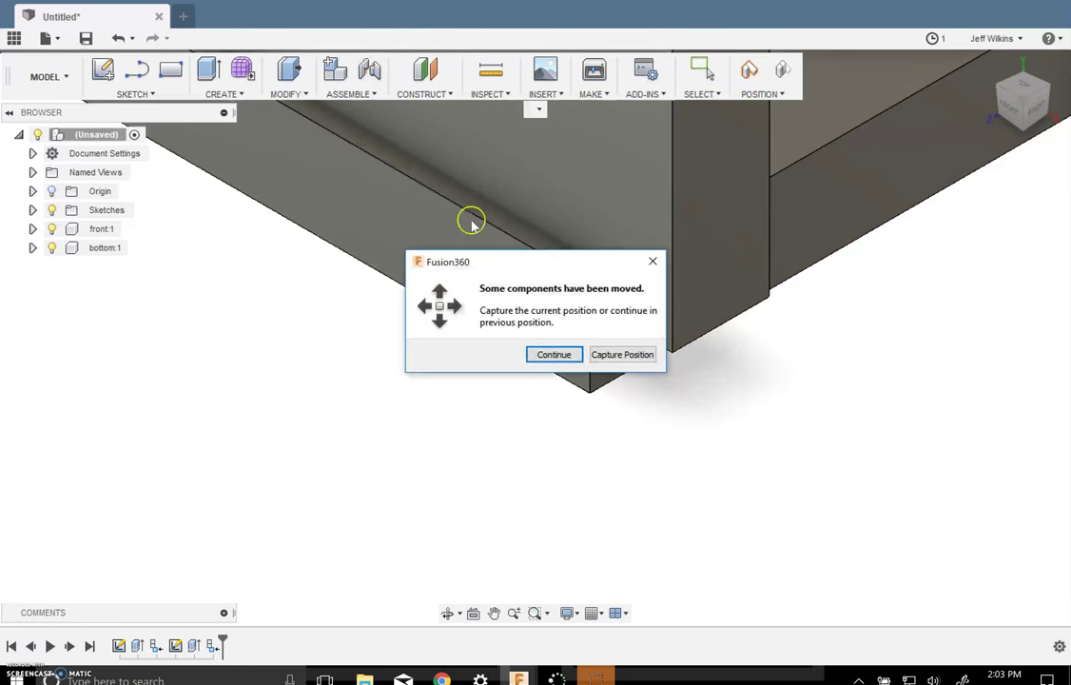
left_click(623, 354)
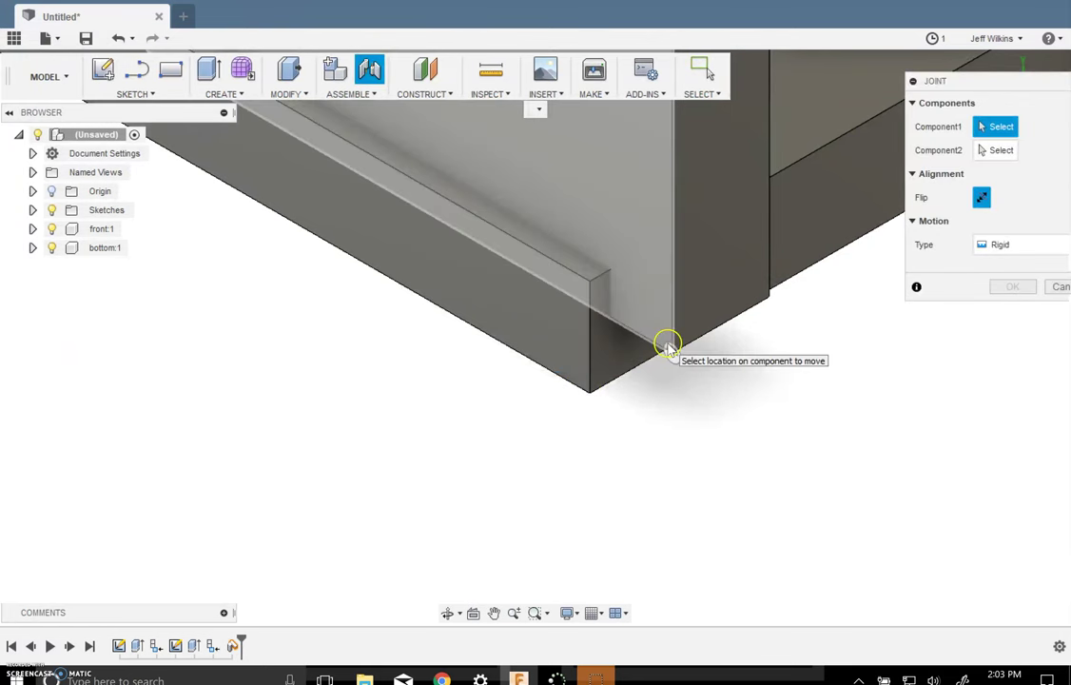
left_click(671, 350)
left_click(675, 373)
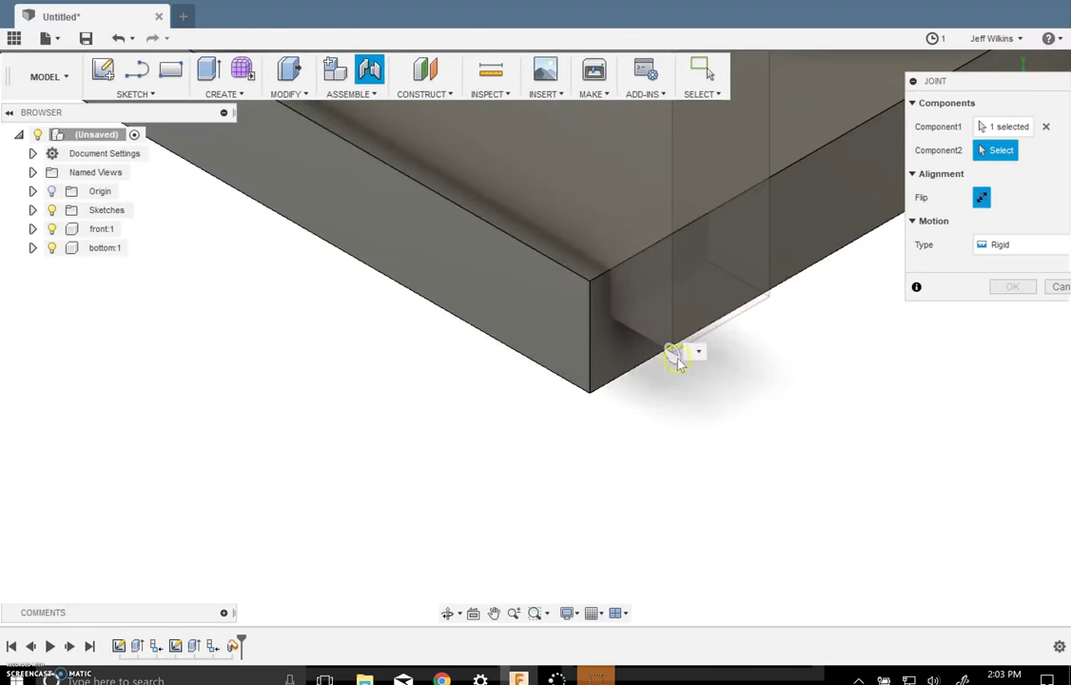
left_click(585, 380)
Keep the original joint orientation and confirm the rigid joint.
scroll(587, 376, "up", 5)
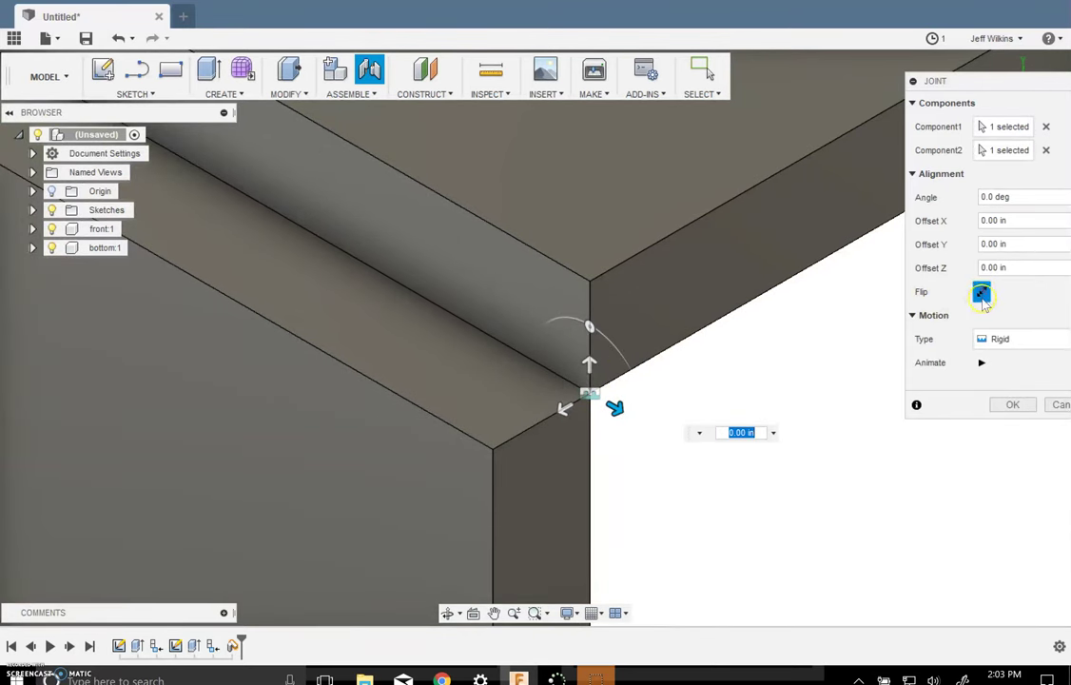
left_click(981, 295)
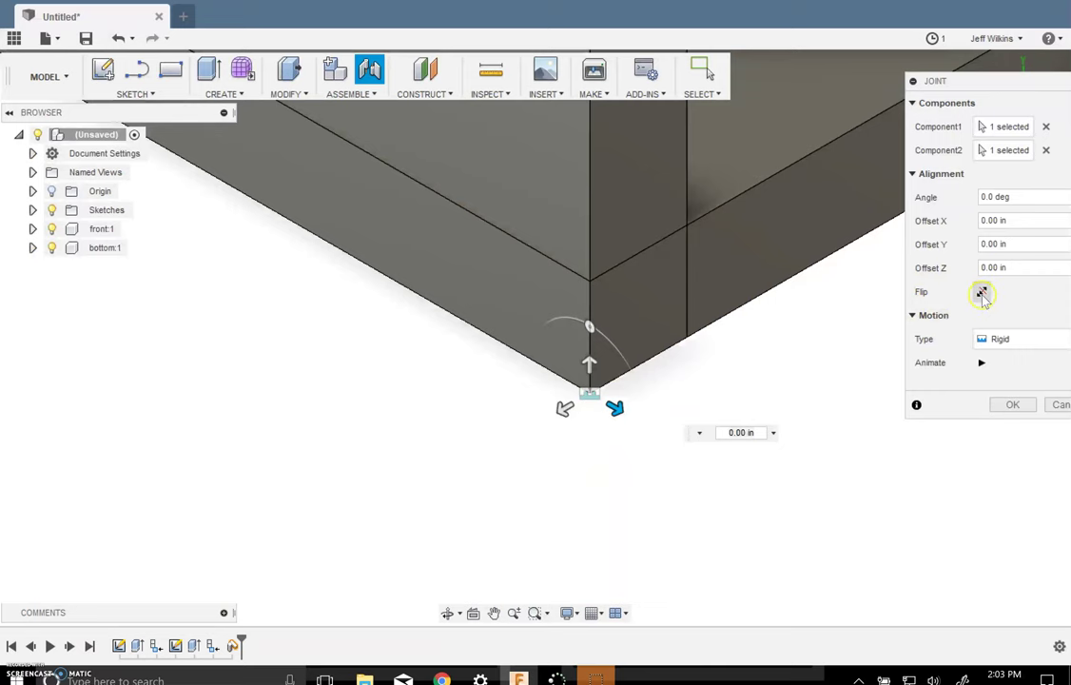
left_click(982, 294)
left_click(981, 295)
scroll(469, 490, "down", 3)
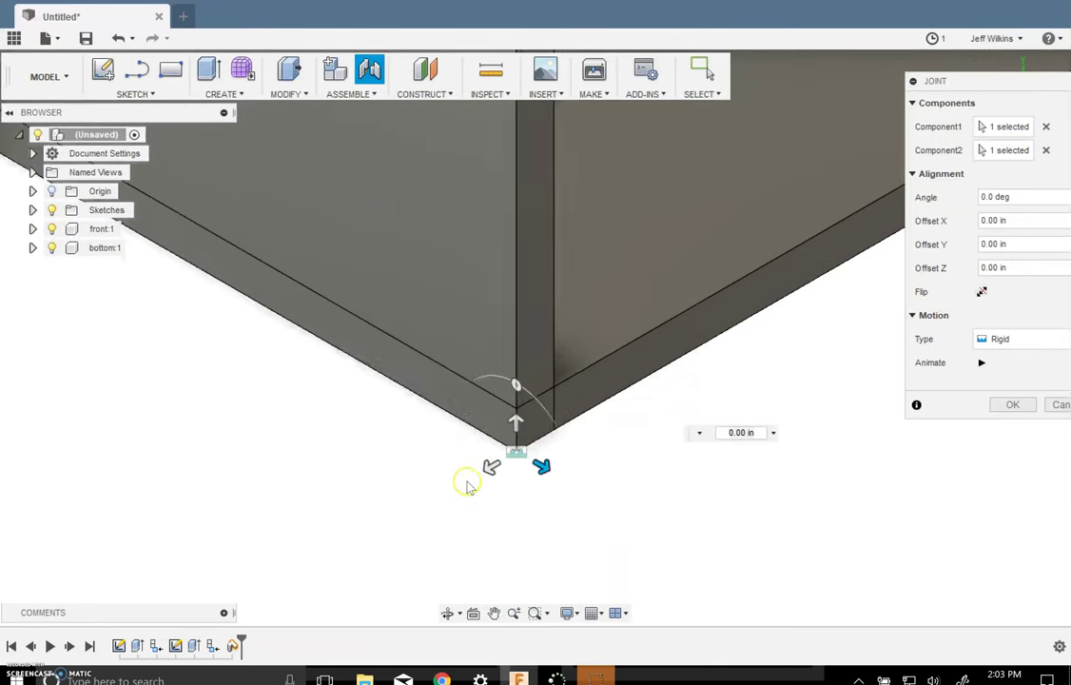
scroll(597, 488, "down", 5)
scroll(596, 444, "up", 1)
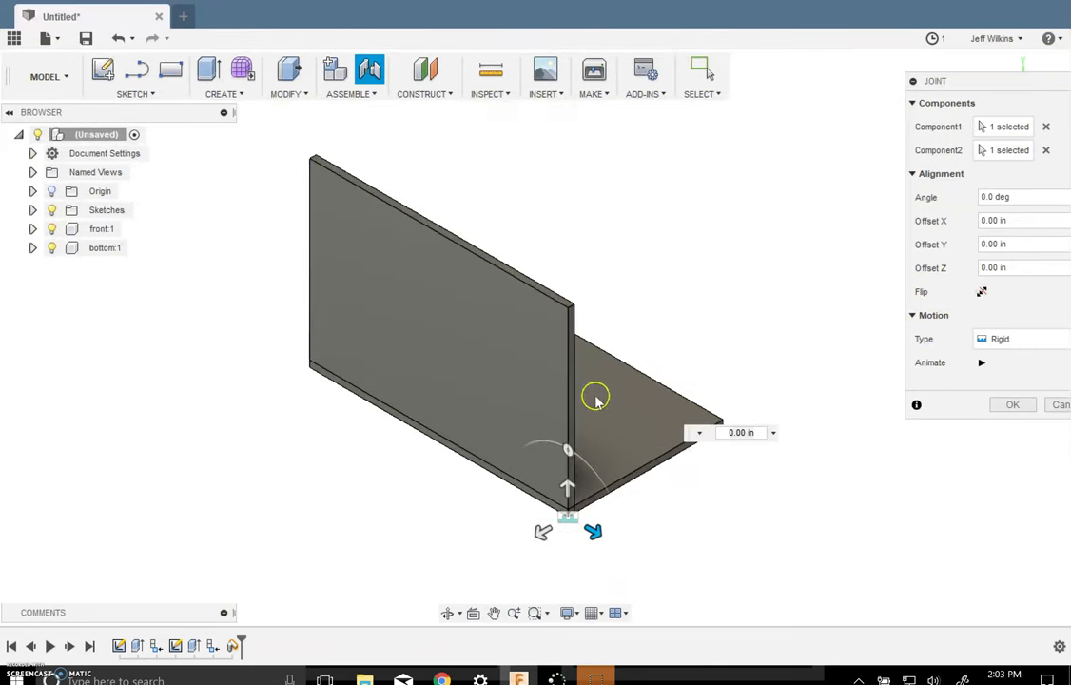
left_click(1016, 409)
scroll(590, 509, "up", 5)
scroll(611, 514, "down", 4)
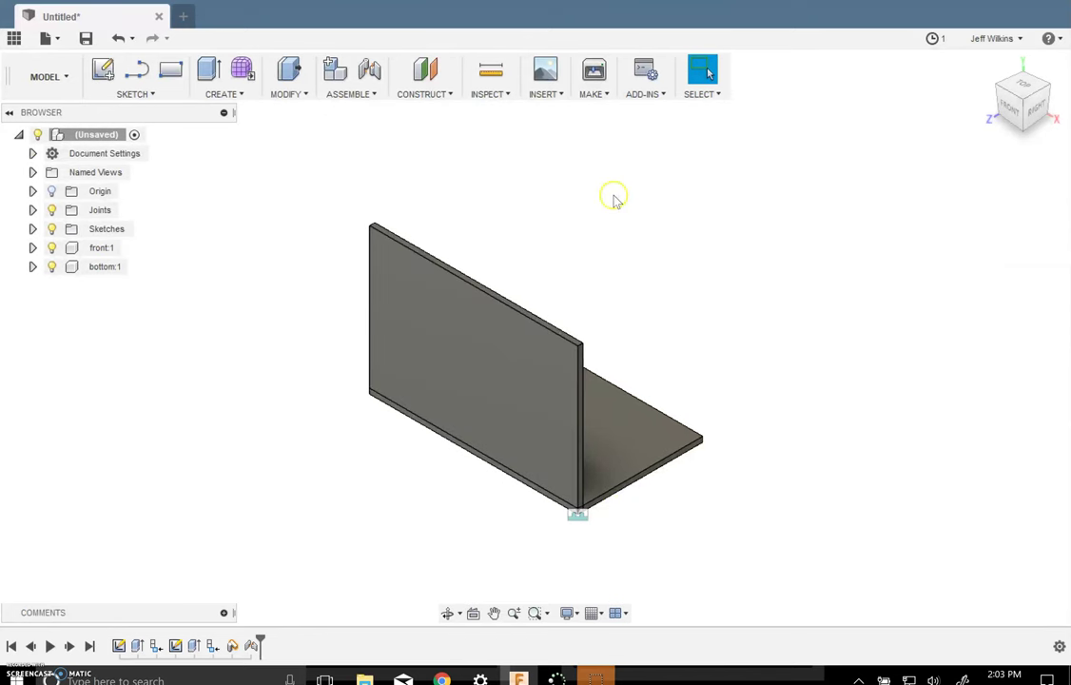
Copy front:1, paste it at the root as front:2, and move it -2.00 in along Z.
right_click(92, 249)
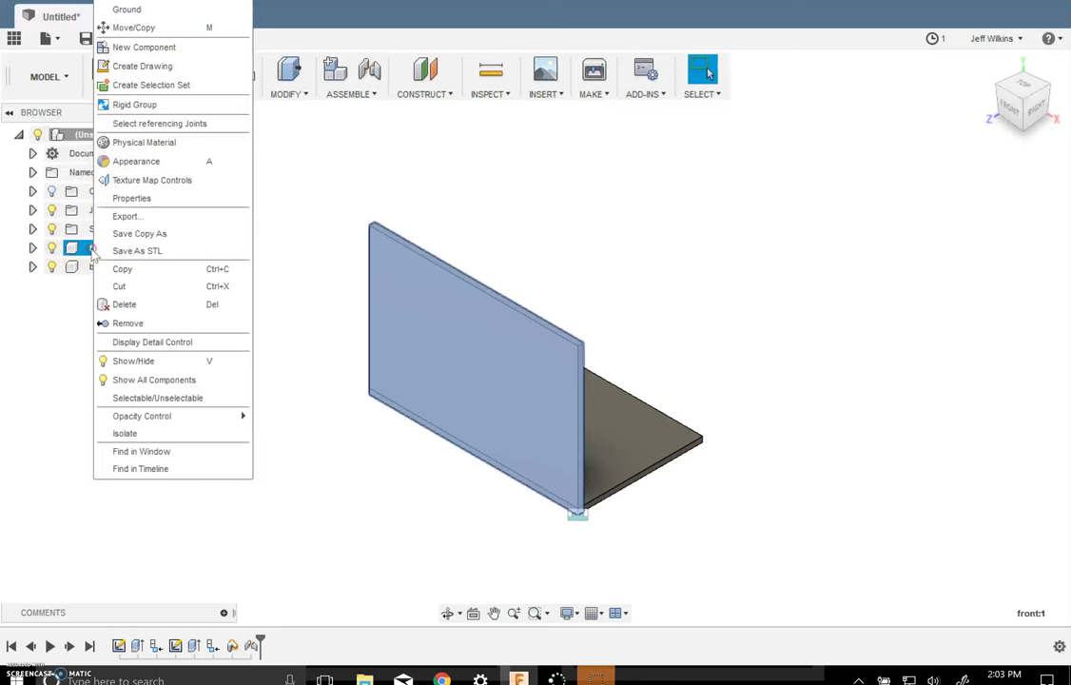
left_click(121, 268)
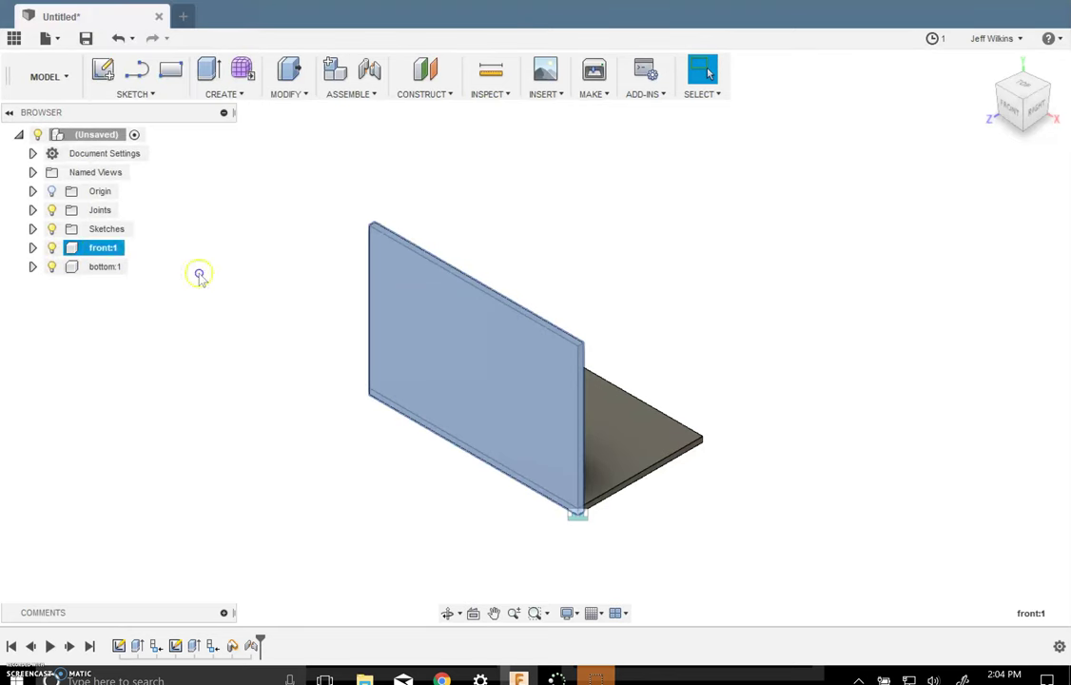
left_click(200, 278)
left_click(100, 136)
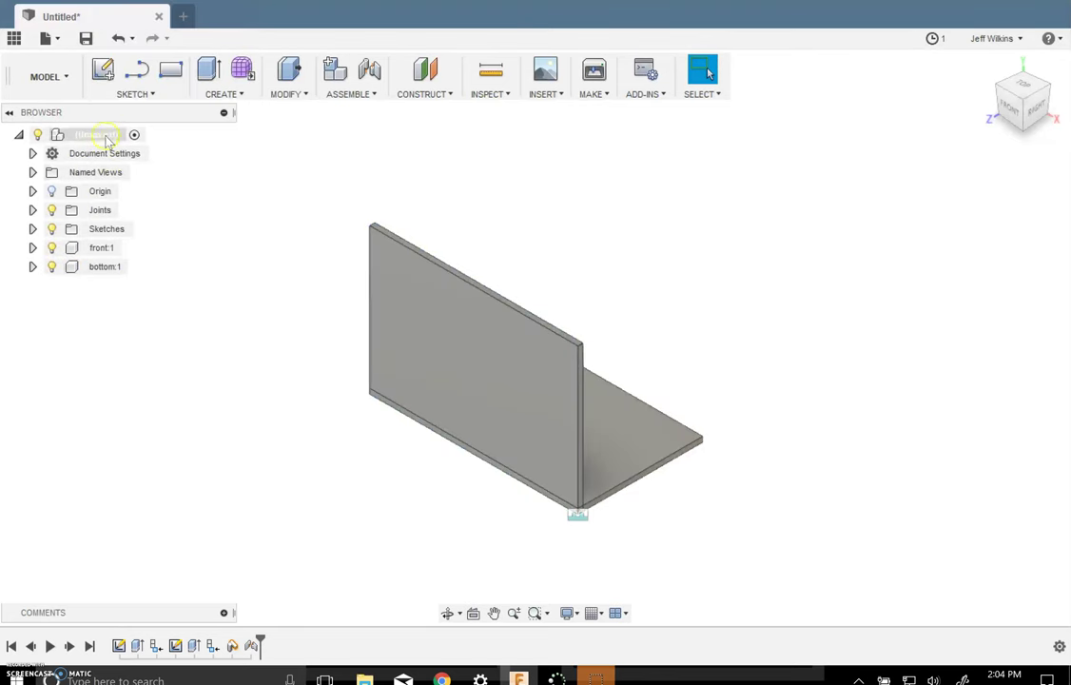
right_click(109, 139)
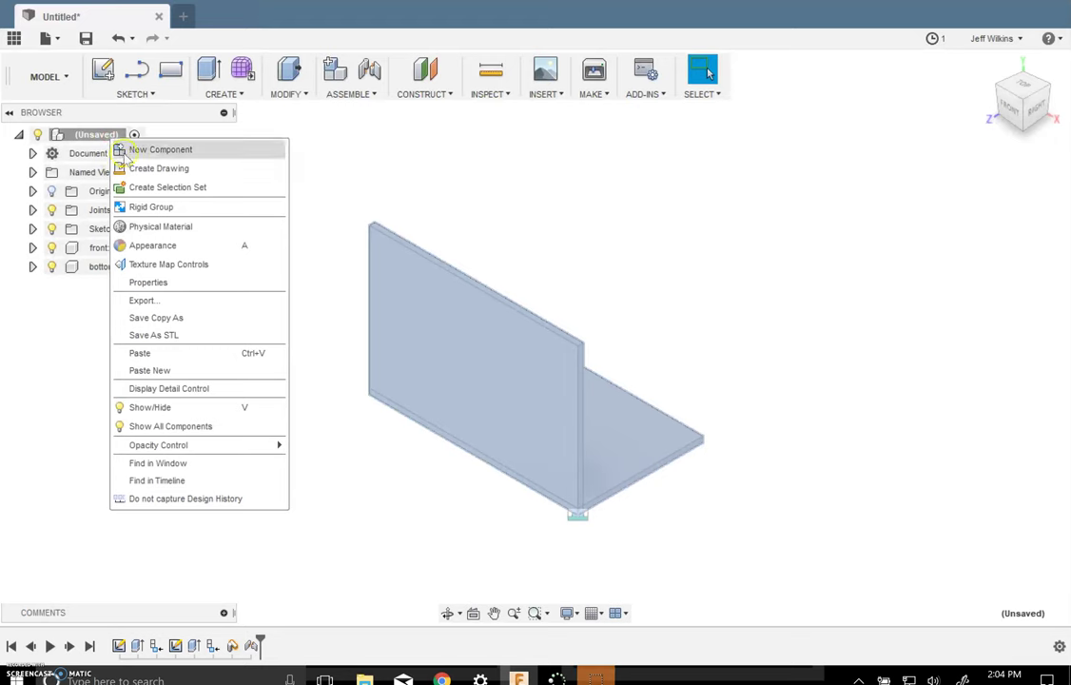
left_click(153, 353)
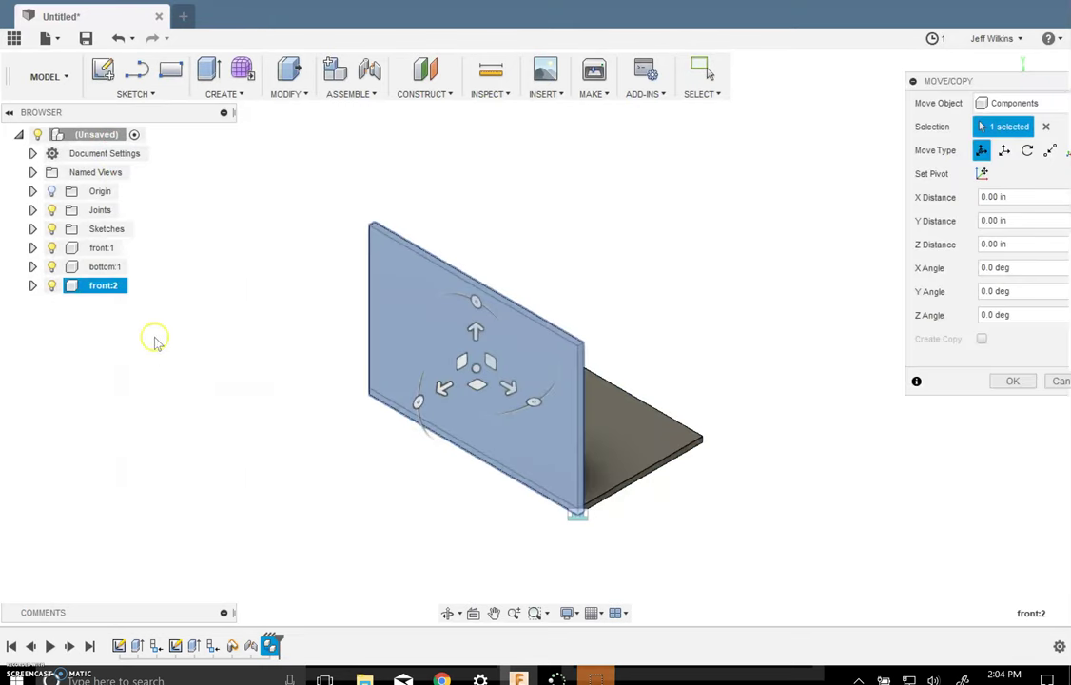
left_click_drag(441, 385, 629, 279)
left_click(1013, 382)
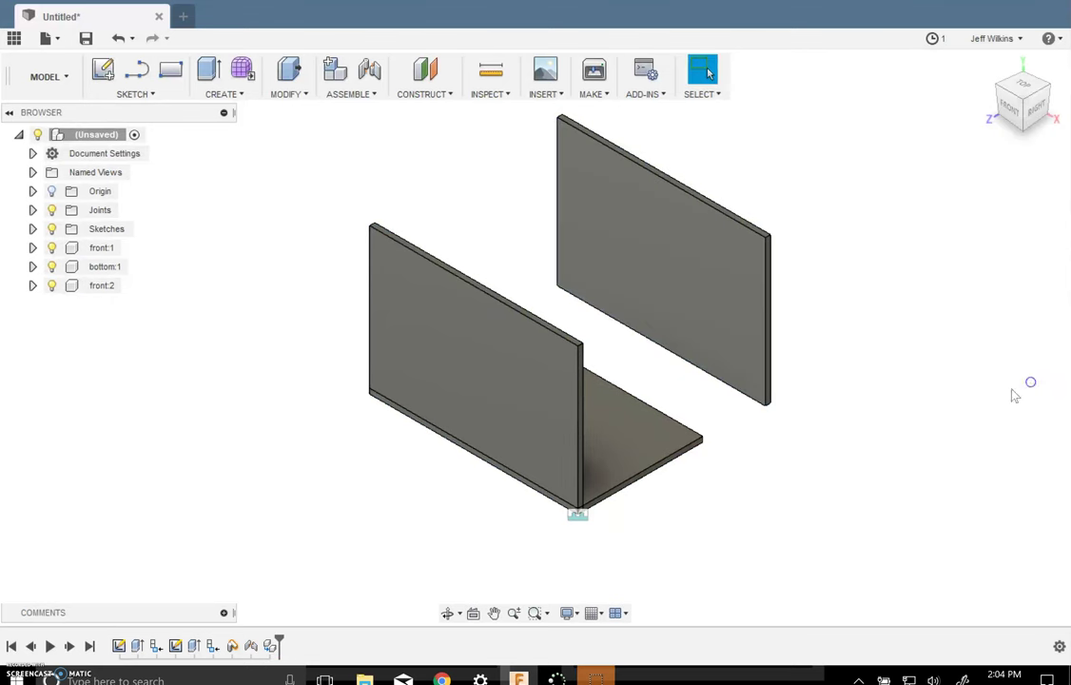
Copy bottom:1, paste it at the root, and raise the copy 5.50 in as the top plate.
right_click(104, 269)
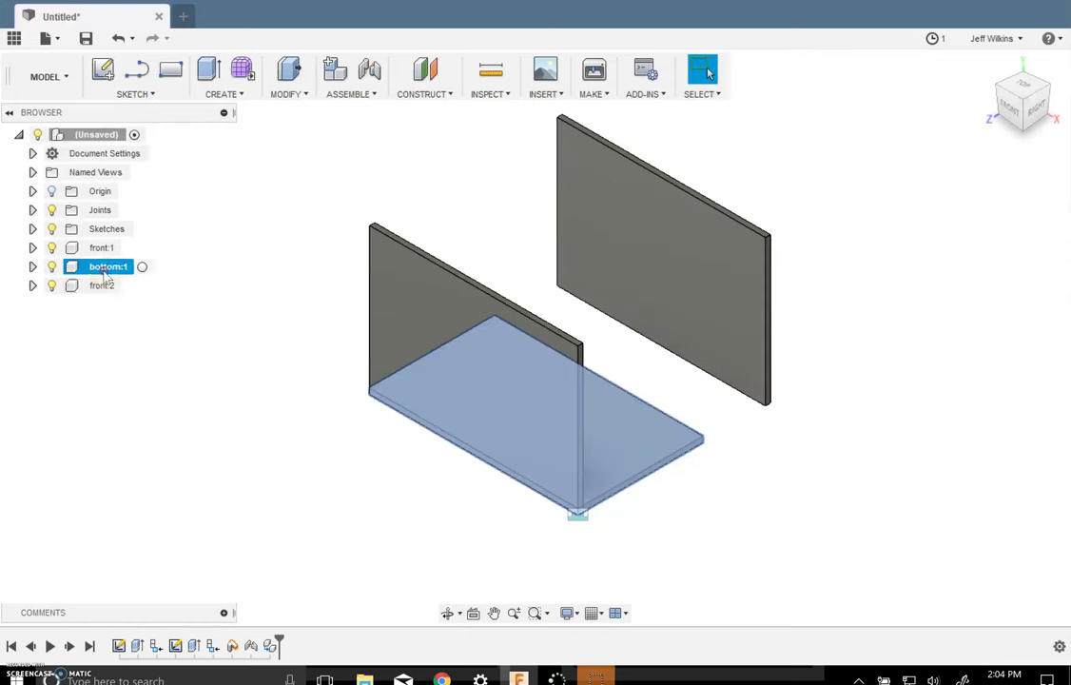
left_click(143, 269)
key("Escape")
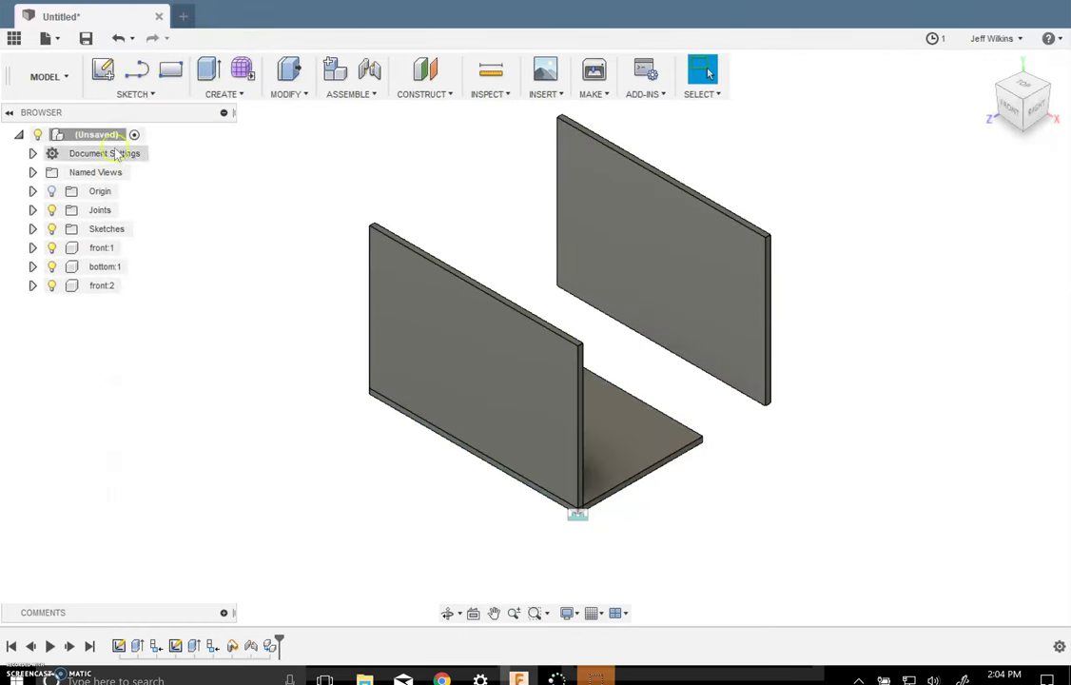
right_click(107, 136)
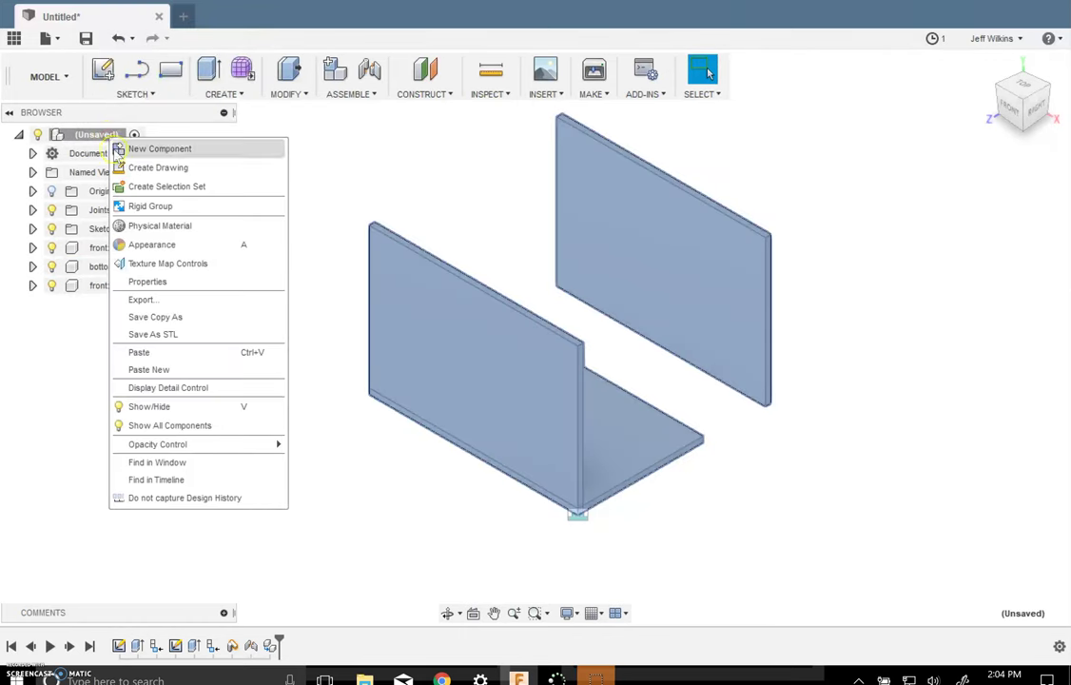
left_click(142, 353)
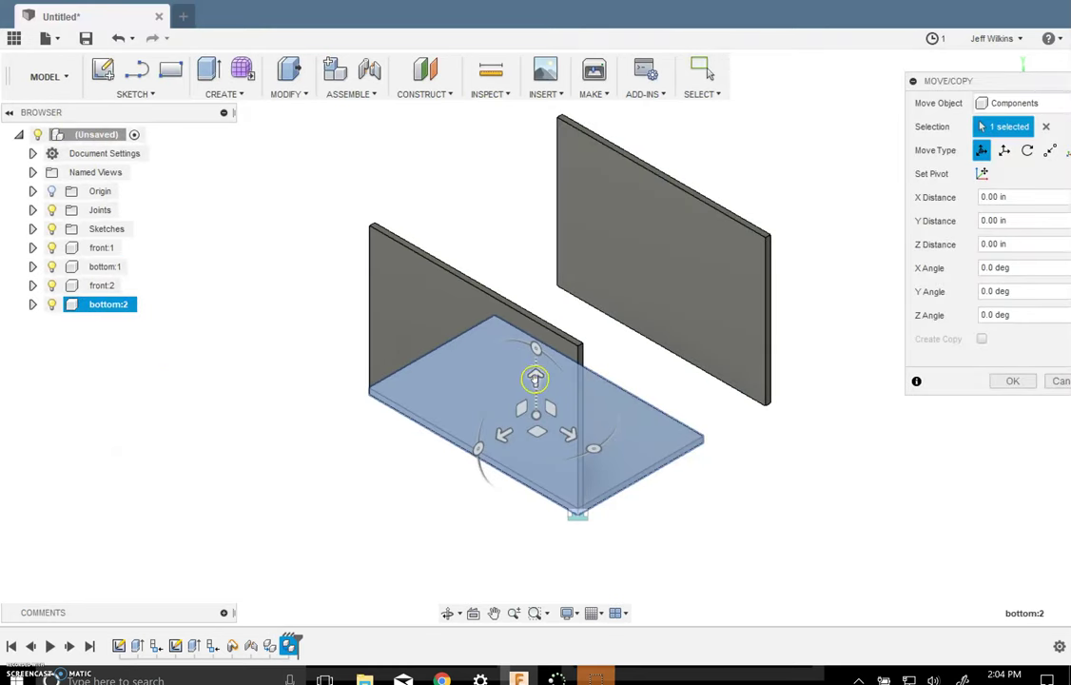
left_click_drag(536, 378, 536, 112)
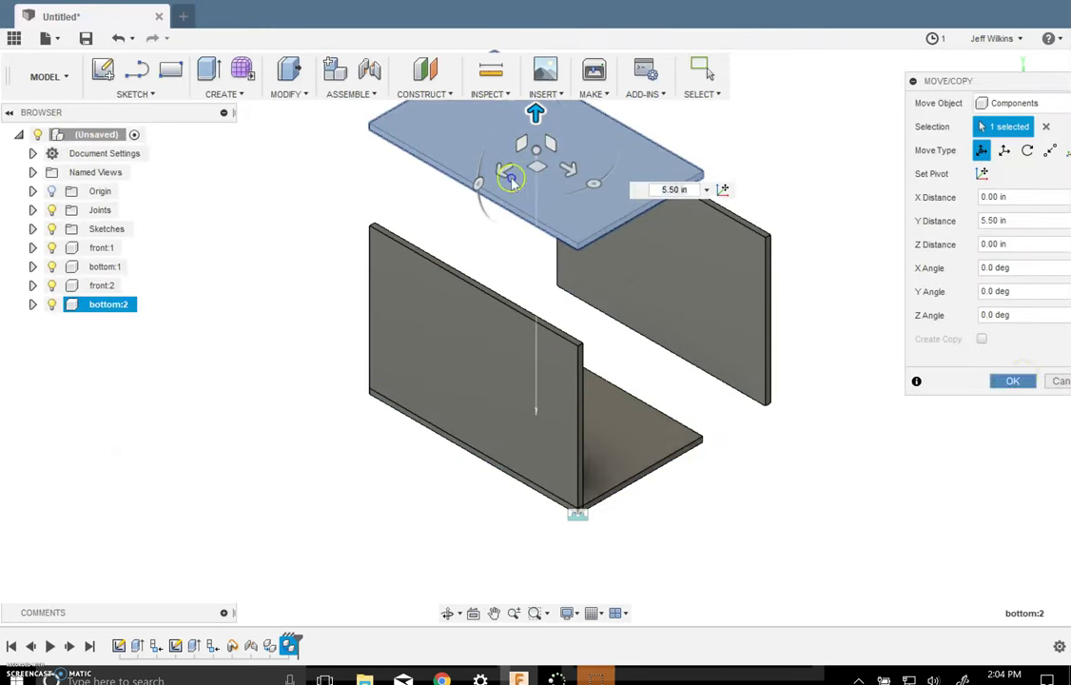
left_click(1012, 381)
Save the design as 'parametricBox' after clearing the mistyped name text.
left_click(84, 39)
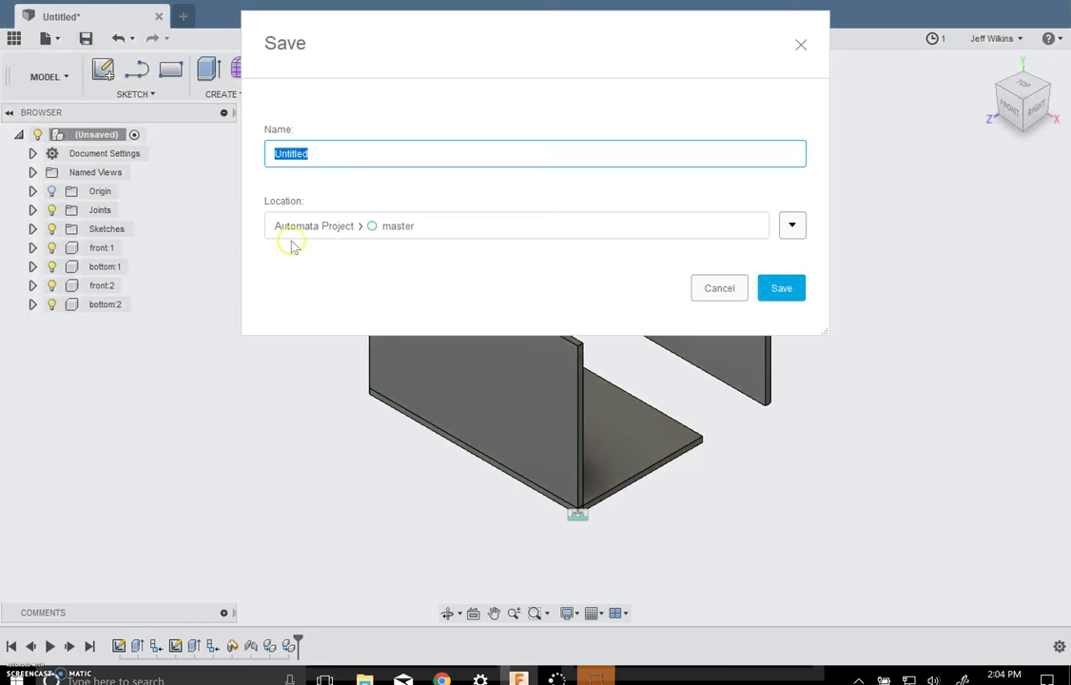
type("sd")
key("BackSpace")
key("BackSpace")
type("parametricBox")
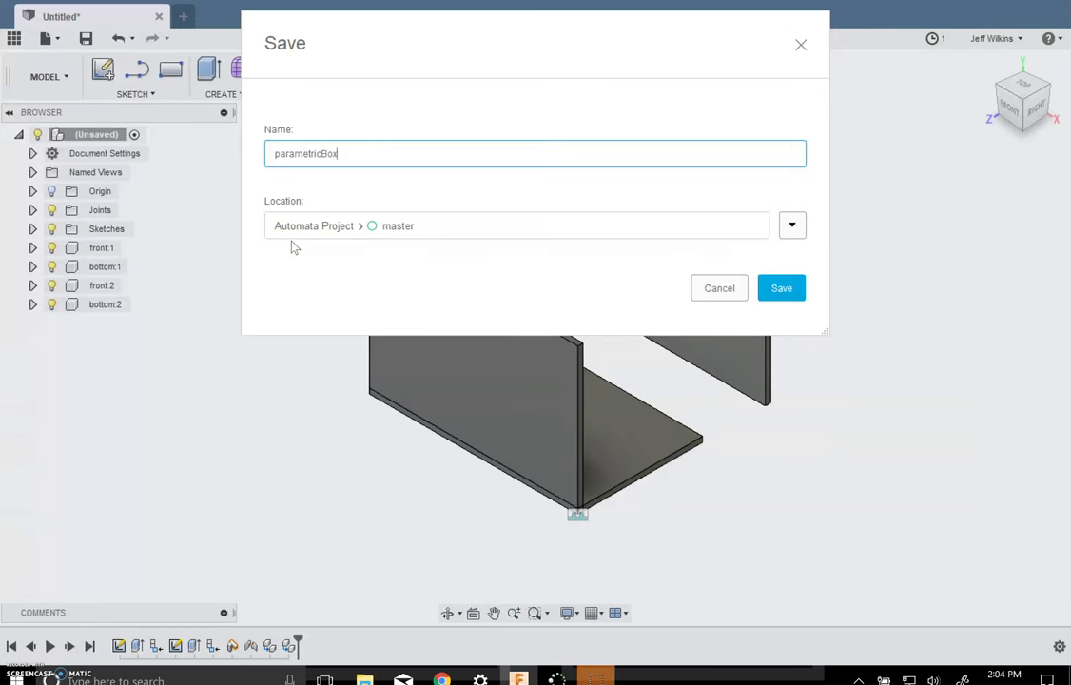
key("Return")
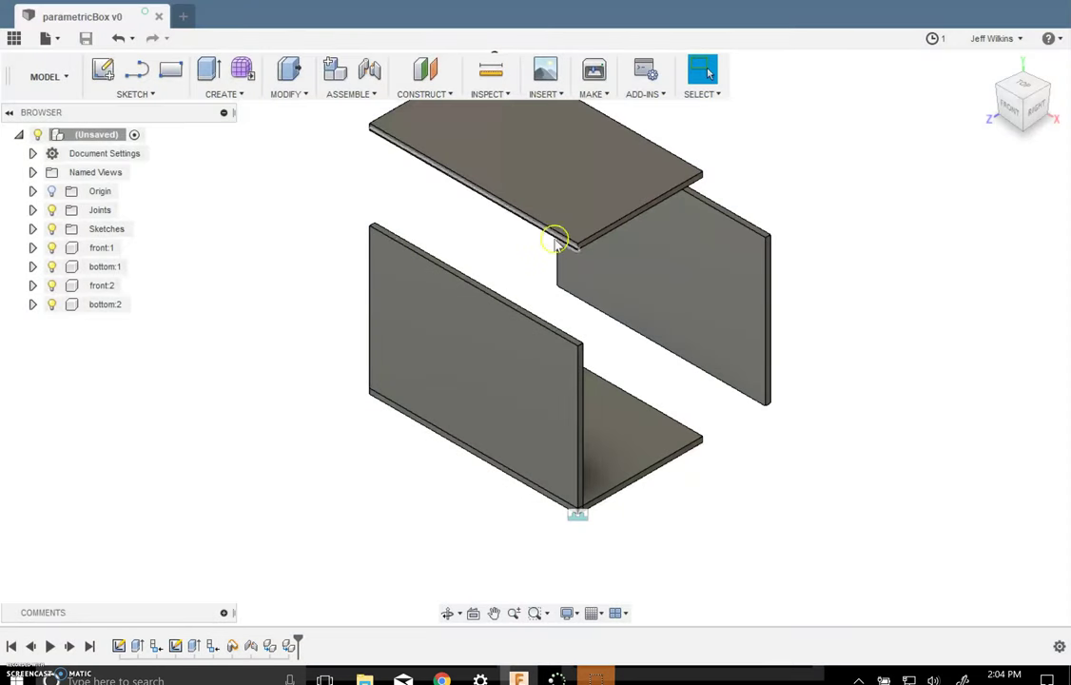
Drag the top plate down toward the side panels.
scroll(571, 233, "up", 4)
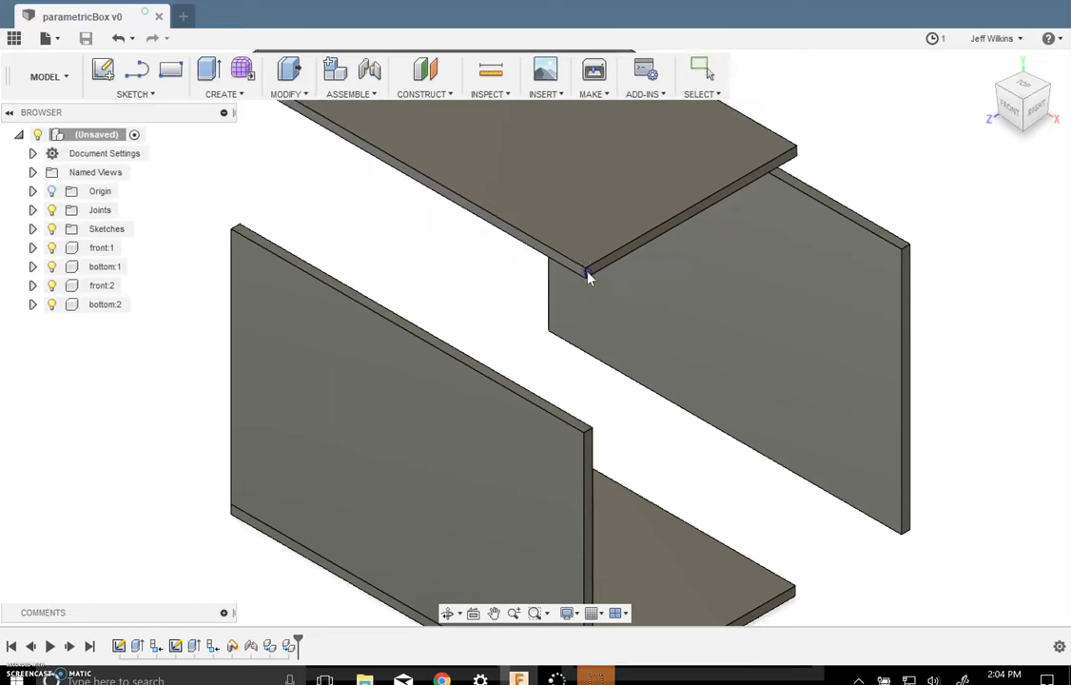
left_click_drag(587, 278, 607, 390)
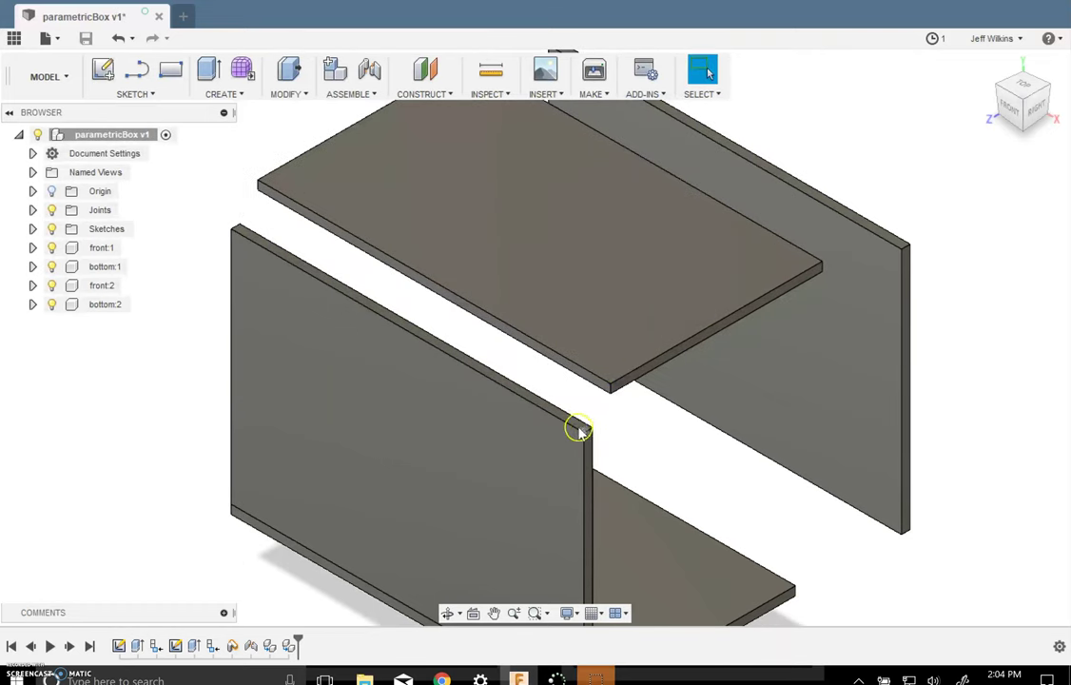
left_click_drag(583, 433, 579, 432)
Rigidly joint the top plate's corner to the near side panel's top corner, capturing positions.
left_click(323, 70)
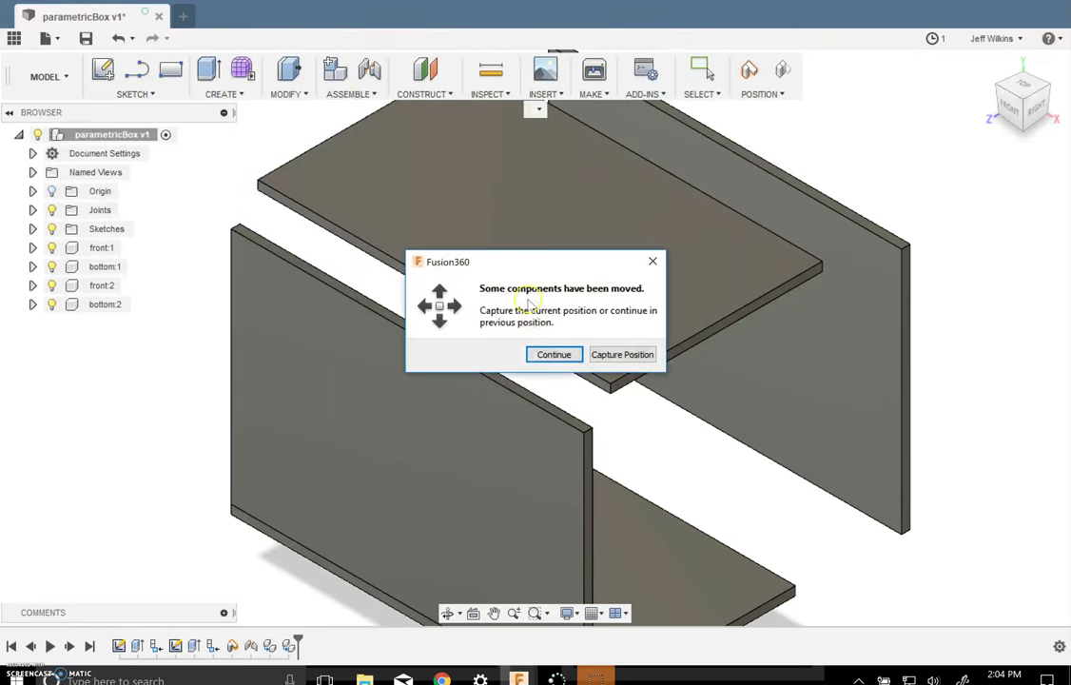
left_click(624, 354)
scroll(611, 376, "up", 3)
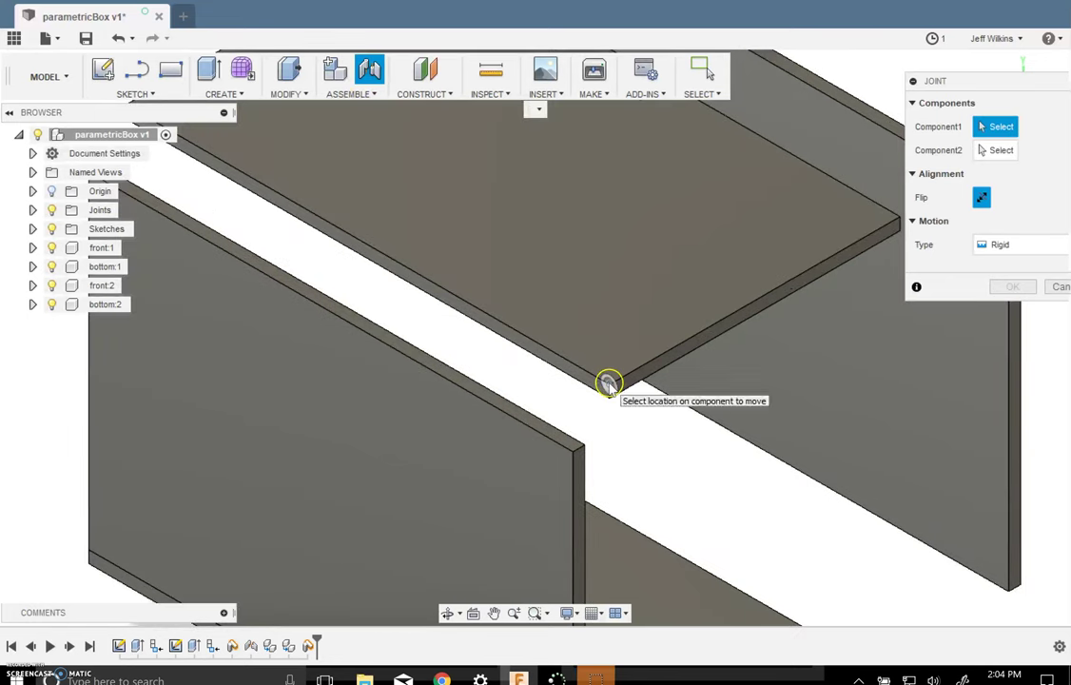
left_click(609, 384)
left_click(572, 450)
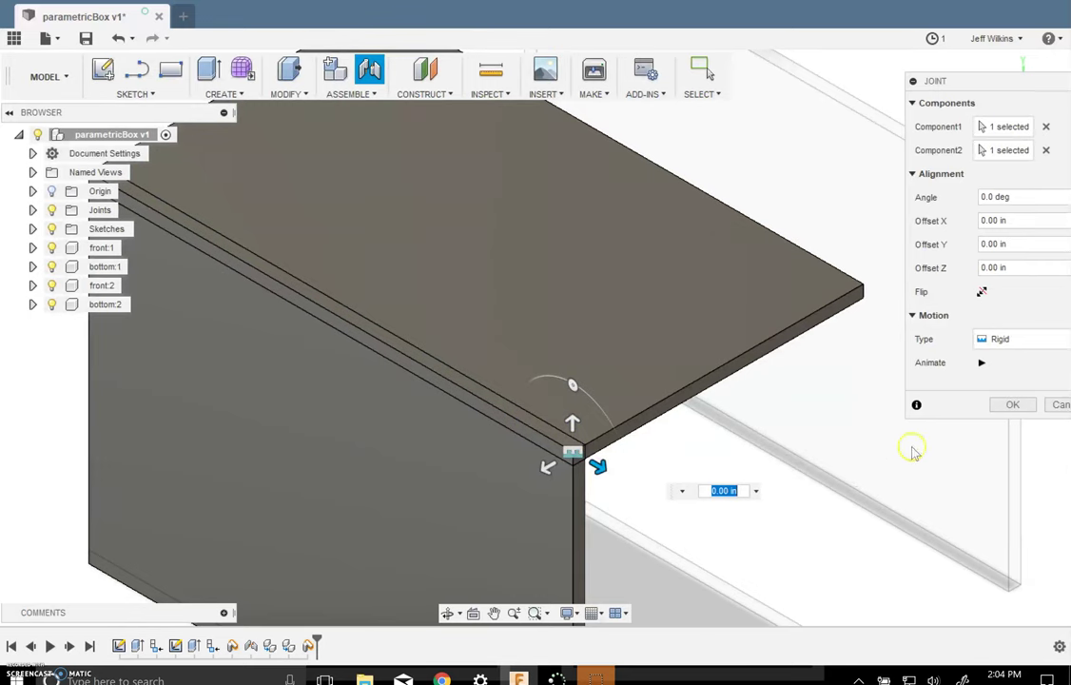
left_click(1010, 405)
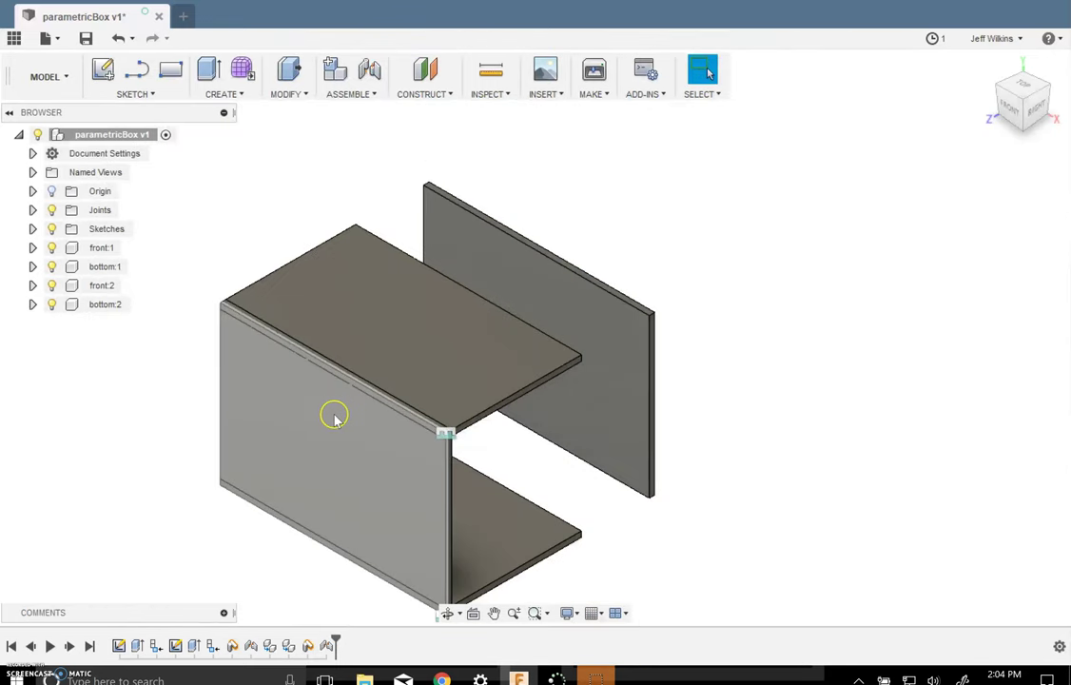
Joint the far panel's top corner to the top plate's matching corner, then orbit to check the box.
scroll(611, 431, "up", 3)
left_click(369, 69)
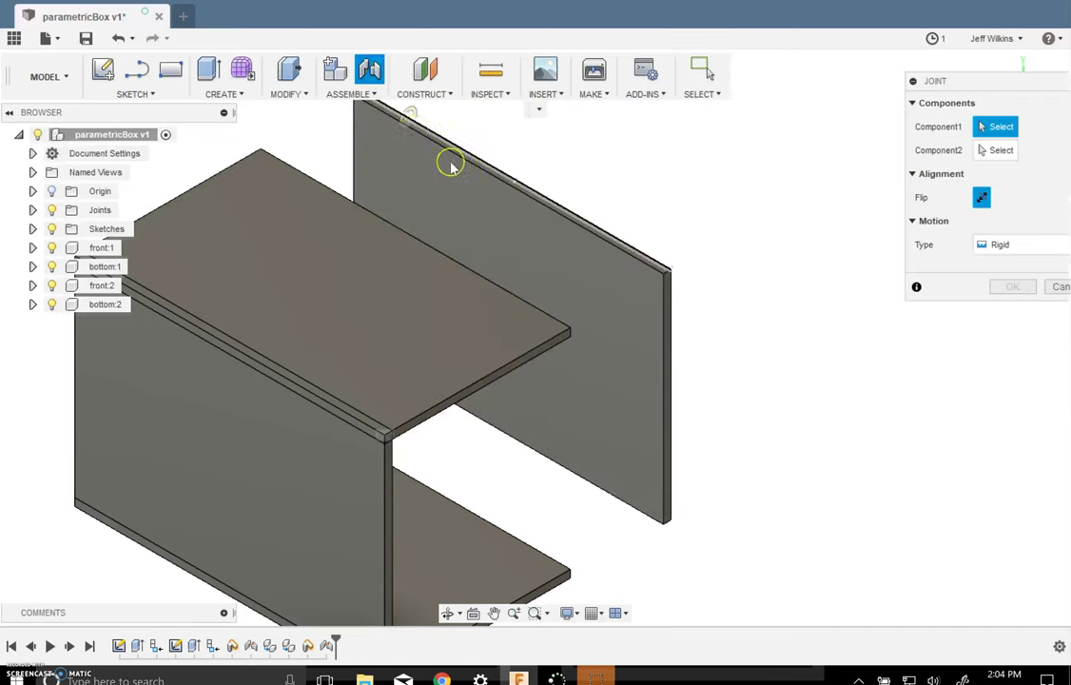
scroll(608, 295, "up", 4)
left_click(710, 255)
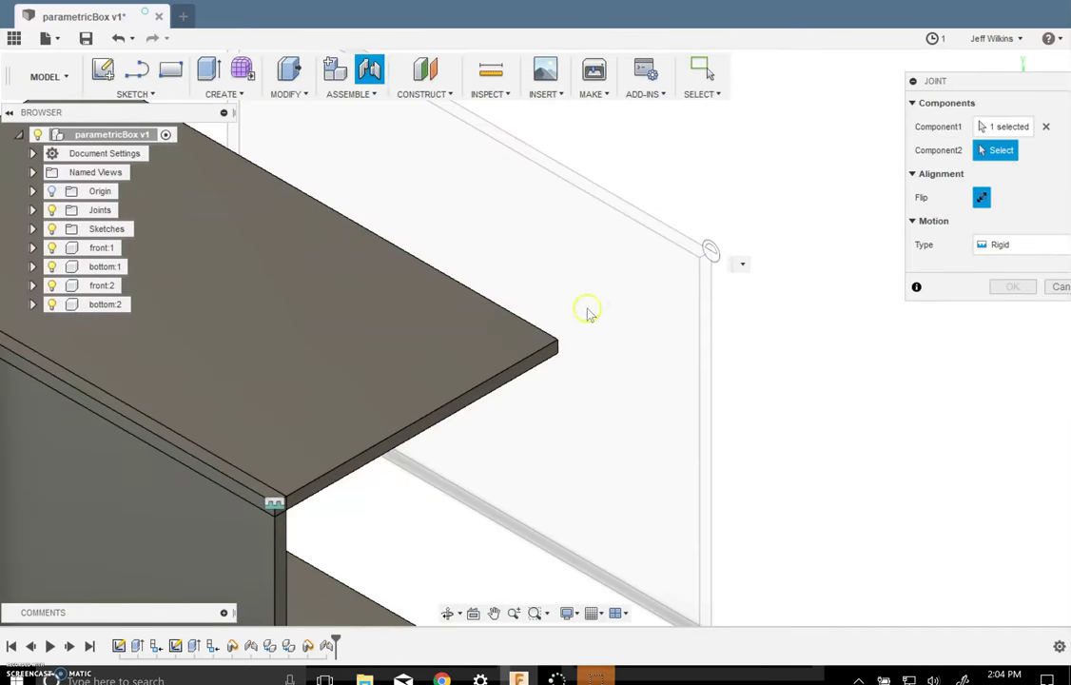
left_click(557, 345)
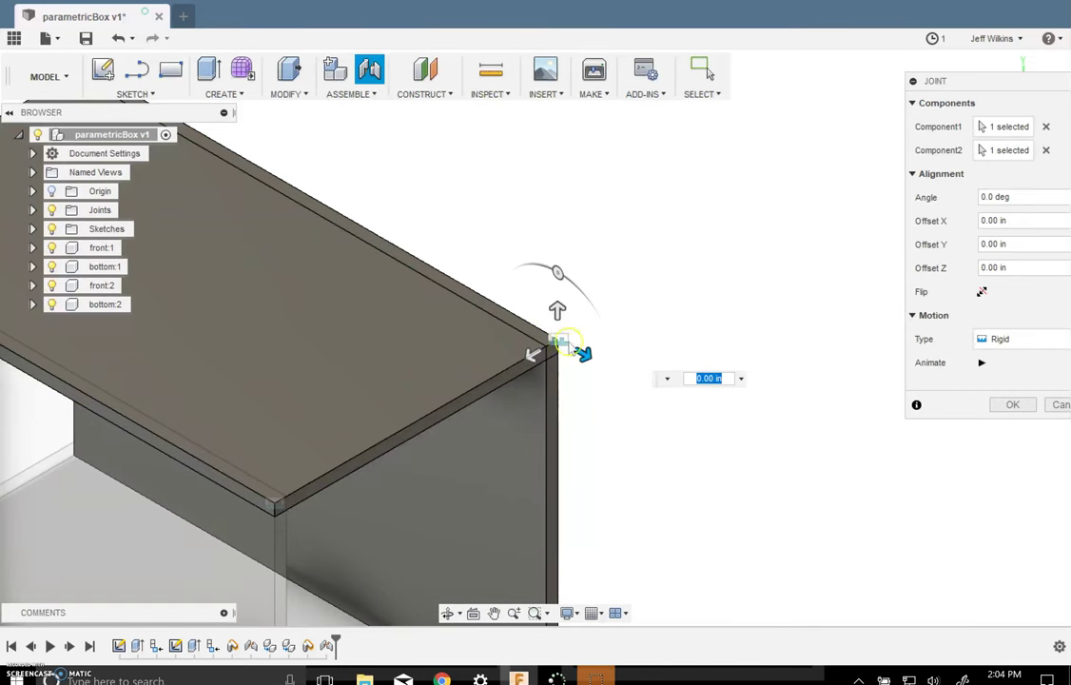
left_click(996, 405)
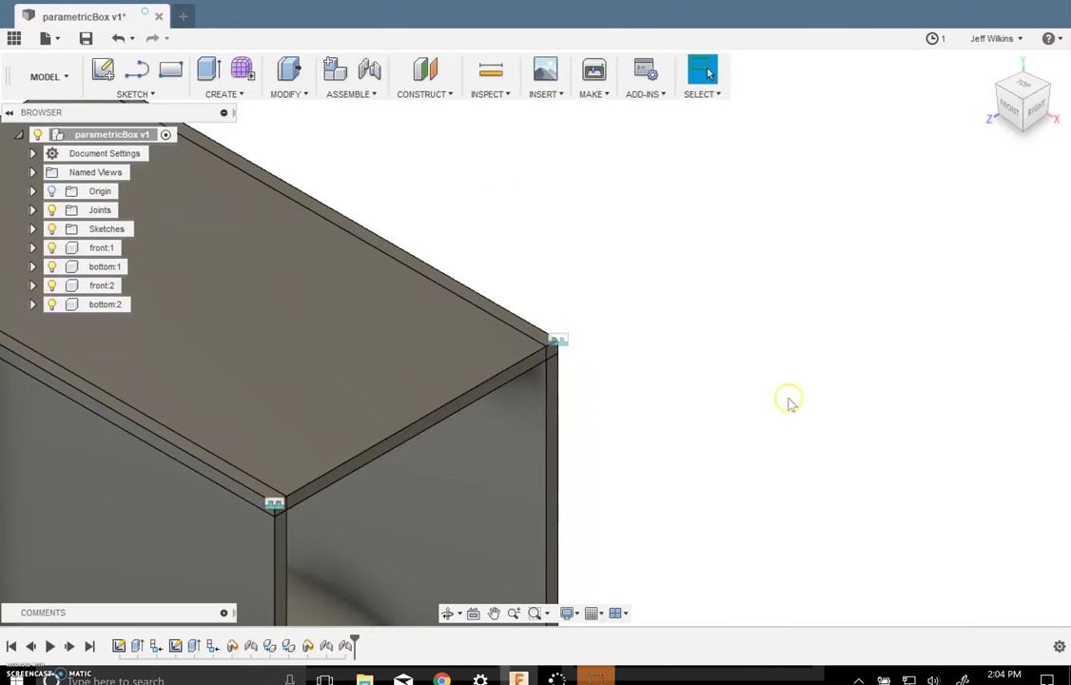
scroll(604, 377, "down", 5)
middle_click_drag(604, 377, 537, 511, "shift")
scroll(538, 521, "up", 4)
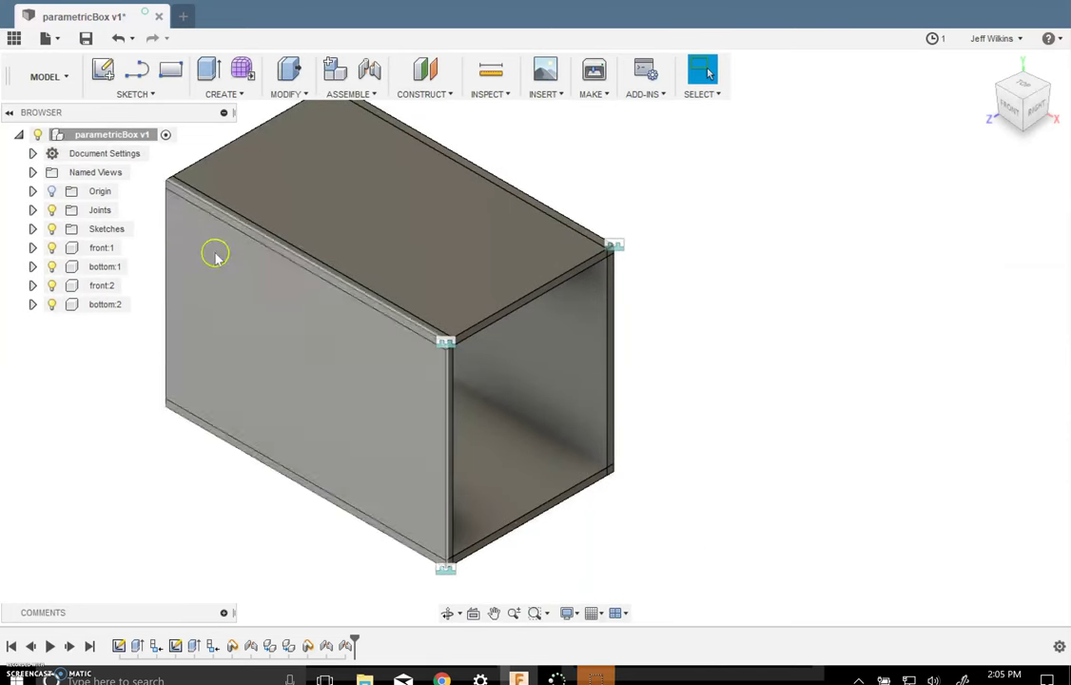
In Change Parameters, set the depth expression to 2 and apply the new sizes.
left_click(288, 94)
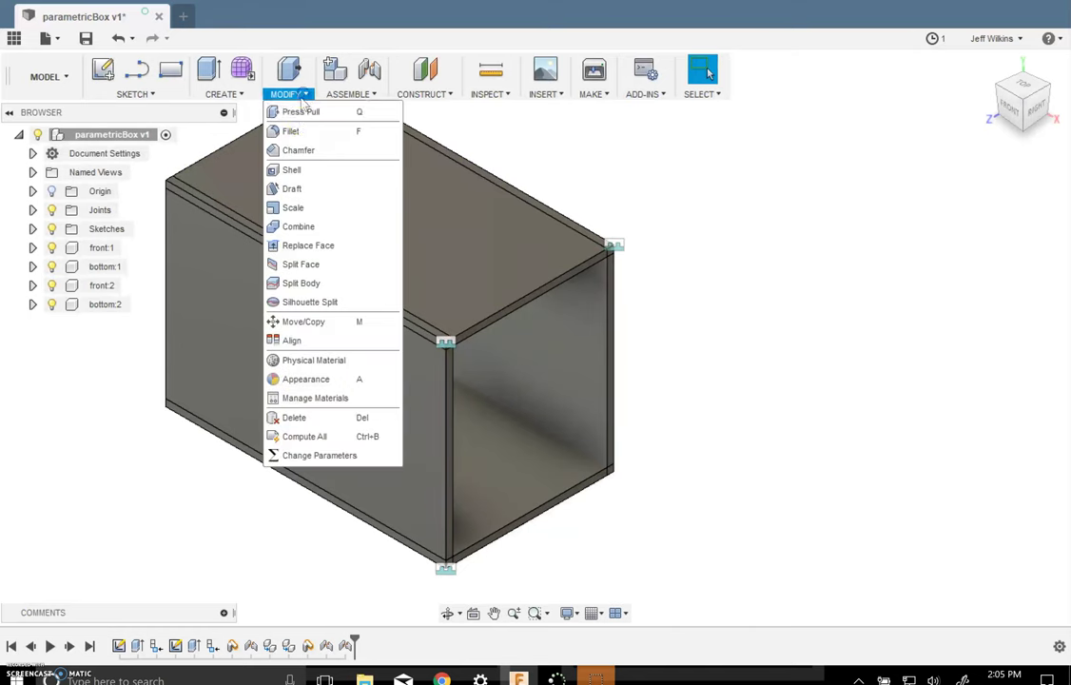
left_click(318, 454)
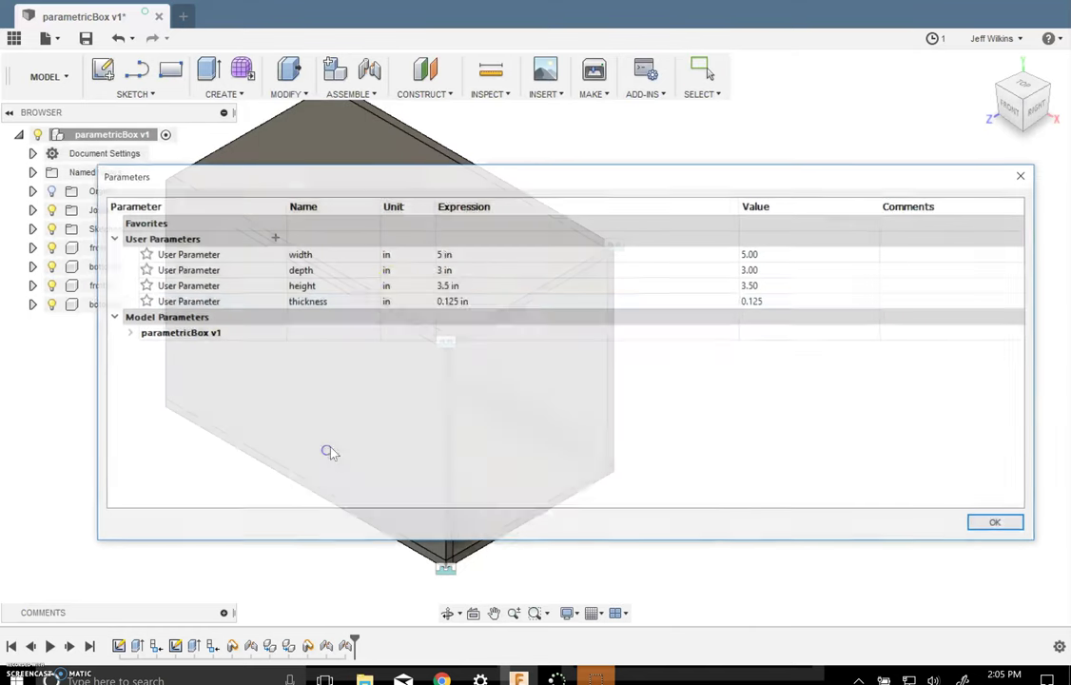
left_click(442, 255)
left_click(442, 255)
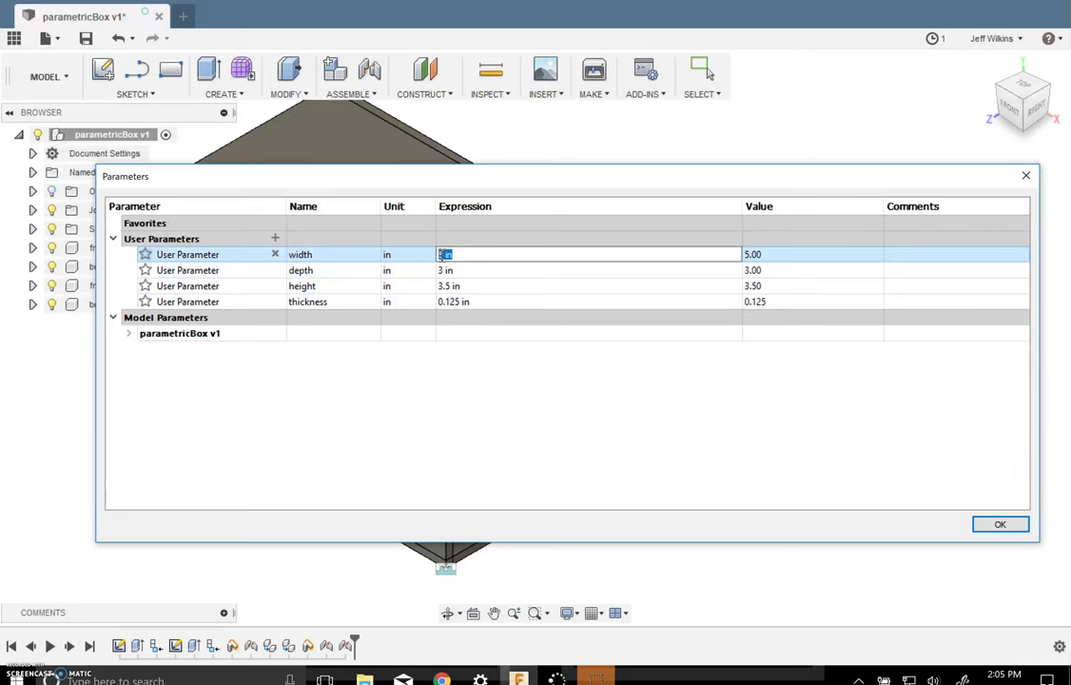
double_click(445, 271)
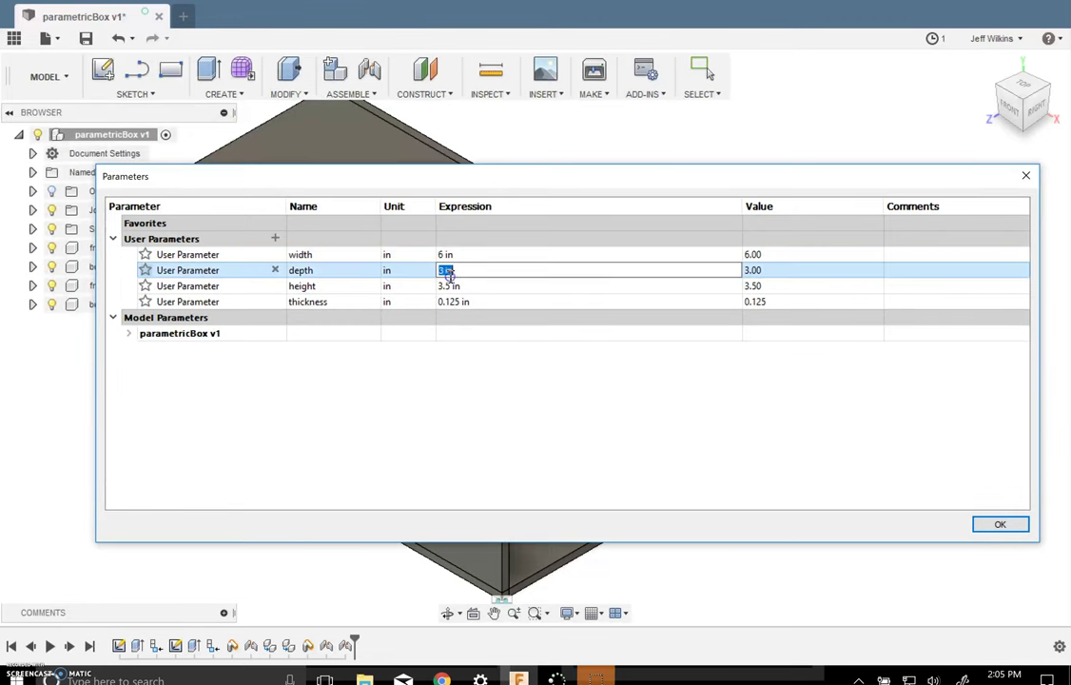
type("2")
double_click(452, 286)
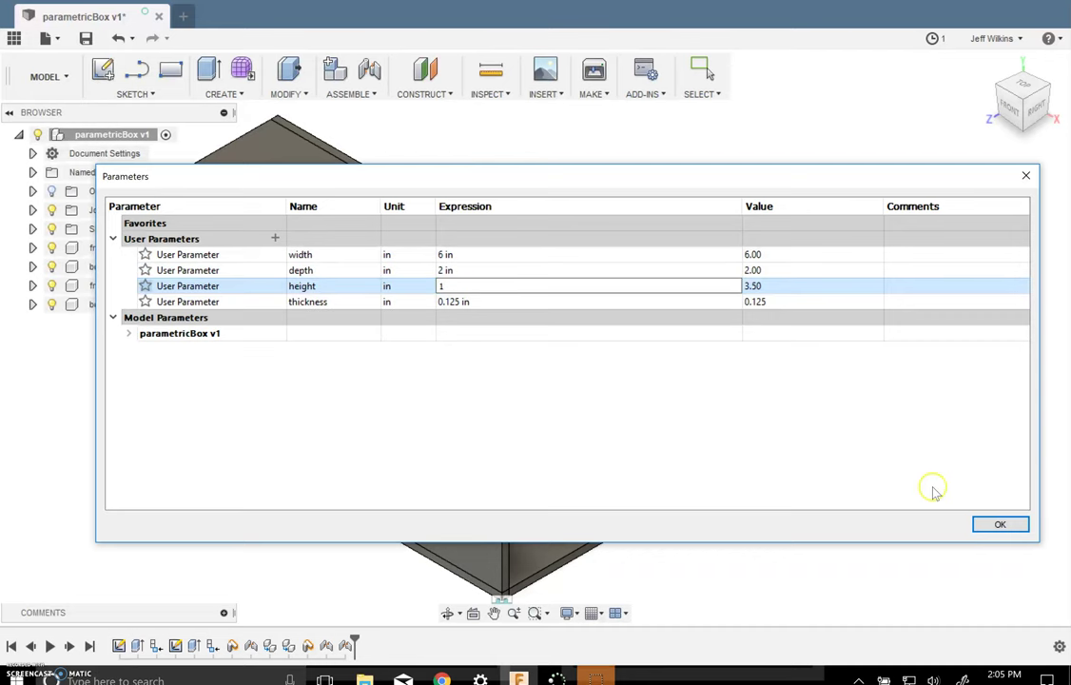
left_click(984, 530)
scroll(530, 432, "down", 2)
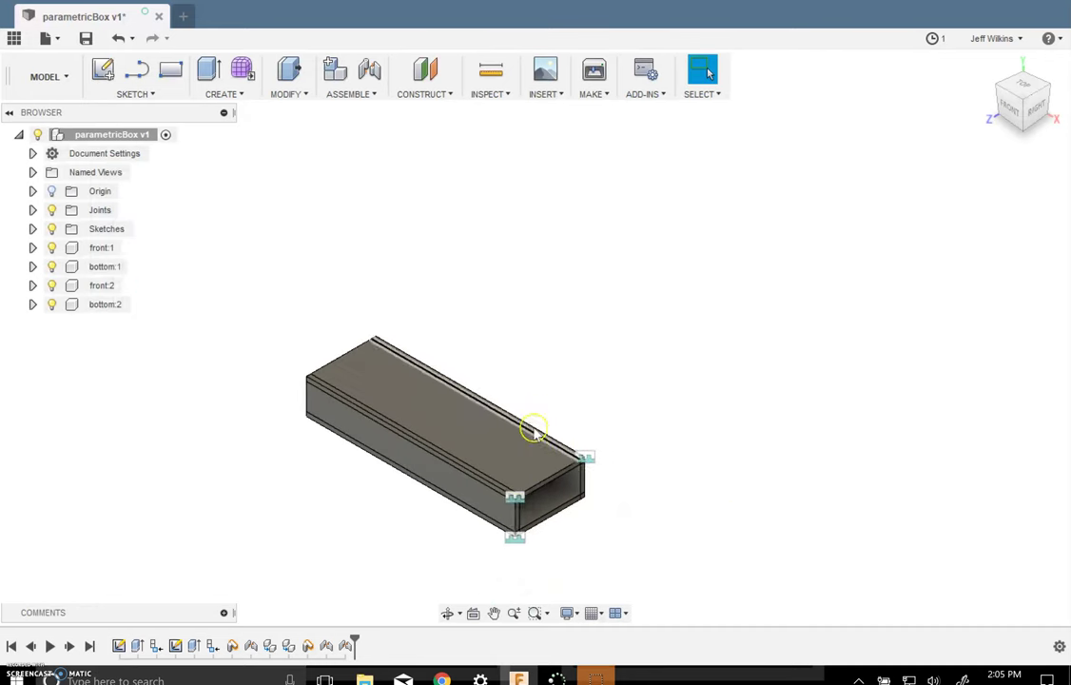
scroll(516, 525, "up", 3)
scroll(516, 525, "up", 1)
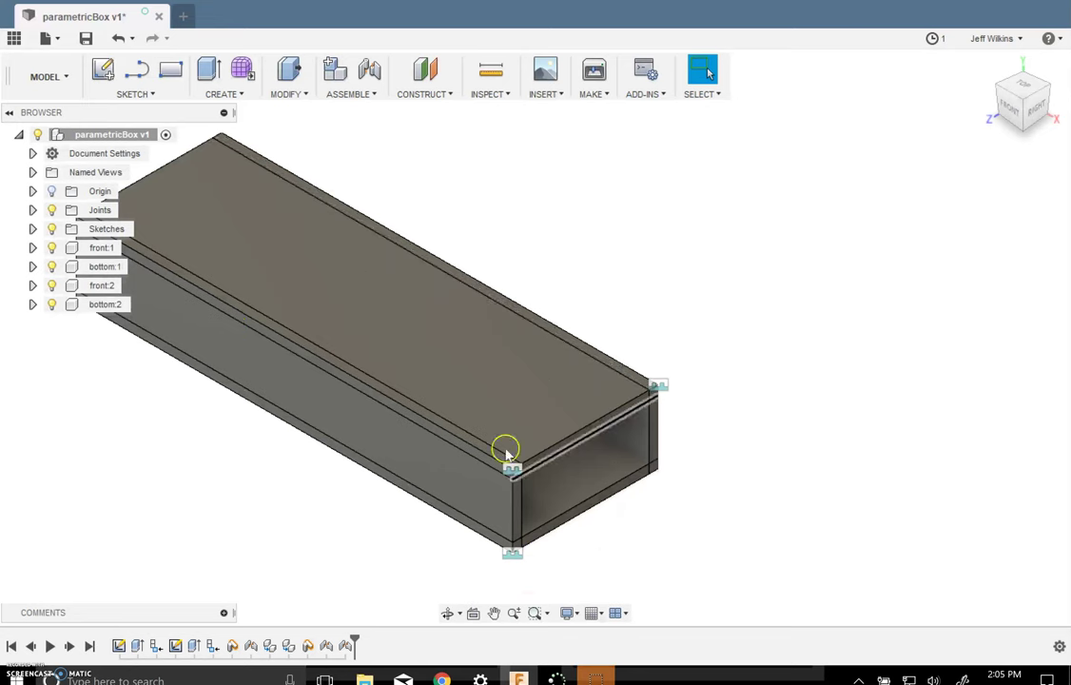
scroll(613, 442, "down", 2)
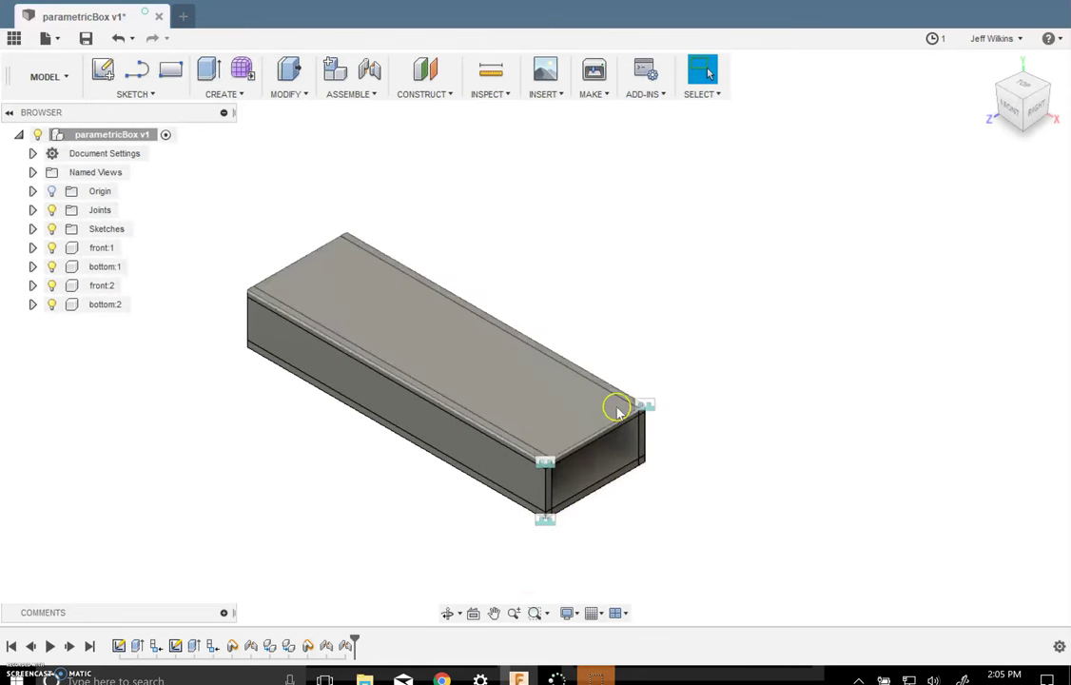
Change the parameters again: depth 3, height 3.5 in, and keep the changes.
left_click(290, 95)
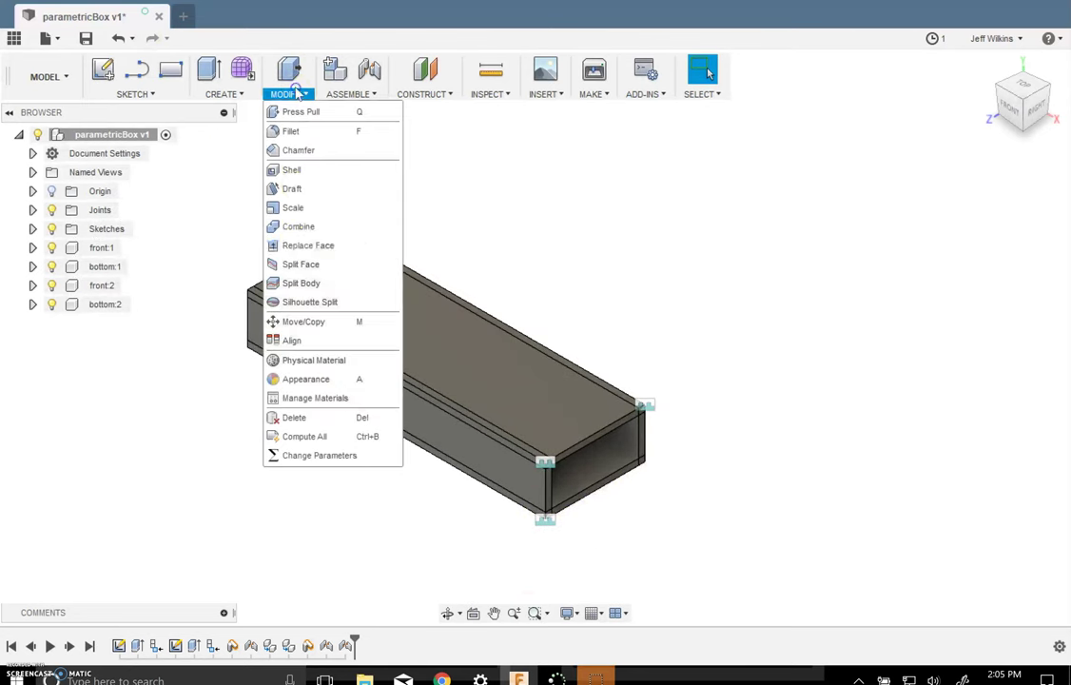
left_click(303, 452)
double_click(461, 256)
double_click(461, 270)
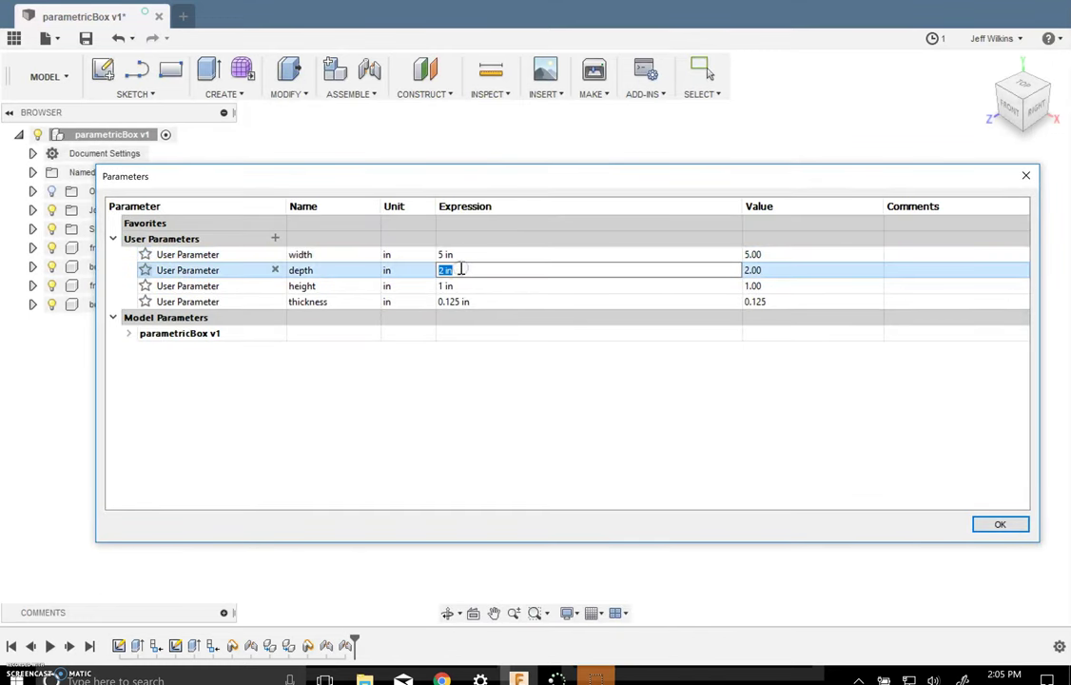
type("3")
double_click(459, 285)
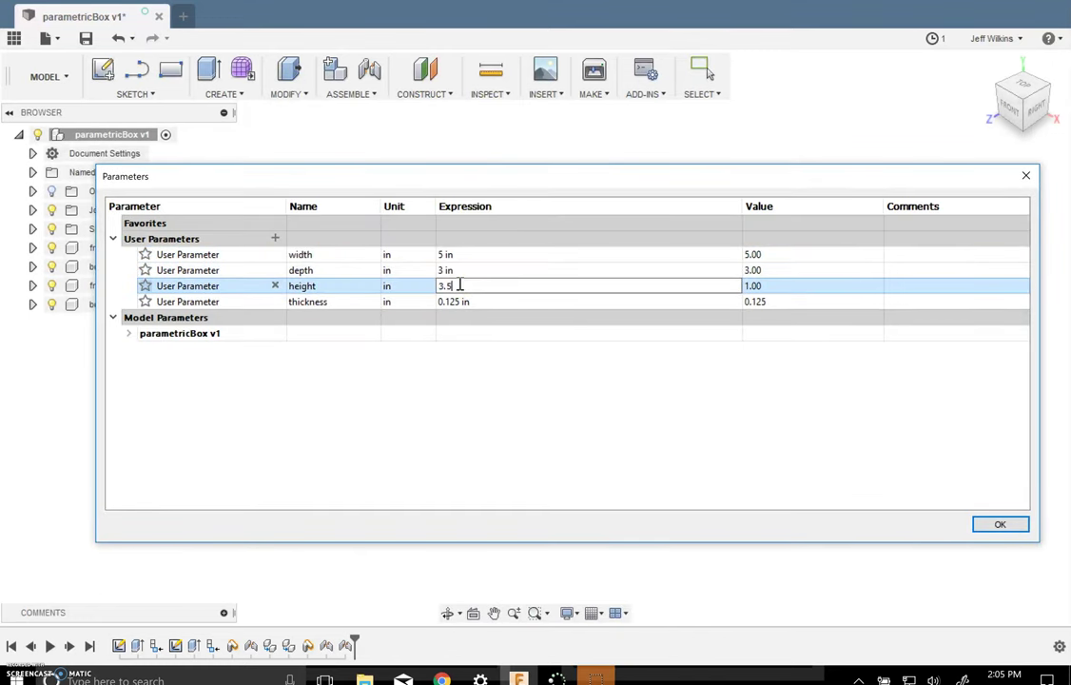
type("3.5")
key("Return")
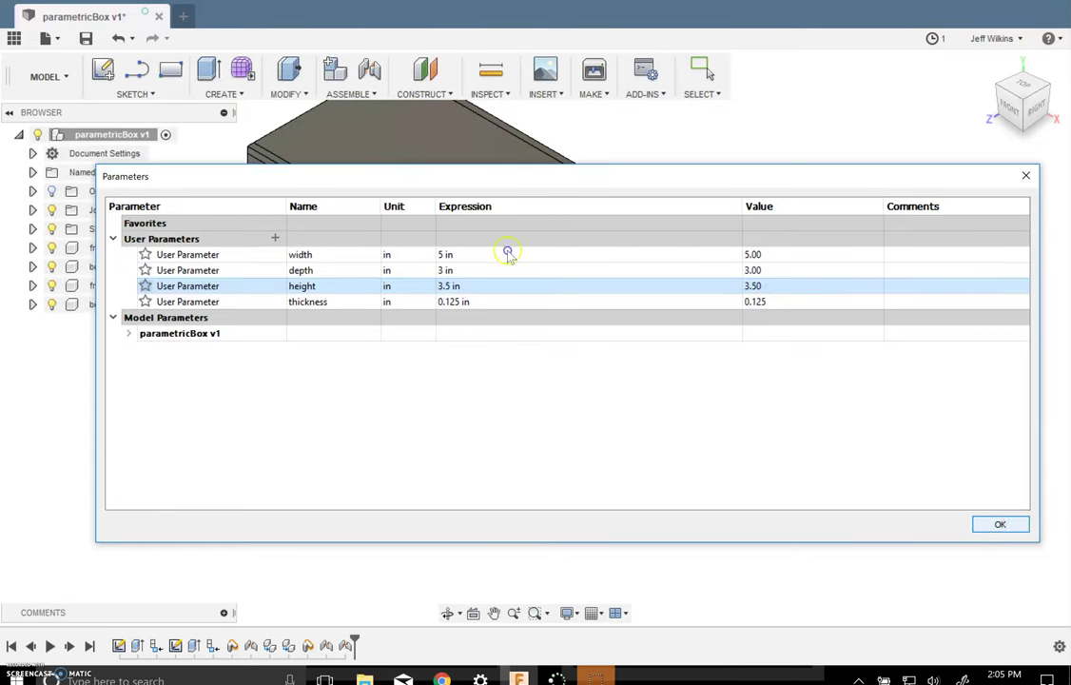
left_click(1013, 522)
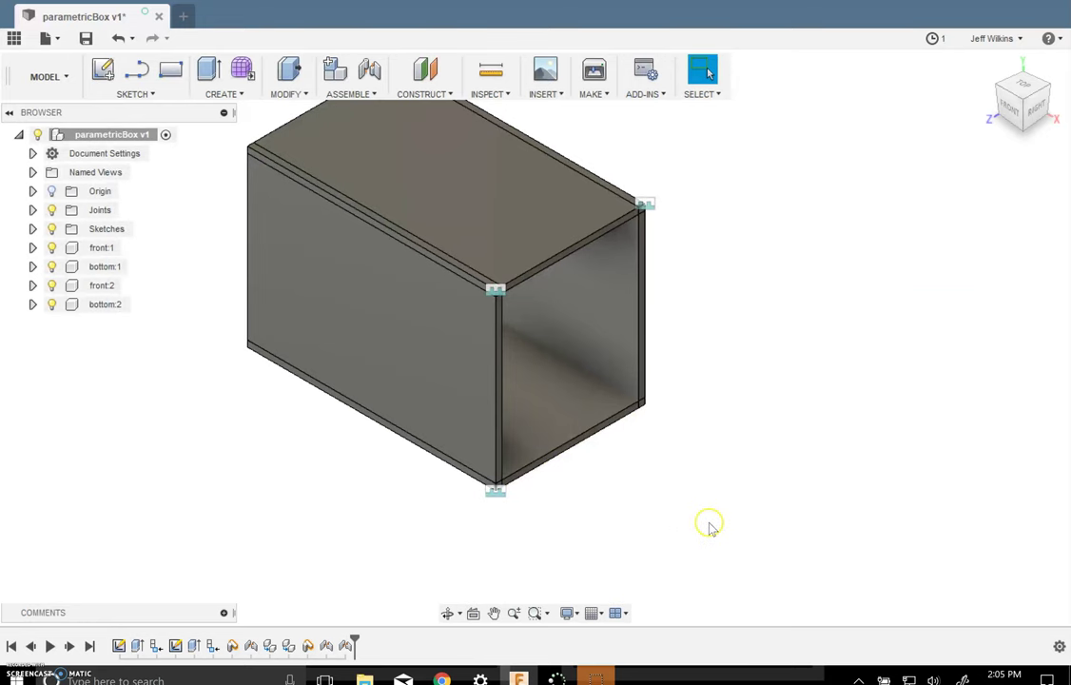
scroll(704, 521, "down", 2)
scroll(422, 348, "up", 4)
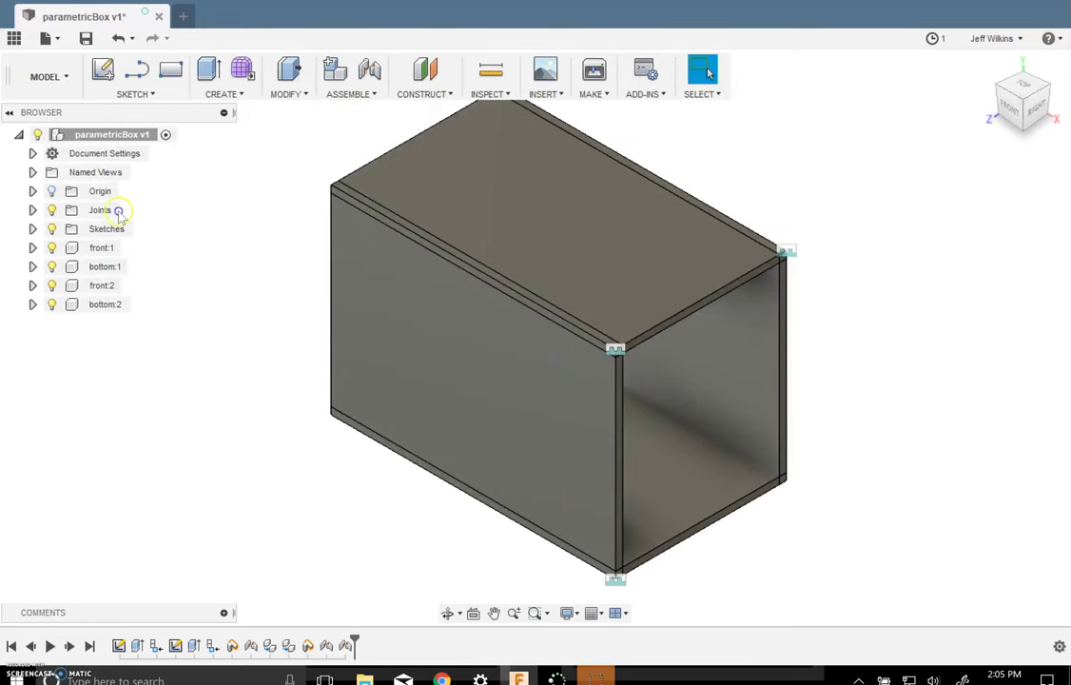
scroll(424, 359, "up", 2)
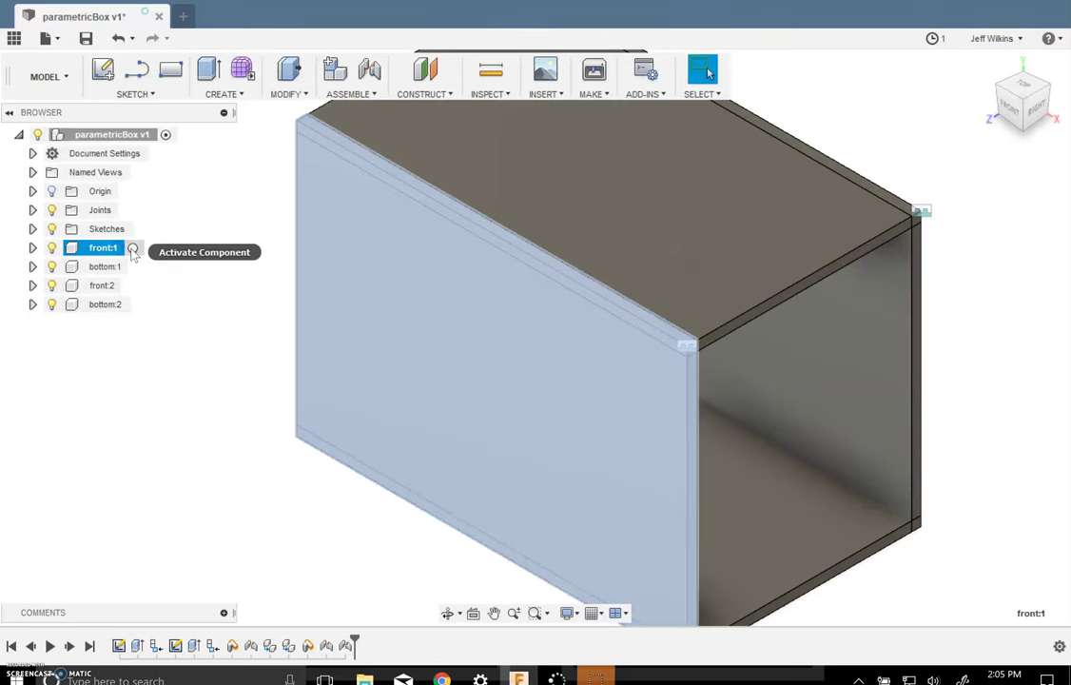
Activate the front:1 component and create a new sketch on its front face.
left_click(130, 248)
left_click(194, 291)
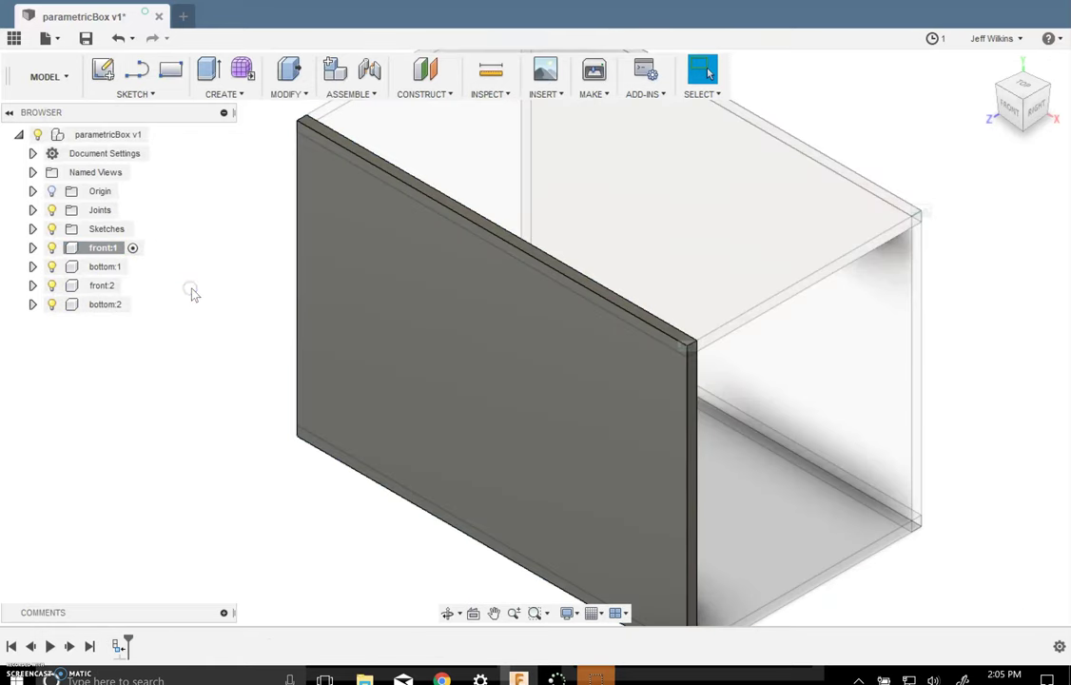
left_click(106, 75)
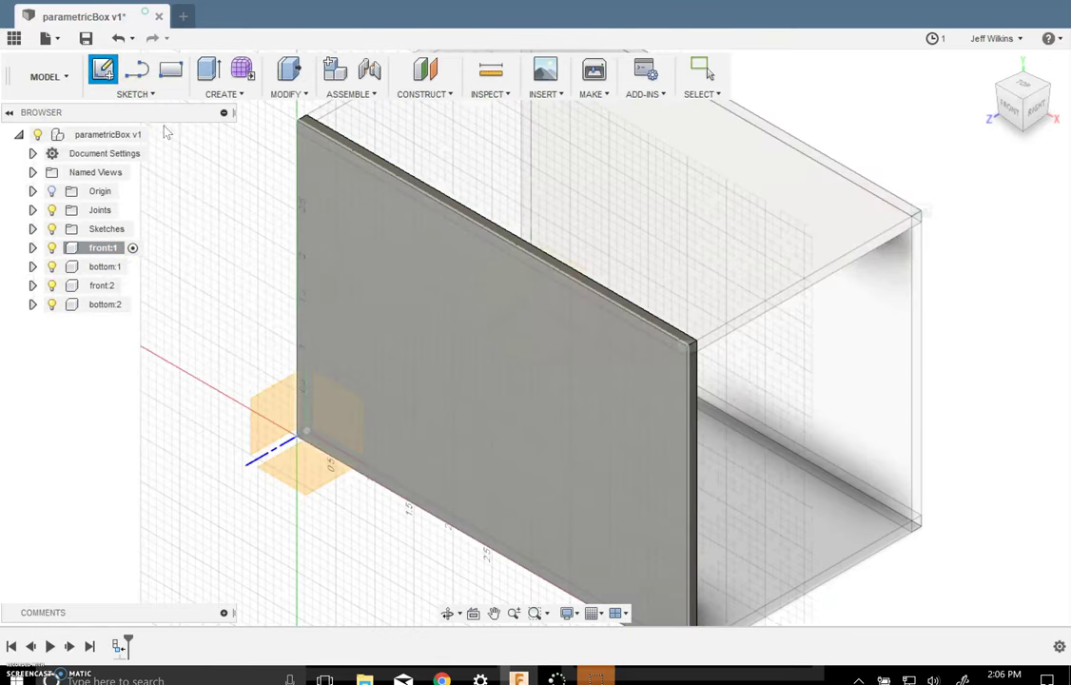
left_click(328, 273)
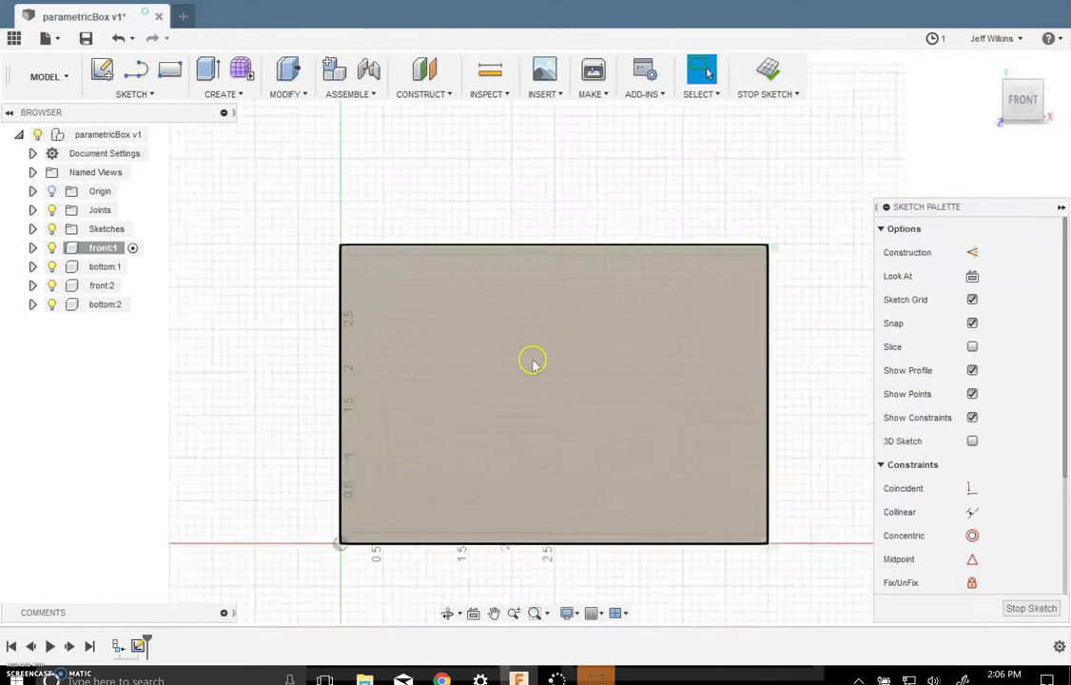
scroll(533, 363, "up", 1)
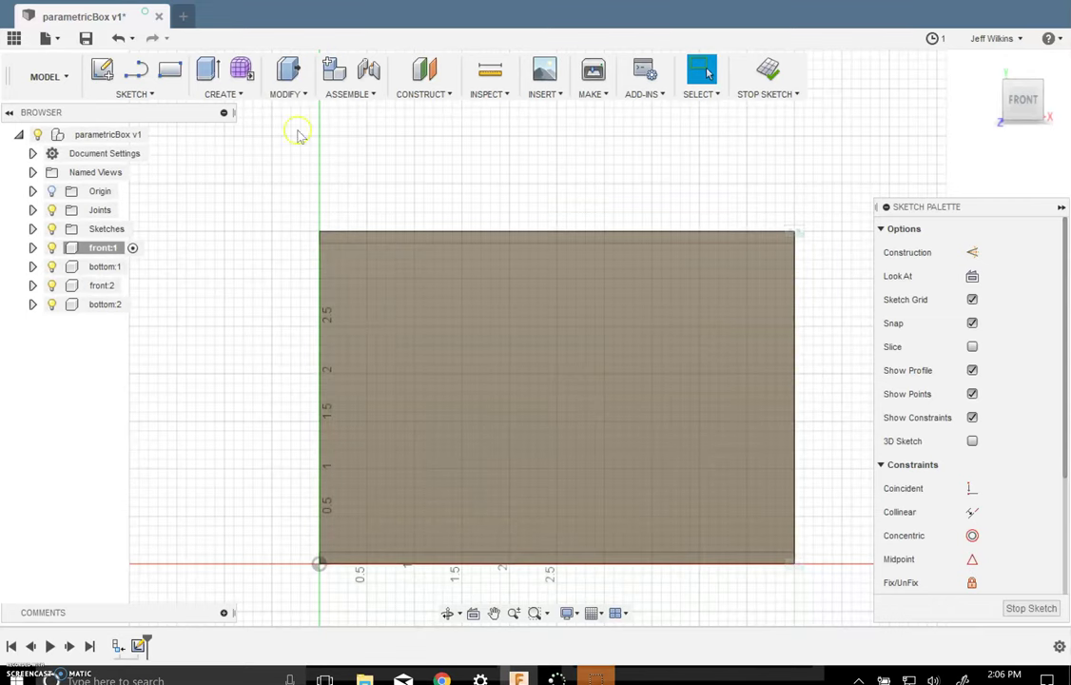
Draw the first 2-point rectangle at the panel's top-left corner and square the view.
left_click(169, 74)
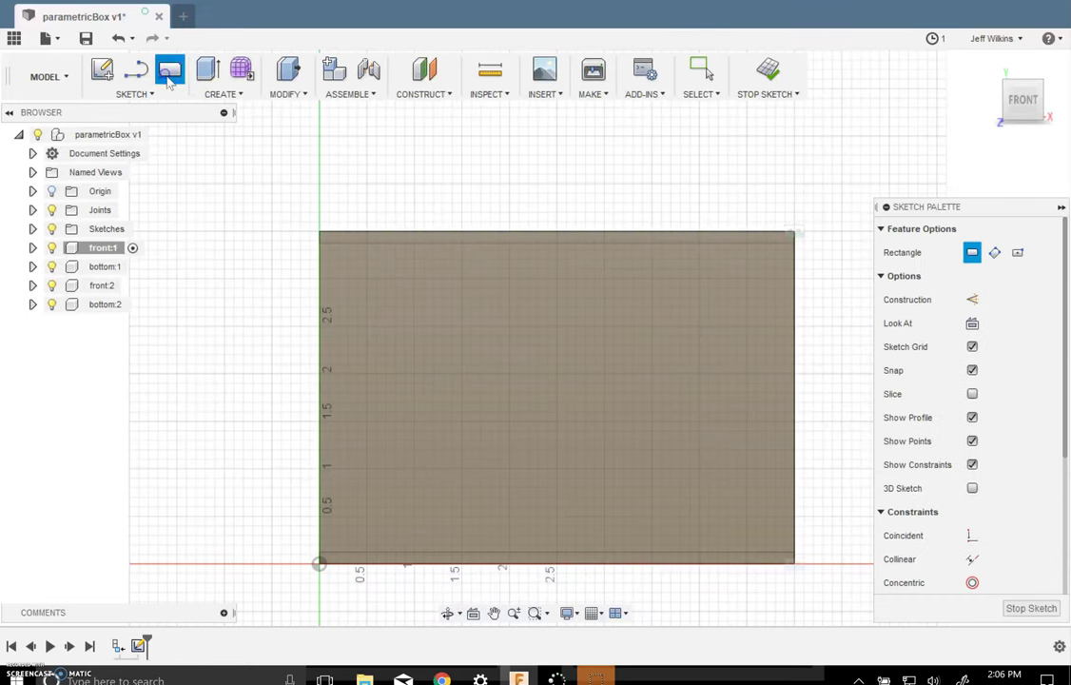
left_click(320, 232)
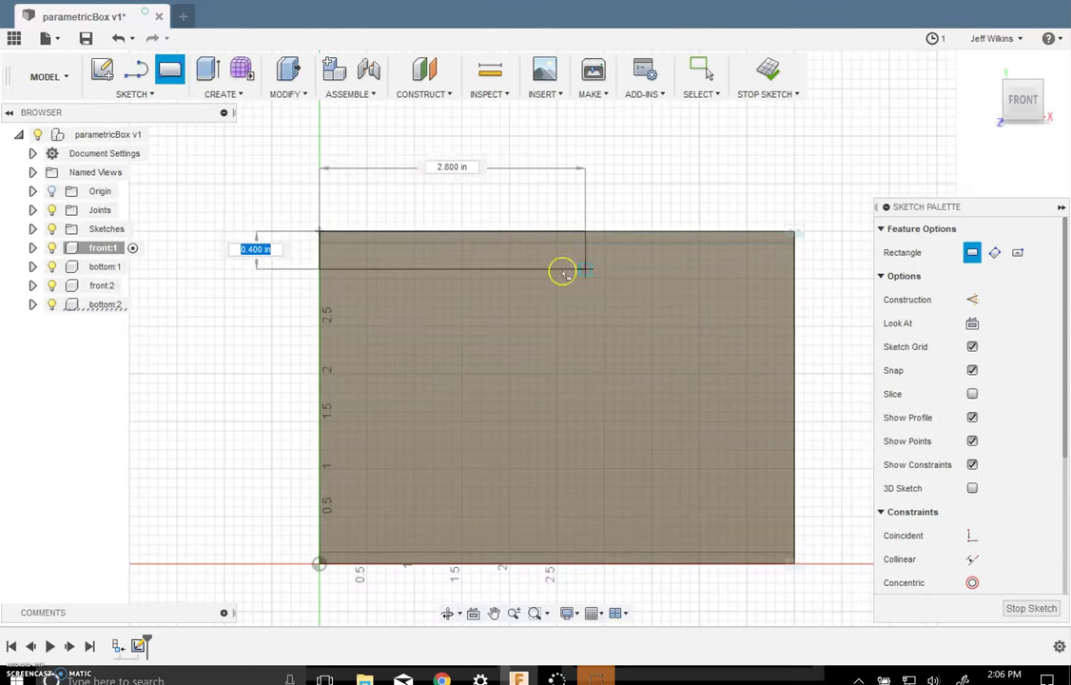
left_click_drag(1040, 85, 909, 100)
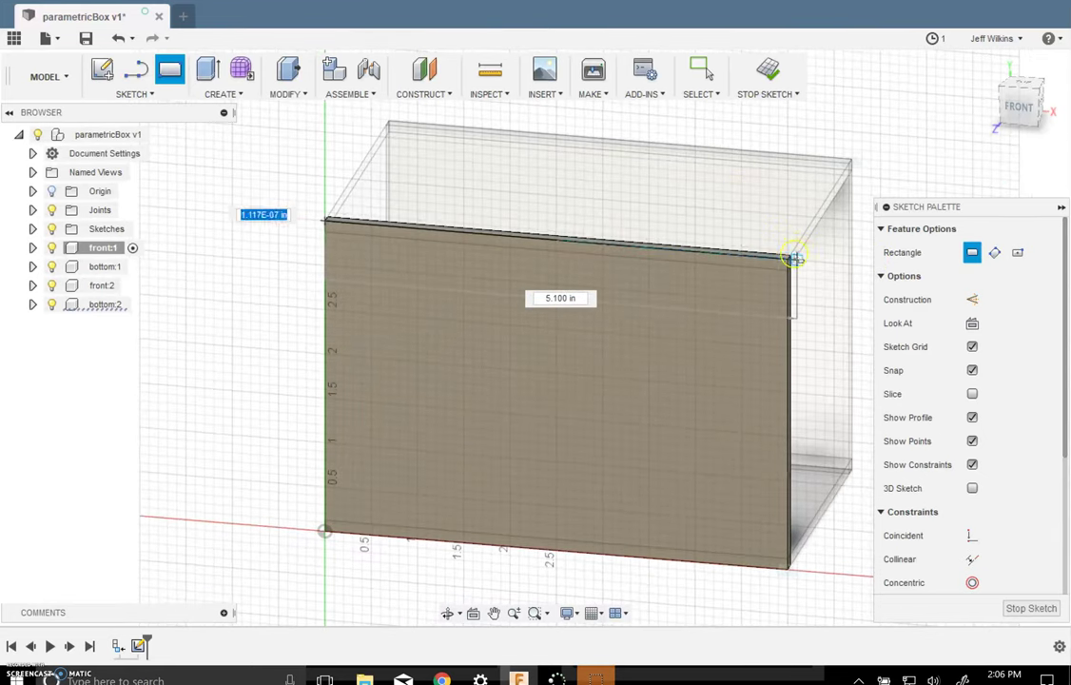
left_click(400, 261)
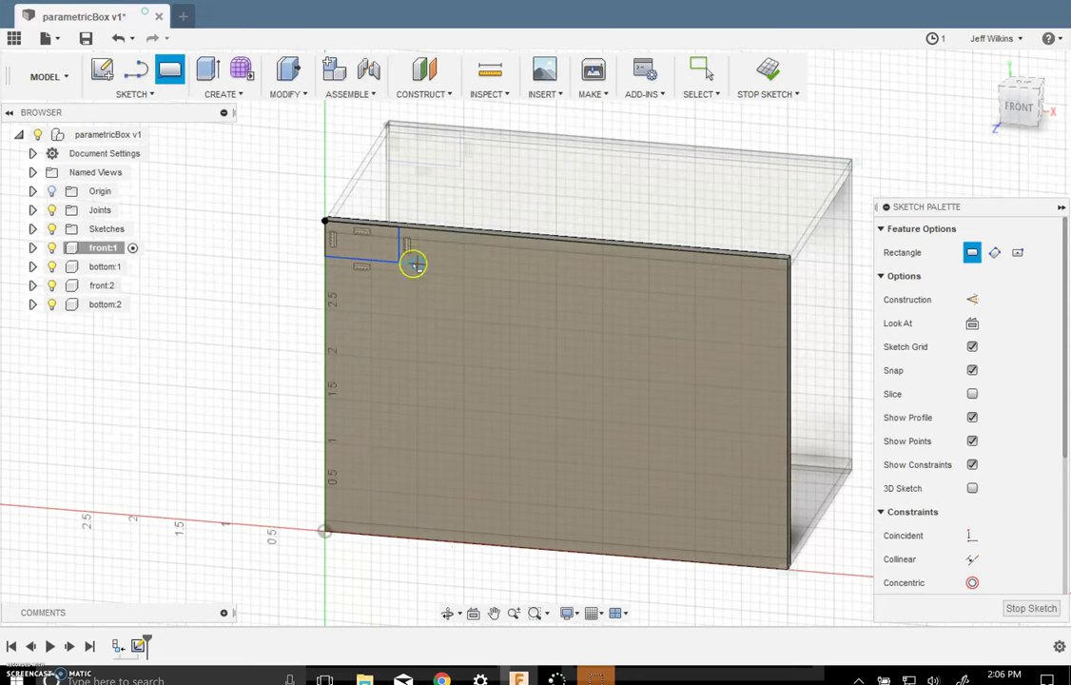
key("Escape")
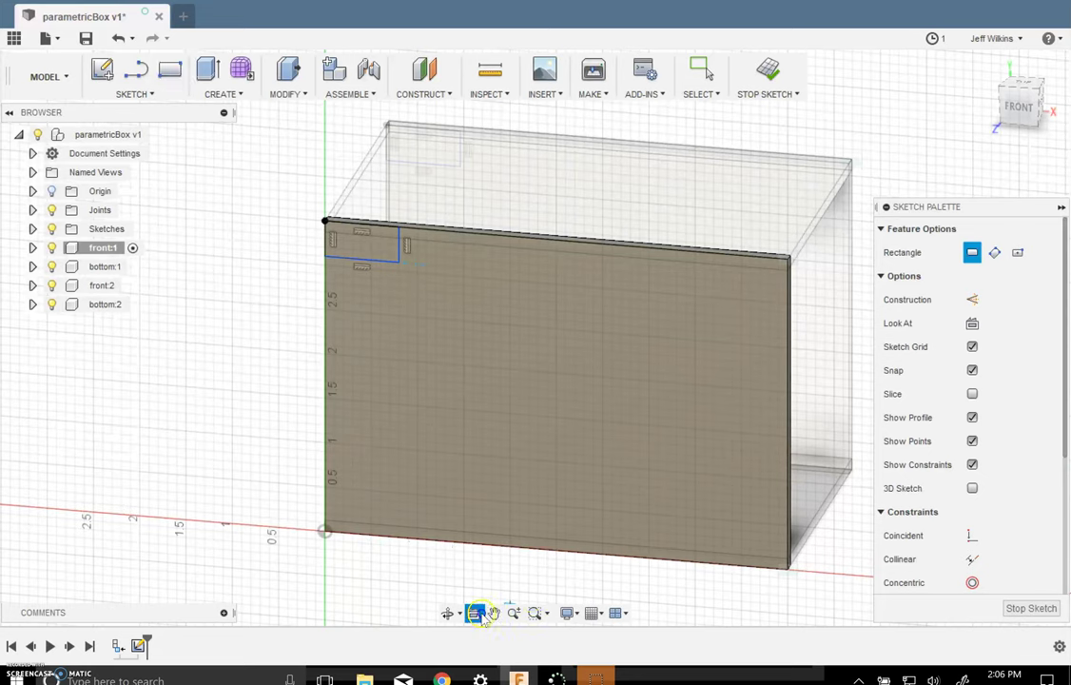
left_click(472, 612)
Draw four more adjoining rectangles along the top edge to the panel's right corner.
key("r")
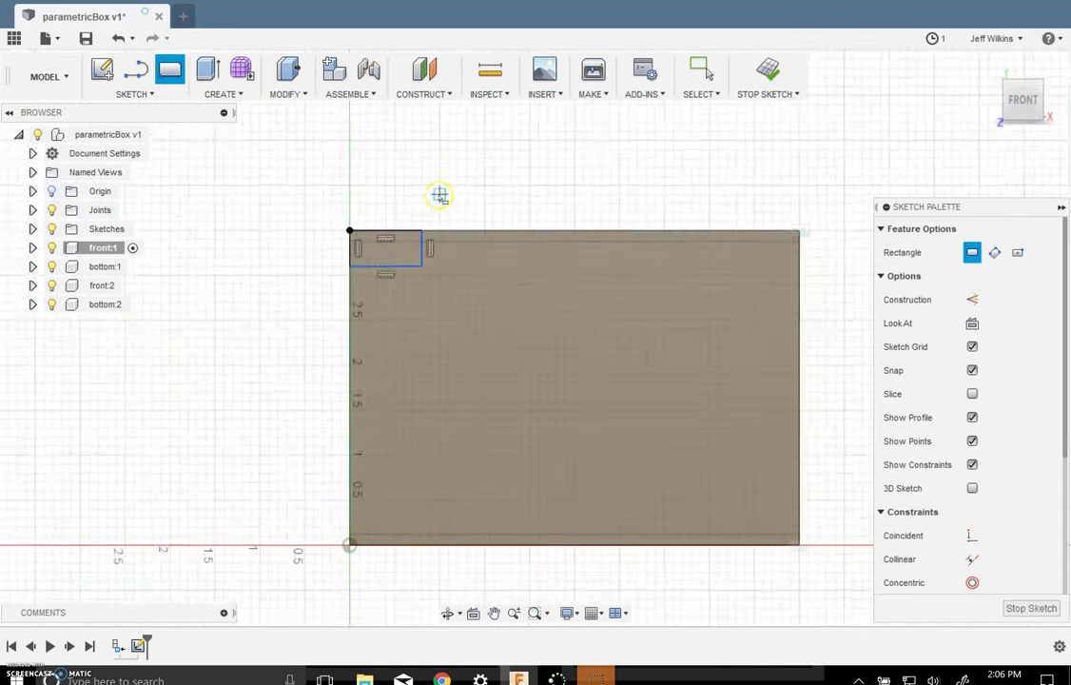
scroll(440, 195, "up", 2)
left_click(415, 298)
left_click(513, 245)
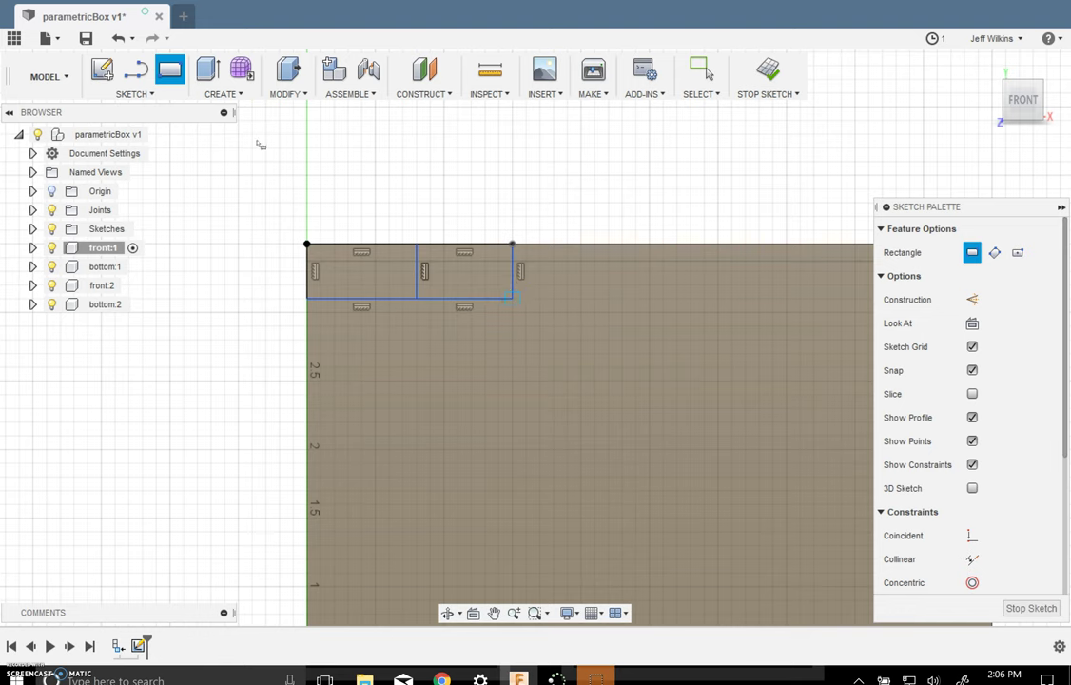
left_click(514, 301)
left_click(676, 244)
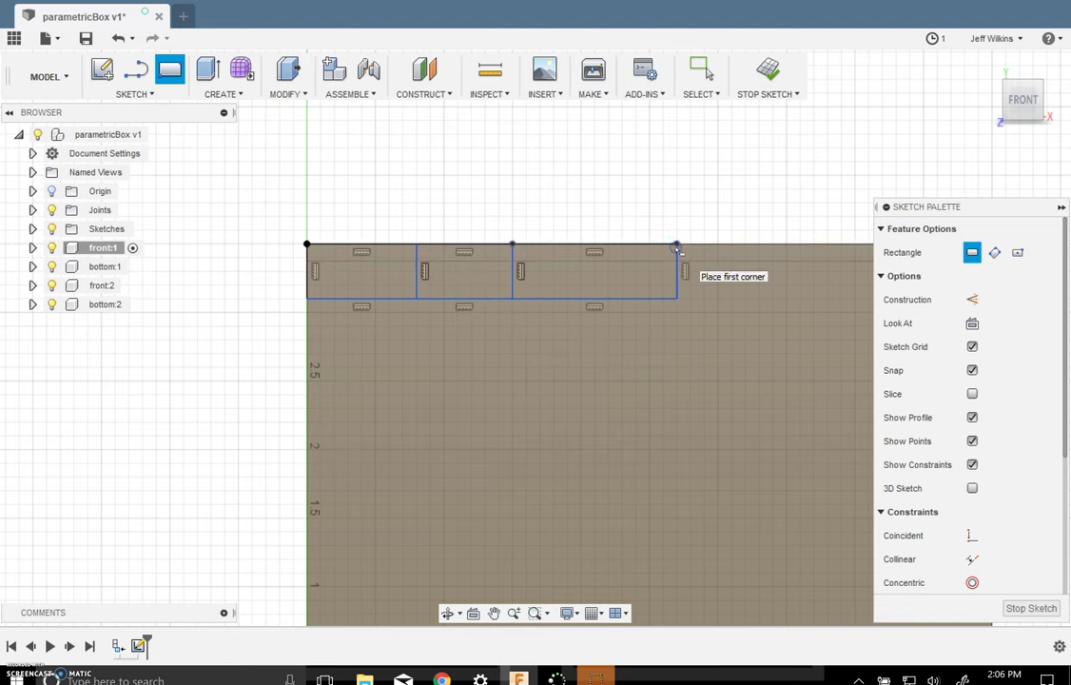
left_click(649, 245)
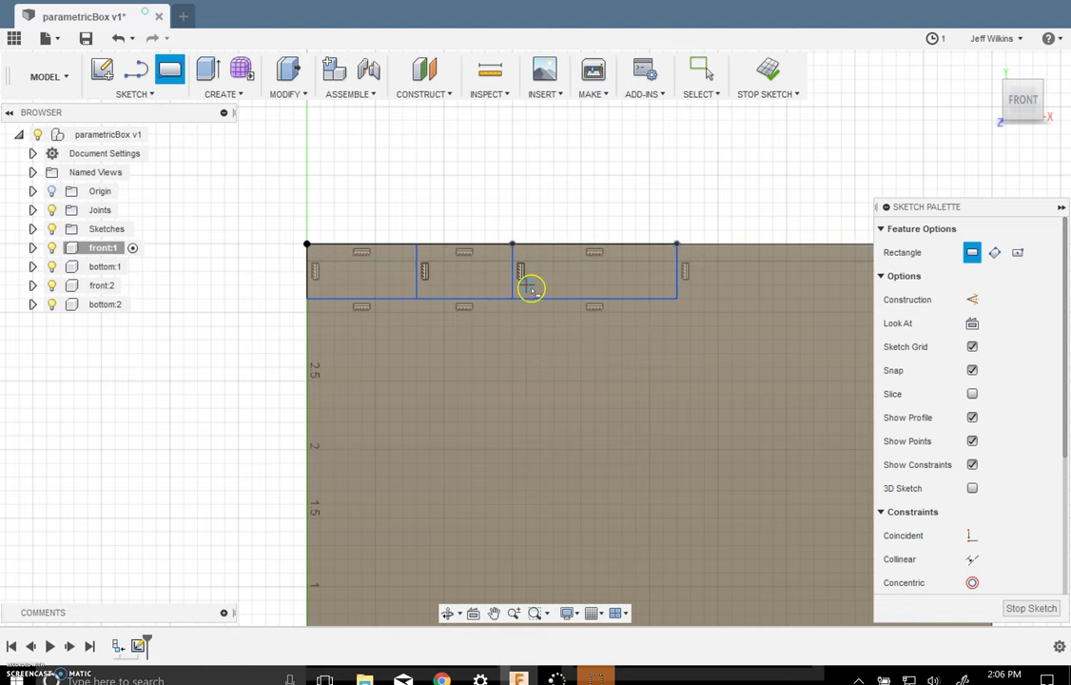
scroll(518, 289, "down", 3)
scroll(647, 296, "up", 3)
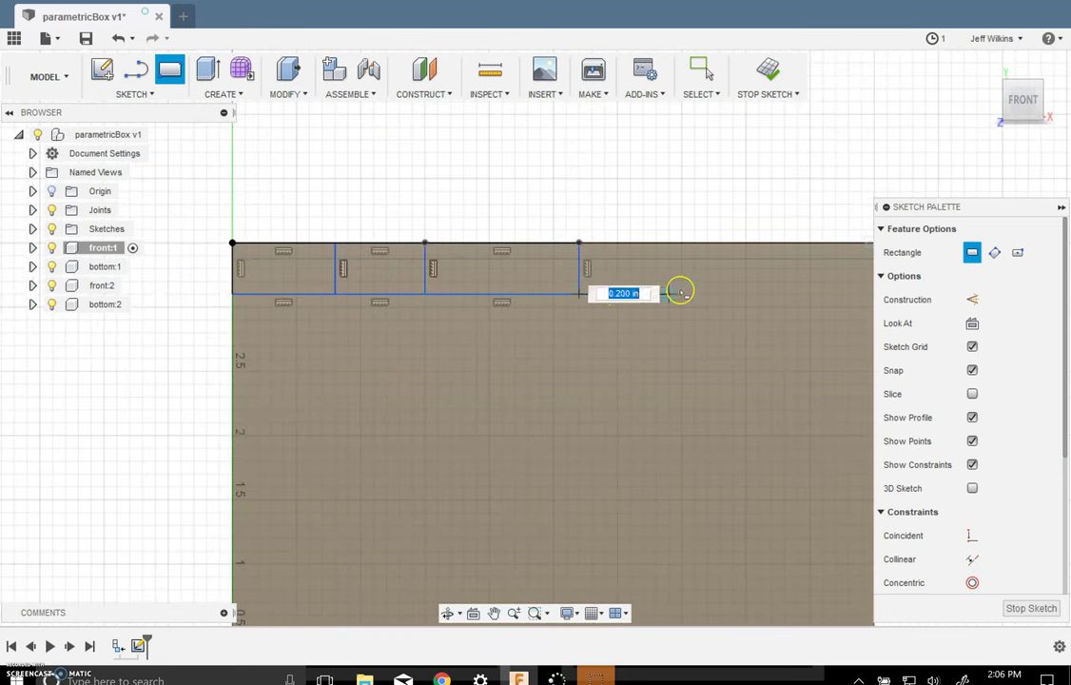
left_click(757, 295)
scroll(568, 371, "down", 2)
scroll(685, 311, "up", 2)
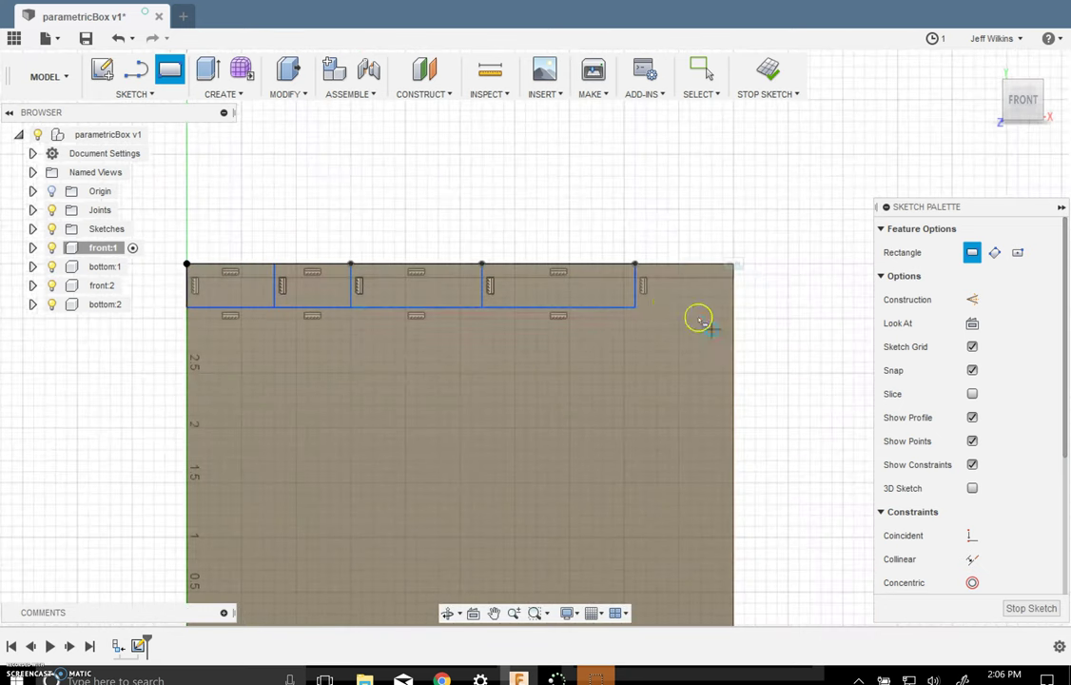
left_click(637, 302)
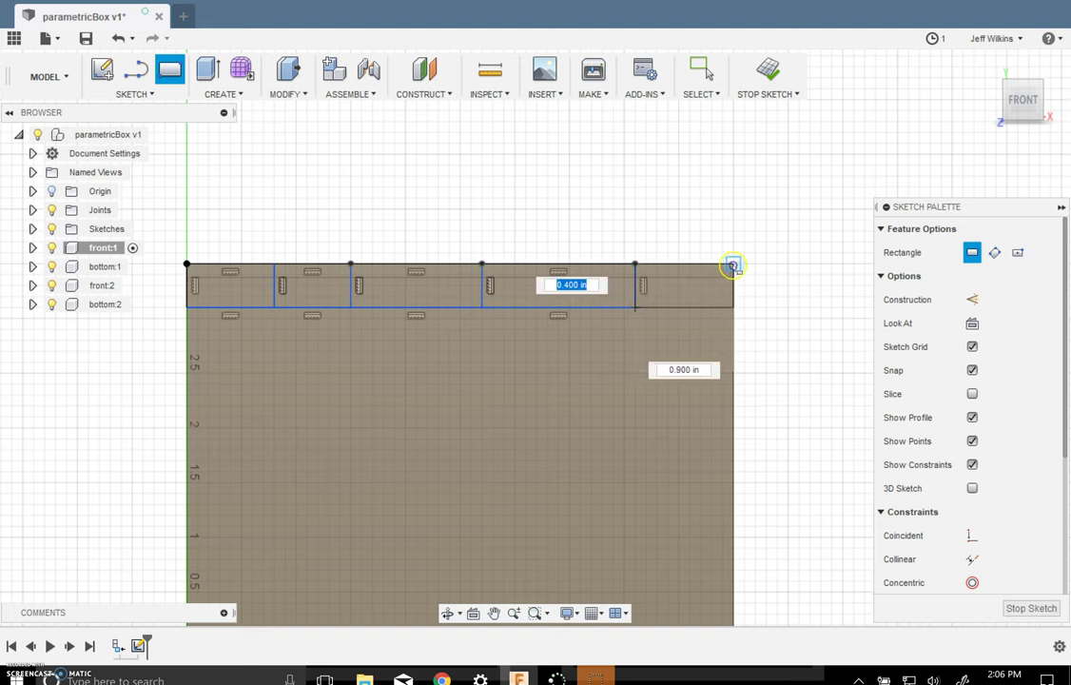
left_click(732, 264)
scroll(794, 352, "down", 2)
Apply Equal constraints so all five top-edge rectangles share the same width.
scroll(963, 495, "down", 4)
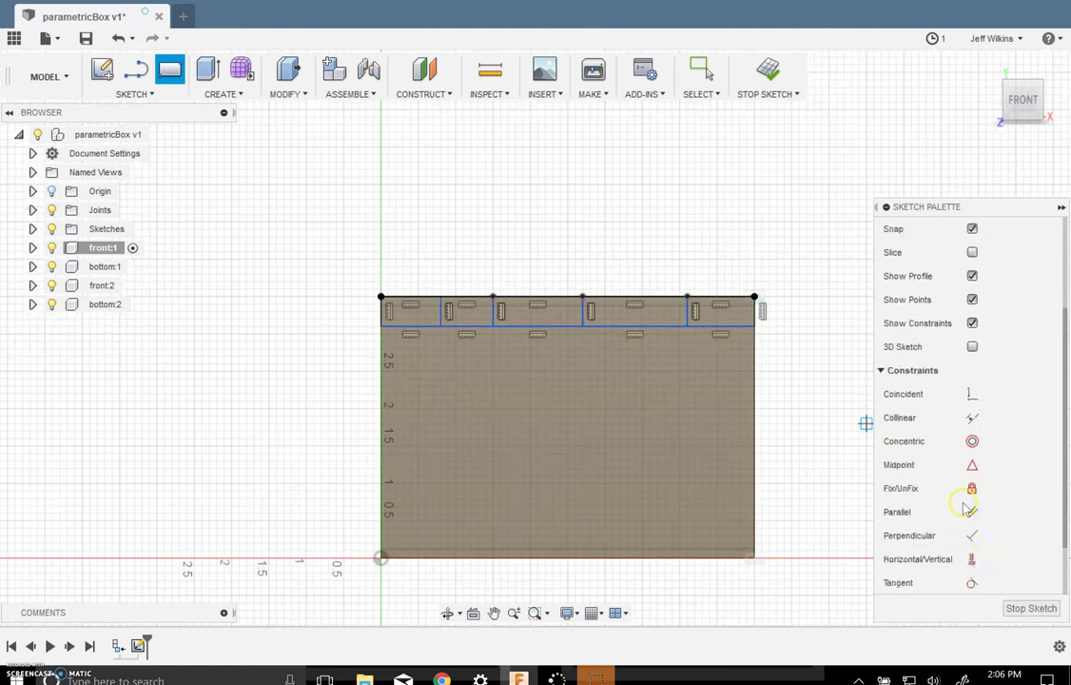
left_click(971, 582)
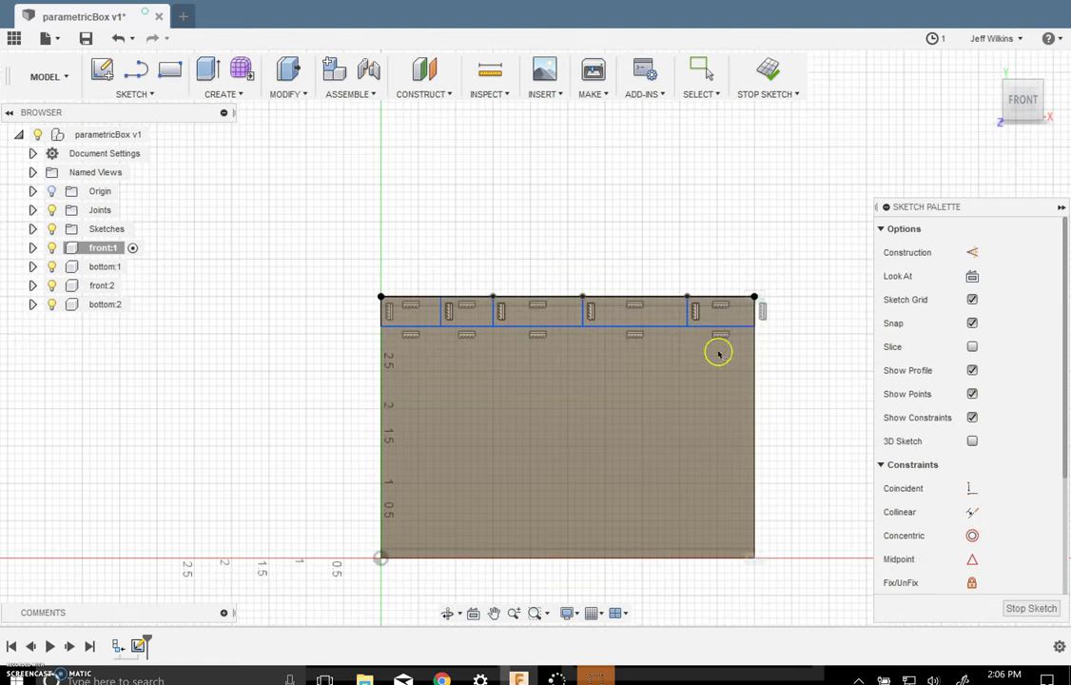
left_click(635, 330)
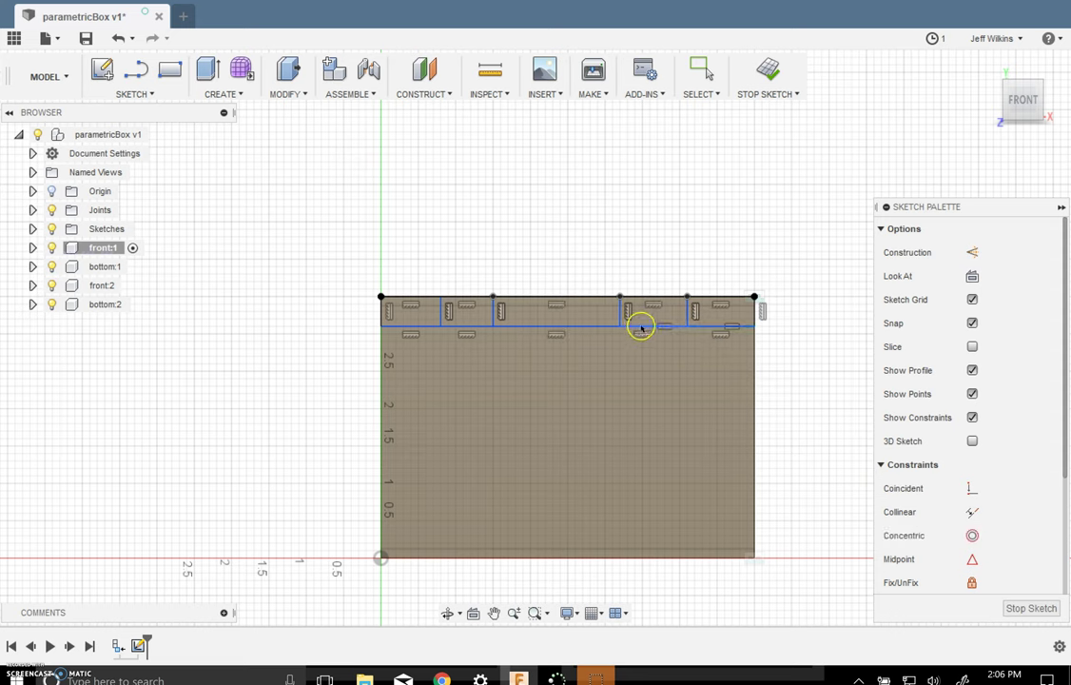
left_click(596, 328)
left_click(583, 328)
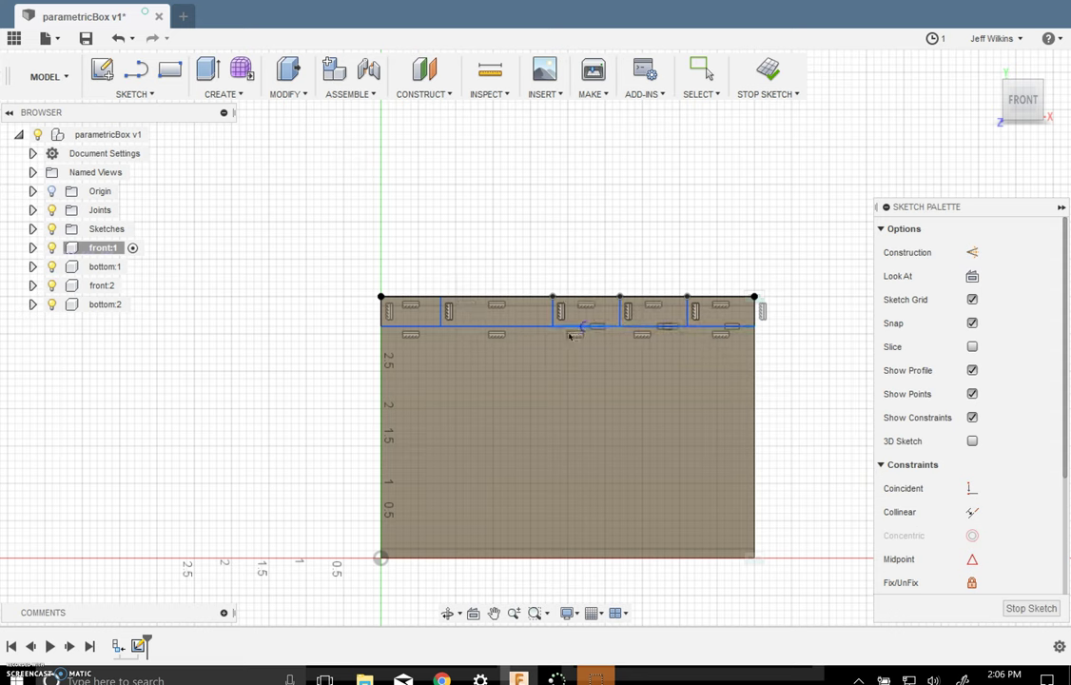
left_click(503, 337)
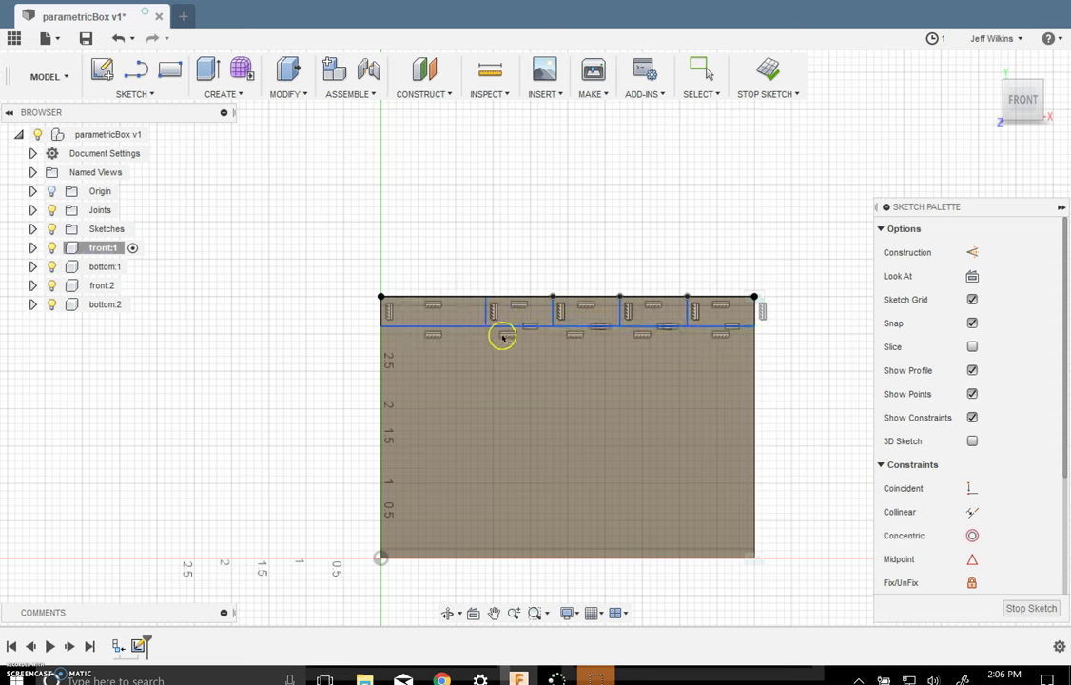
left_click(456, 328)
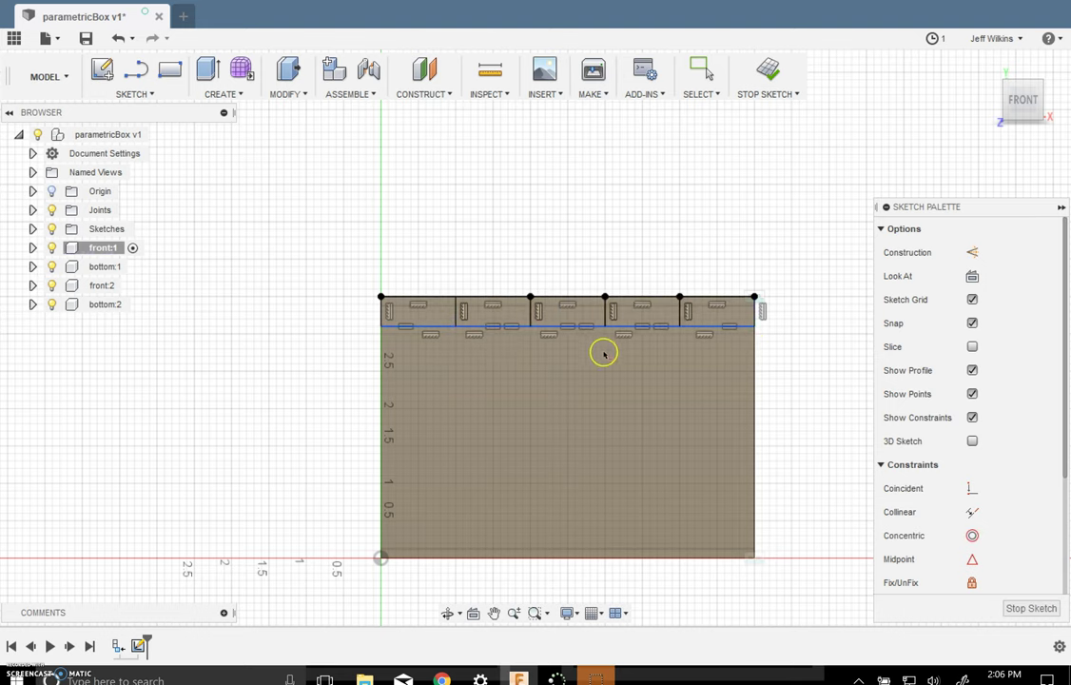
scroll(601, 353, "up", 3)
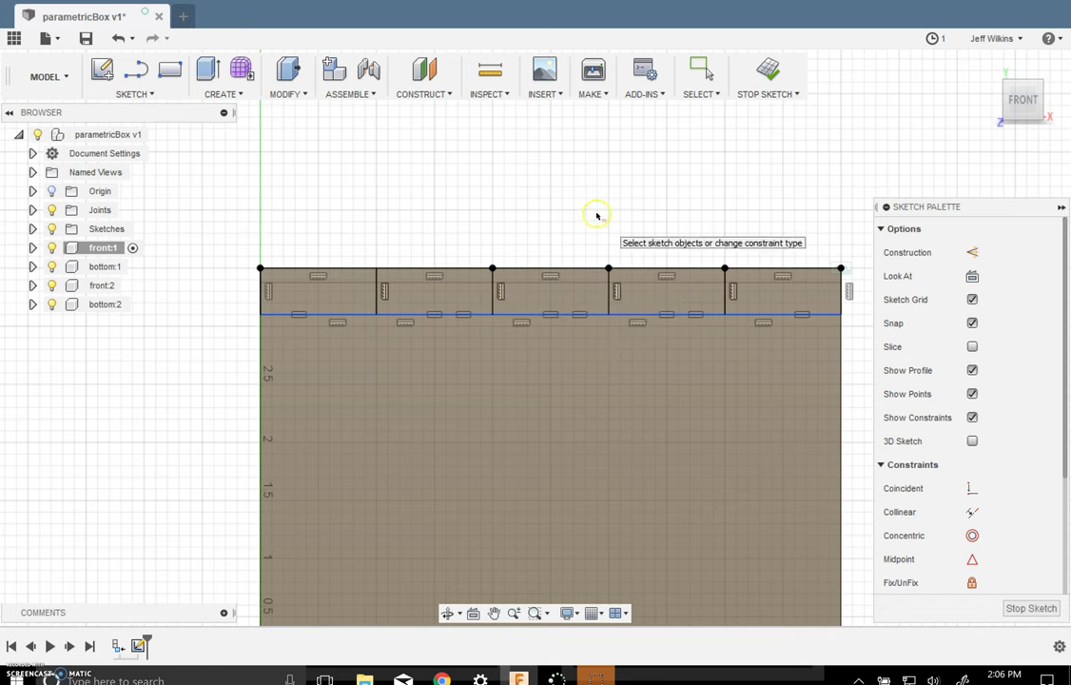
Lower the strip's bottom line and dimension its height to the thickness parameter (0.125 in).
mouse_move(340, 315)
left_mouse_down()
mouse_move(335, 368)
mouse_move(346, 274)
mouse_move(349, 323)
left_mouse_up()
left_click(346, 279)
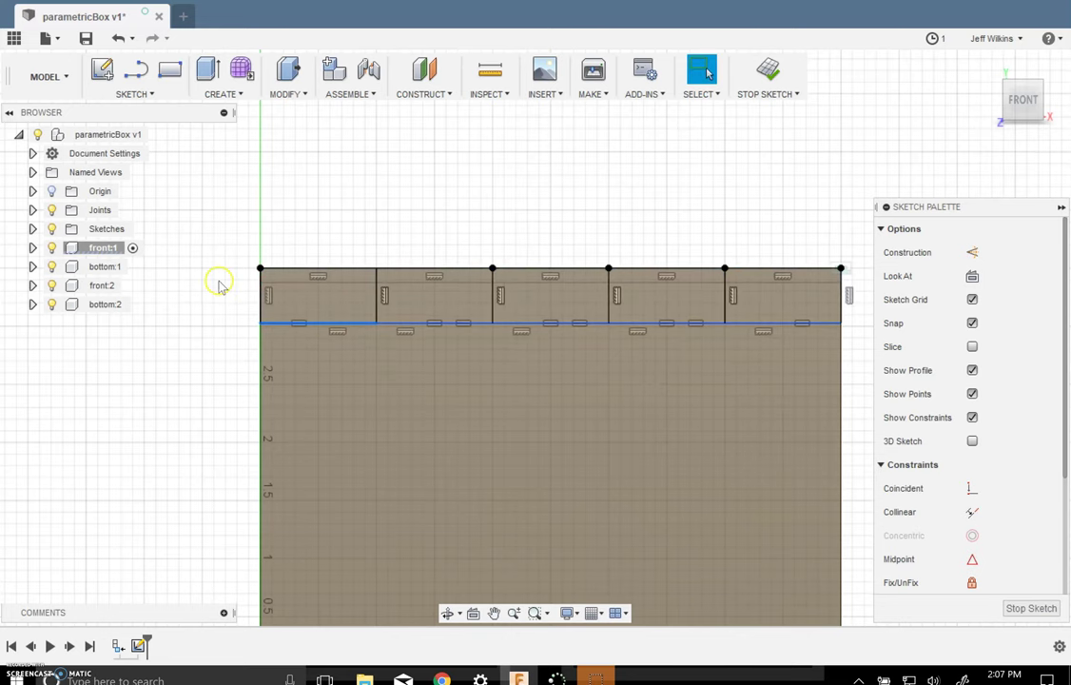
left_click(264, 271)
left_click(284, 273)
left_click(280, 323)
left_click(238, 297)
type("thick")
key("Return")
key("Return")
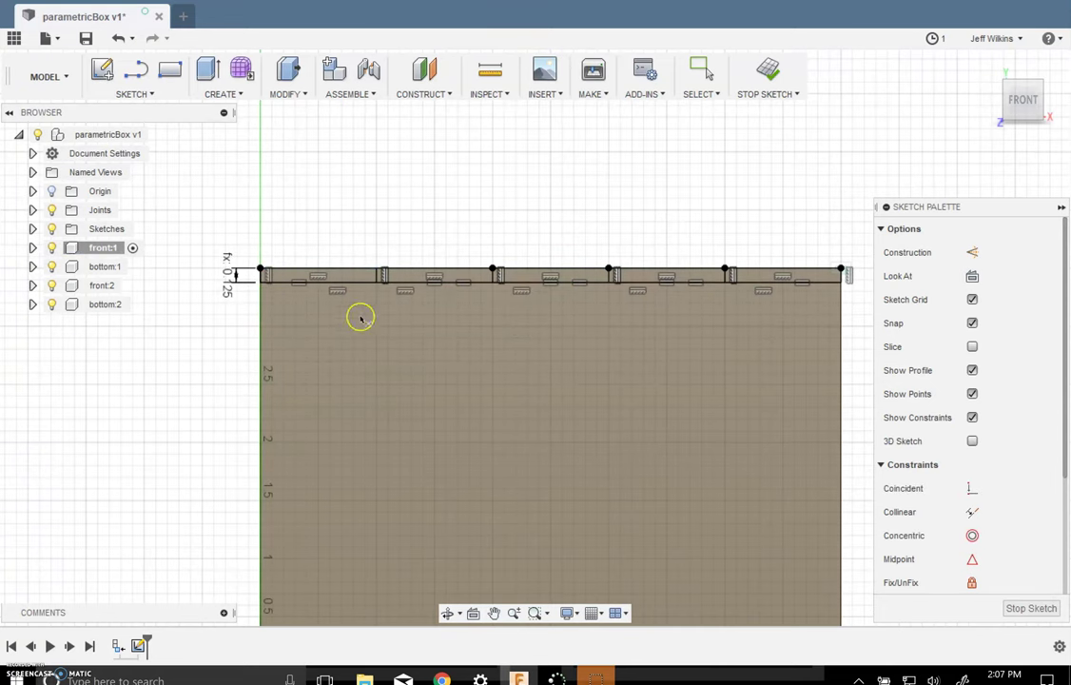
Draw a construction line from the left edge midpoint across to the panel's right edge.
scroll(606, 338, "down", 1)
scroll(590, 362, "down", 1)
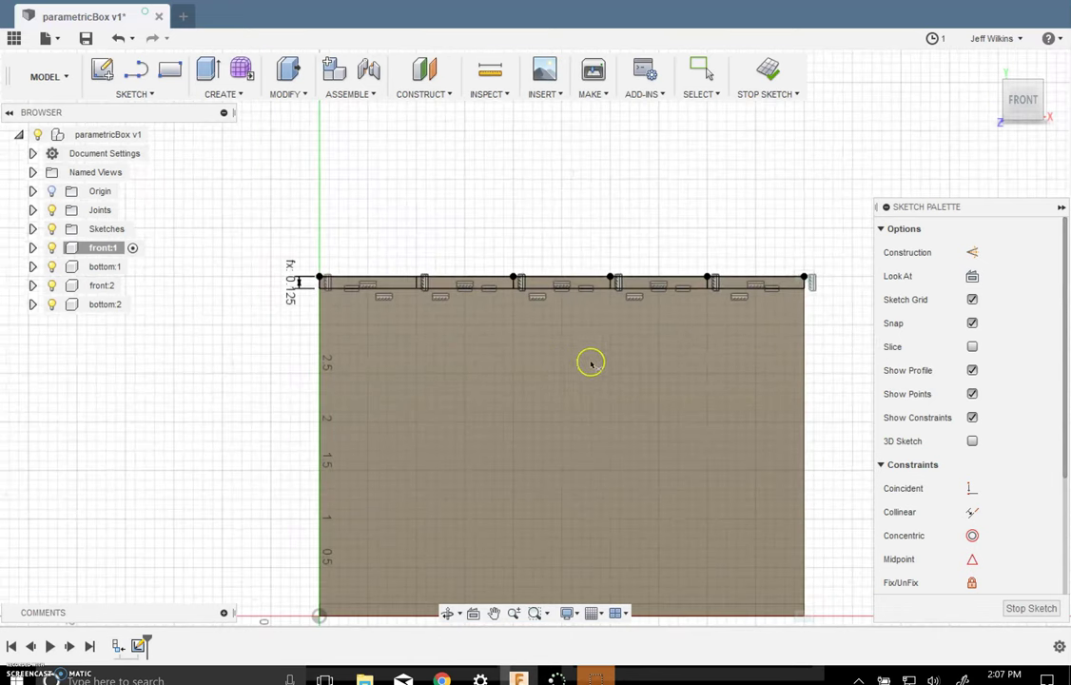
key("l")
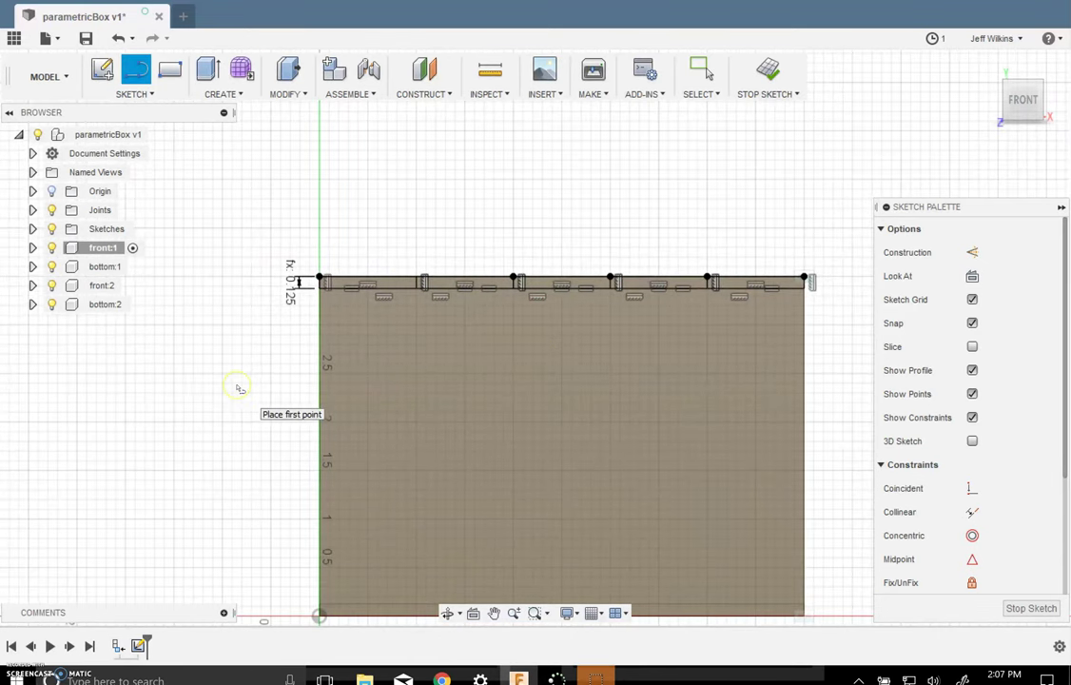
key("x")
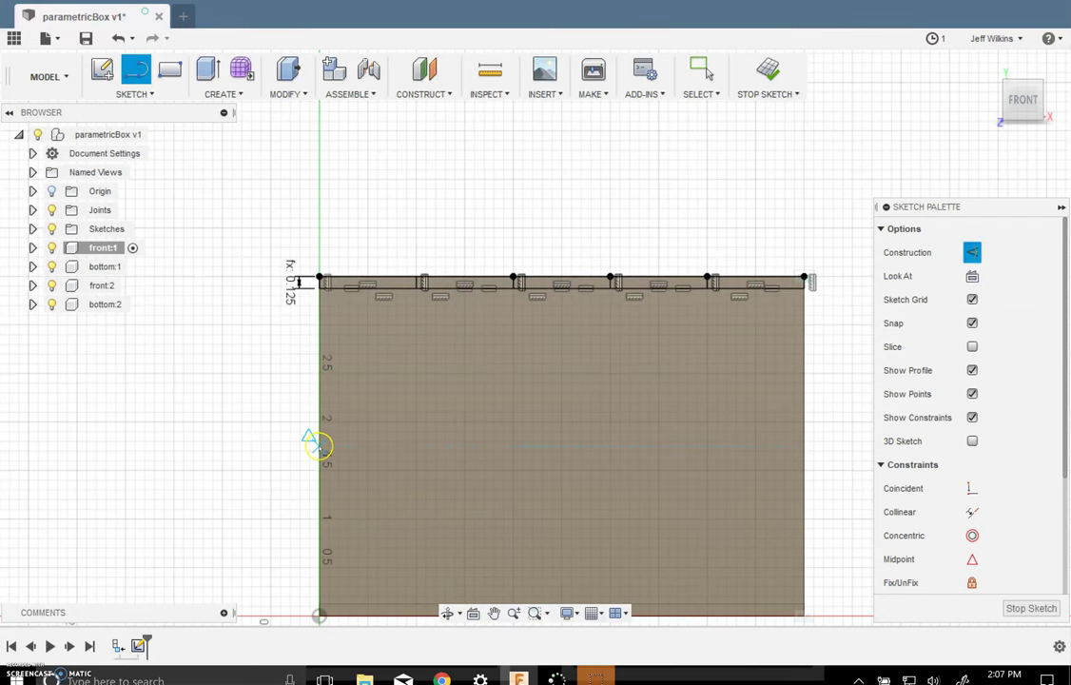
left_click(314, 438)
left_click(804, 447)
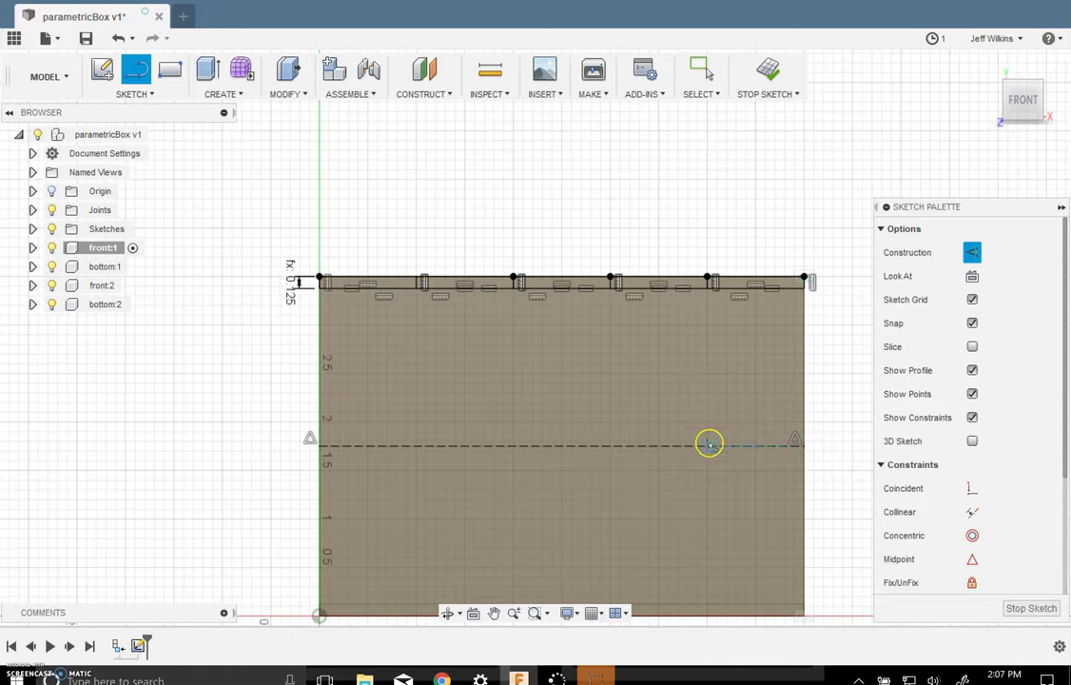
scroll(546, 325, "down", 4)
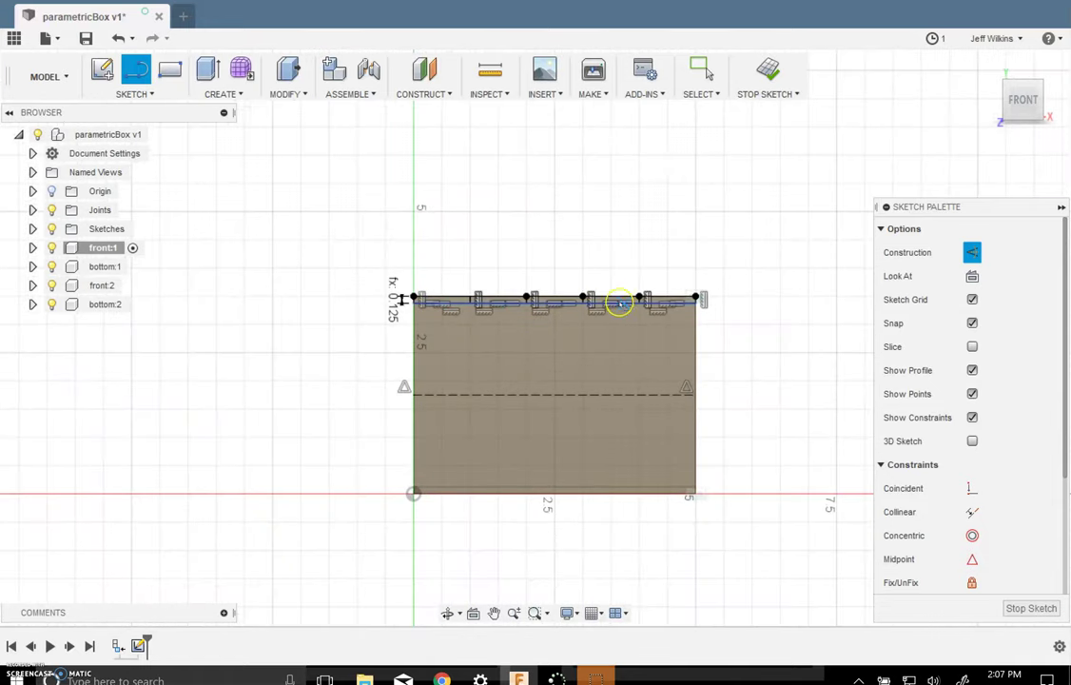
Mirror the top-edge tab geometry across the dashed midline onto the panel's bottom edge.
left_click(134, 94)
left_click(115, 424)
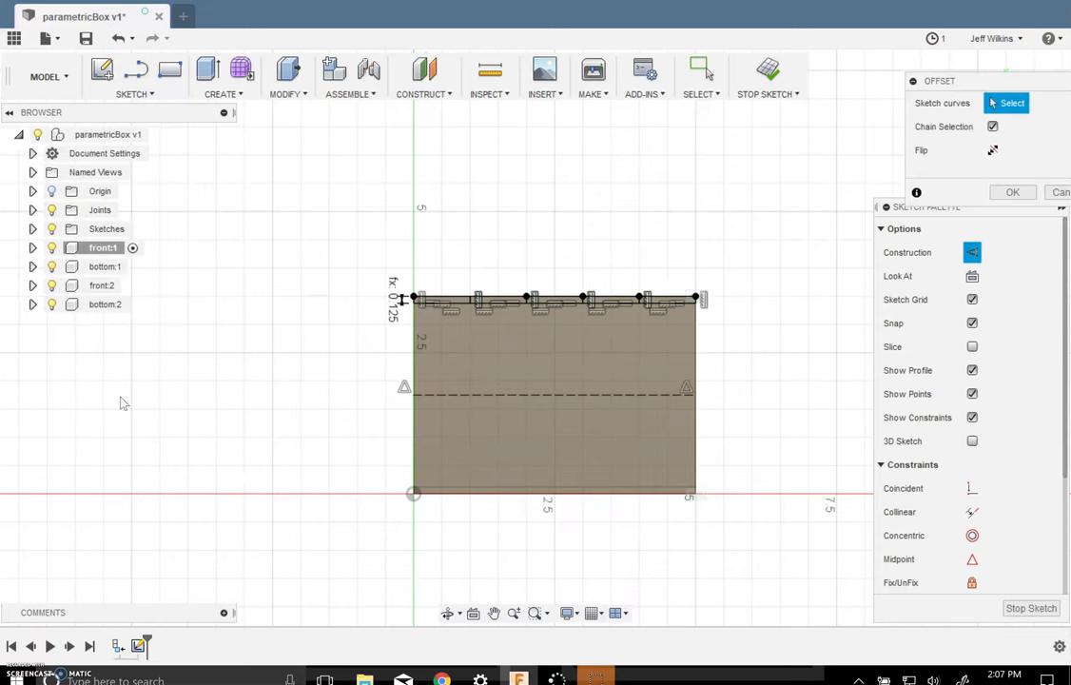
left_click(134, 95)
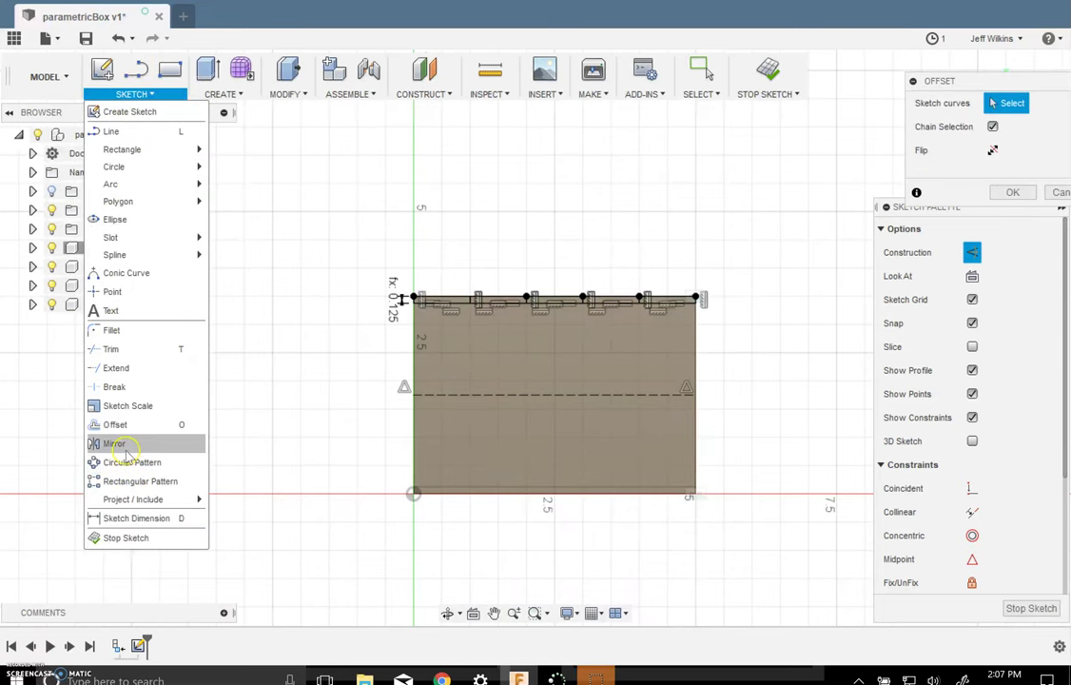
left_click(119, 443)
left_click_drag(388, 259, 738, 322)
left_click(972, 131)
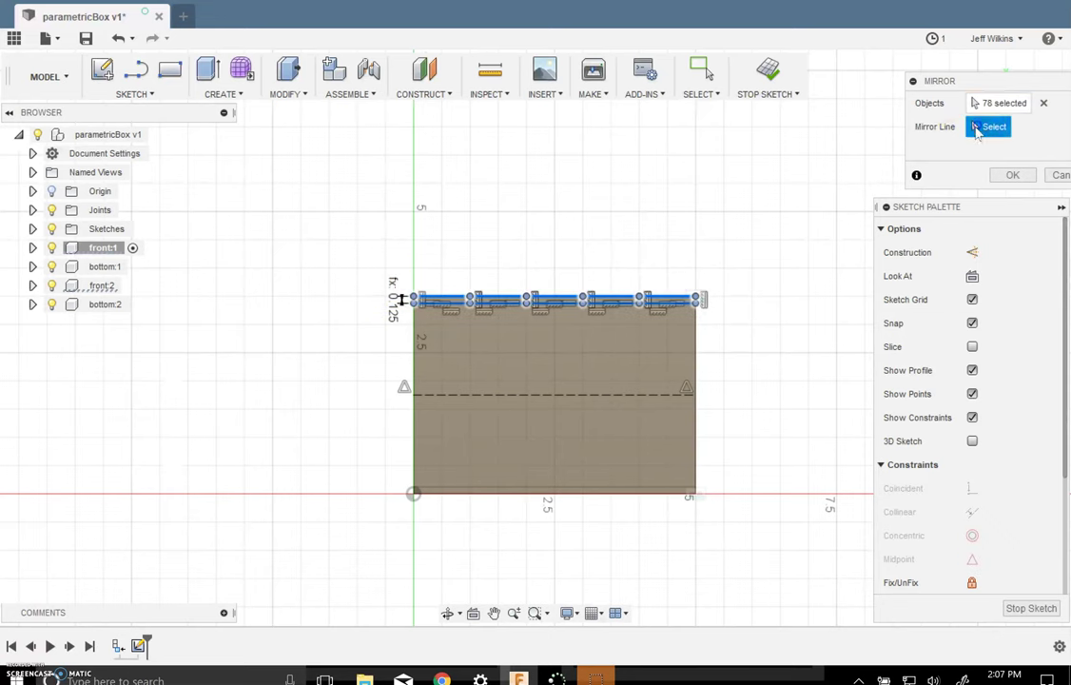
left_click(609, 393)
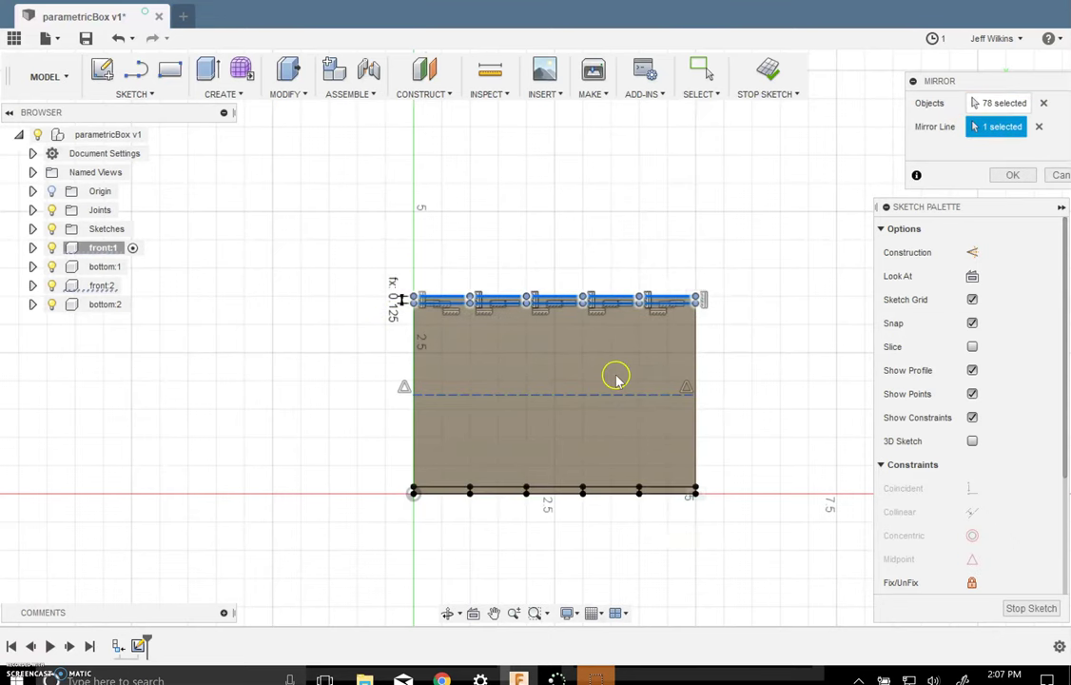
left_click(1046, 179)
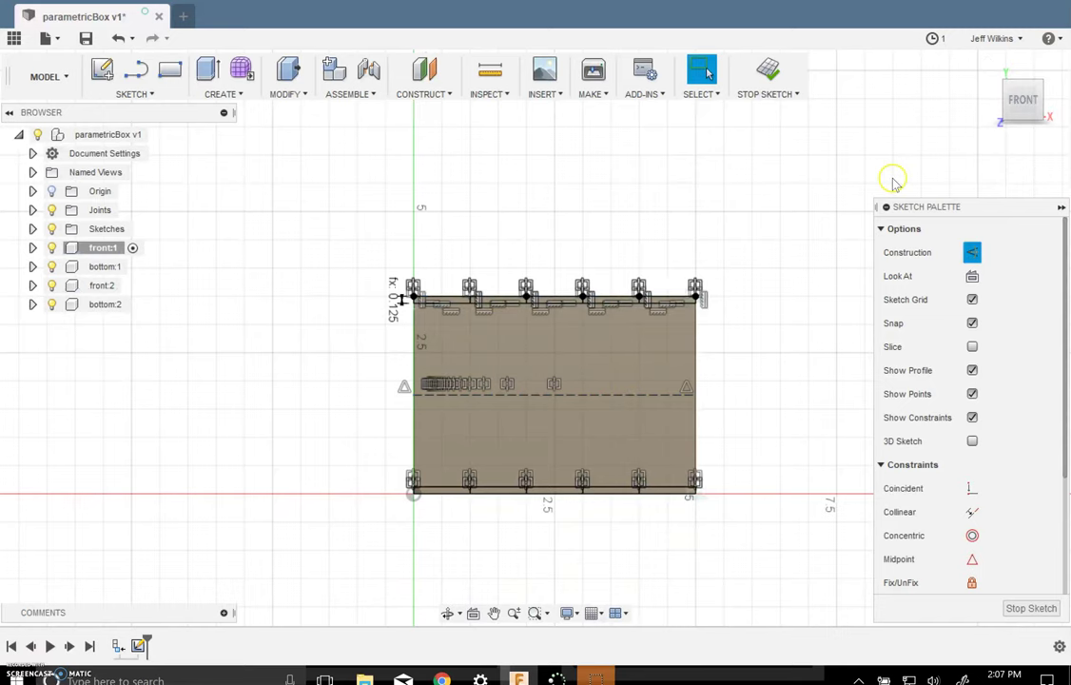
left_click(1041, 85)
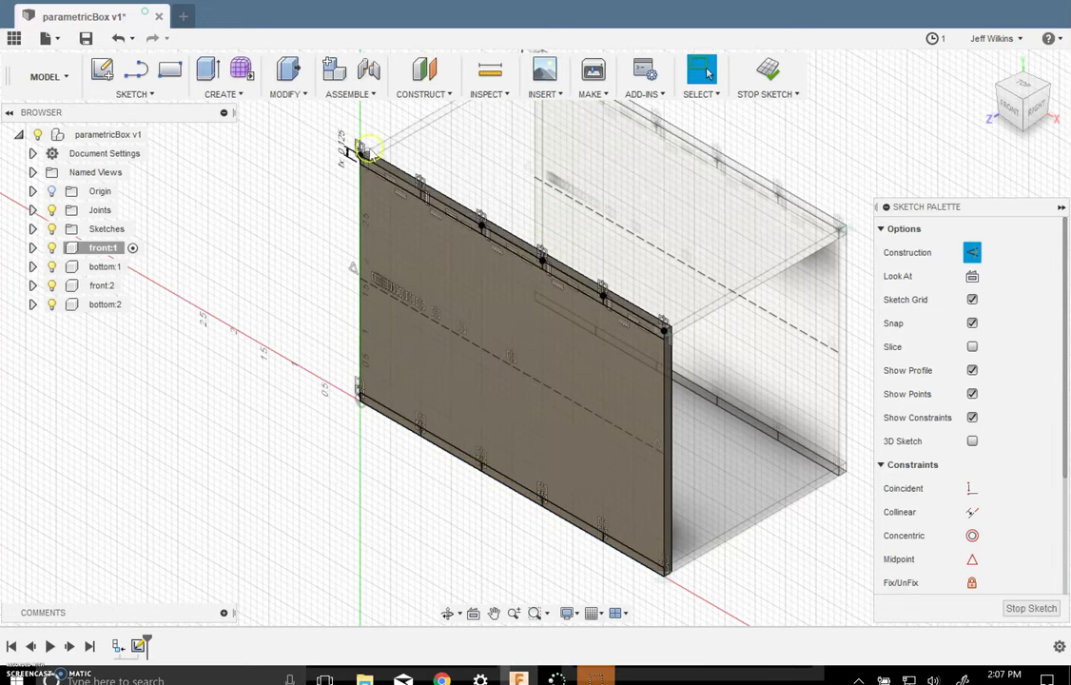
Finish the sketch and extrude the four slot profiles as a -3.80 in cut.
left_click(766, 81)
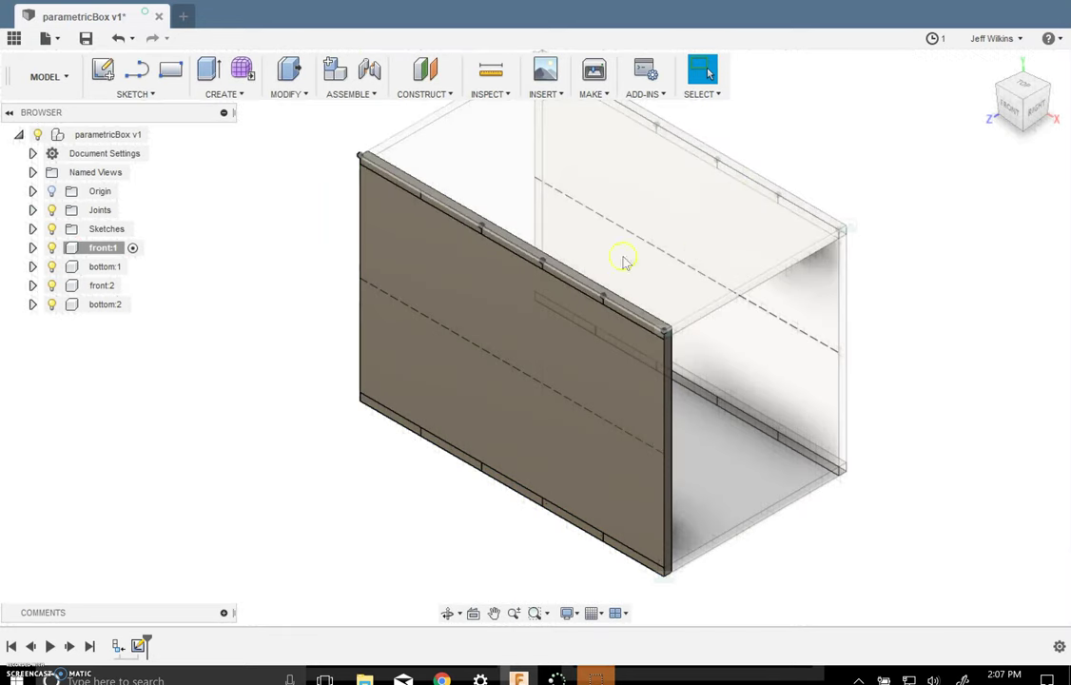
left_click(207, 74)
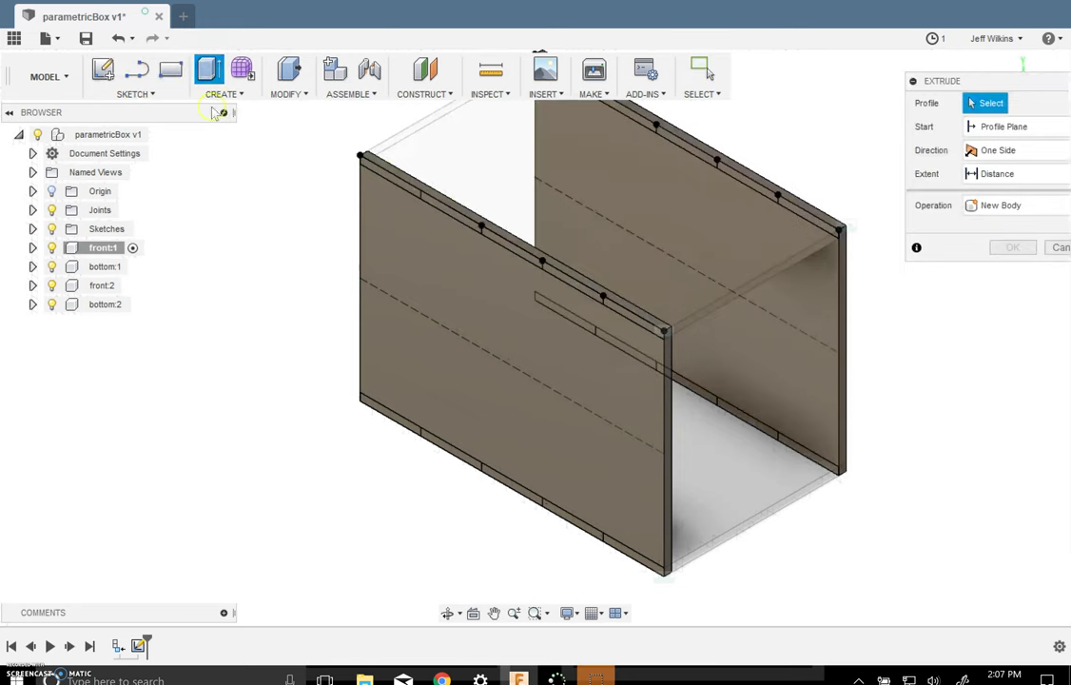
left_click(460, 222)
left_click(557, 278)
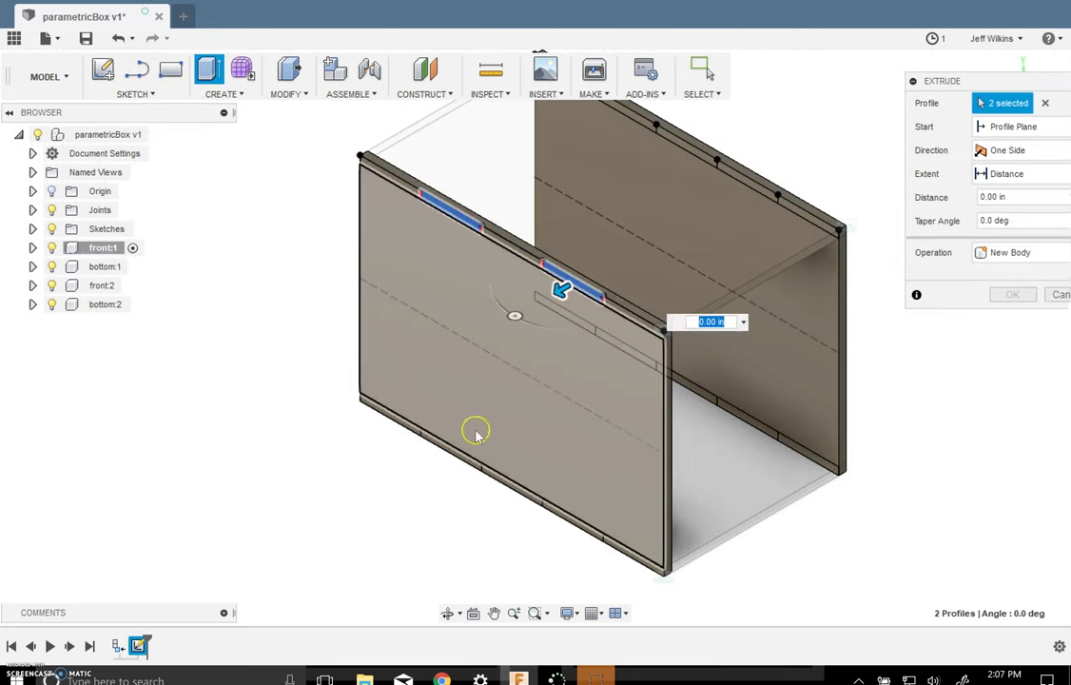
left_click(453, 454)
left_click(568, 517)
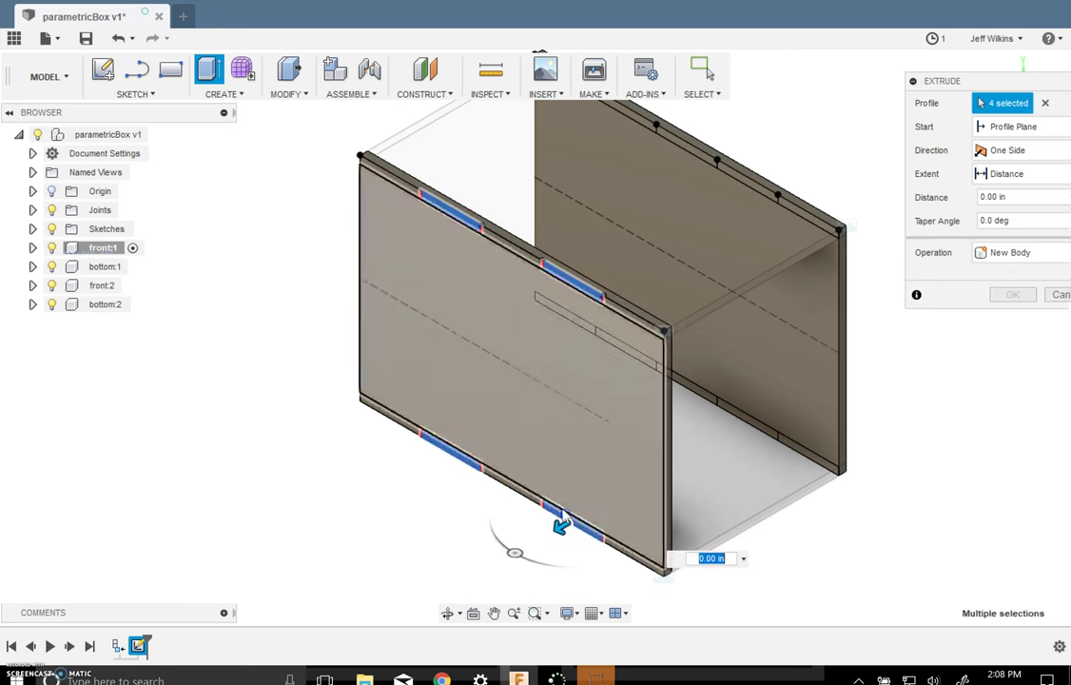
left_click_drag(559, 523, 814, 379)
left_click(777, 372)
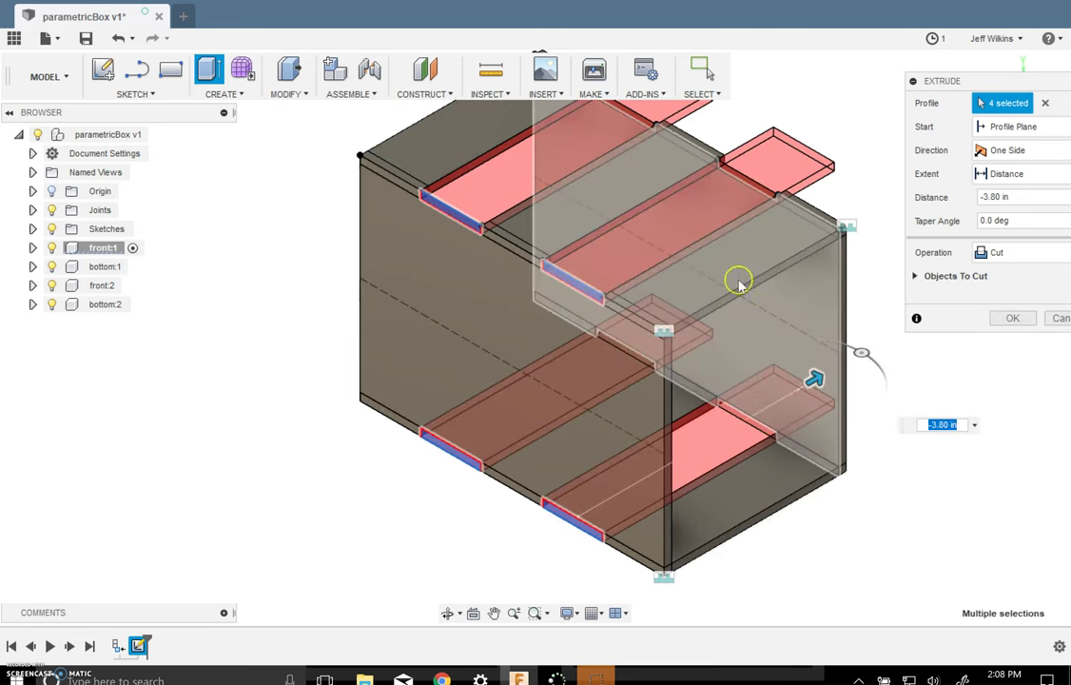
Exclude the bottom body from Objects To Cut so only front:1 is notched.
left_click(915, 277)
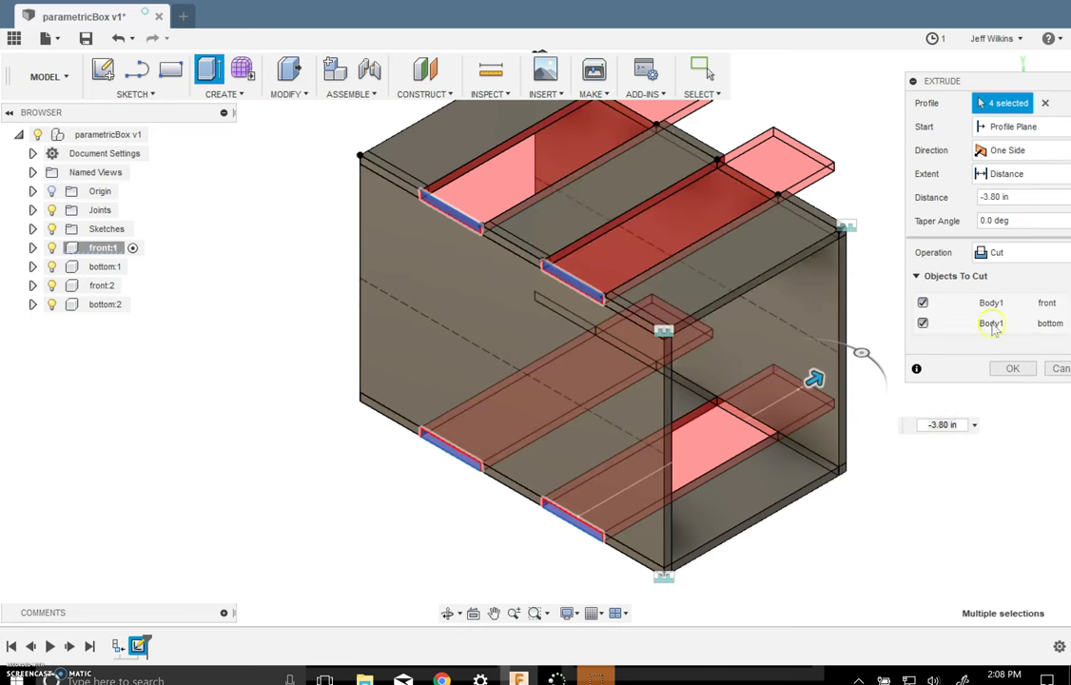
left_click_drag(961, 83, 913, 91)
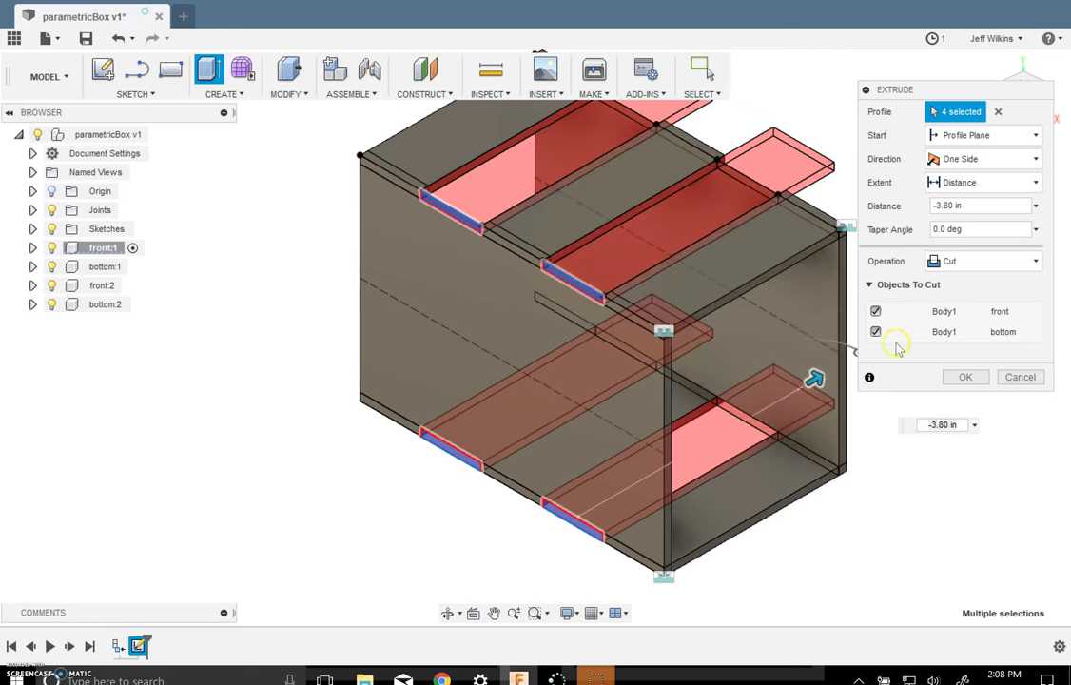
left_click(869, 286)
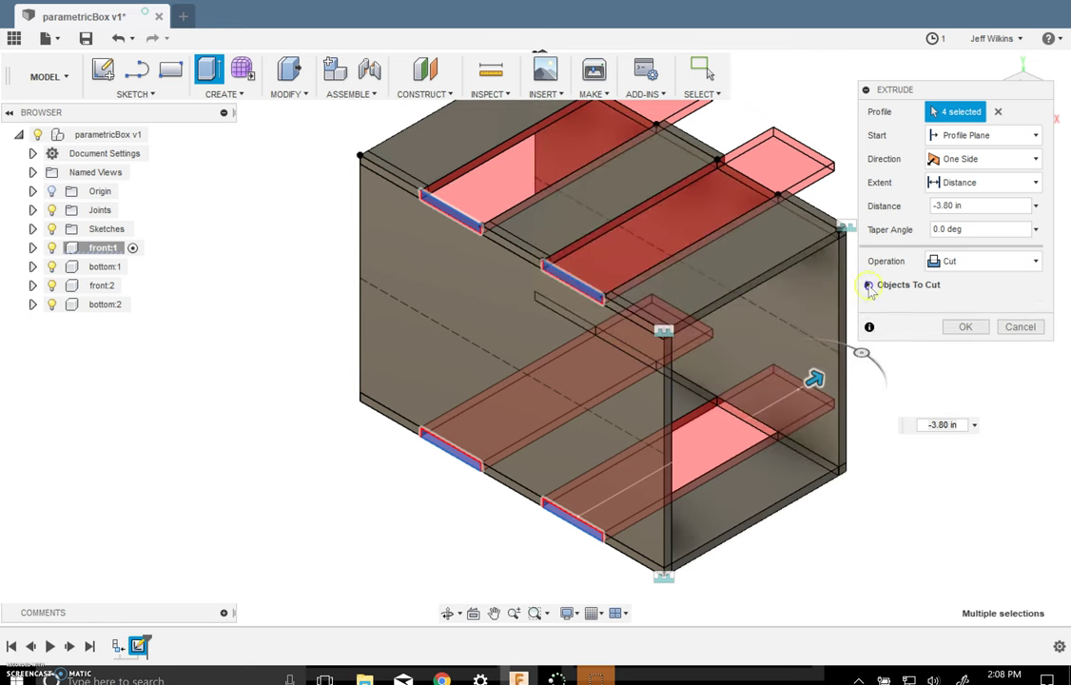
left_click(869, 285)
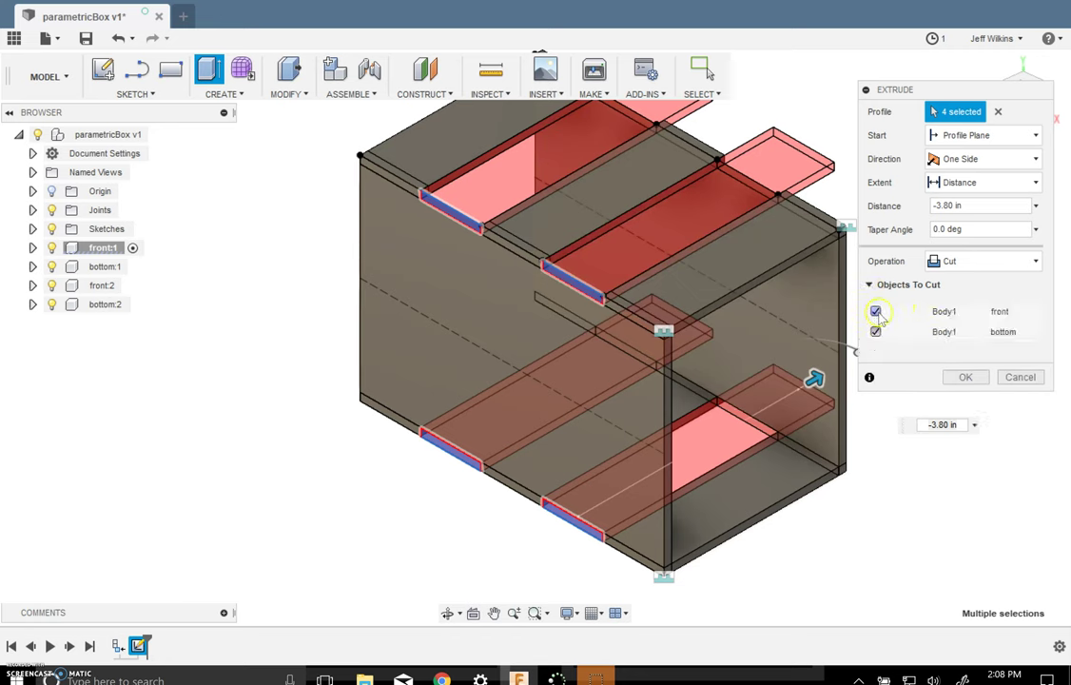
left_click(876, 331)
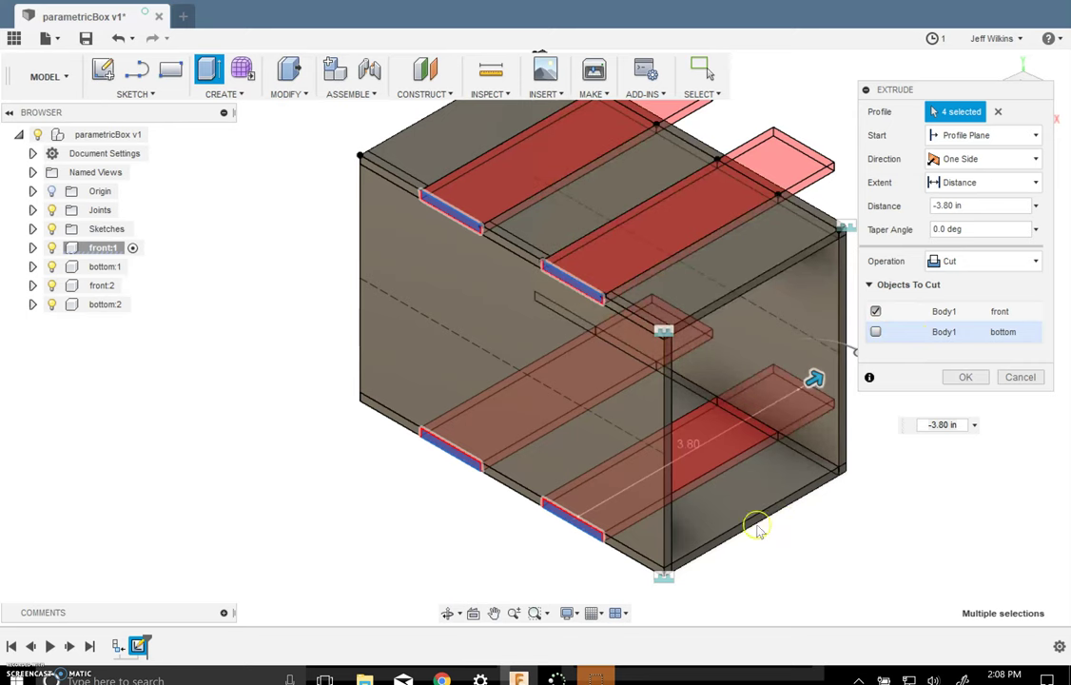
left_click(965, 377)
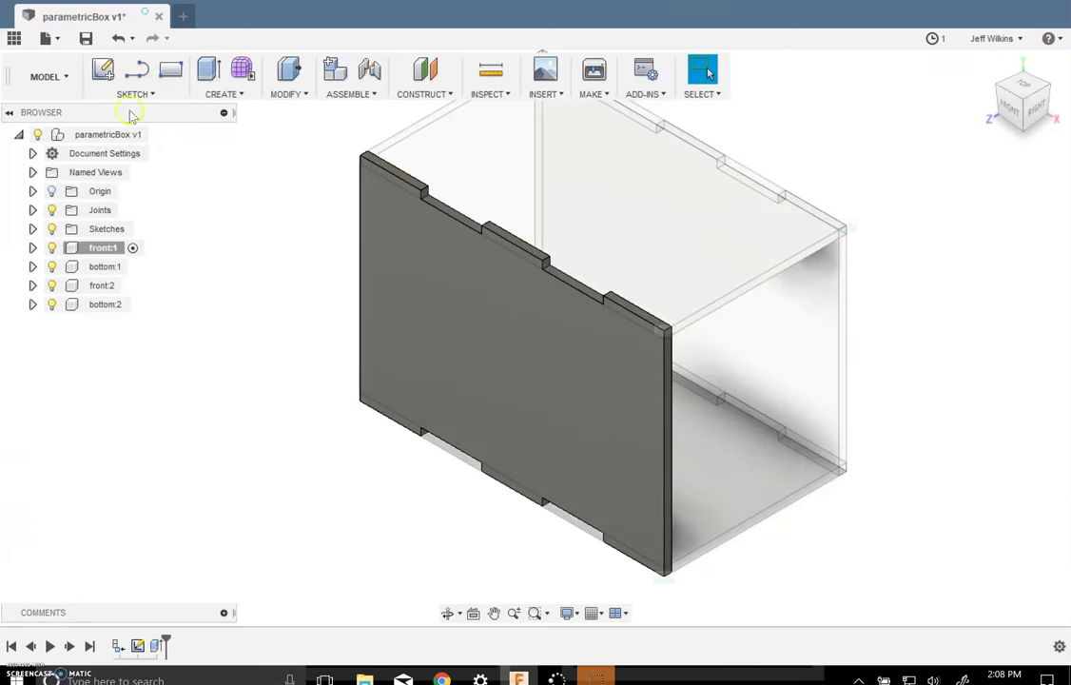
Activate parametricBox v1 and hide bottom:1, front:2 and bottom:2 to isolate the front panel.
left_click(152, 135)
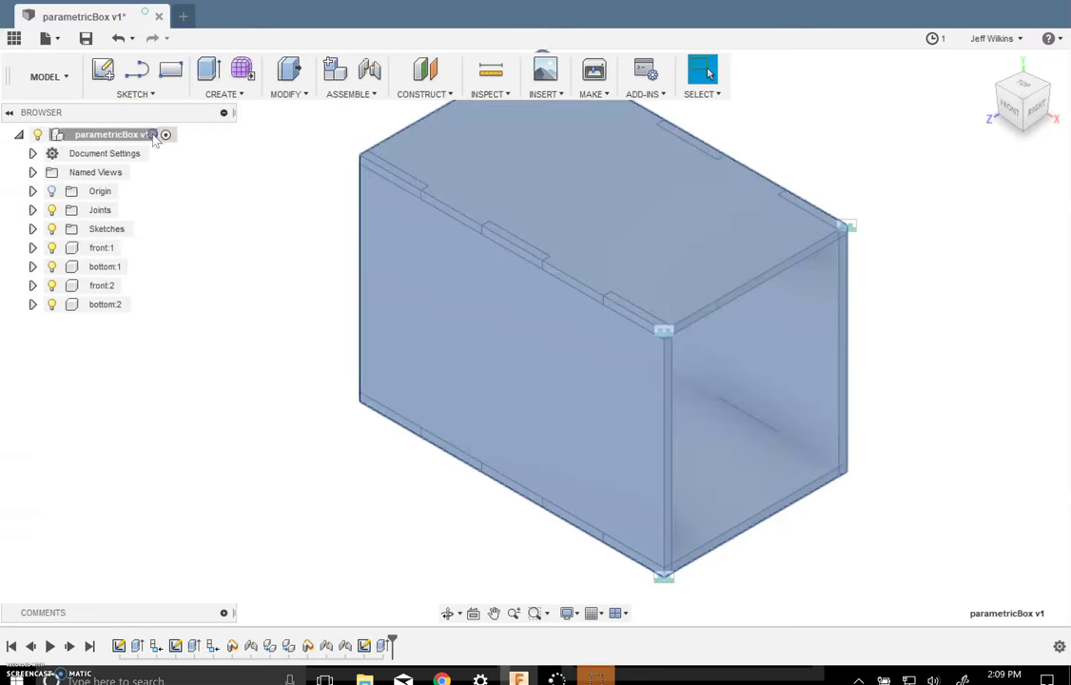
scroll(399, 295, "up", 2)
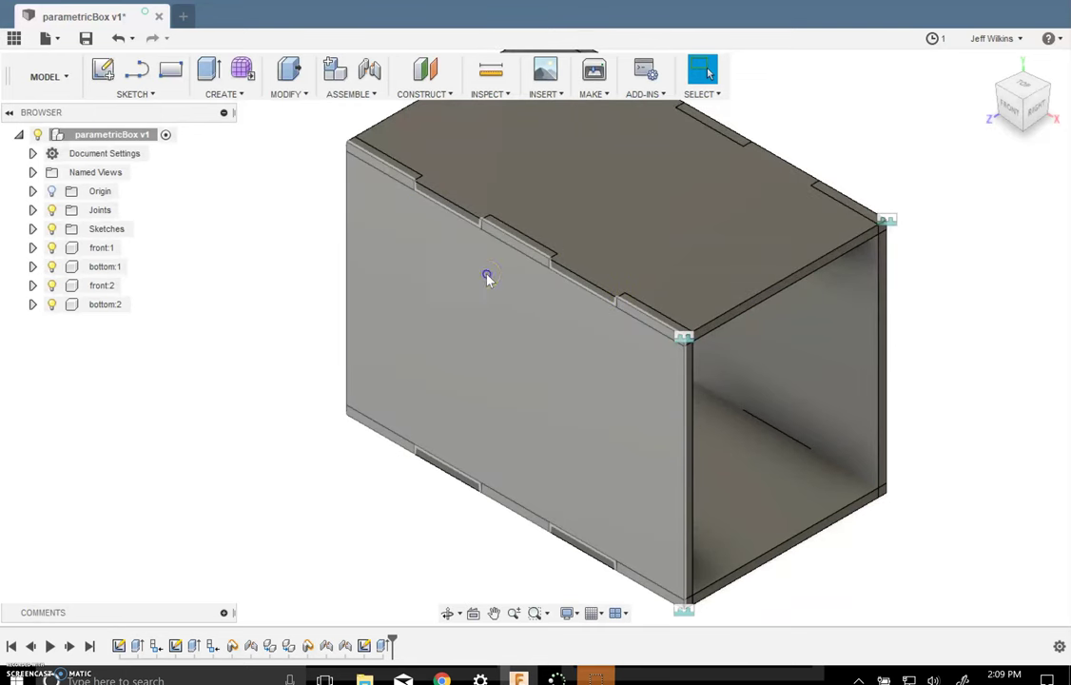
left_click(478, 216)
left_click(473, 193)
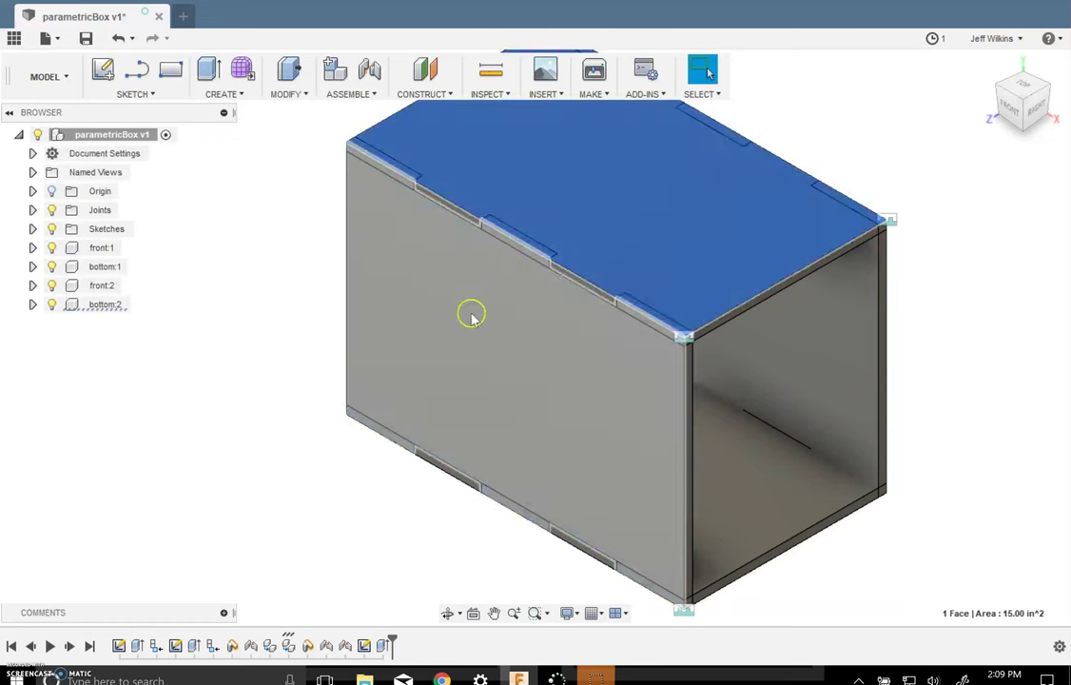
left_click(421, 215)
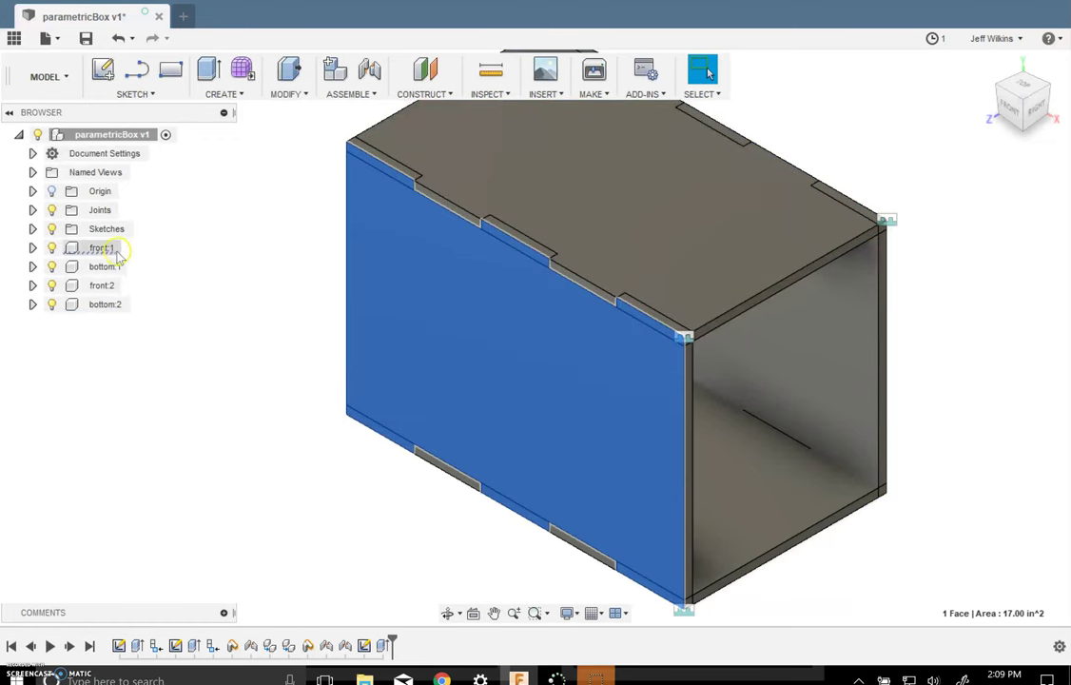
left_click(51, 266)
left_click(51, 285)
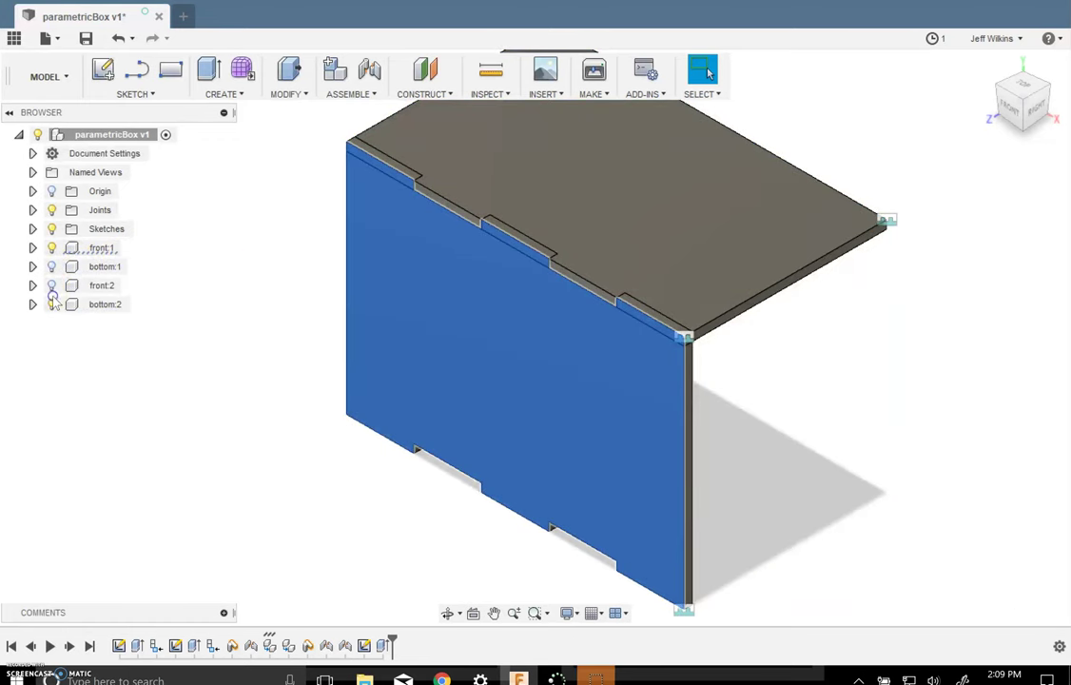
left_click(51, 305)
Inspect the notched front:1 panel, then make front:1, bottom:1, front:2 and bottom:2 visible again.
left_click(356, 245)
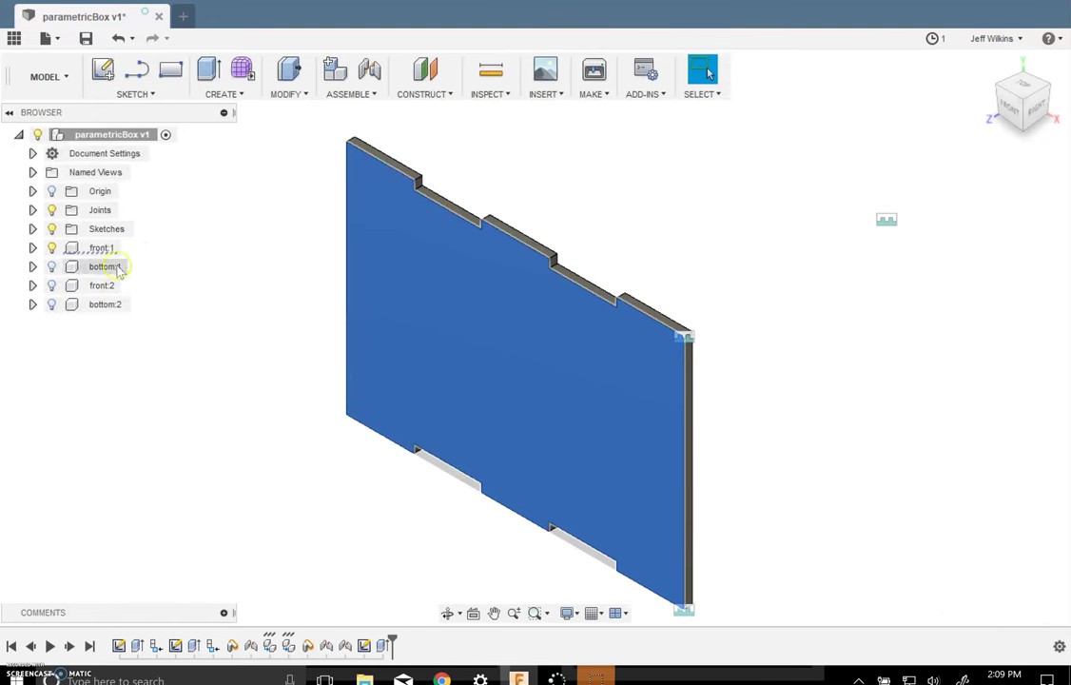
left_click(102, 247)
left_click(51, 267)
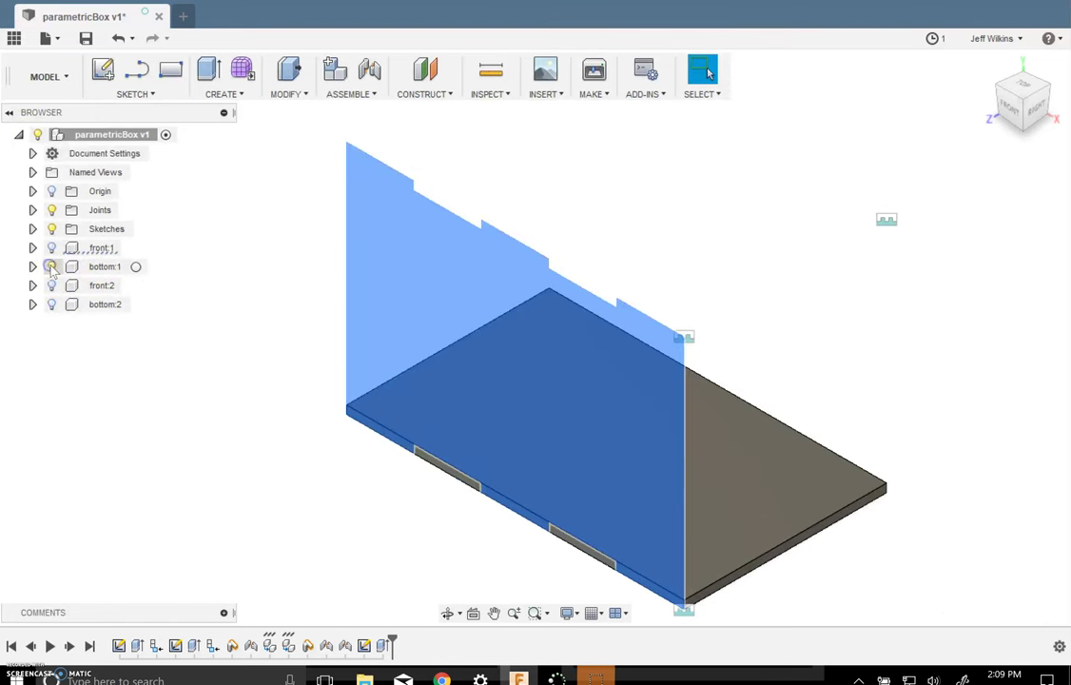
left_click(466, 448)
key("v")
left_click(481, 476)
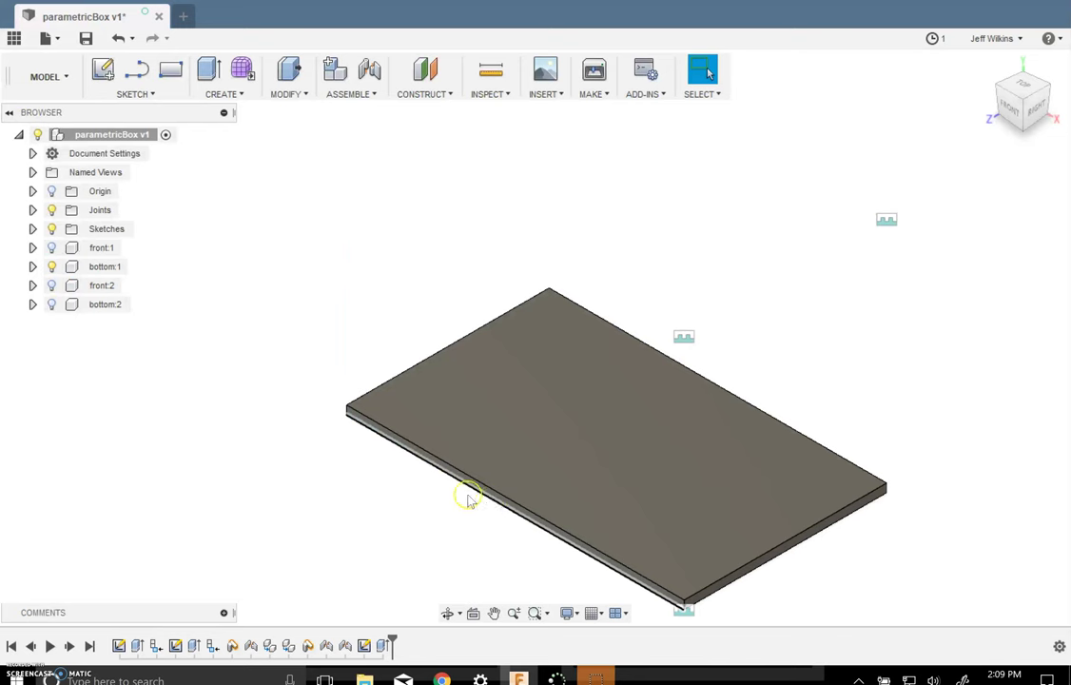
left_click(51, 266)
left_click(52, 247)
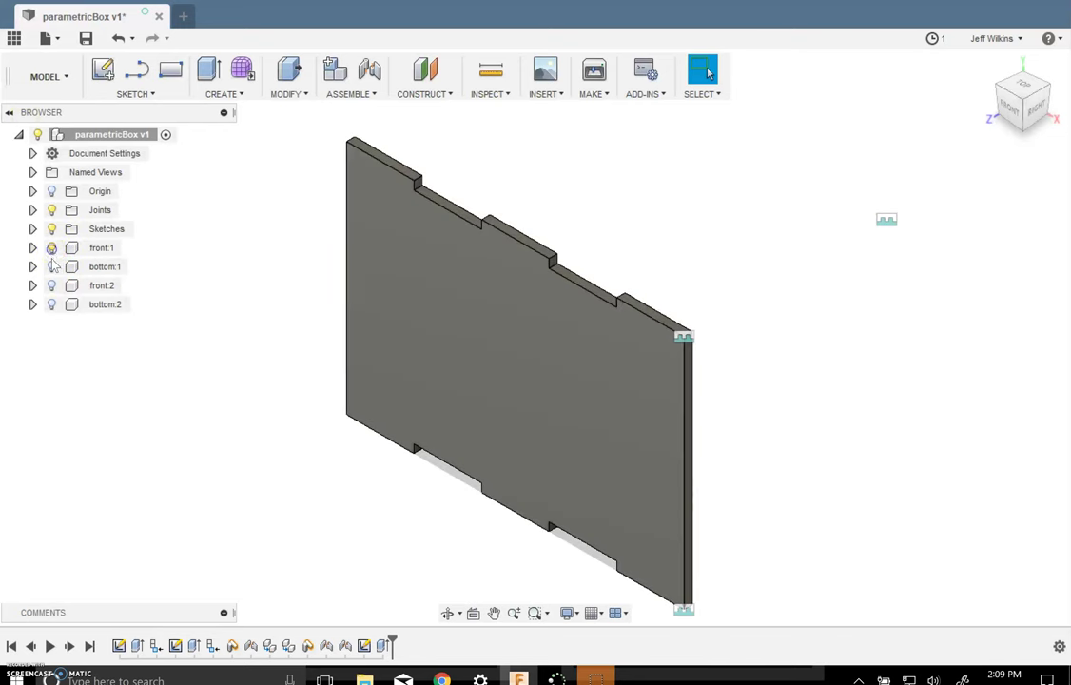
left_click(51, 266)
left_click(52, 285)
left_click(52, 304)
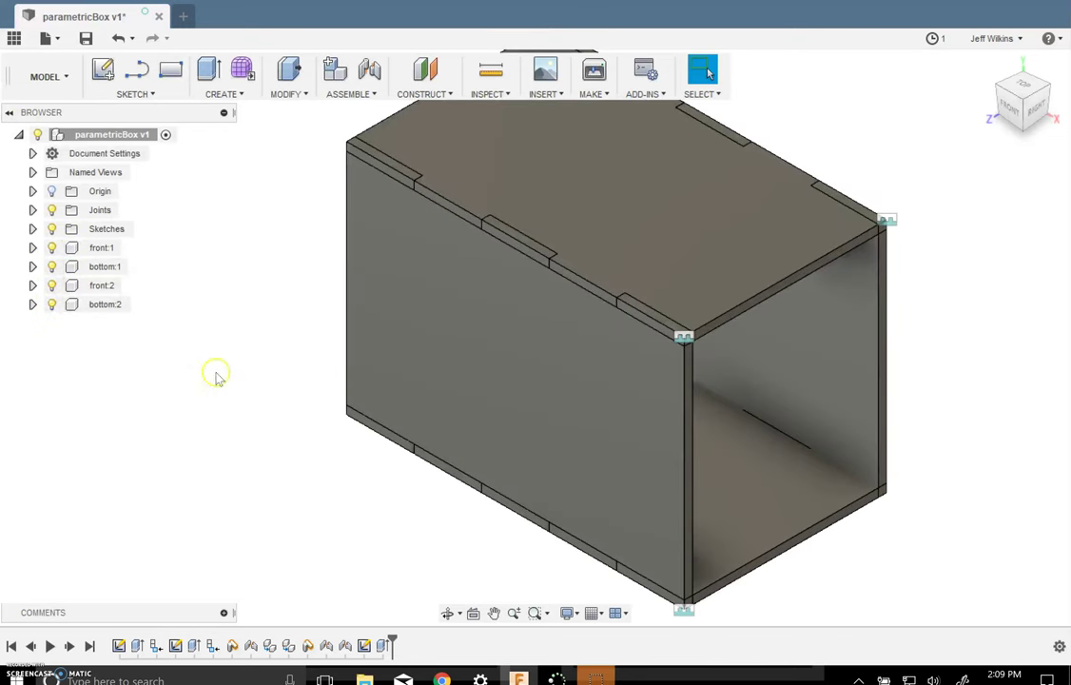
scroll(309, 366, "down", 2)
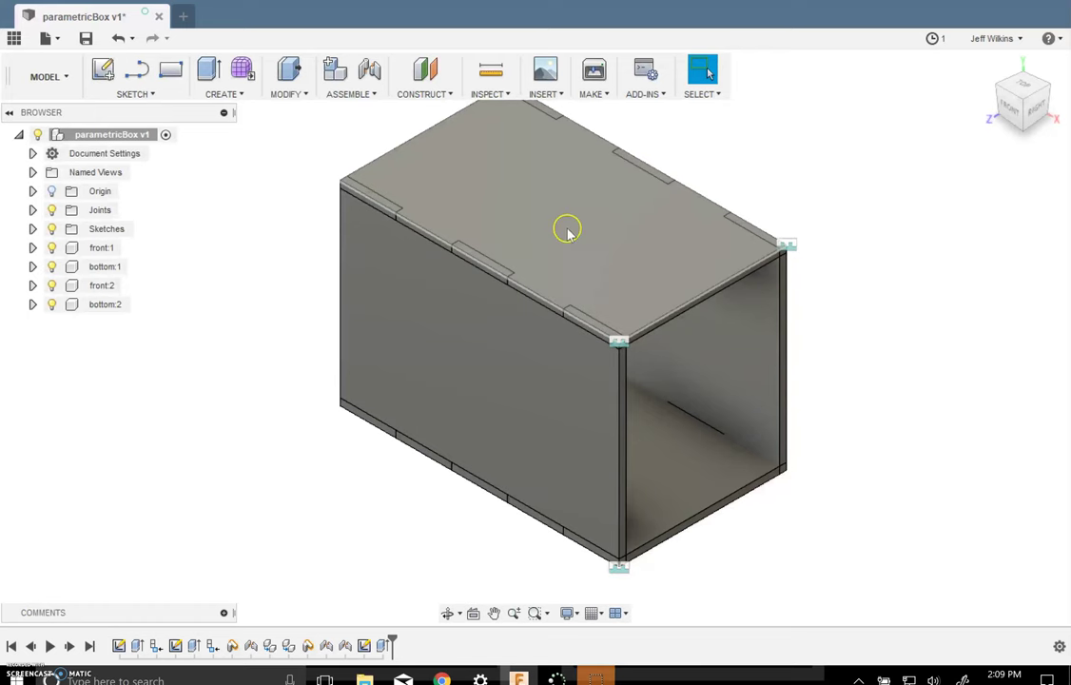
Combine-cut the front and right side panels from the top panel, keeping the tool bodies.
left_click(285, 94)
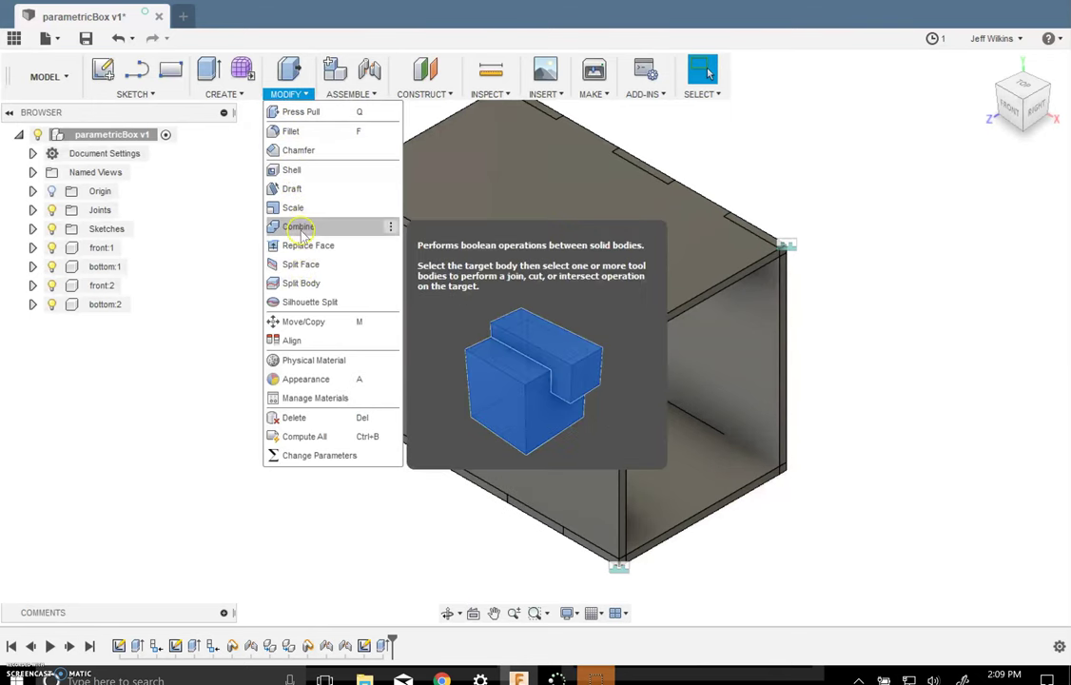
left_click(285, 226)
left_click(949, 162)
left_click(953, 198)
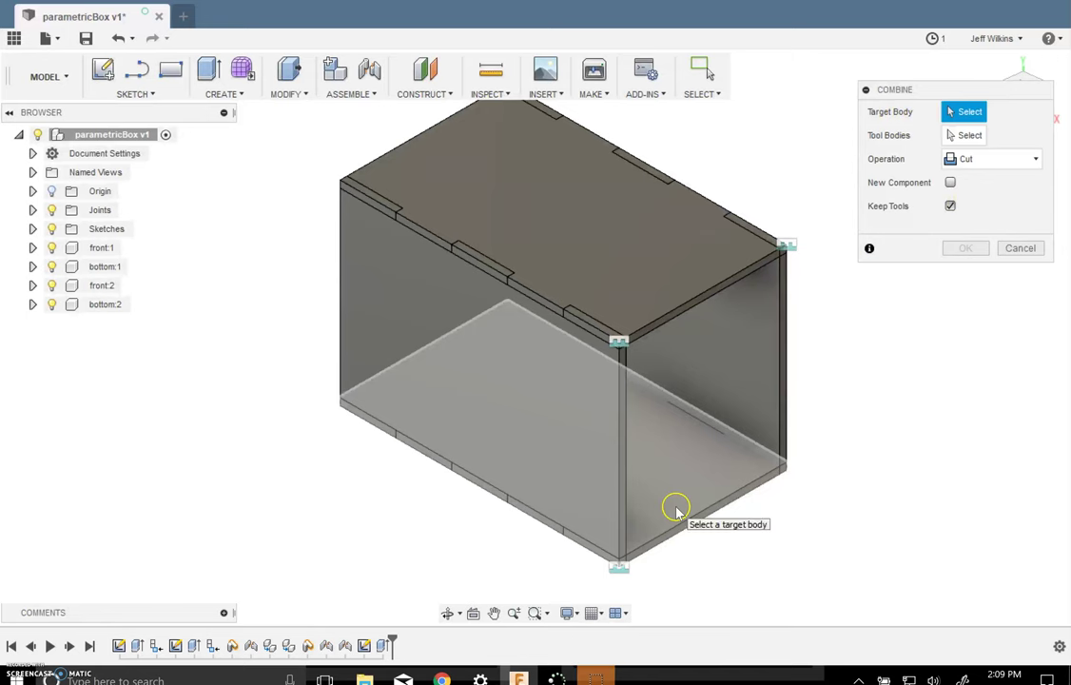
left_click(656, 287)
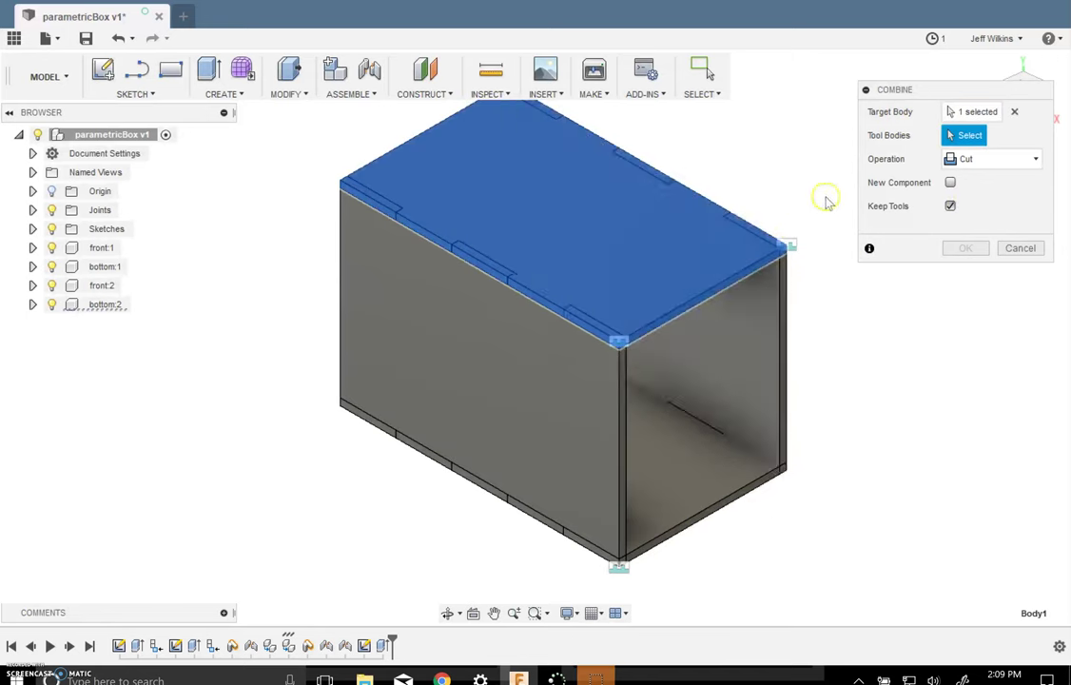
left_click(561, 435)
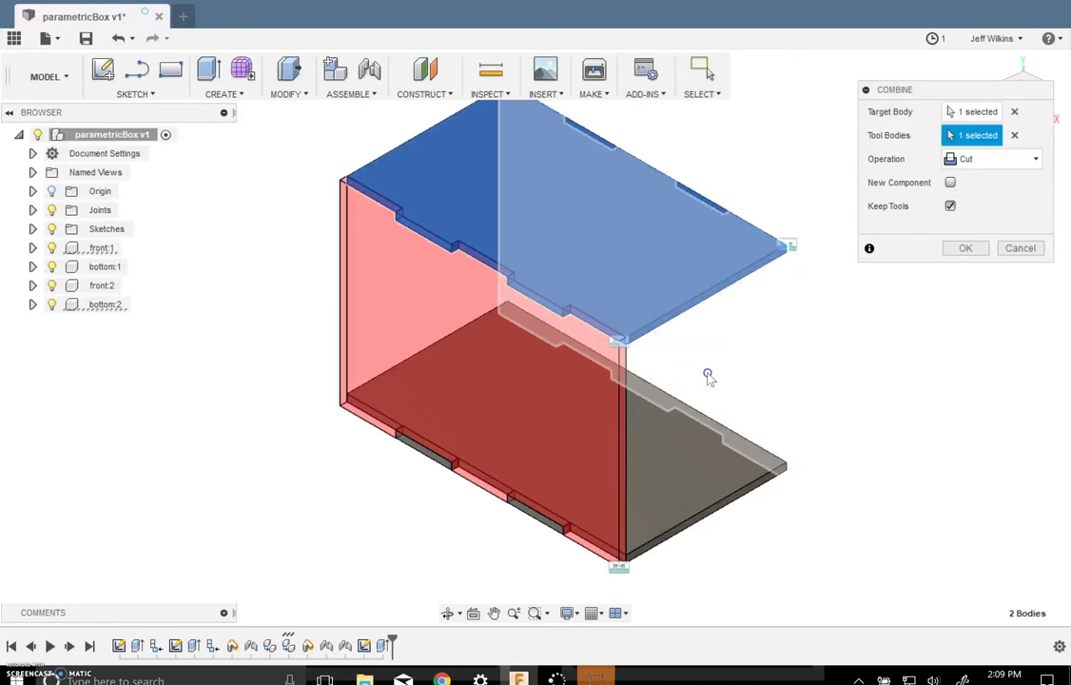
left_click(708, 377)
middle_click_drag(544, 551, 555, 392, "shift")
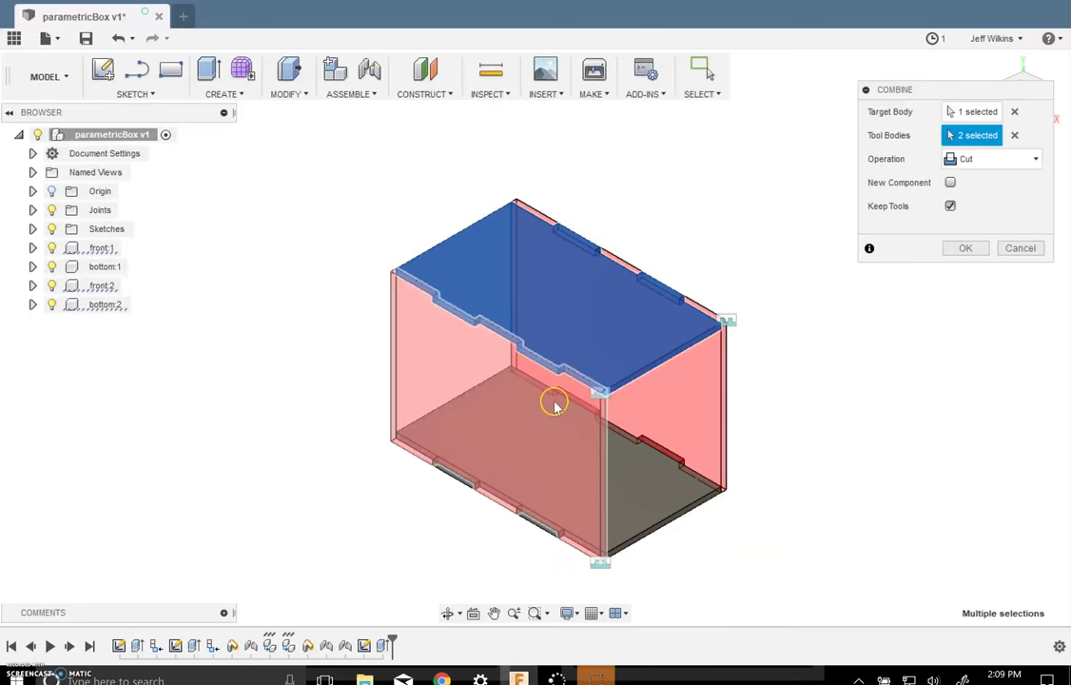
scroll(555, 393, "up", 5)
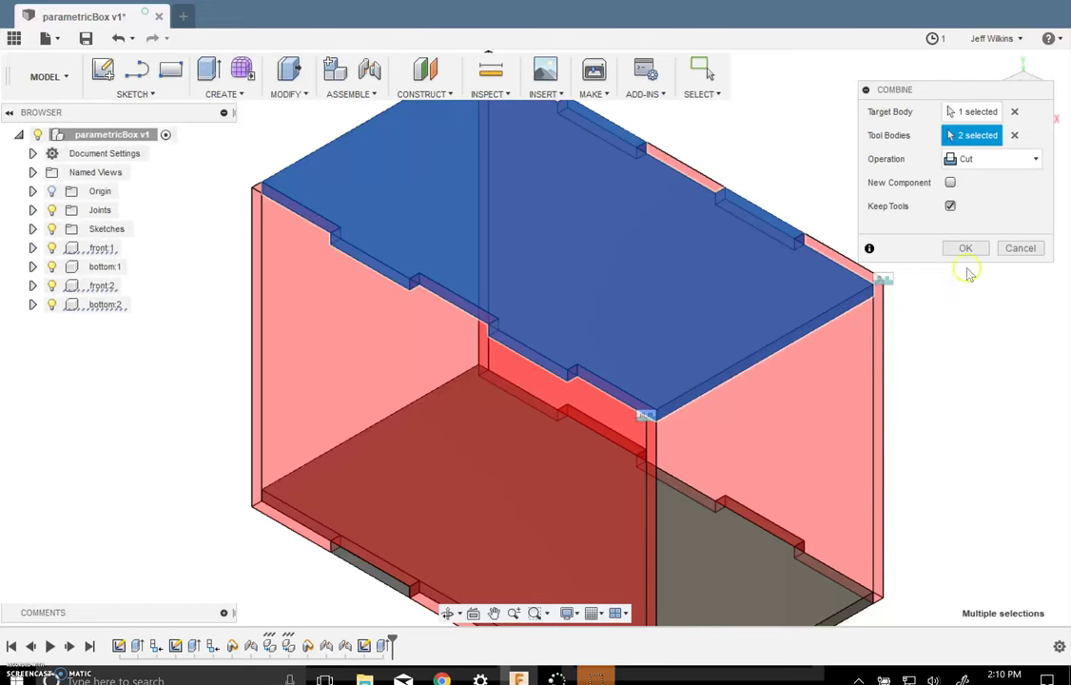
left_click(966, 251)
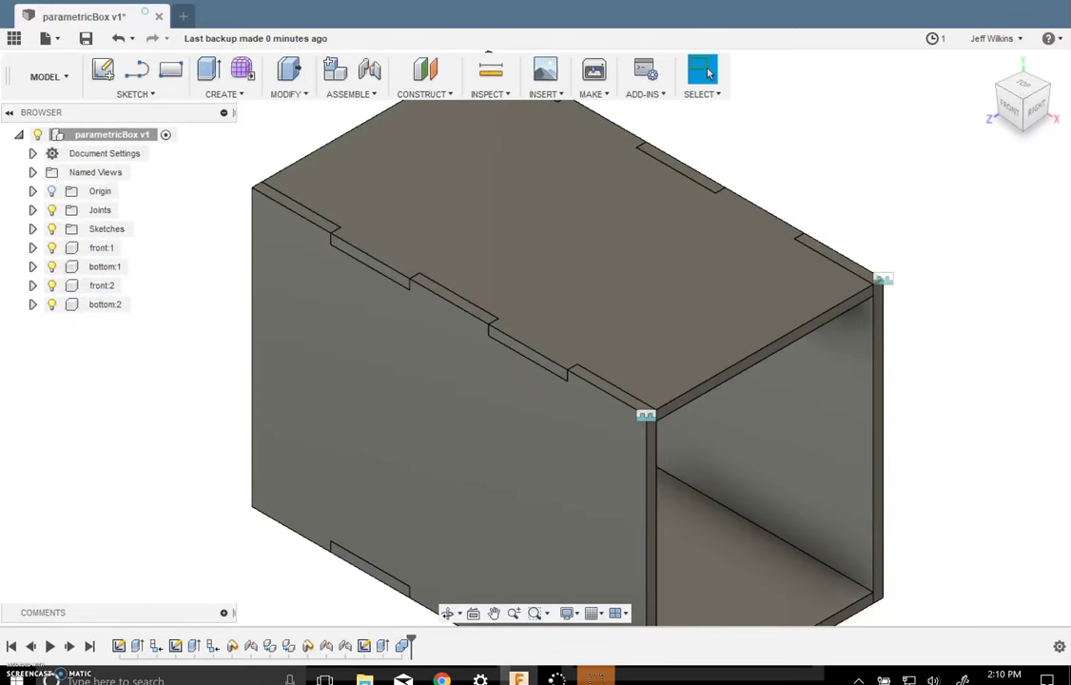
Hide front:1, bottom:1 and front:2 to inspect the finger joints, then show them again.
scroll(564, 479, "down", 3)
scroll(651, 579, "up", 2)
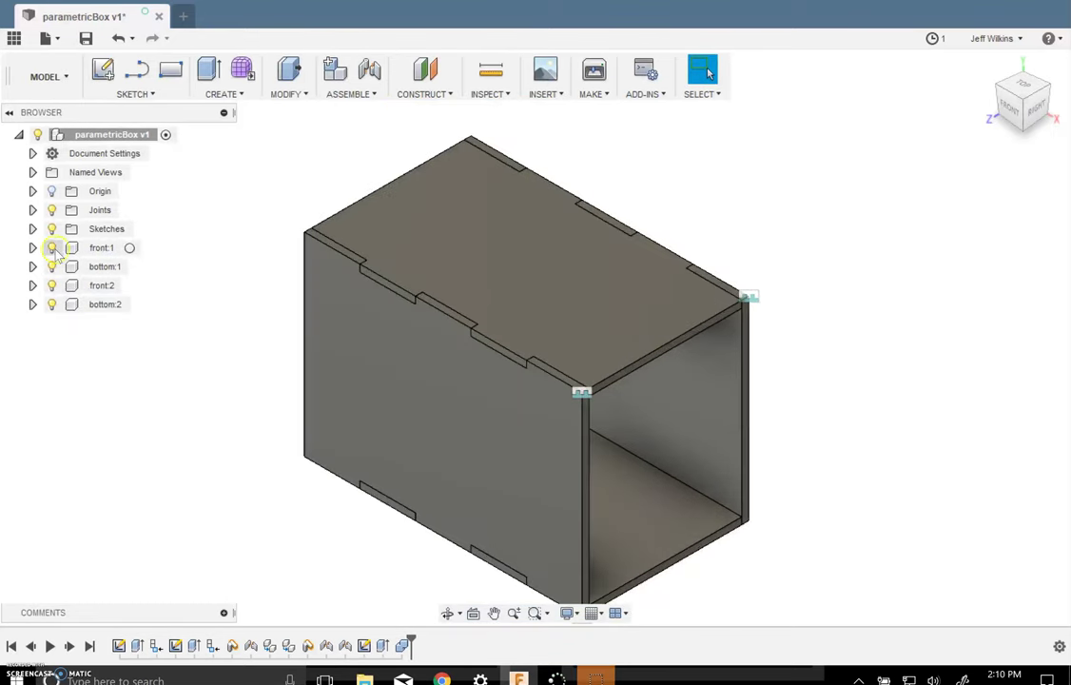
left_click(53, 248)
left_click(54, 267)
left_click(52, 285)
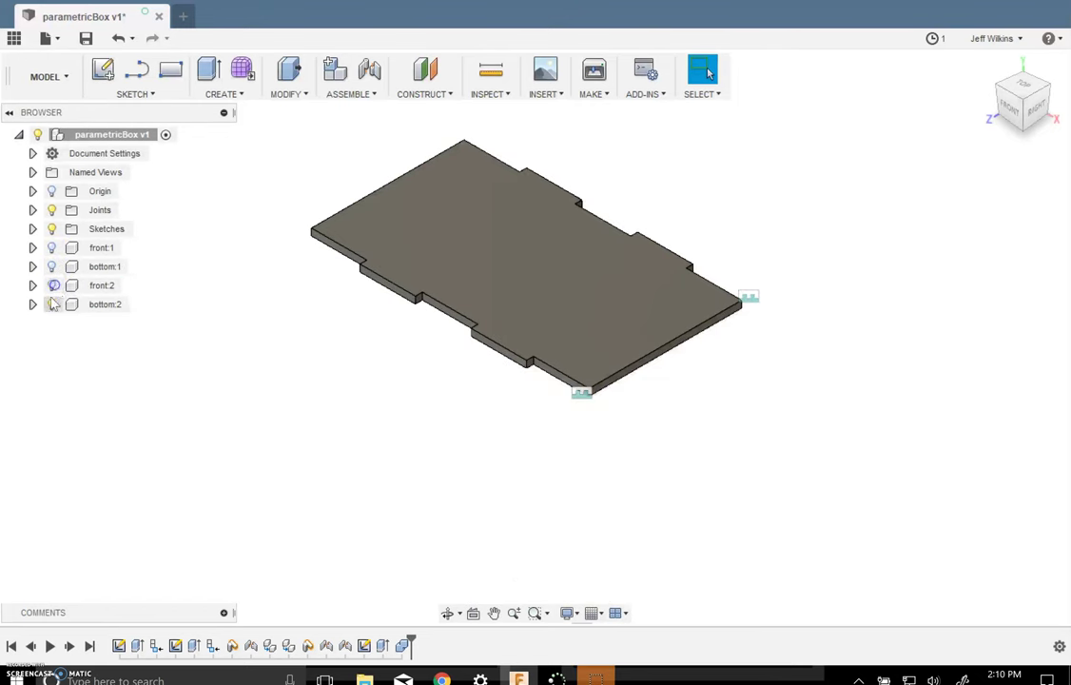
left_click(52, 285)
left_click(51, 266)
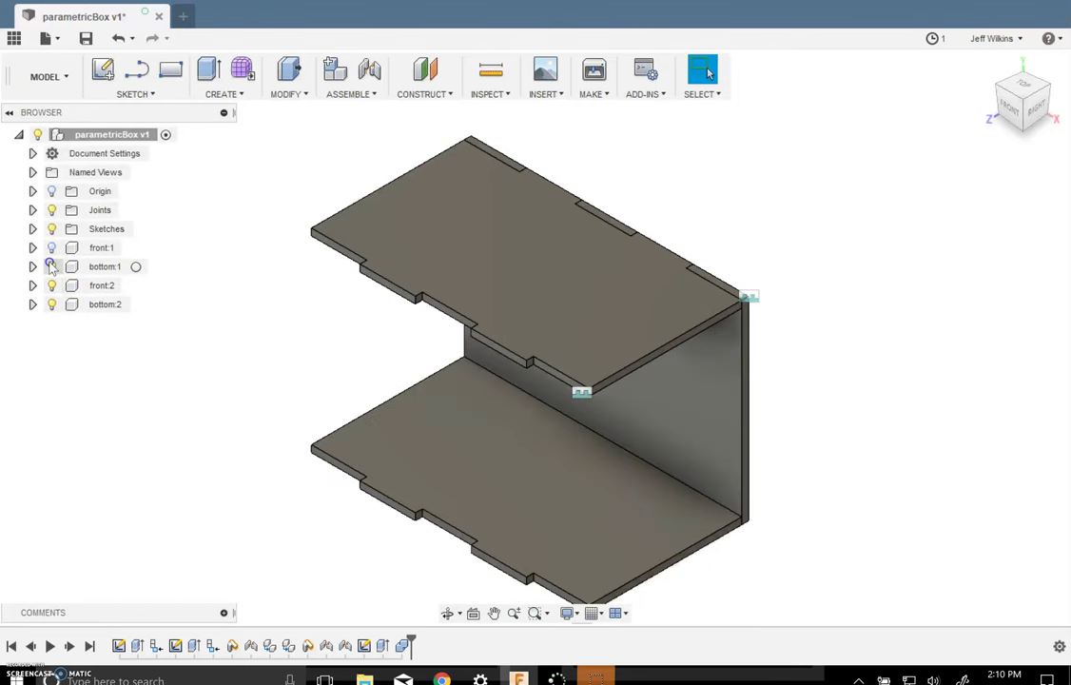
left_click(52, 247)
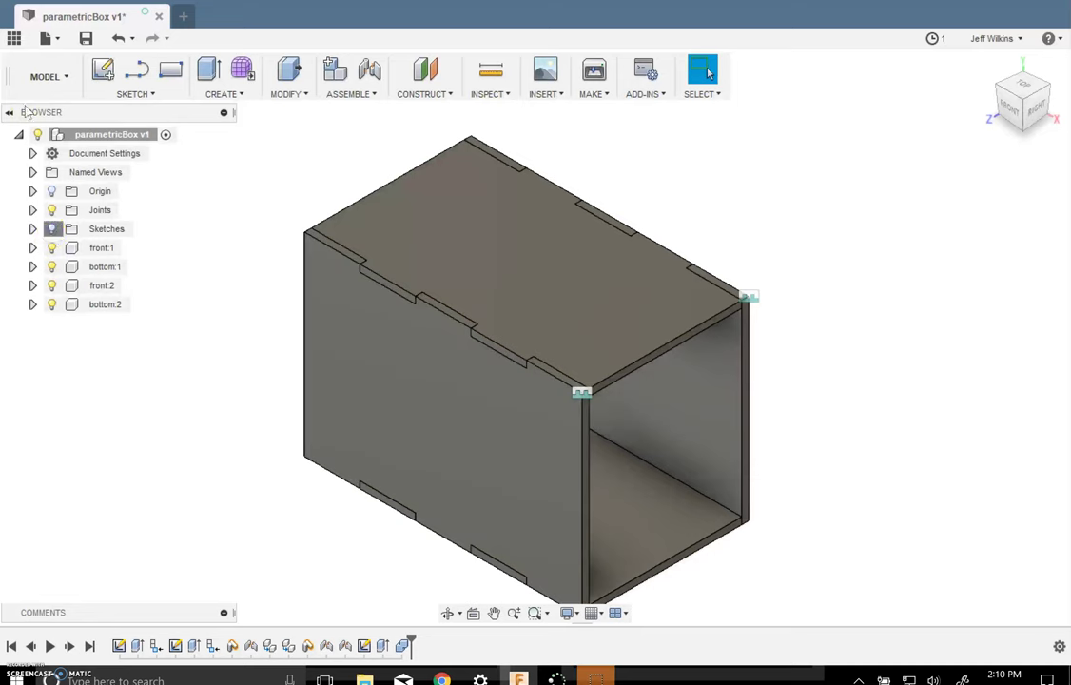
scroll(837, 395, "down", 2)
scroll(846, 472, "up", 3)
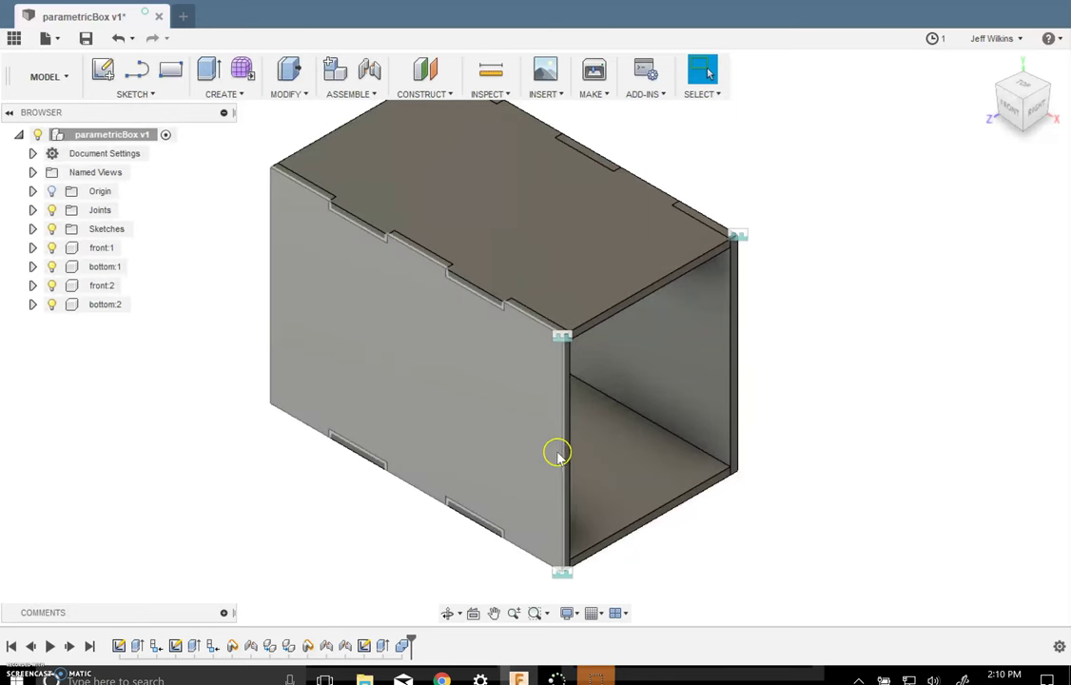
scroll(614, 467, "down", 3)
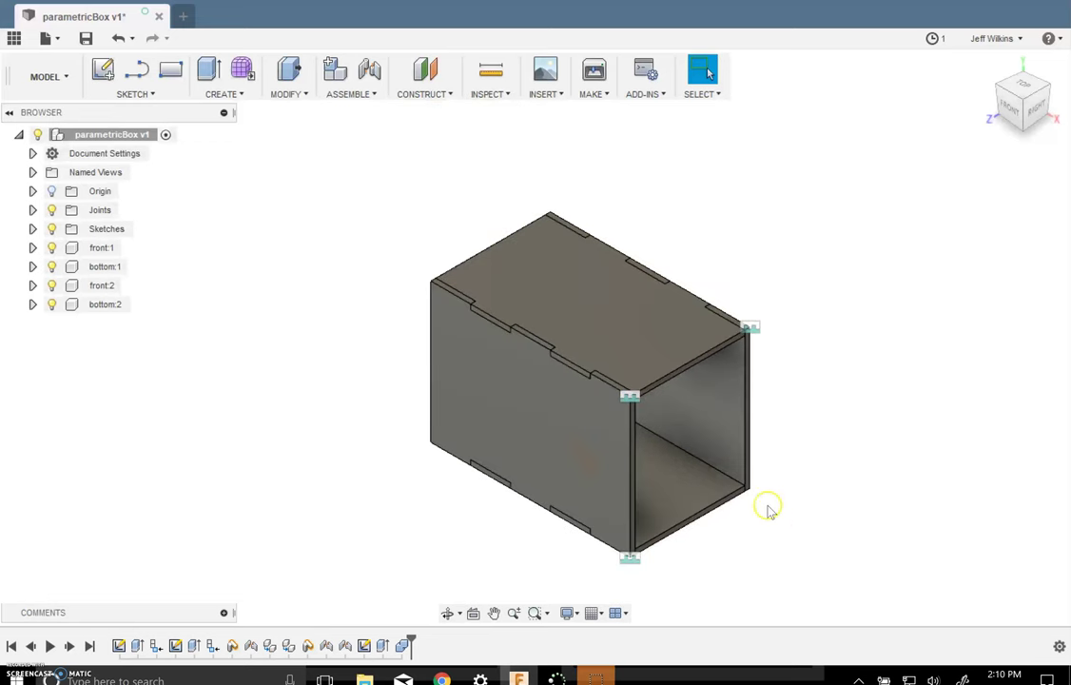
scroll(644, 335, "up", 2)
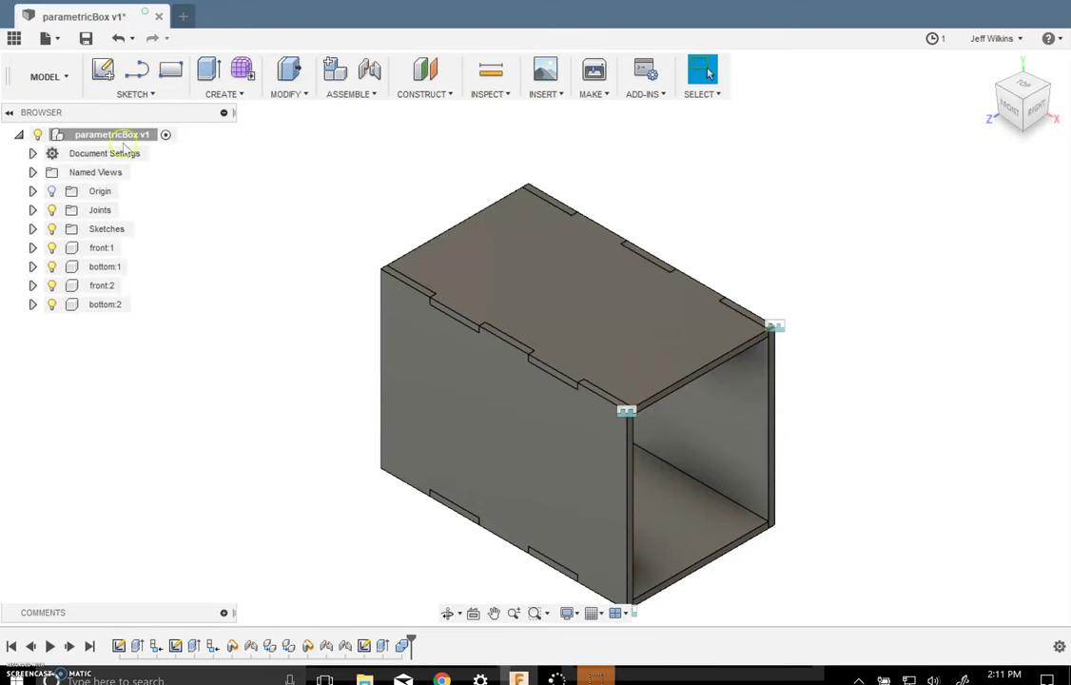
Start a sketch on the side YZ plane and hide bottom:1, front:1, front:2 and bottom:2.
left_click(102, 69)
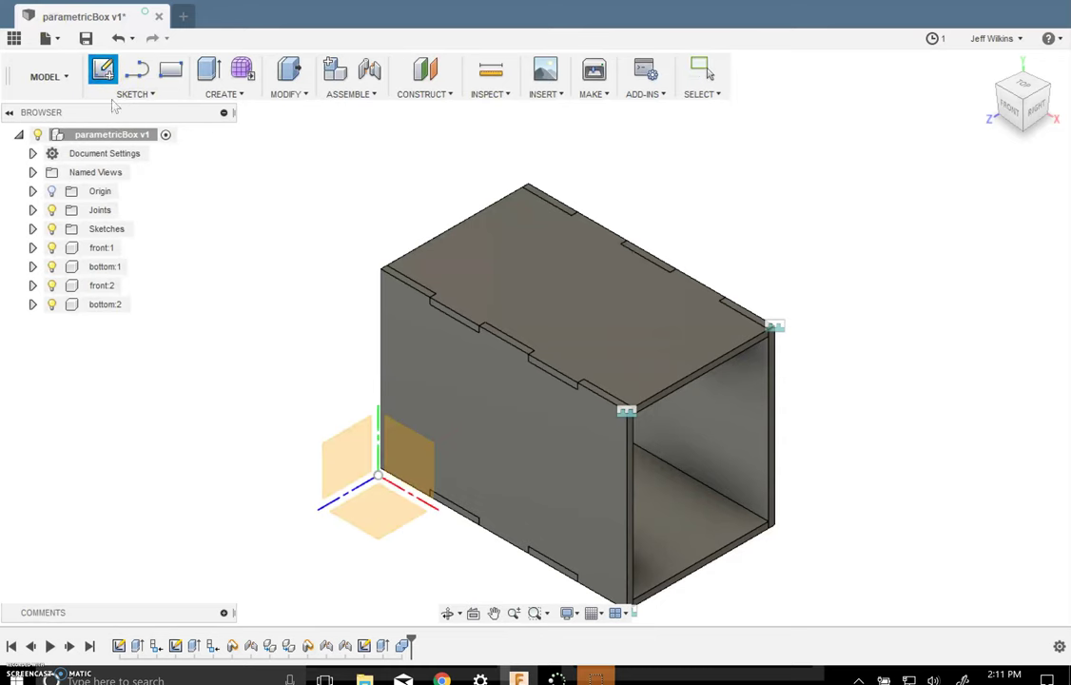
left_click(324, 451)
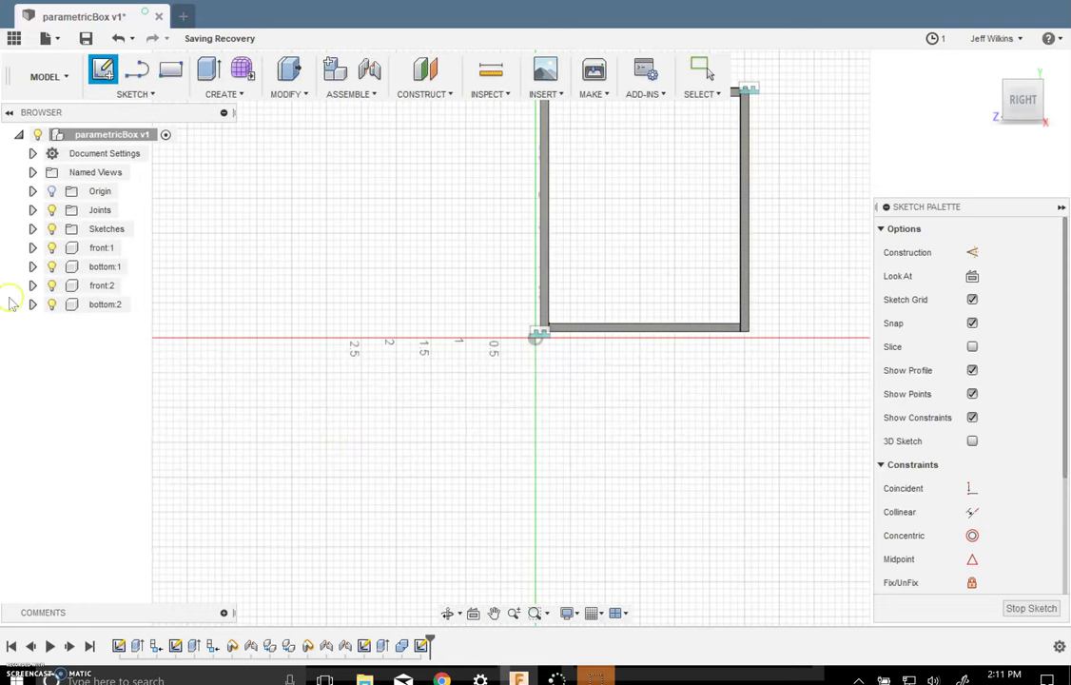
left_click(52, 267)
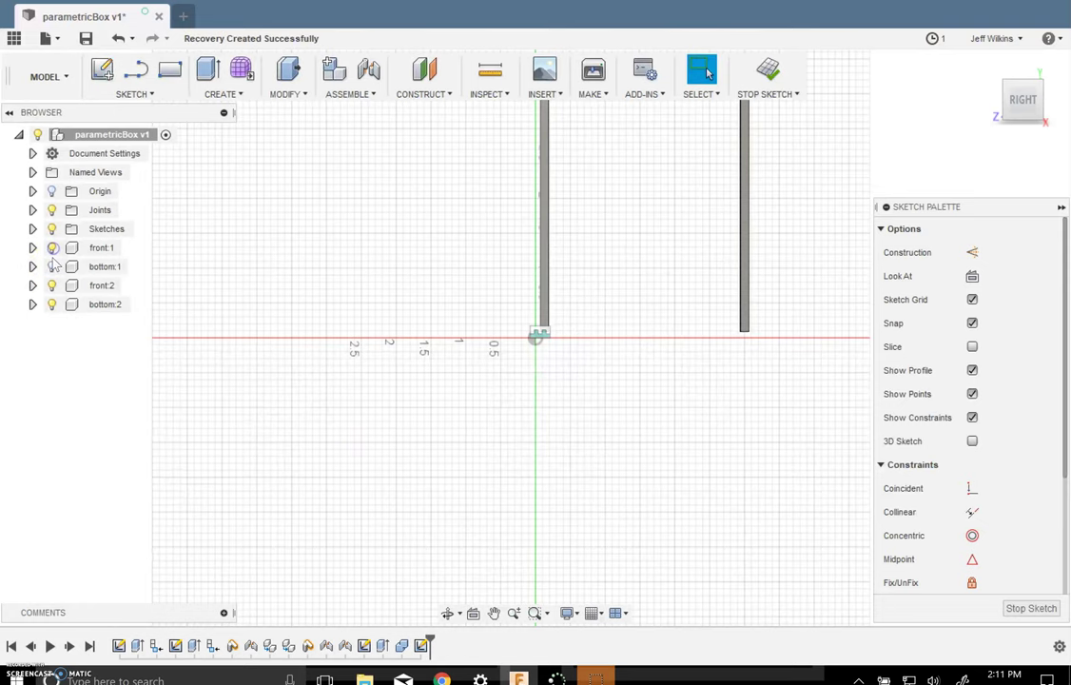
left_click(52, 247)
left_click(52, 285)
left_click(52, 304)
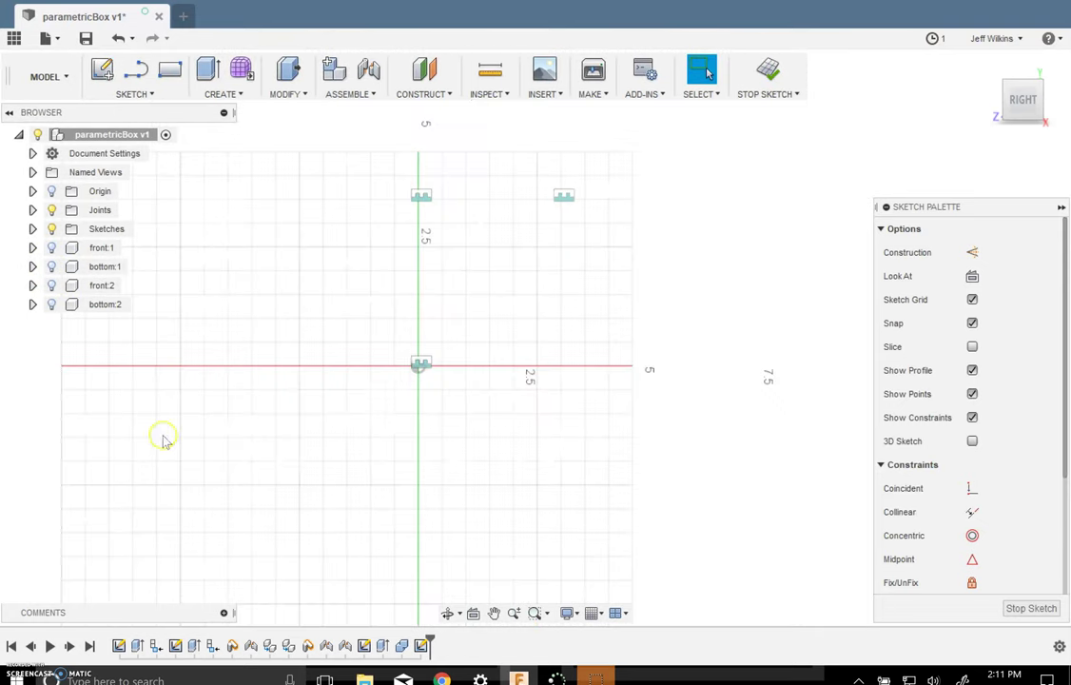
Draw a two-point rectangle starting at the origin.
left_click(171, 82)
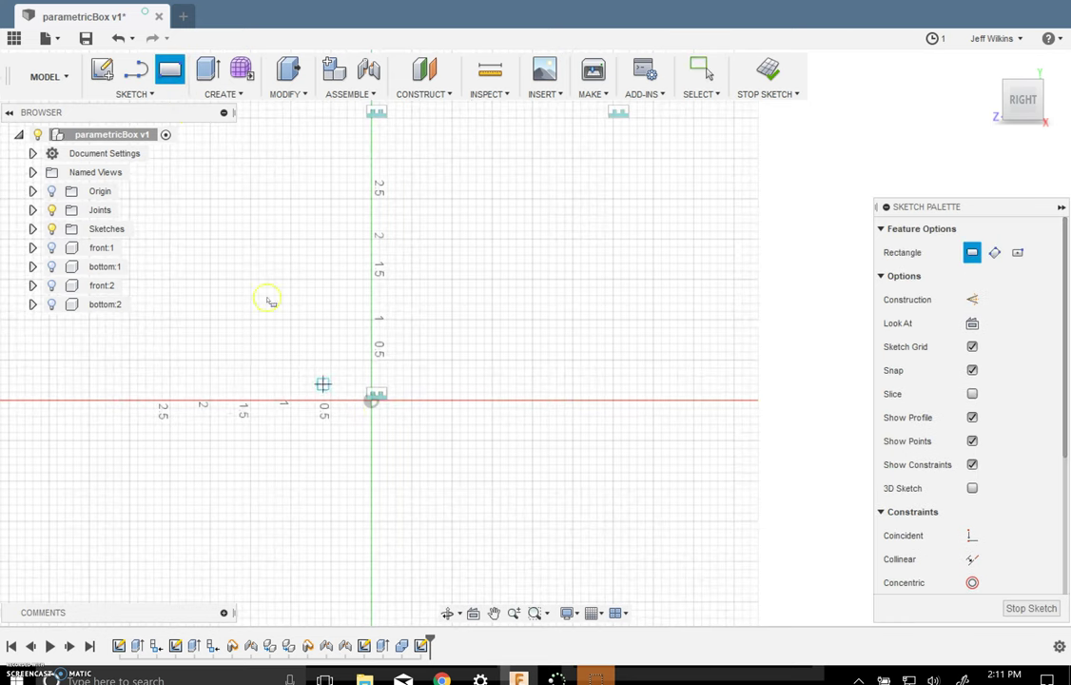
left_click(374, 399)
left_click(572, 175)
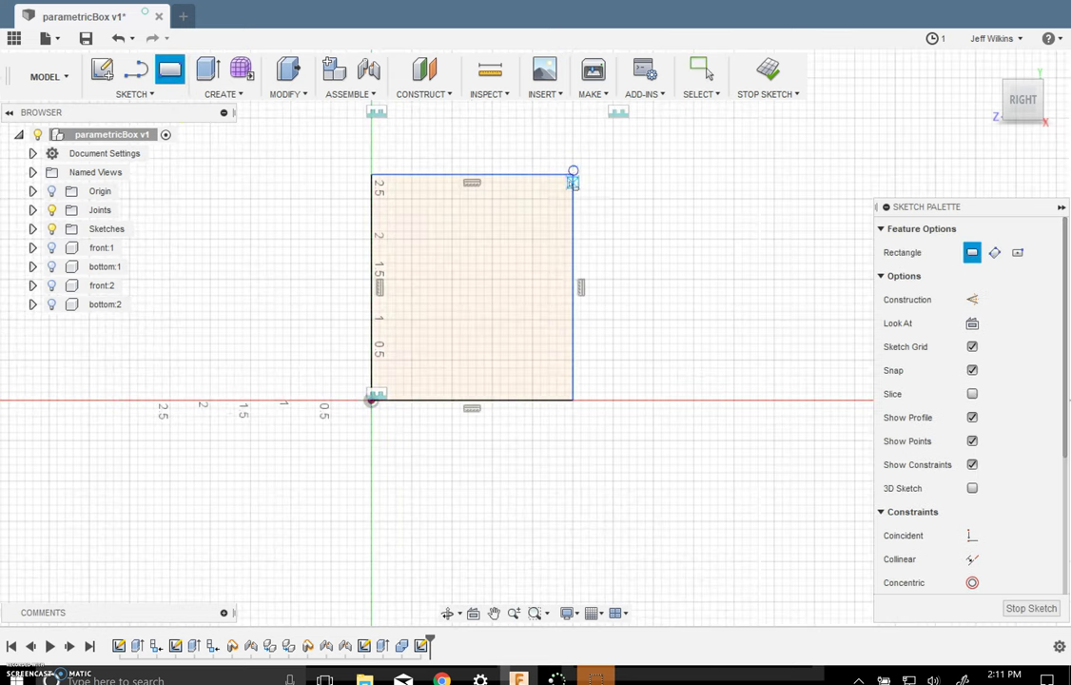
key("Escape")
Dimension the bottom edge to depth and the left edge to height (3.00 by 3.50 in).
left_click(496, 398)
left_click(485, 433)
type("dept")
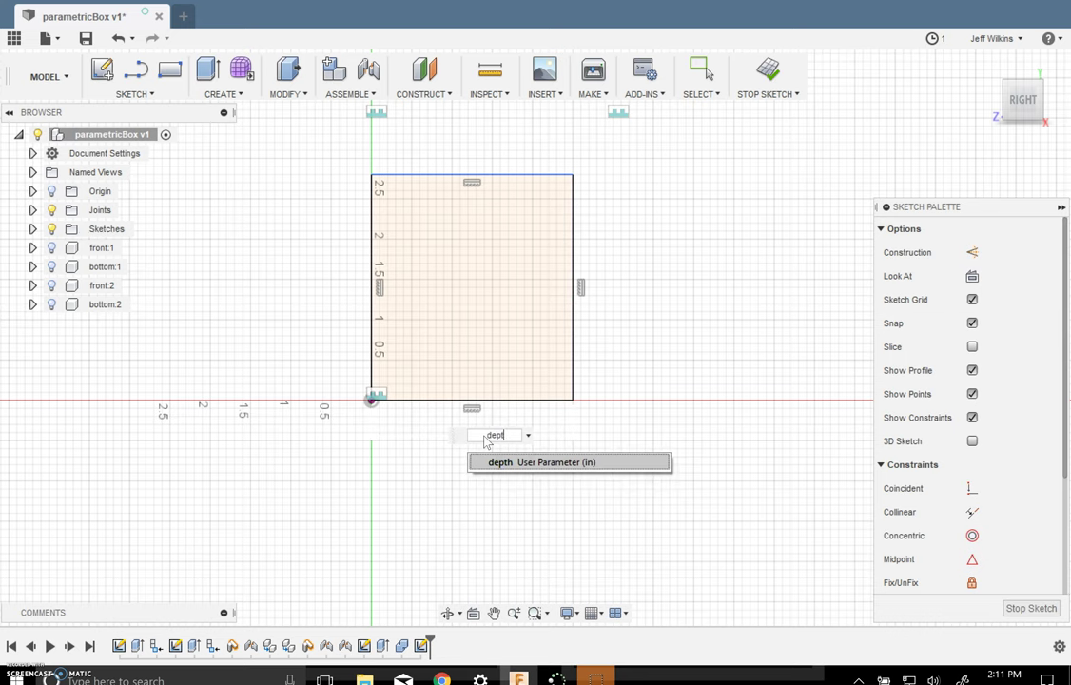
key("Return")
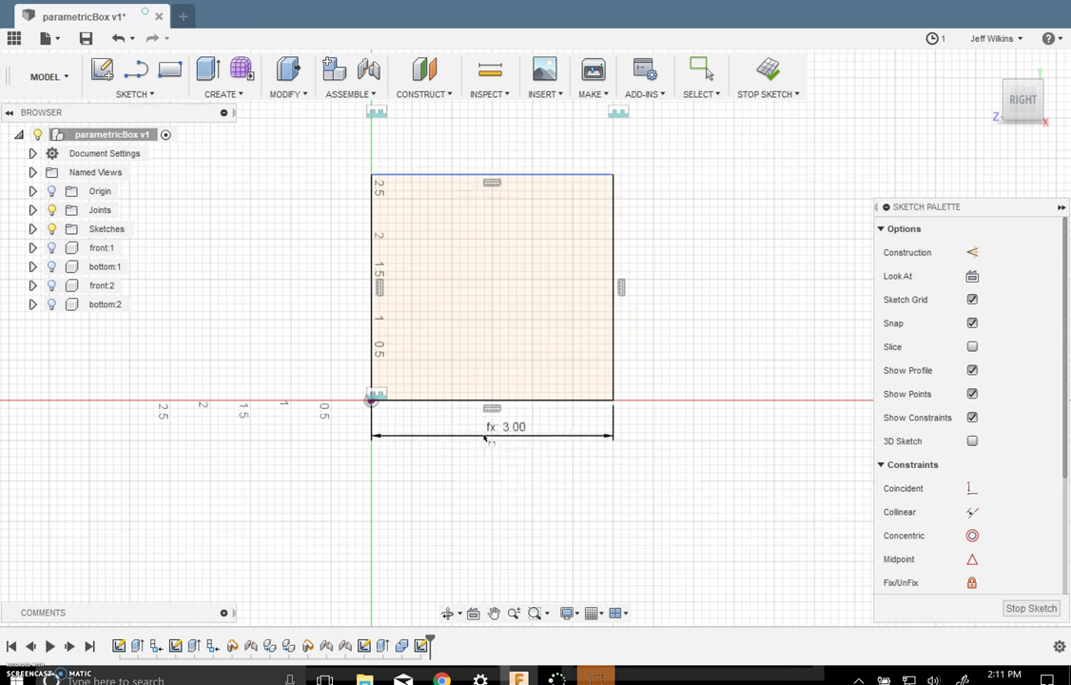
left_click(372, 340)
left_click(324, 328)
type("hei")
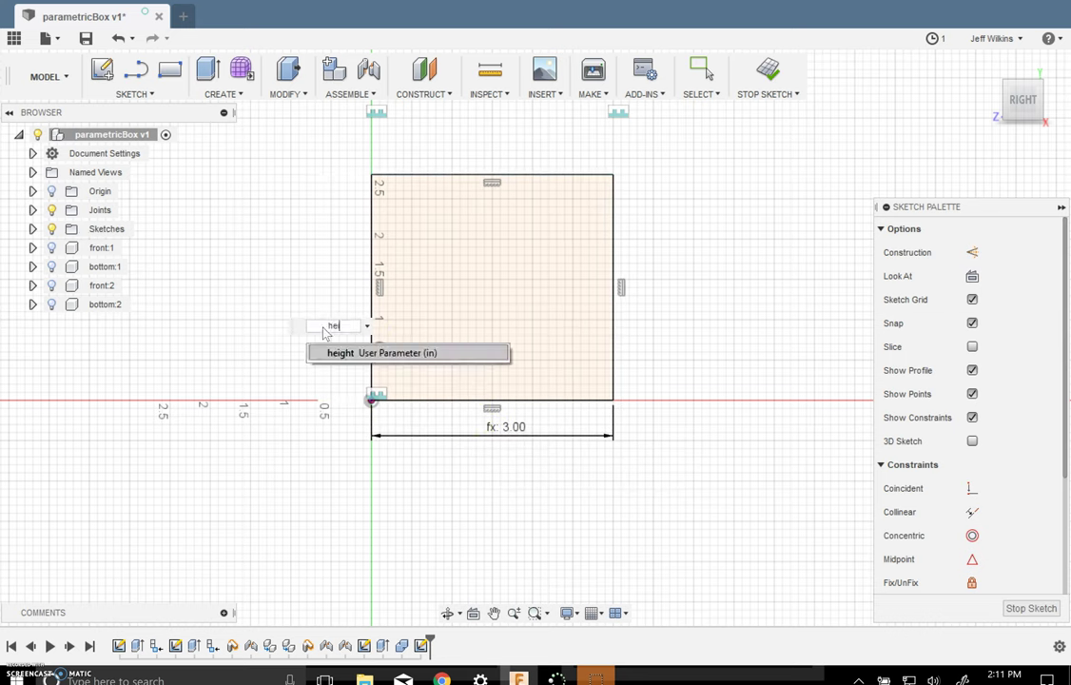
key("Return")
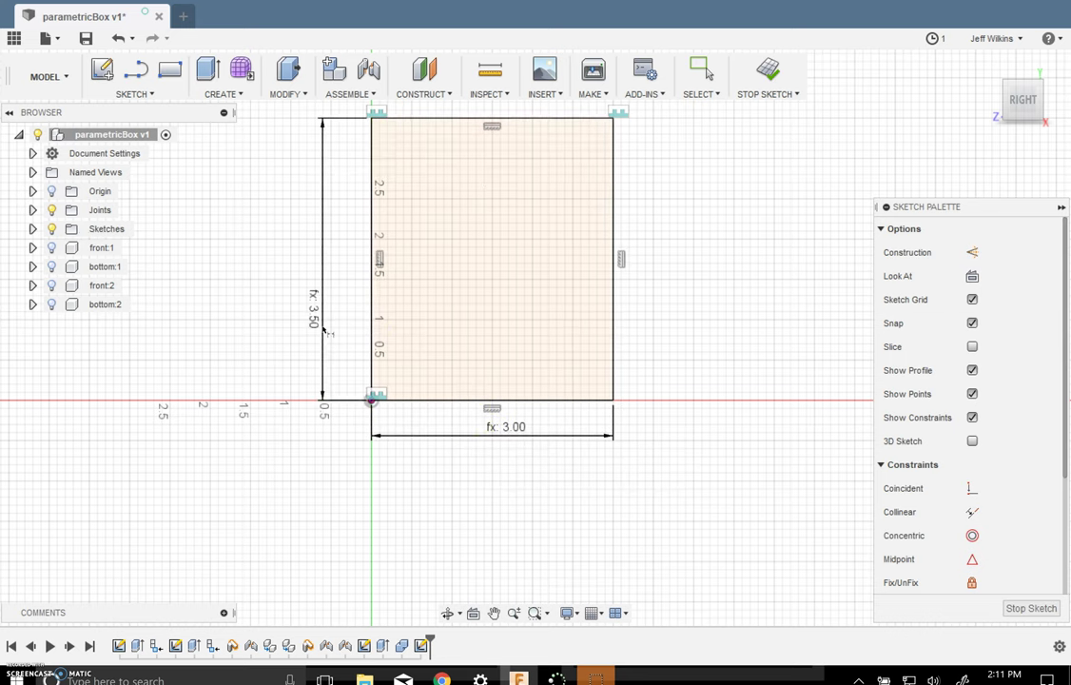
Finish the sketch and extrude the rectangle by the thickness parameter into a new body.
left_click(769, 82)
left_click(208, 70)
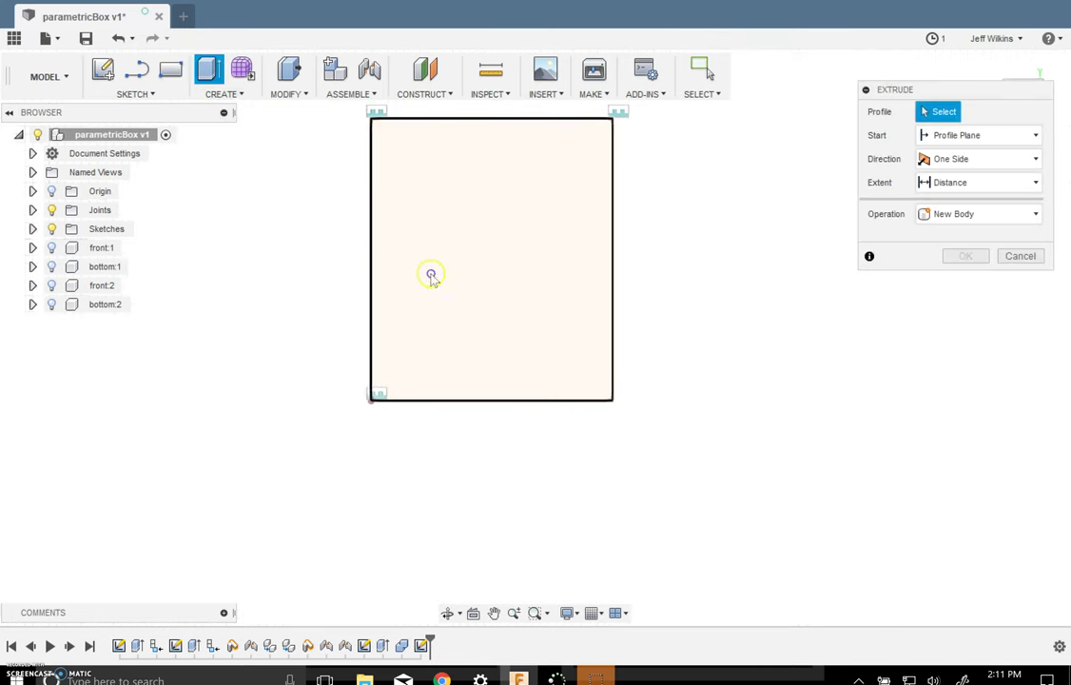
left_click(432, 277)
type("thic")
key("Return")
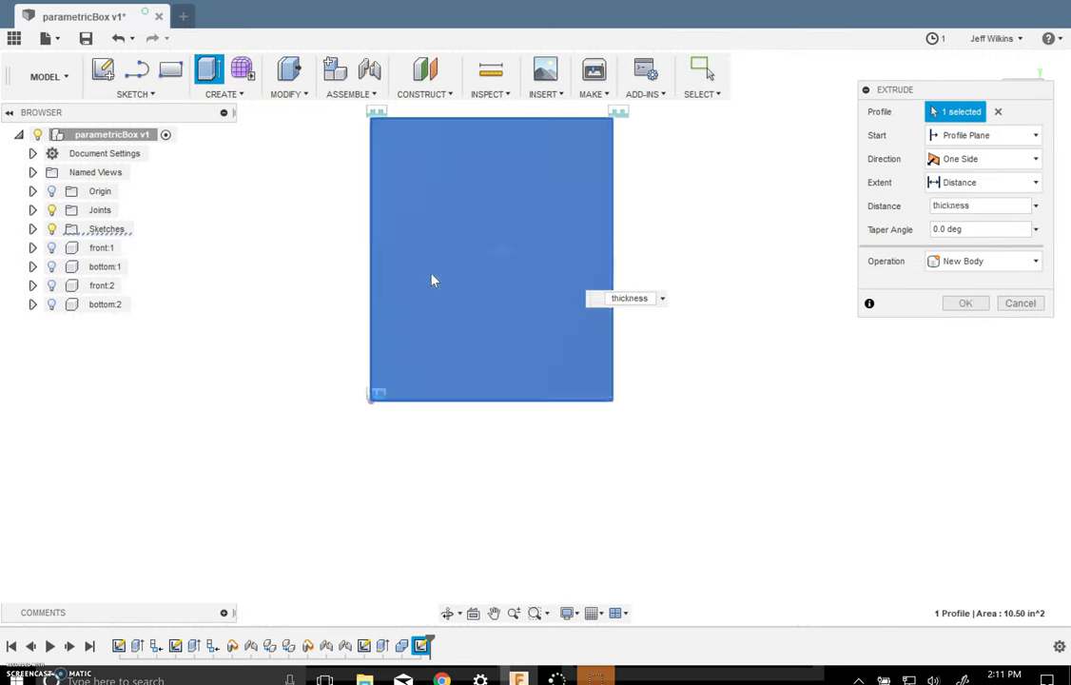
key("Return")
left_click(980, 101)
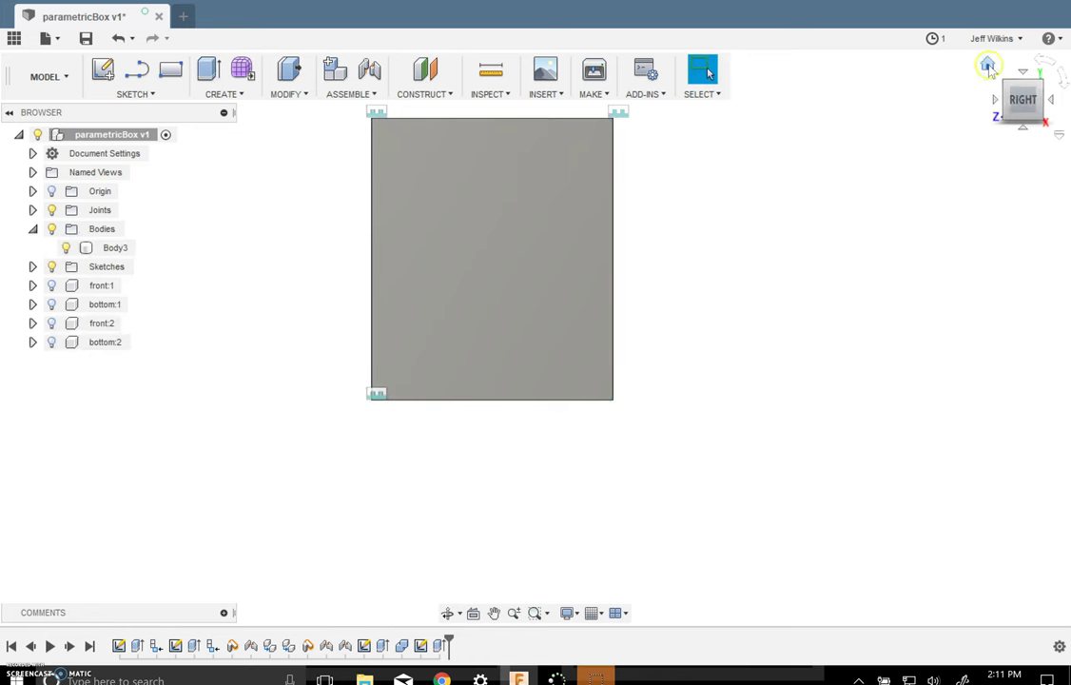
left_click(988, 67)
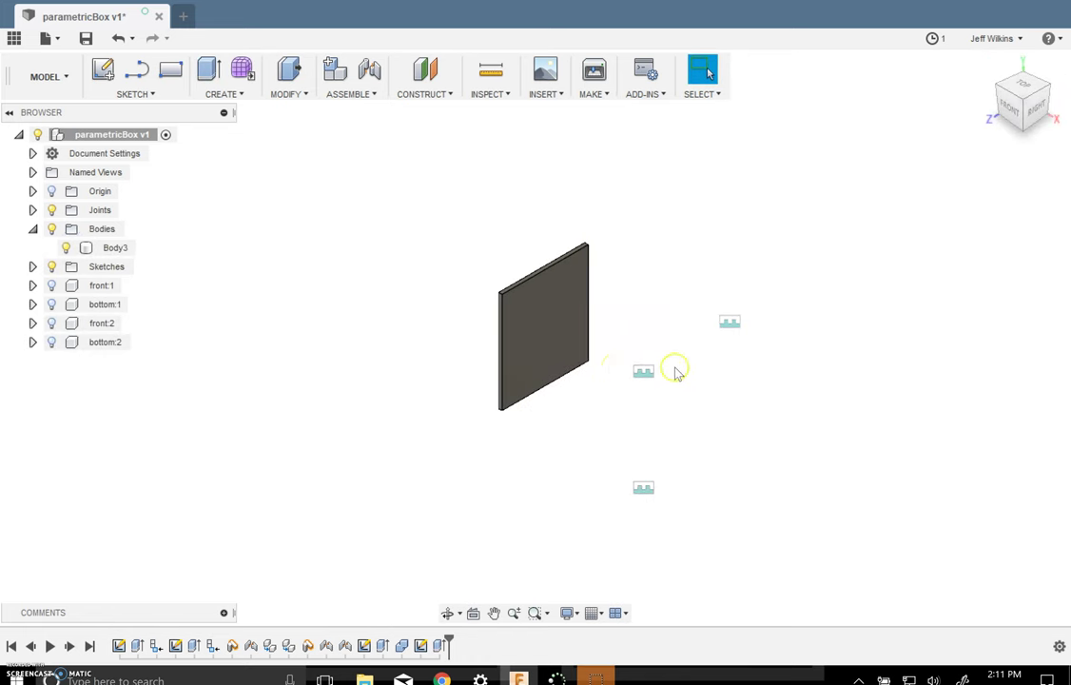
scroll(676, 373, "up", 3)
Convert the Body3 panel into a component named side:1.
right_click(114, 247)
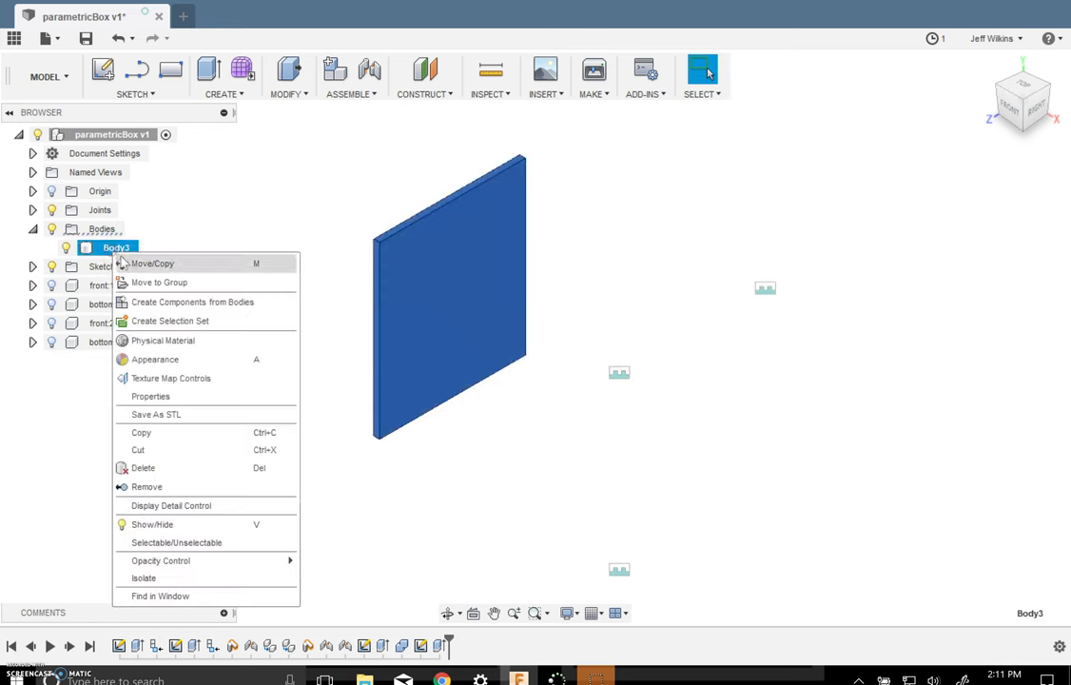
left_click(152, 301)
left_click(125, 321)
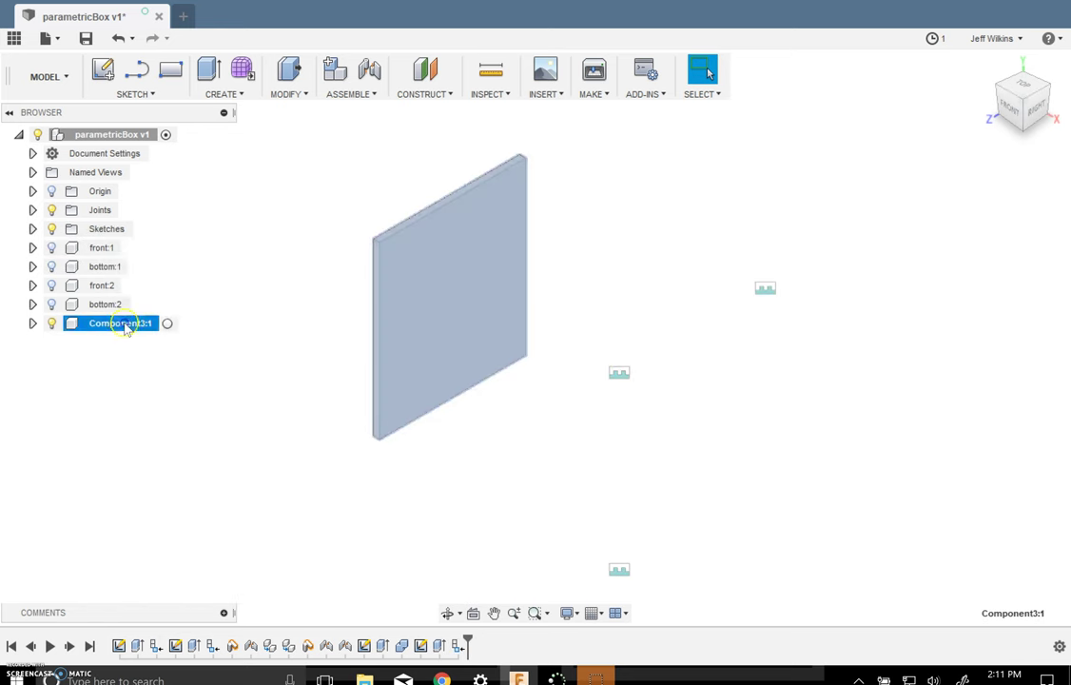
type("side")
key("Return")
Copy side:1 and paste it into the root as side:2, moved 7.50 in along X.
right_click(108, 325)
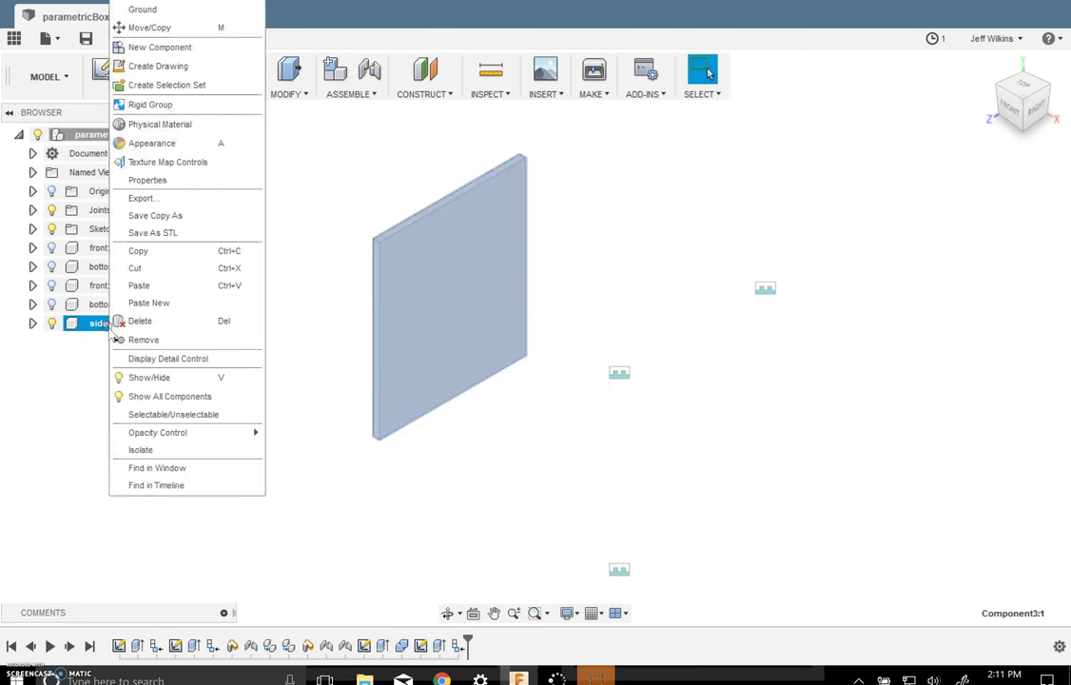
left_click(139, 249)
right_click(99, 134)
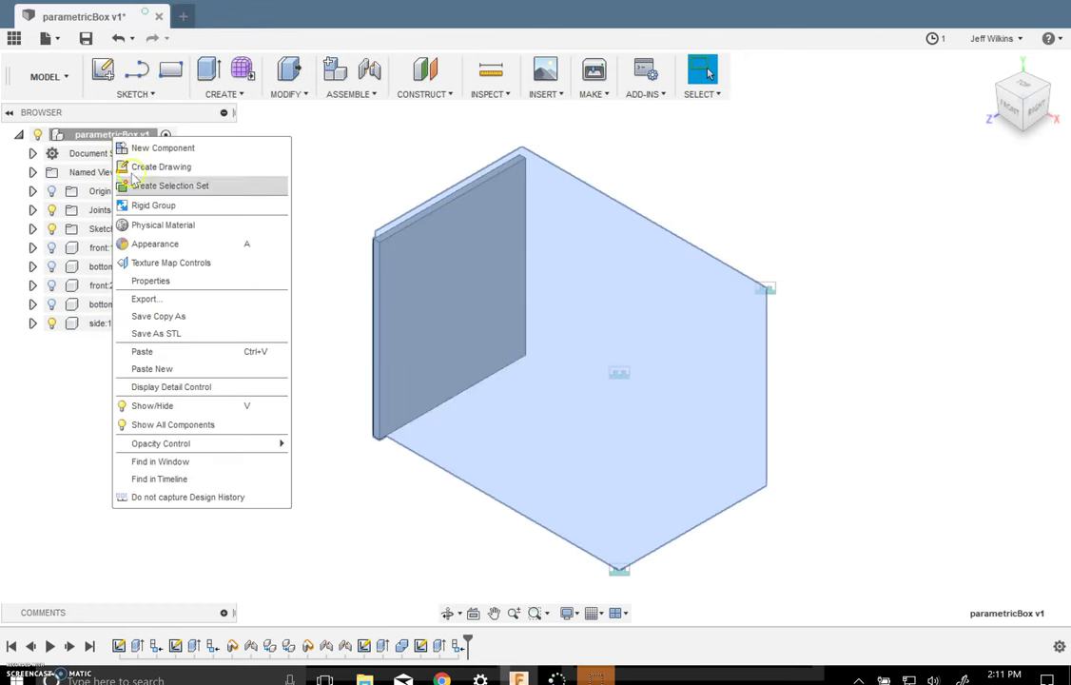
left_click(142, 351)
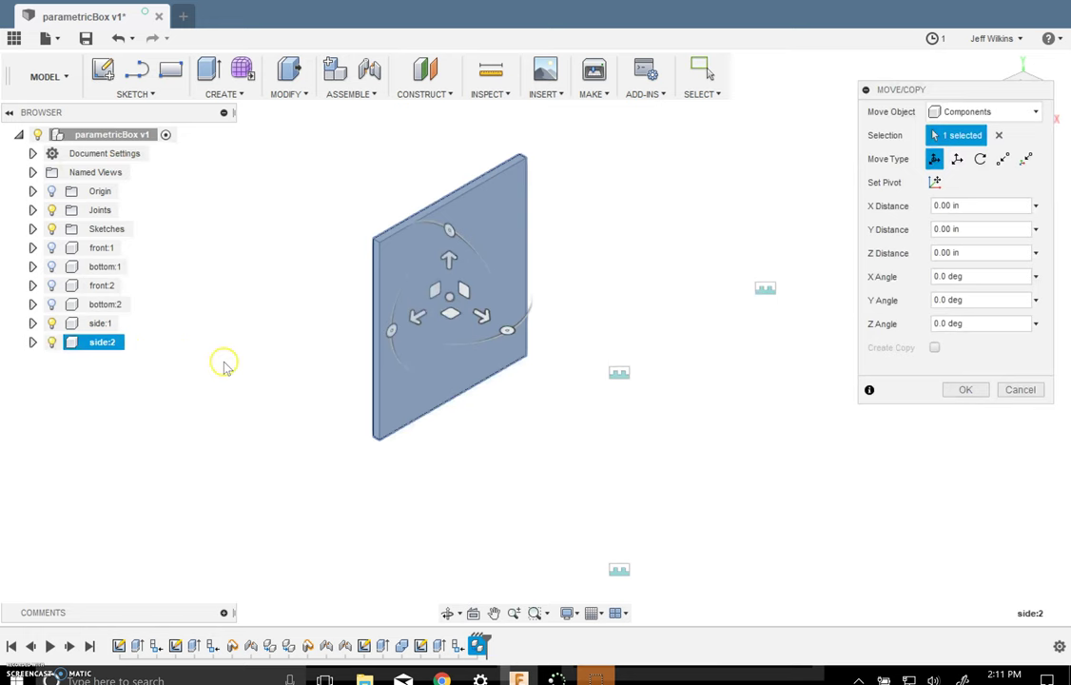
left_click_drag(483, 315, 853, 499)
Confirm side:2's position and show bottom:2, front:2, bottom:1 and front:1 again.
left_click(963, 390)
left_click(706, 430)
left_click(52, 304)
left_click(51, 285)
left_click(51, 267)
left_click(52, 248)
middle_click_drag(204, 449, 326, 370, "shift")
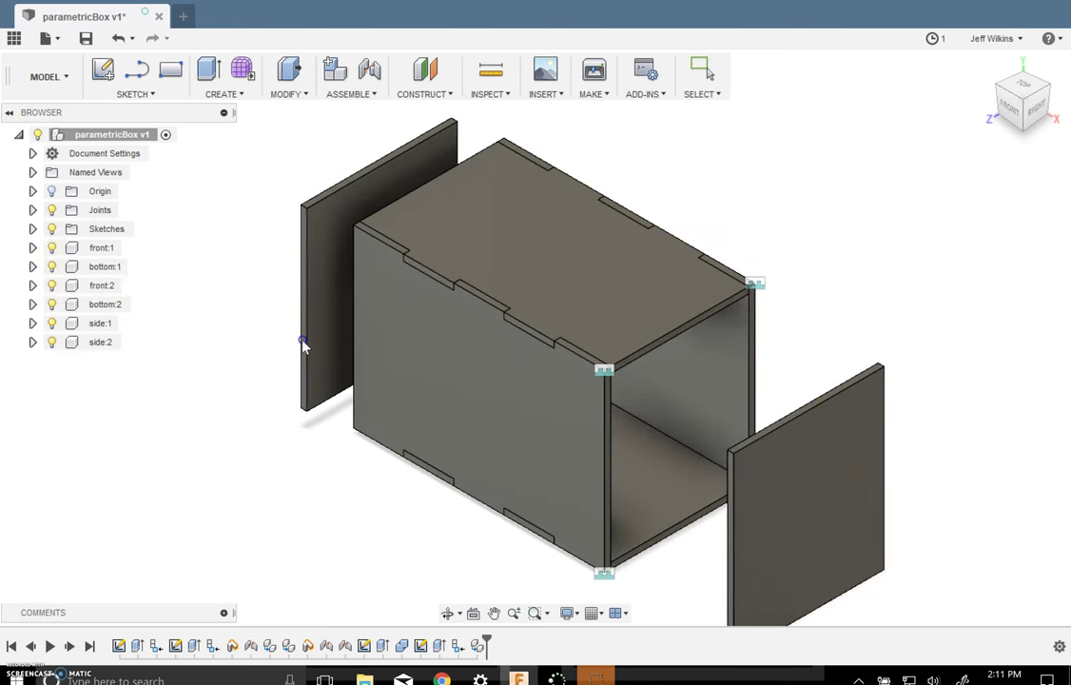
left_click_drag(303, 342, 313, 373)
Rigidly joint the side panel to the box corner using Capture Position and Flip.
left_click(369, 84)
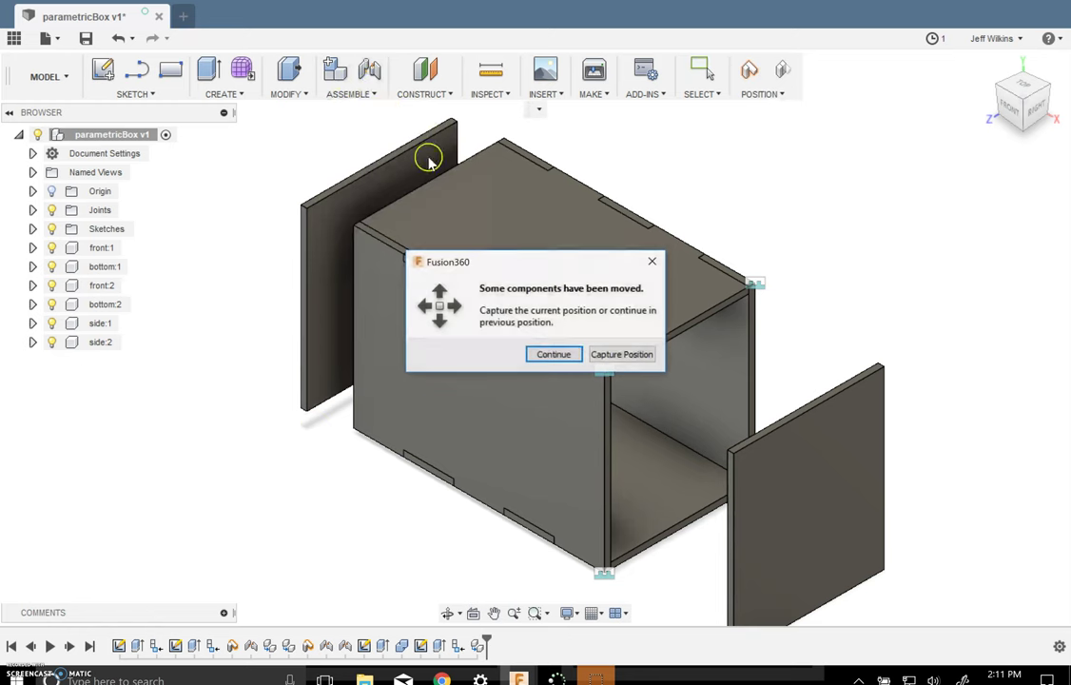
left_click(643, 362)
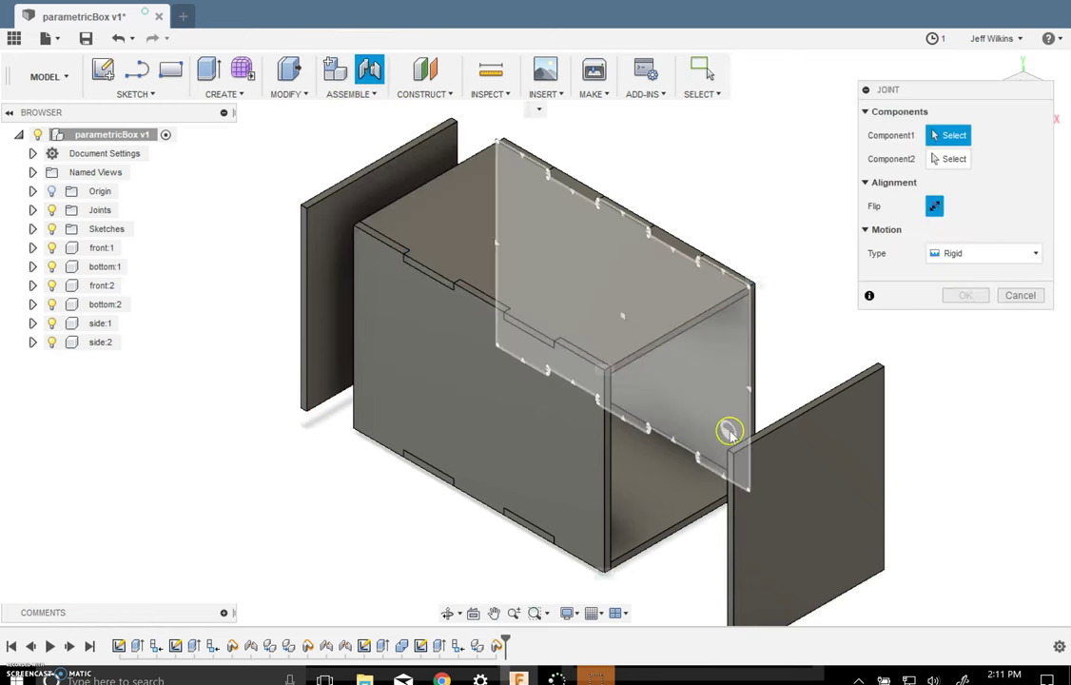
scroll(732, 447, "up", 5)
left_click(742, 466)
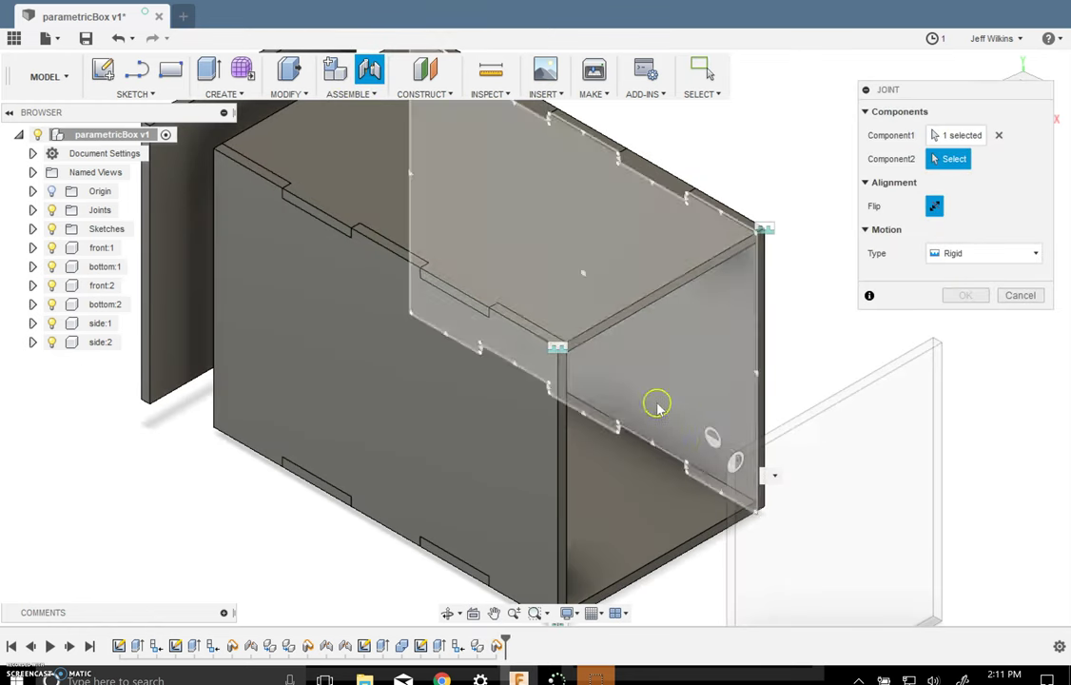
scroll(563, 350, "up", 5)
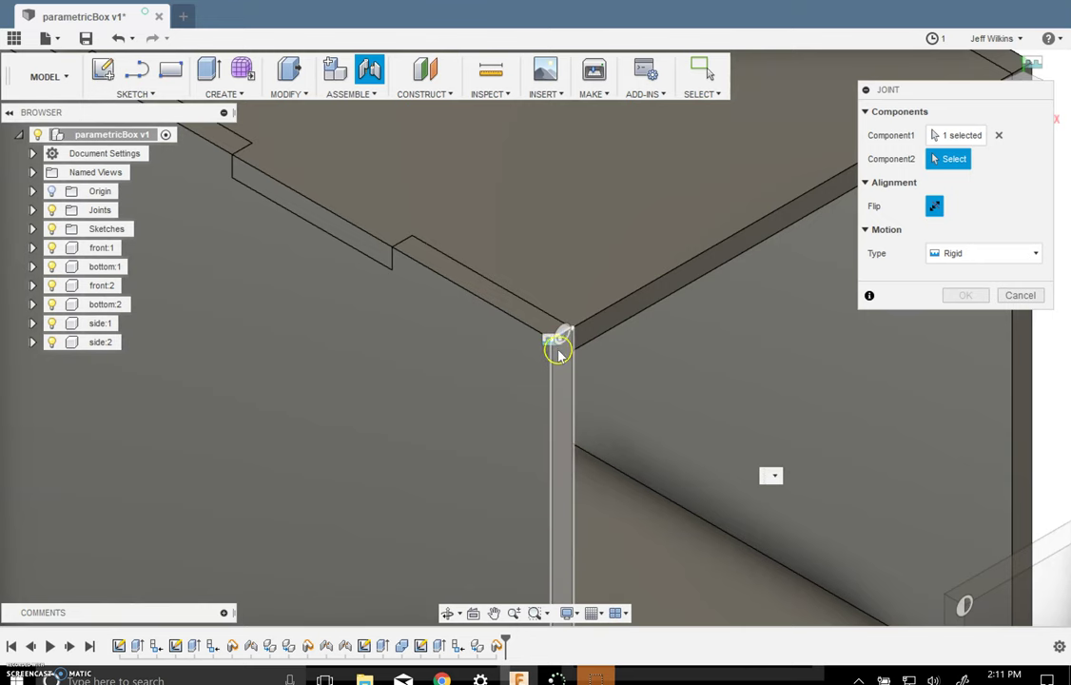
scroll(557, 352, "up", 5)
left_click(549, 326)
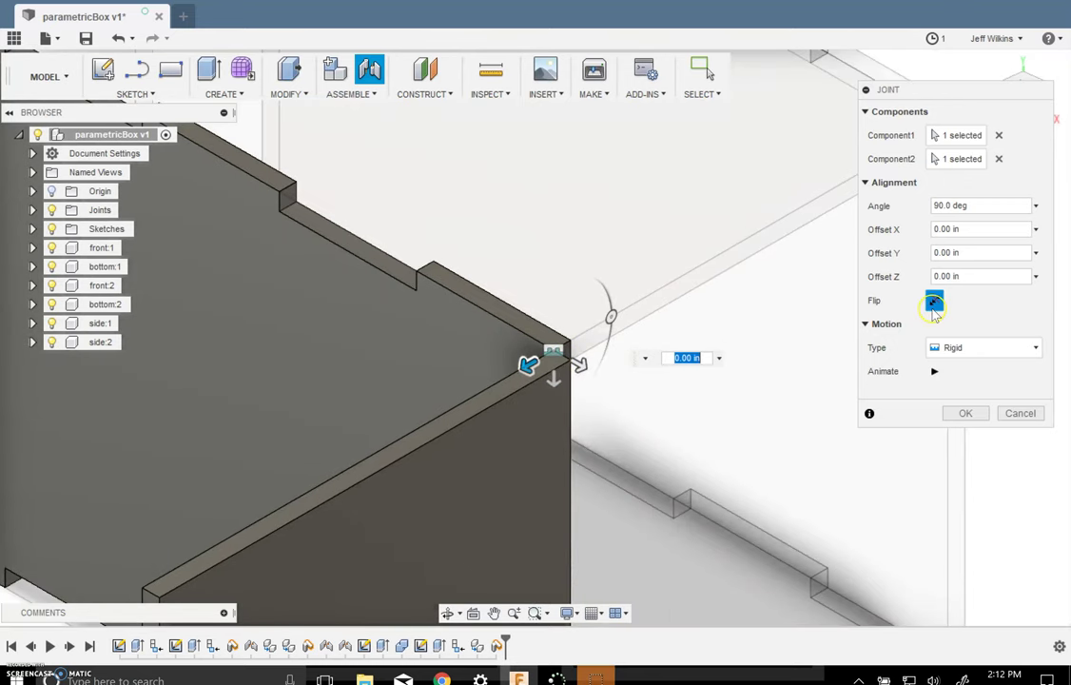
left_click(934, 302)
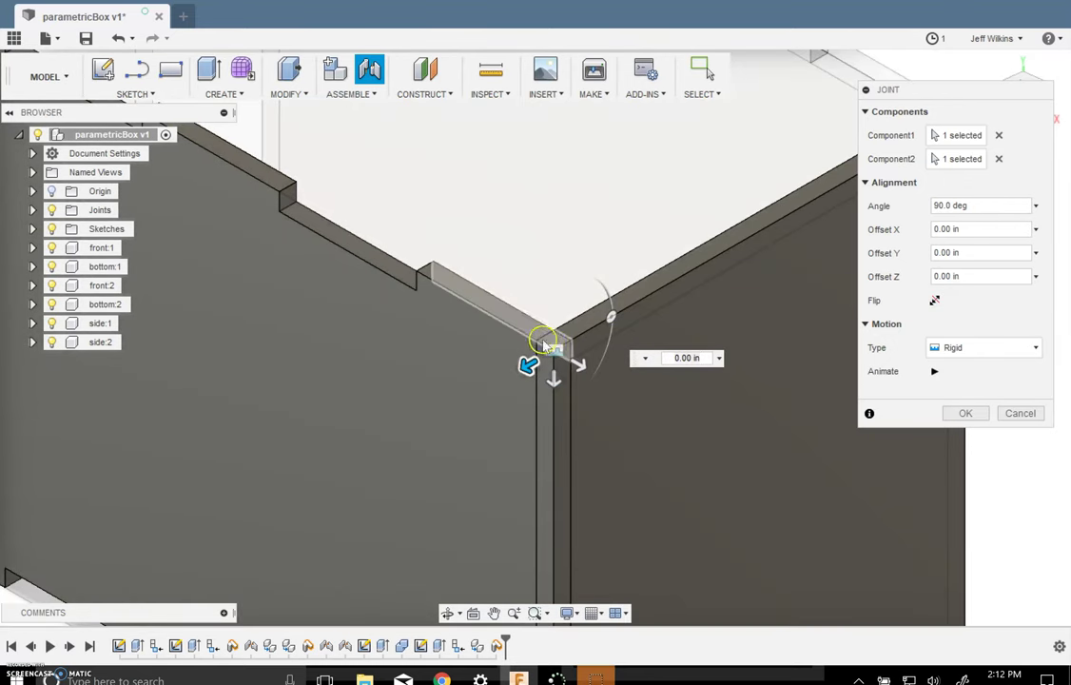
left_click(965, 413)
Zoom to check the seated panel, then start a Joint for the other side panel.
scroll(777, 442, "down", 5)
scroll(641, 382, "up", 4)
scroll(637, 382, "down", 2)
scroll(652, 380, "down", 3)
scroll(653, 382, "up", 3)
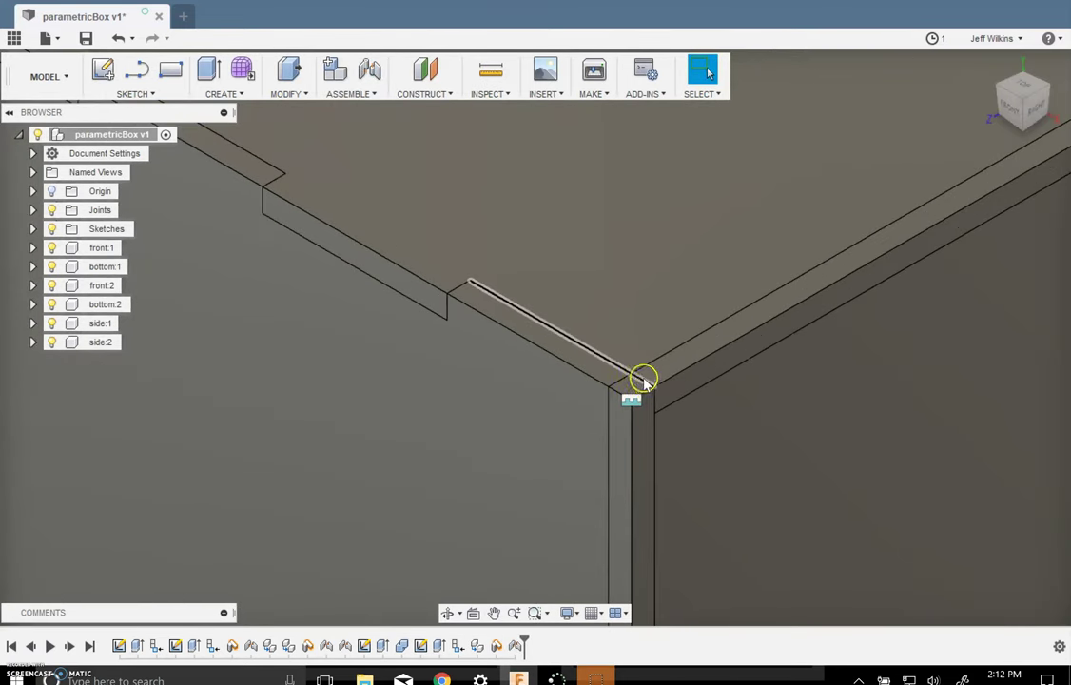
scroll(655, 390, "down", 2)
scroll(654, 397, "down", 3)
scroll(327, 198, "up", 5)
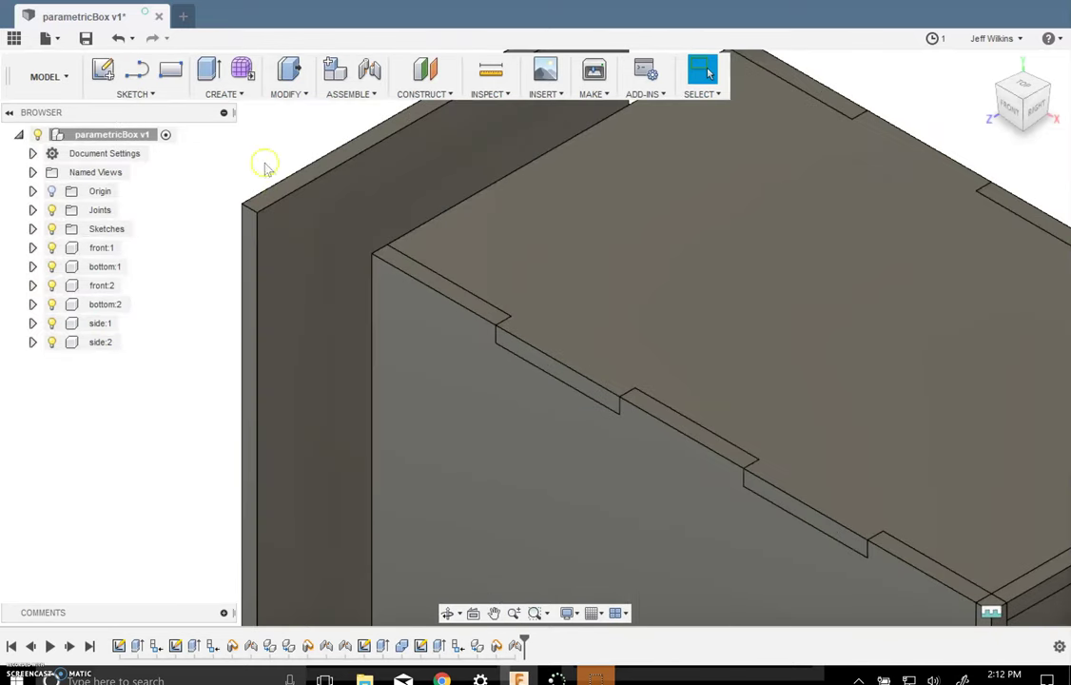
left_click(369, 69)
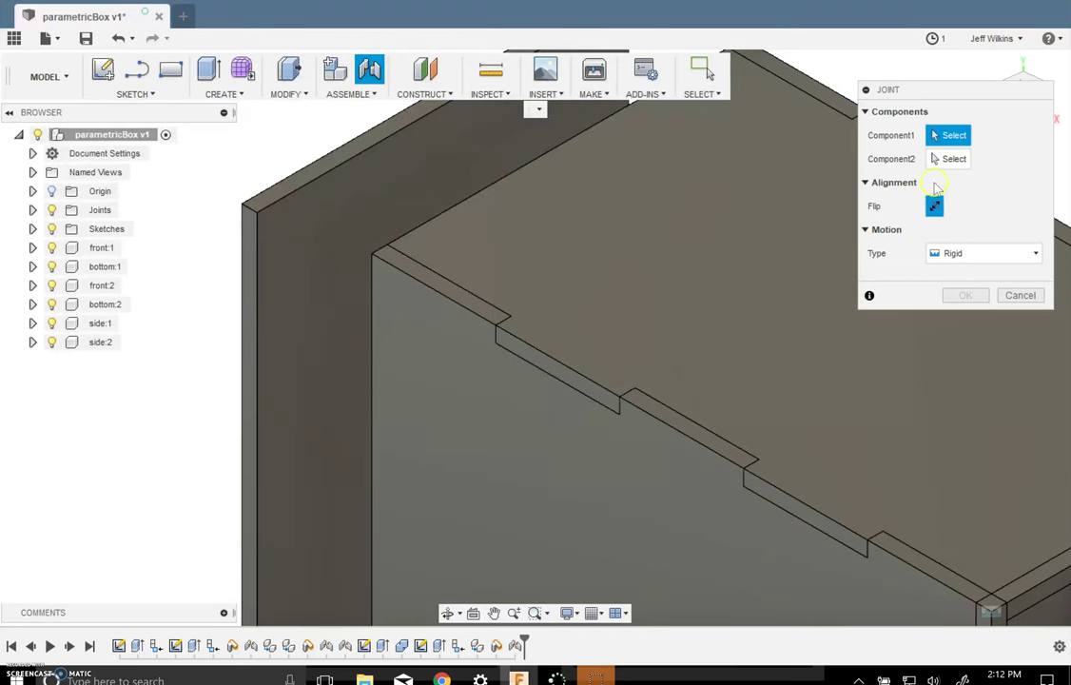
Clear the joint's flip option and turn the view to the box's other side.
scroll(793, 310, "down", 5)
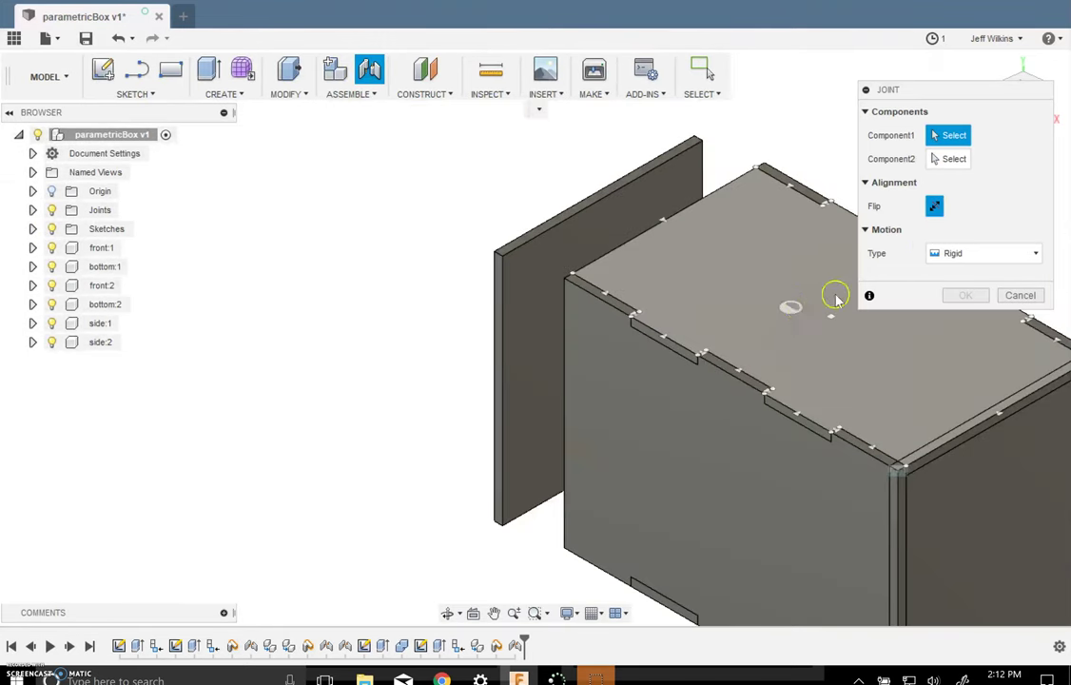
left_click(932, 206)
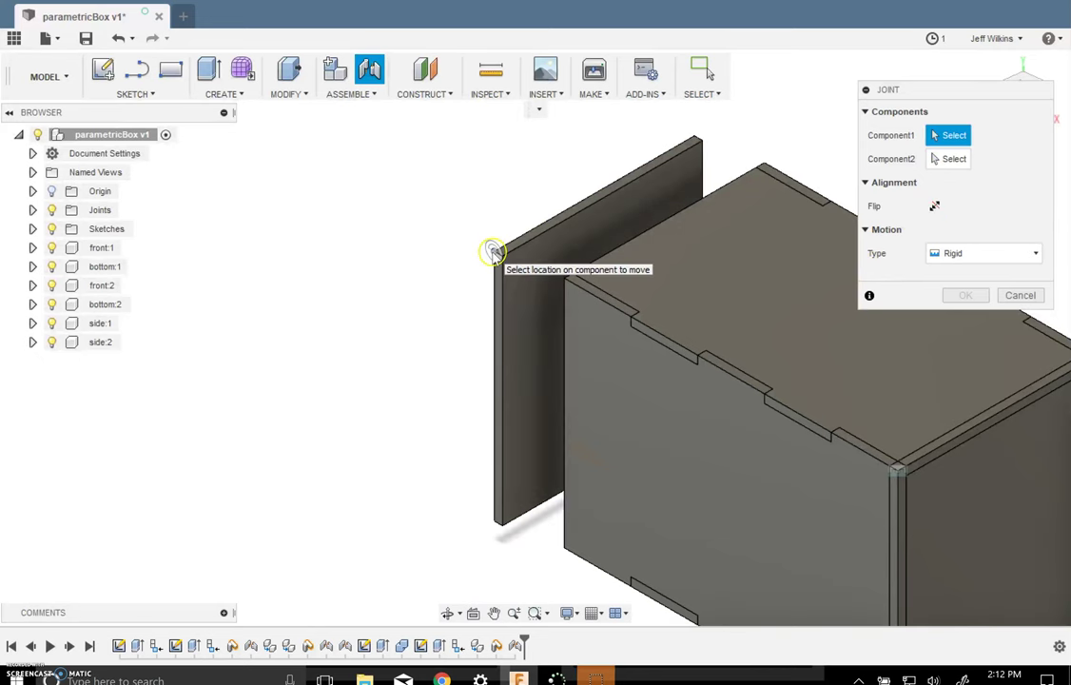
left_click(1024, 76)
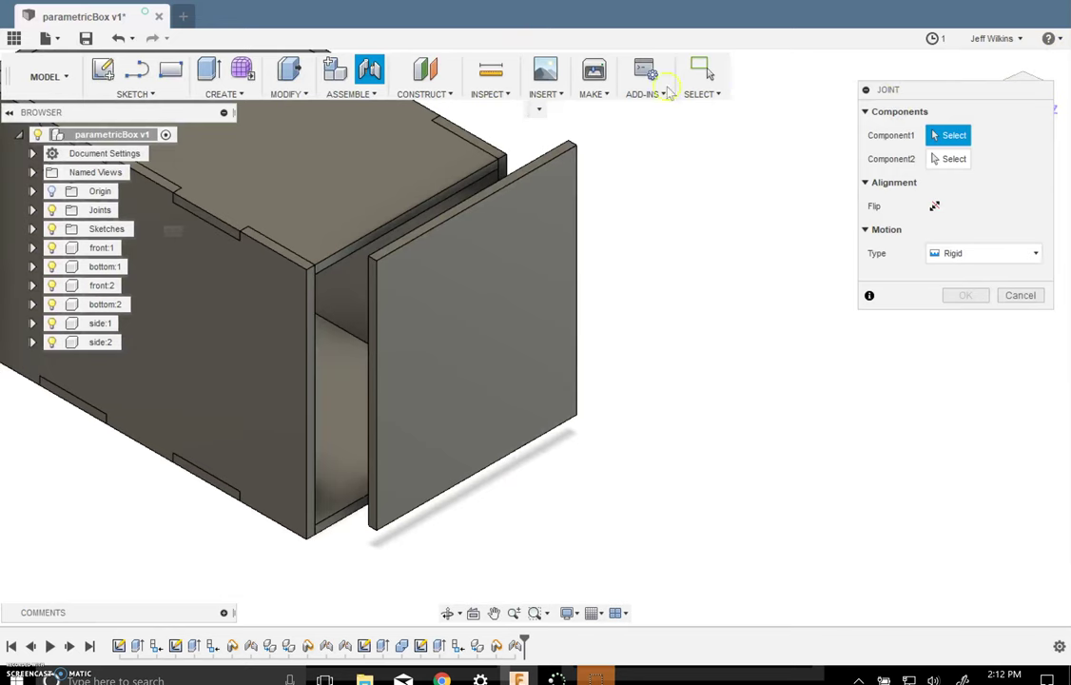
scroll(499, 160, "up", 3)
scroll(505, 157, "up", 2)
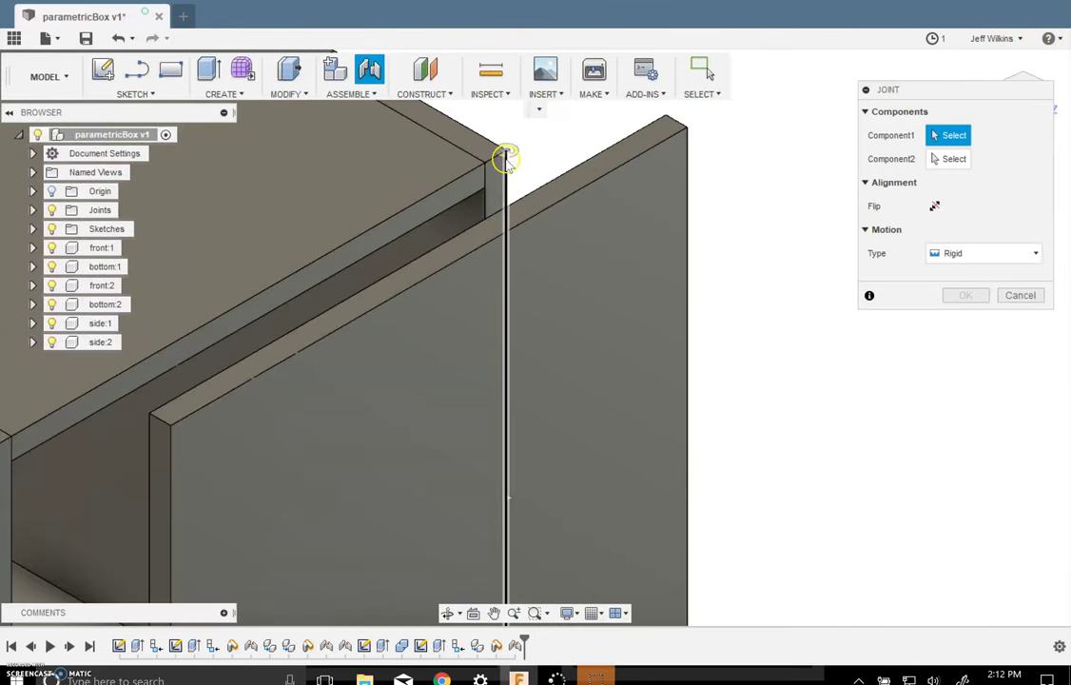
left_click(501, 164)
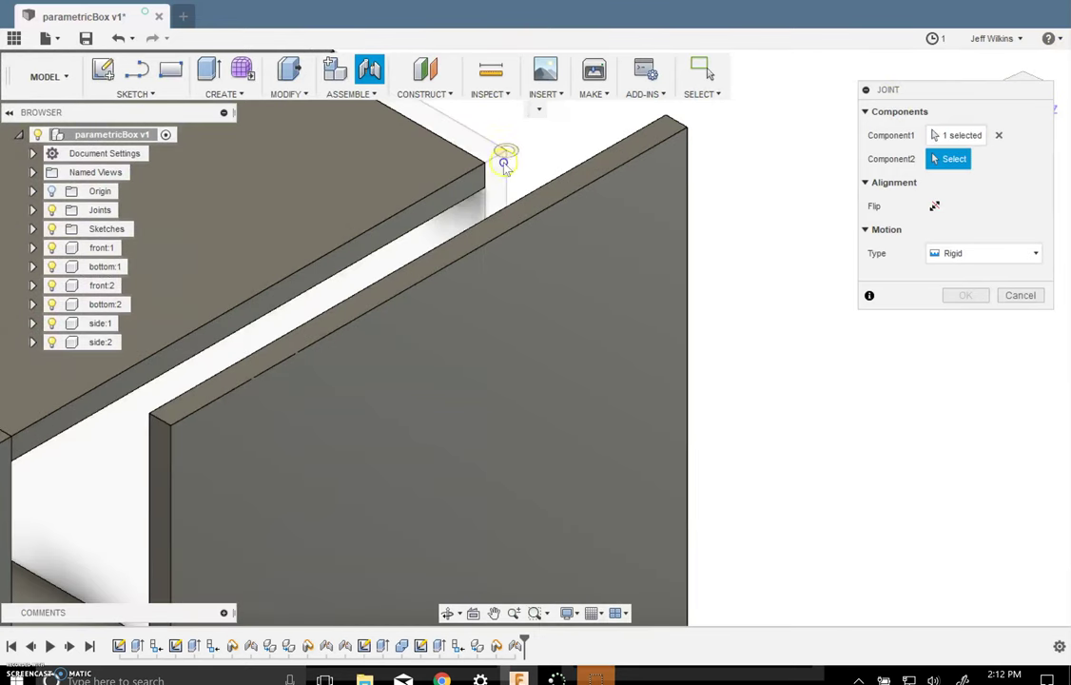
left_click(859, 143)
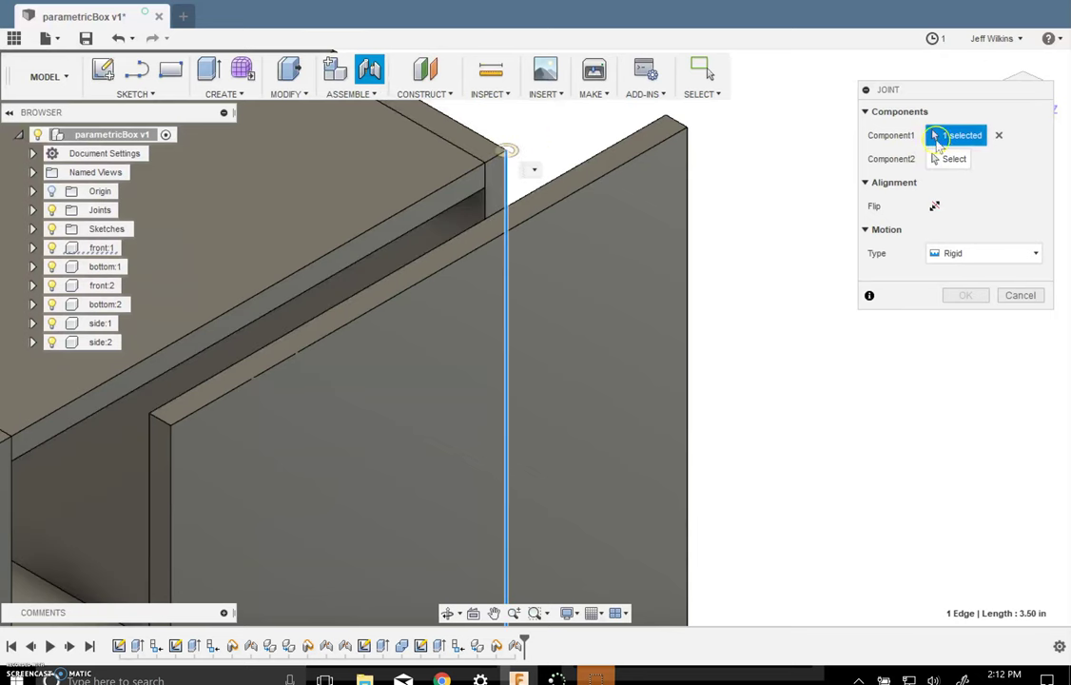
Join the side panel's top edge to the box's top corner, flipped, then zoom out.
left_click(502, 165)
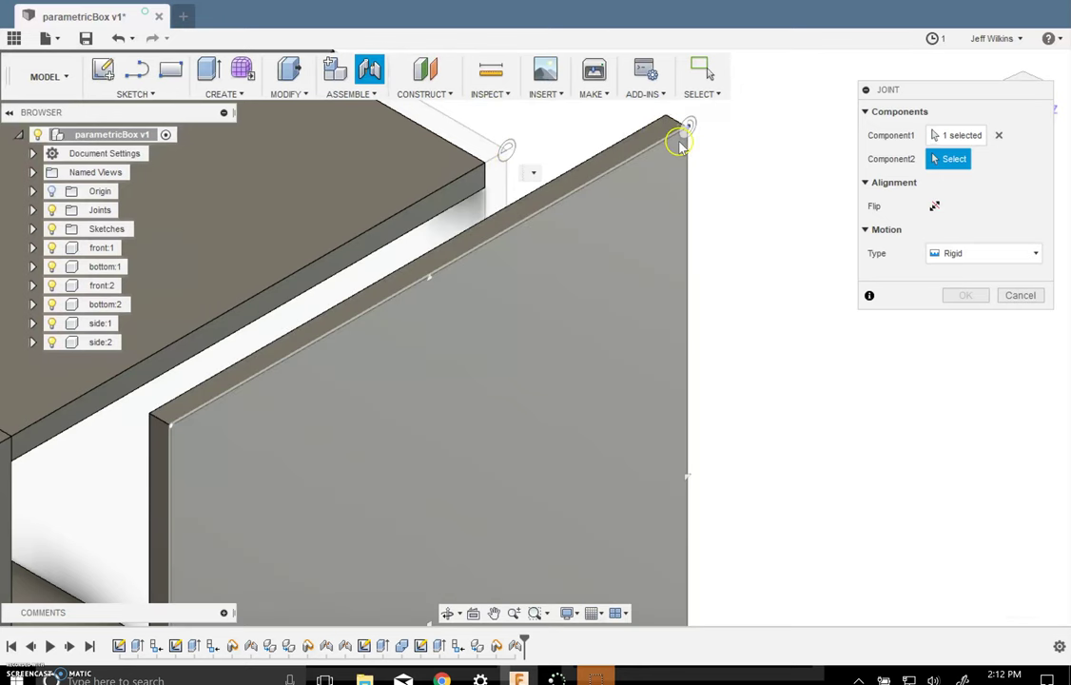
left_click(686, 127)
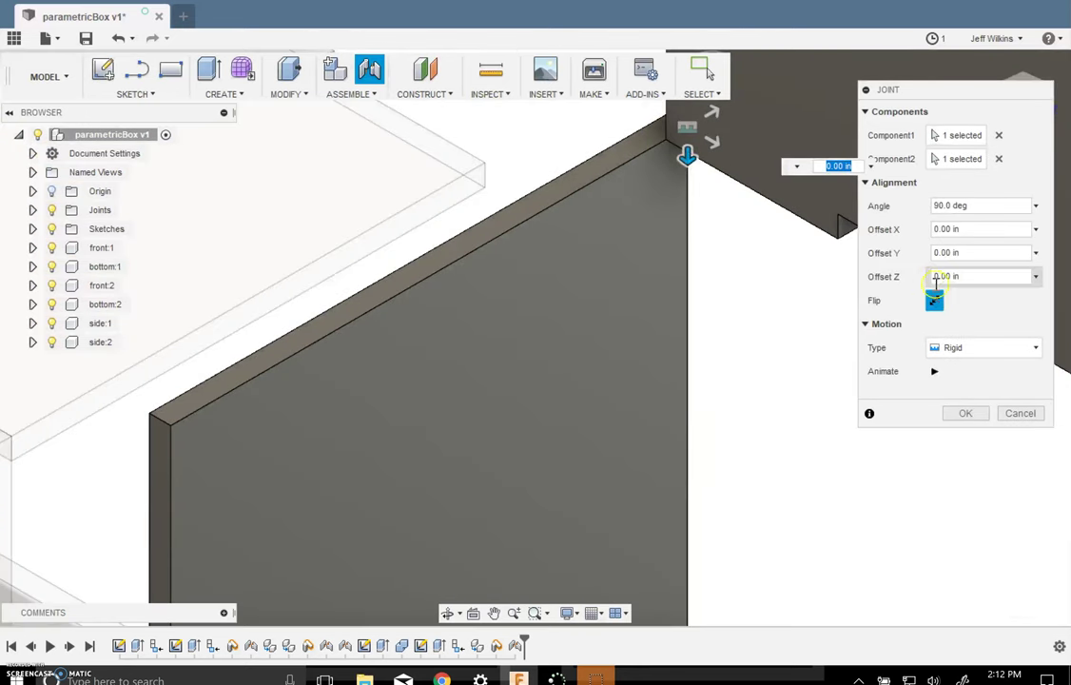
left_click(935, 300)
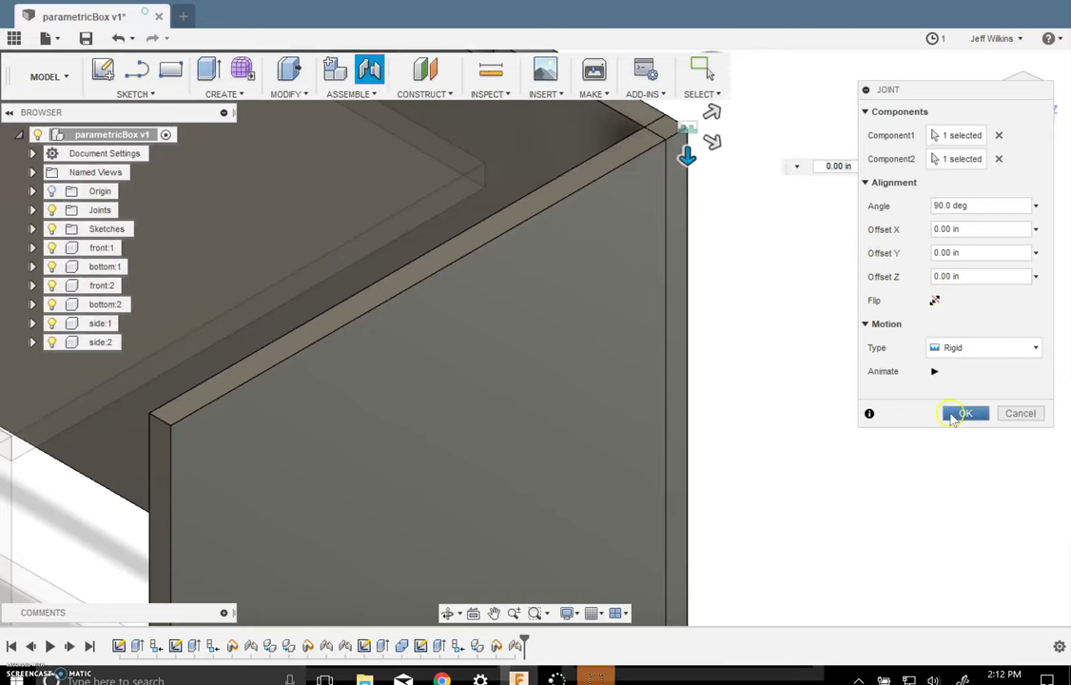
left_click(951, 412)
scroll(870, 357, "down", 5)
scroll(861, 356, "down", 1)
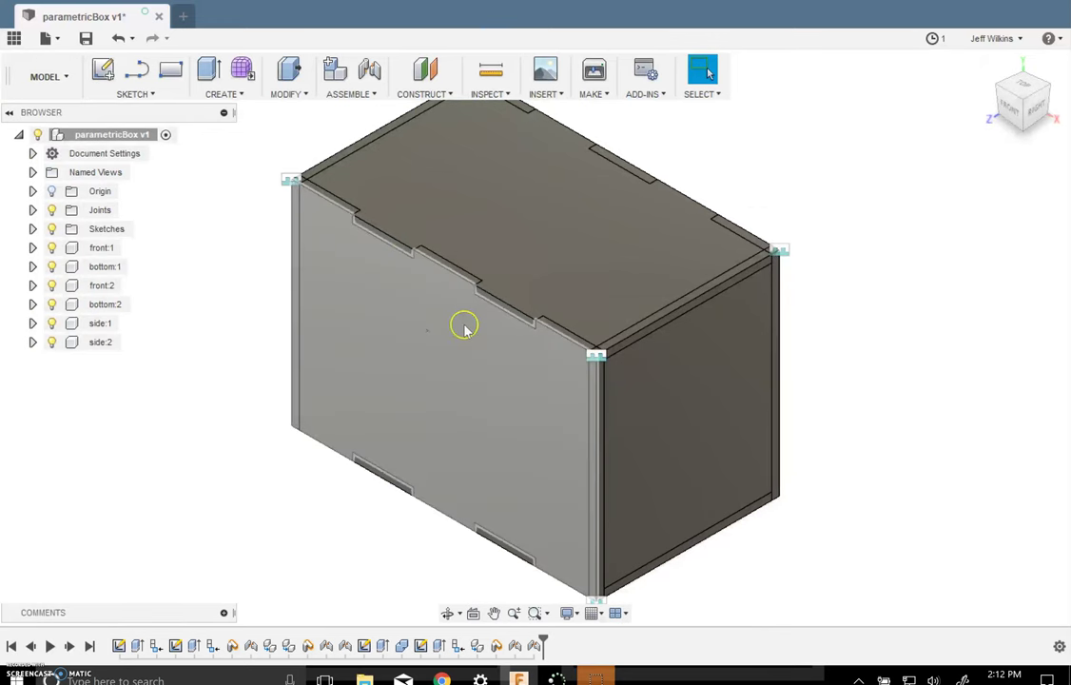
scroll(705, 439, "down", 4)
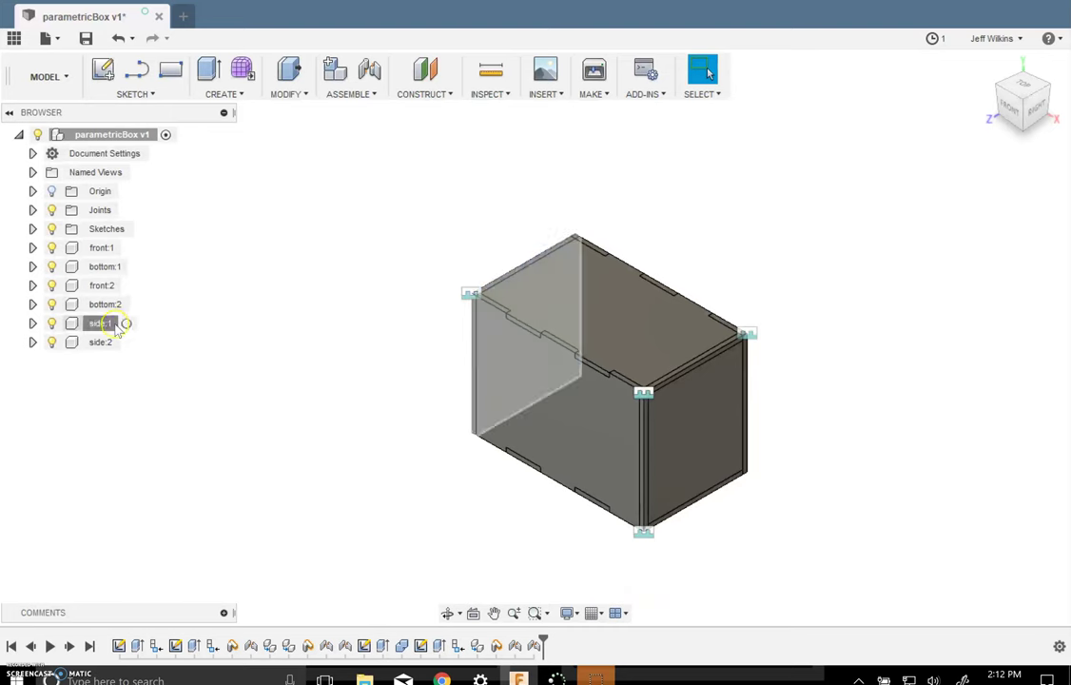
Activate the side:1 component and start a new sketch on its side face.
left_click(129, 324)
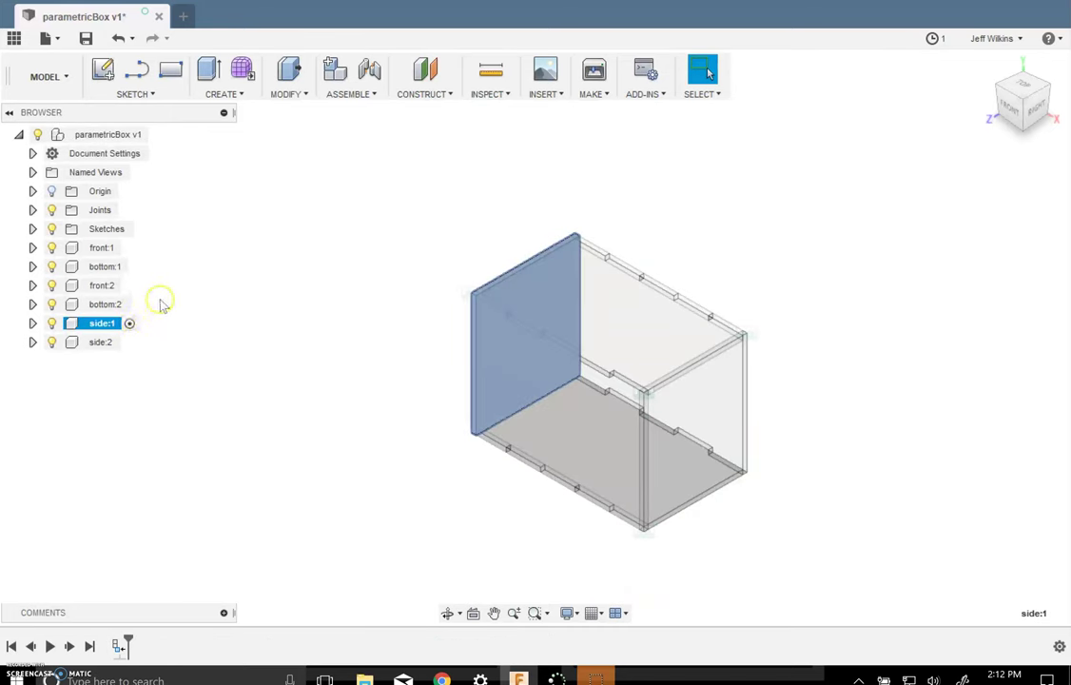
left_click(103, 69)
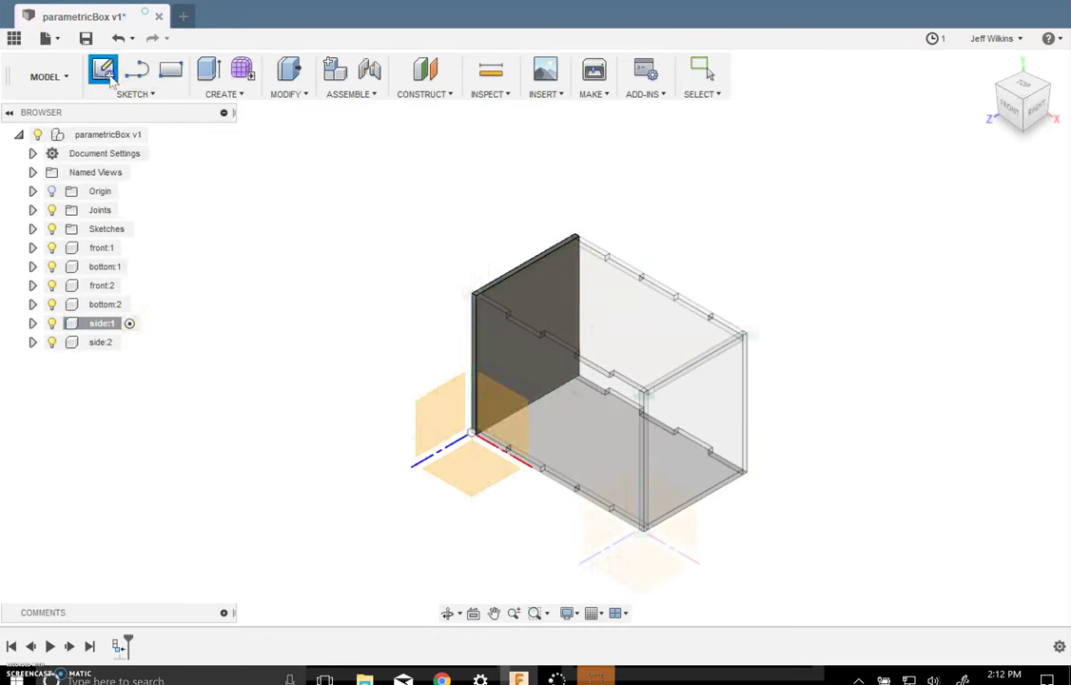
middle_click_drag(590, 351, 390, 350, "shift")
left_click(461, 343)
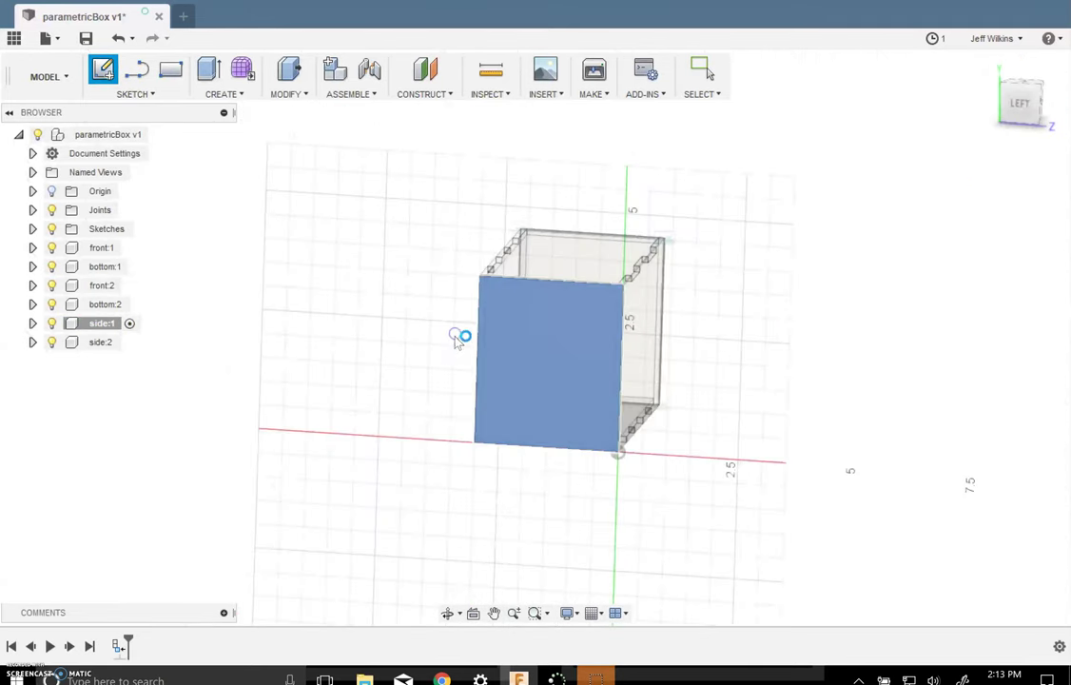
scroll(585, 274, "up", 2)
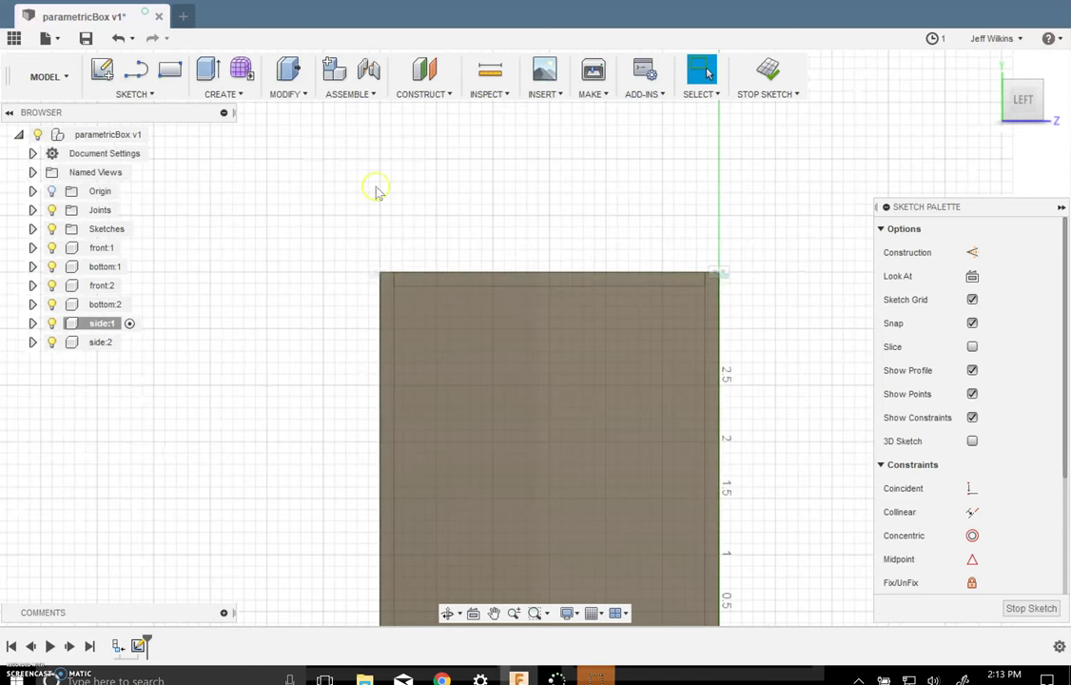
Draw five adjoining 2-point rectangles along the side panel's top edge, left to right.
left_click(170, 70)
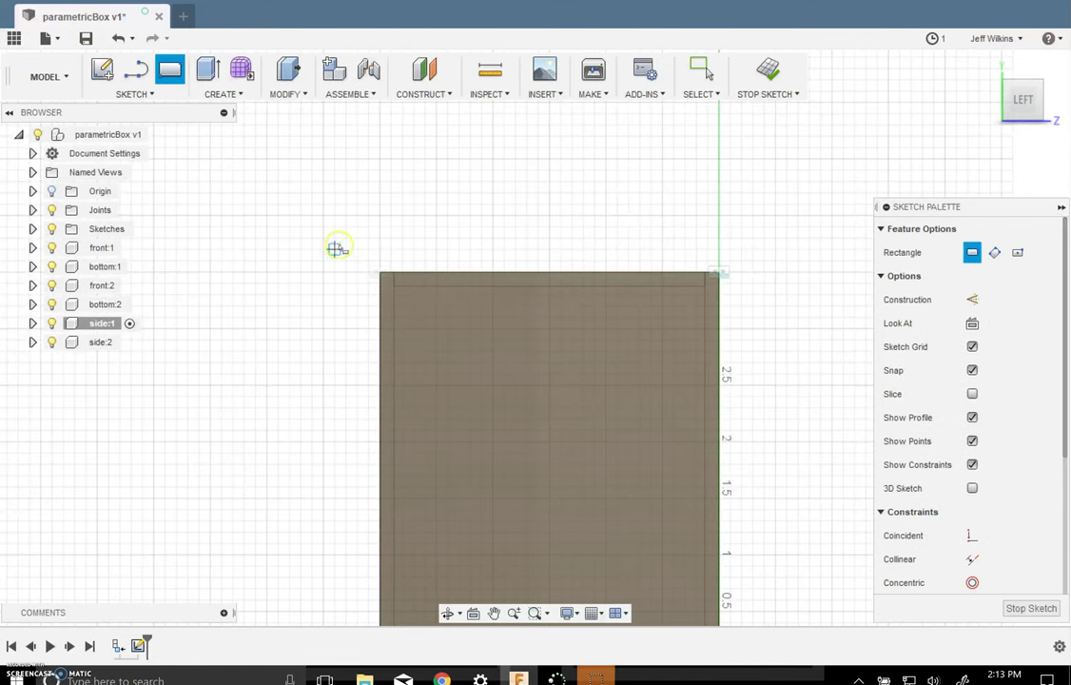
left_click(380, 274)
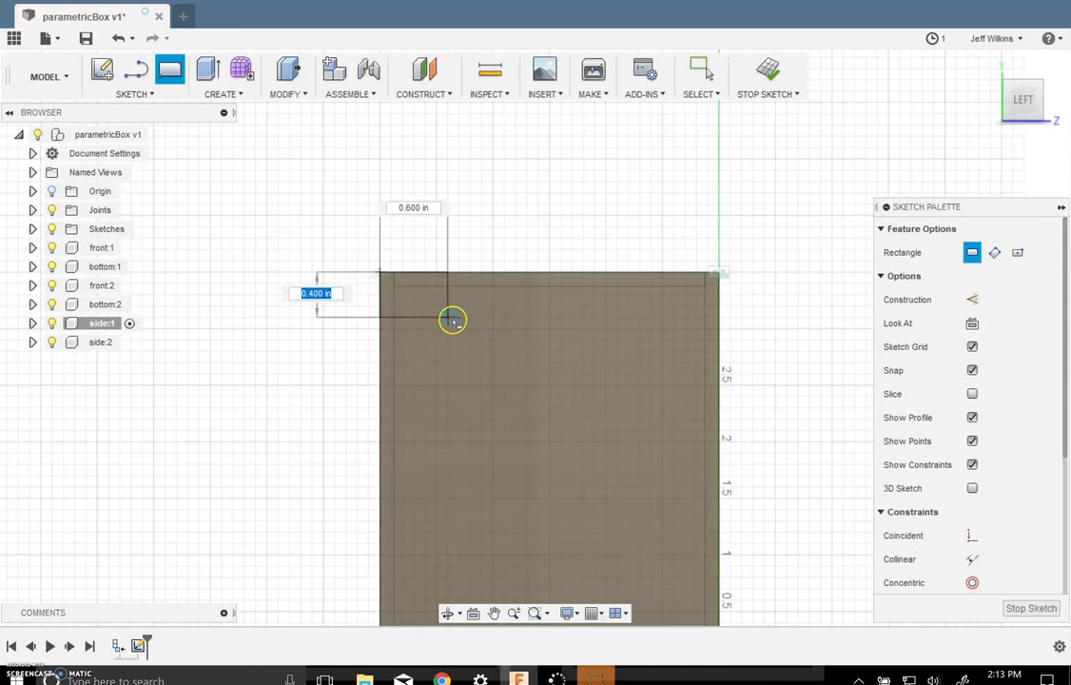
left_click(458, 318)
left_click(458, 274)
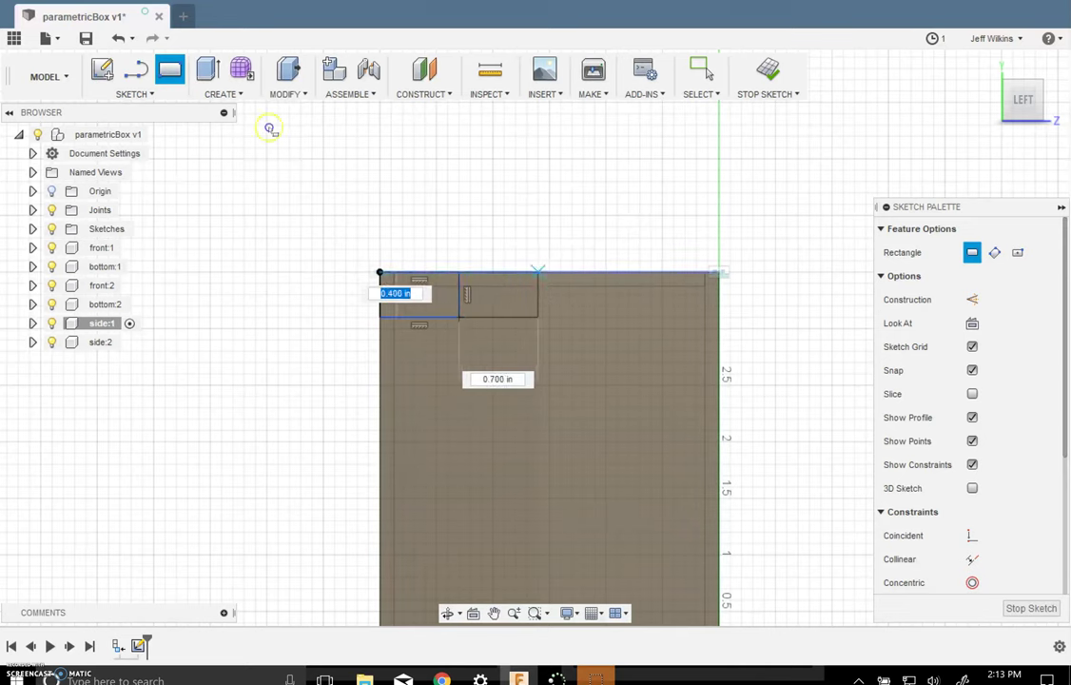
left_click(537, 318)
left_click(538, 316)
left_click(606, 316)
left_click(606, 273)
left_click(662, 315)
left_click(662, 274)
left_click(718, 316)
scroll(999, 490, "down", 4)
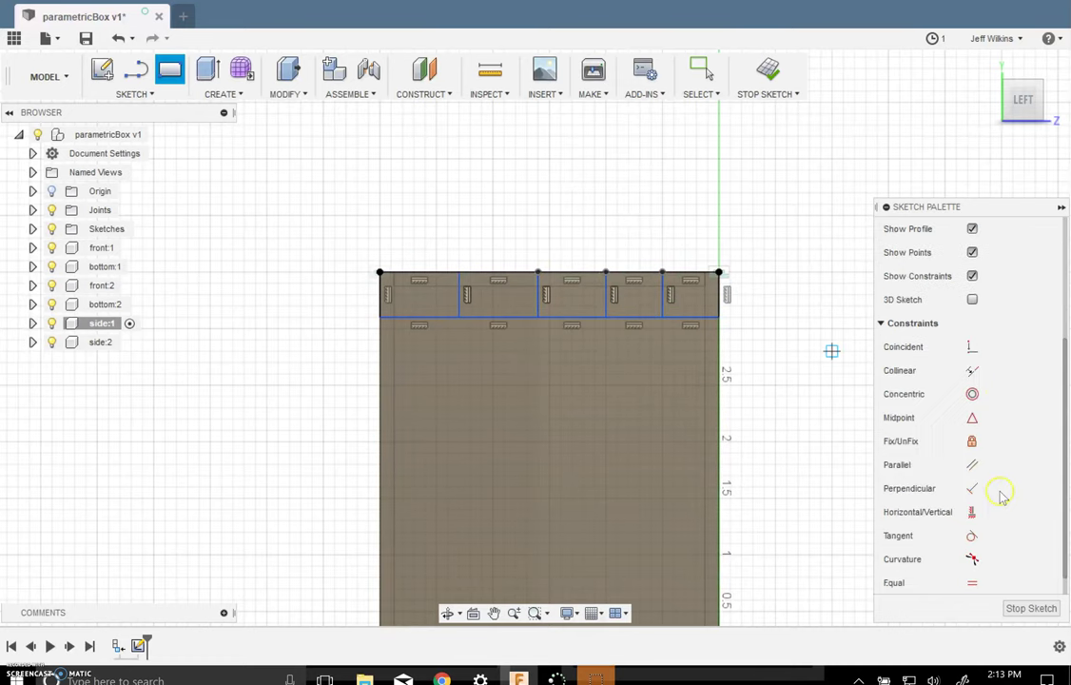
Apply Equal constraints so all five top-edge rectangles share the same width.
left_click(971, 581)
left_click(650, 319)
left_click(592, 320)
left_click(506, 318)
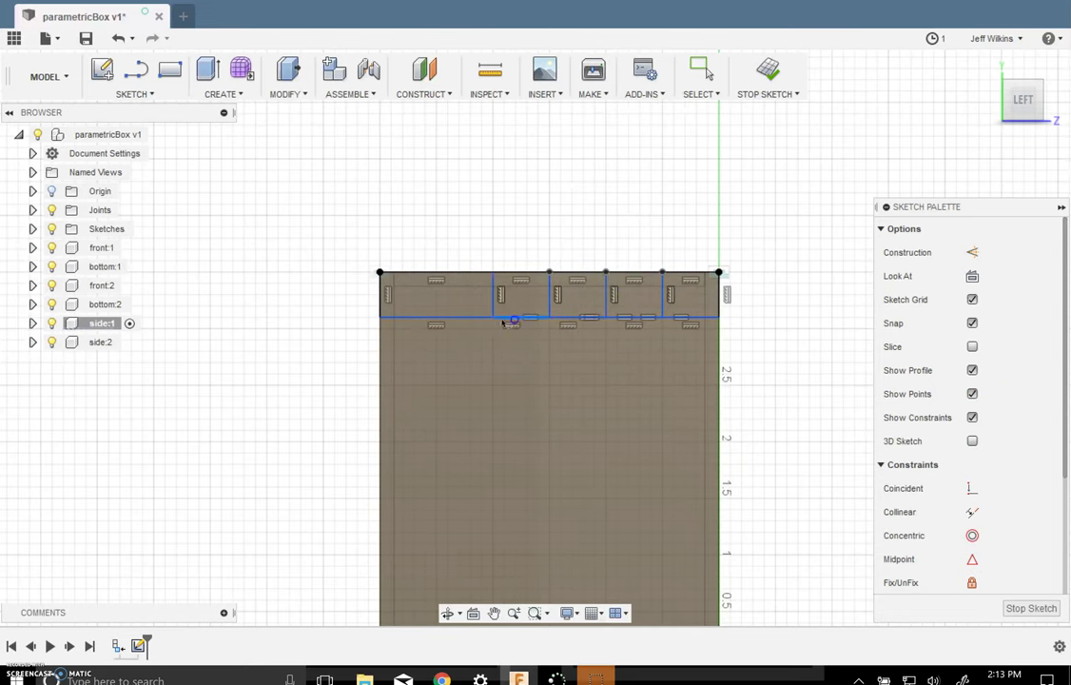
left_click(440, 340)
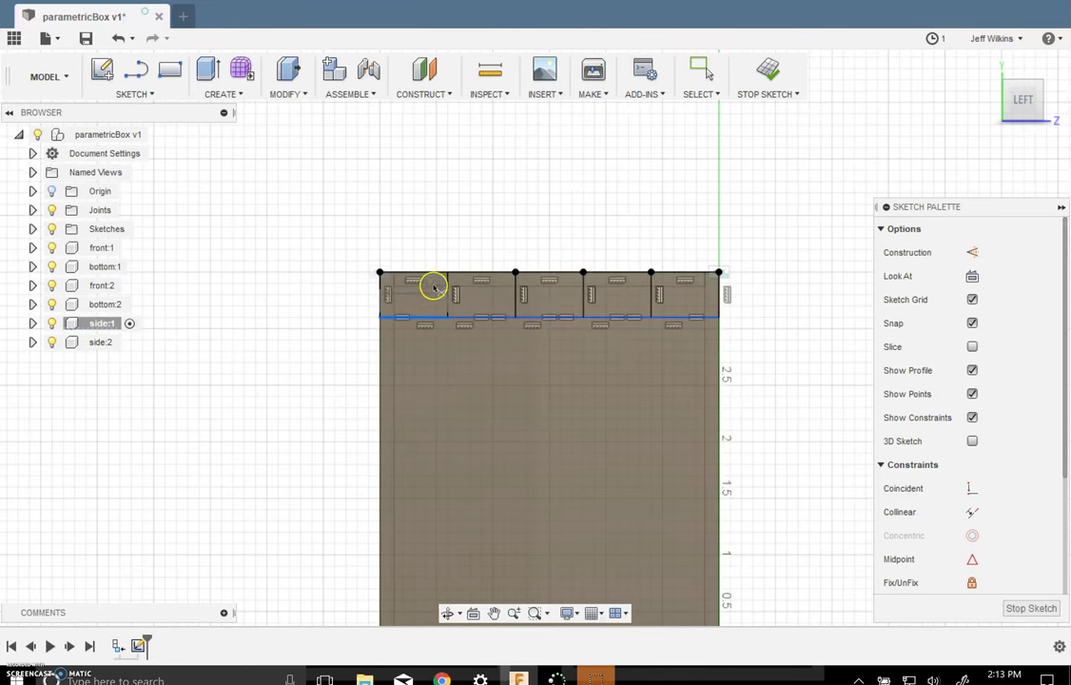
Dimension the rectangles' height as the 'thickness' parameter (0.125 in).
key("d")
left_click(380, 289)
left_click(341, 294)
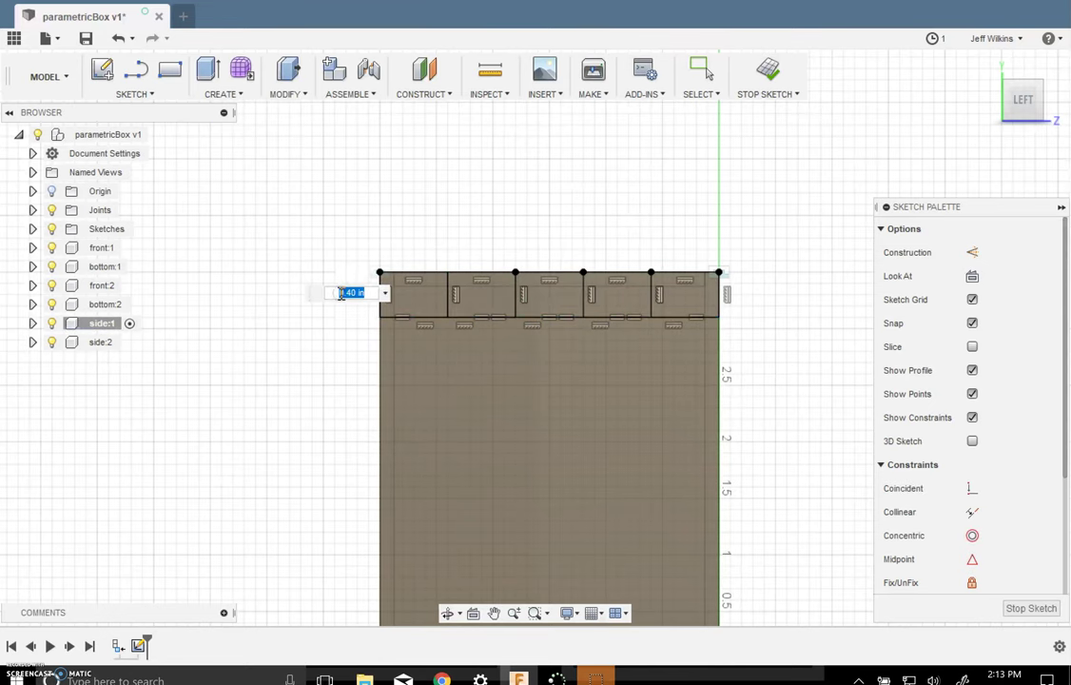
type("thickness")
key("Return")
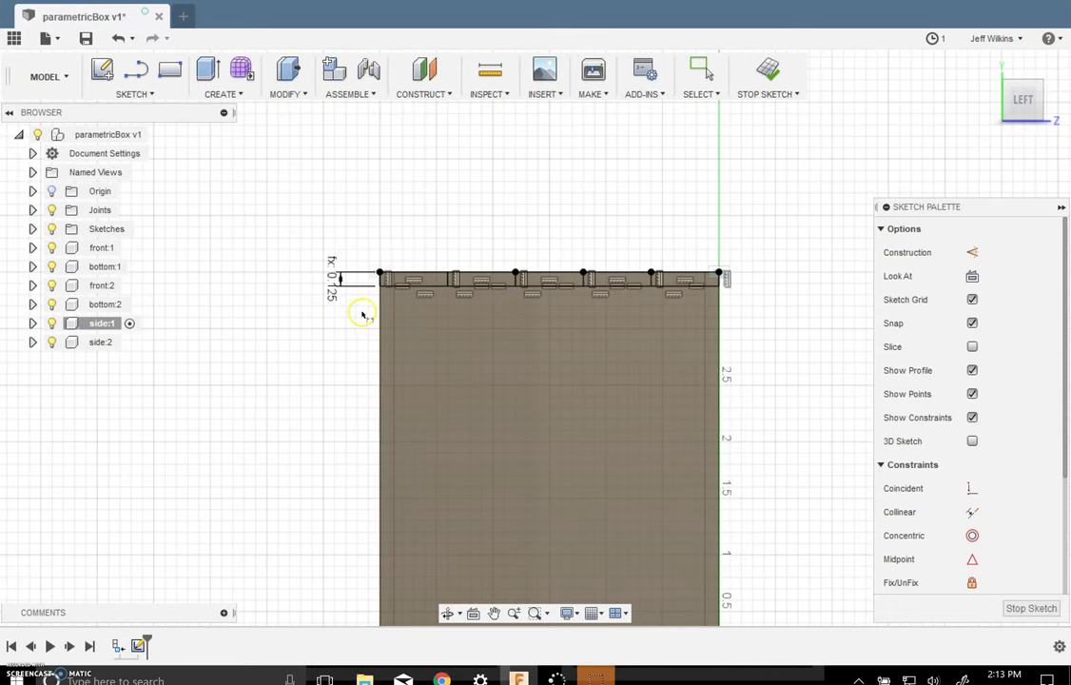
scroll(363, 316, "down", 2)
scroll(410, 444, "up", 2)
Draw a horizontal construction line between the panel's left and right edge midpoints.
key("l")
key("x")
left_click(369, 427)
left_click(687, 428)
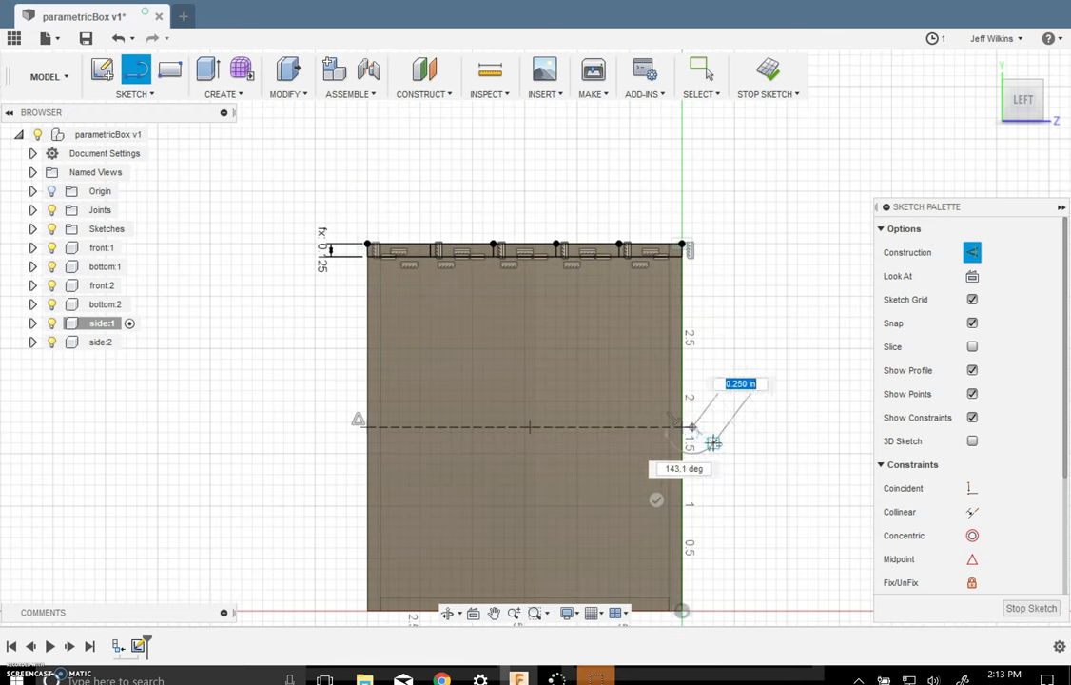
scroll(709, 433, "up", 2)
key("Escape")
left_click(685, 427)
key("Escape")
scroll(733, 440, "up", 2)
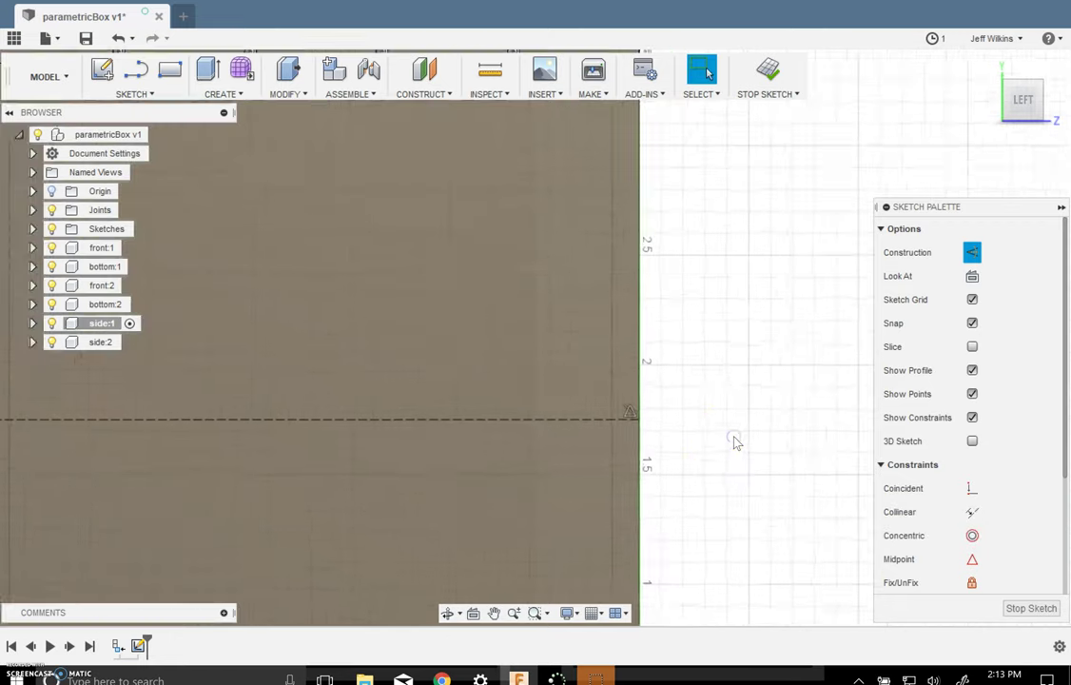
scroll(733, 442, "down", 5)
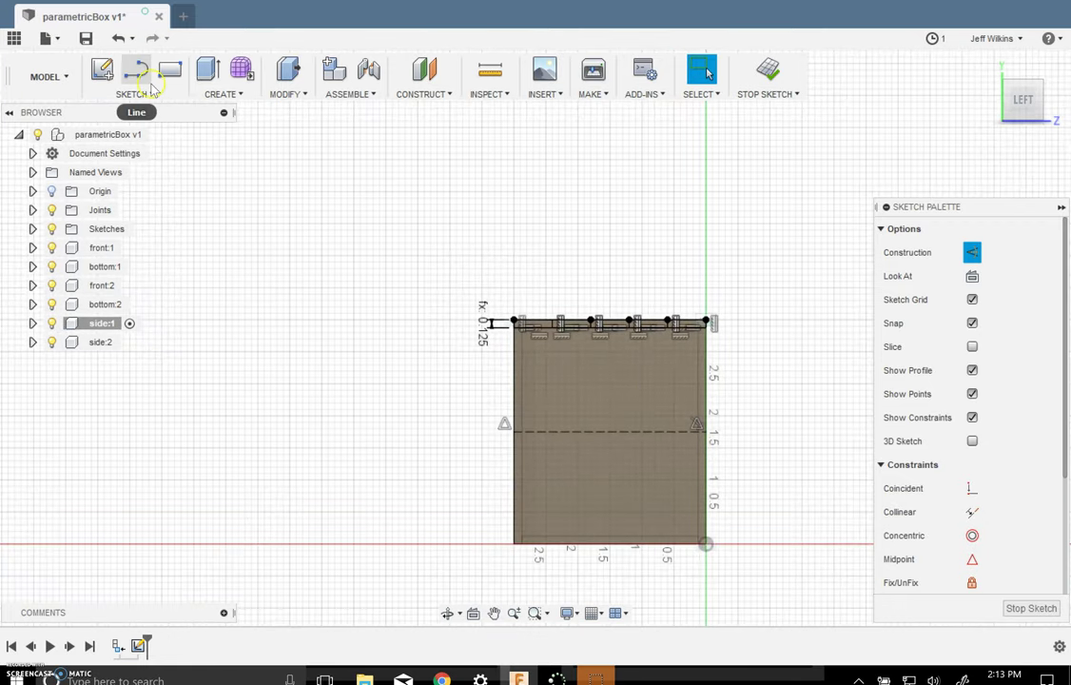
Mirror the five top-edge rectangles about the middle construction line, then stop the sketch.
left_click(134, 94)
left_click(139, 446)
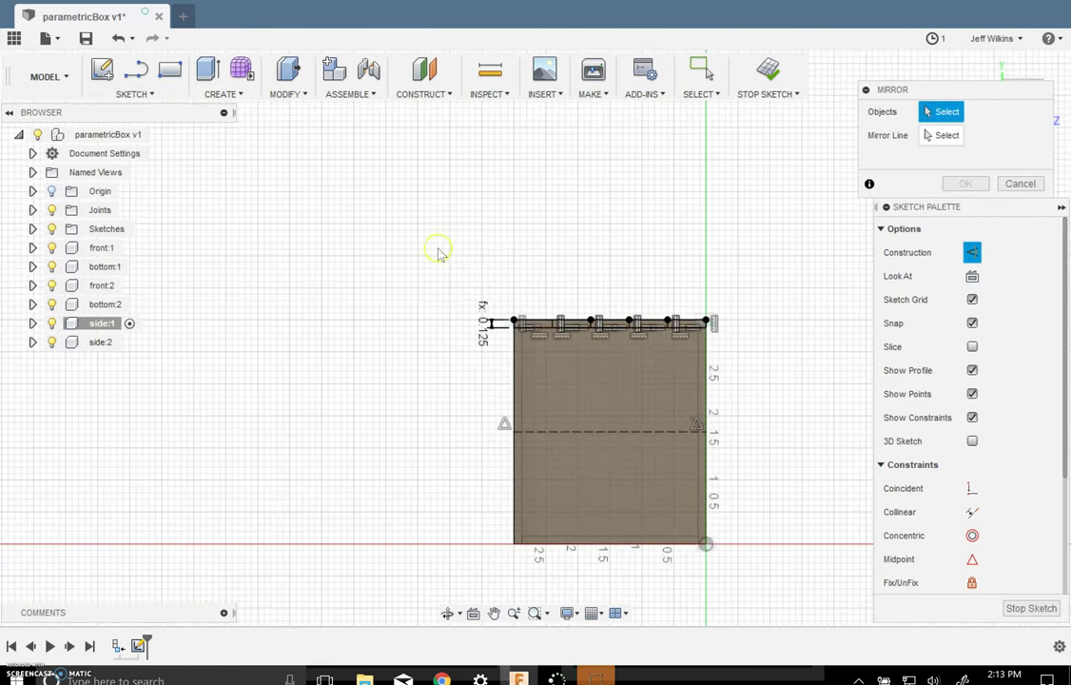
left_click_drag(473, 296, 760, 363)
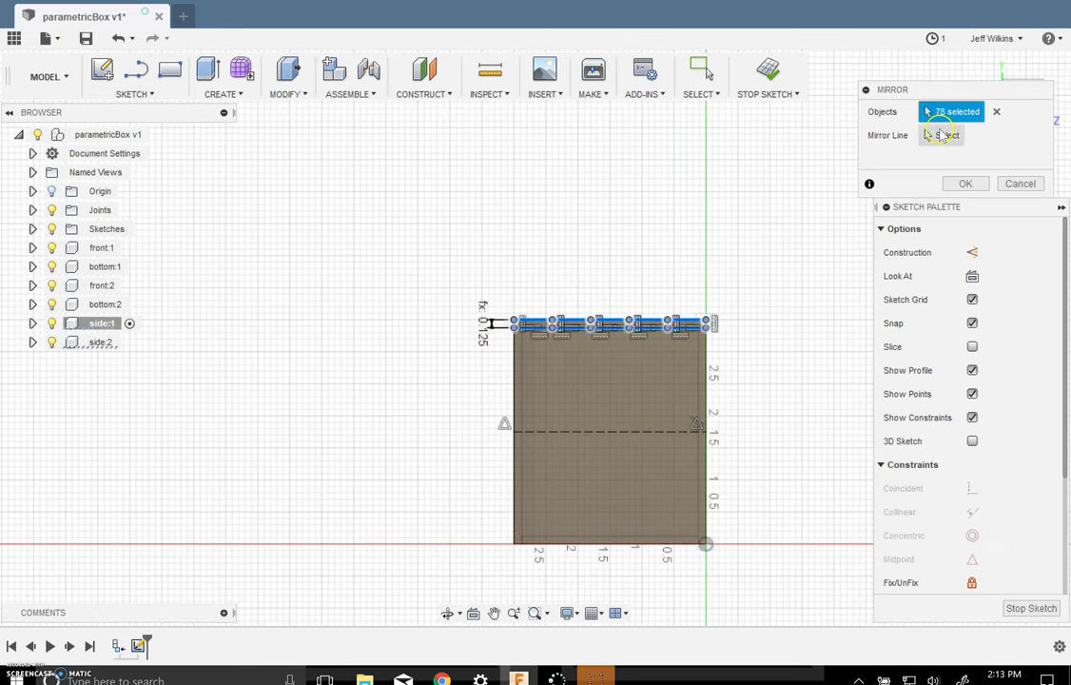
left_click(675, 431)
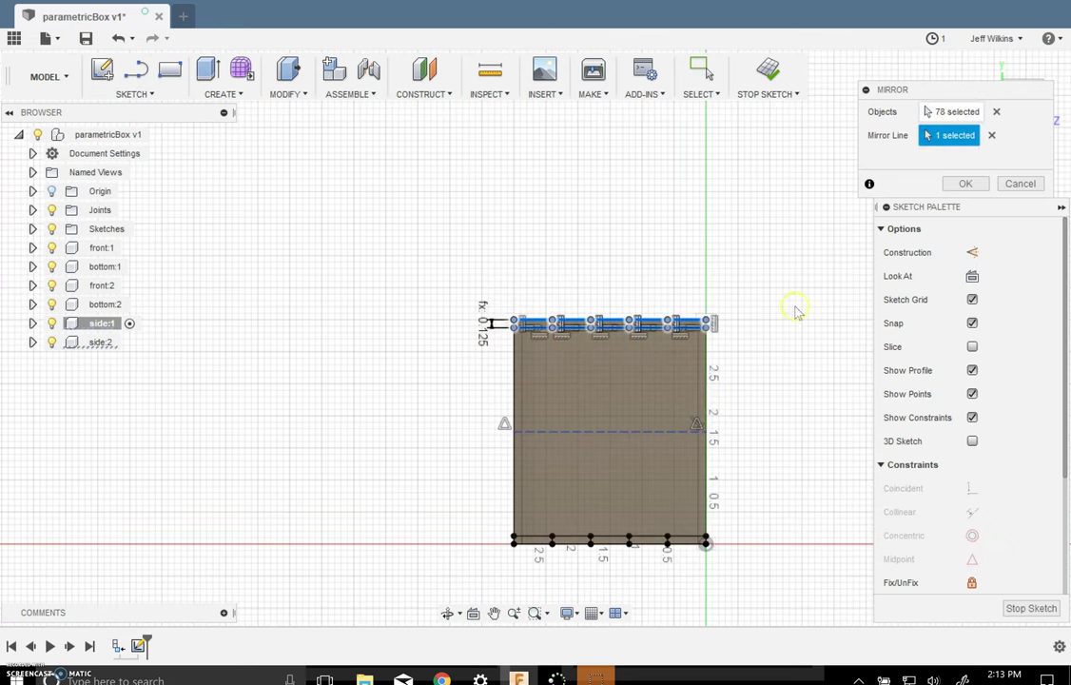
left_click(953, 182)
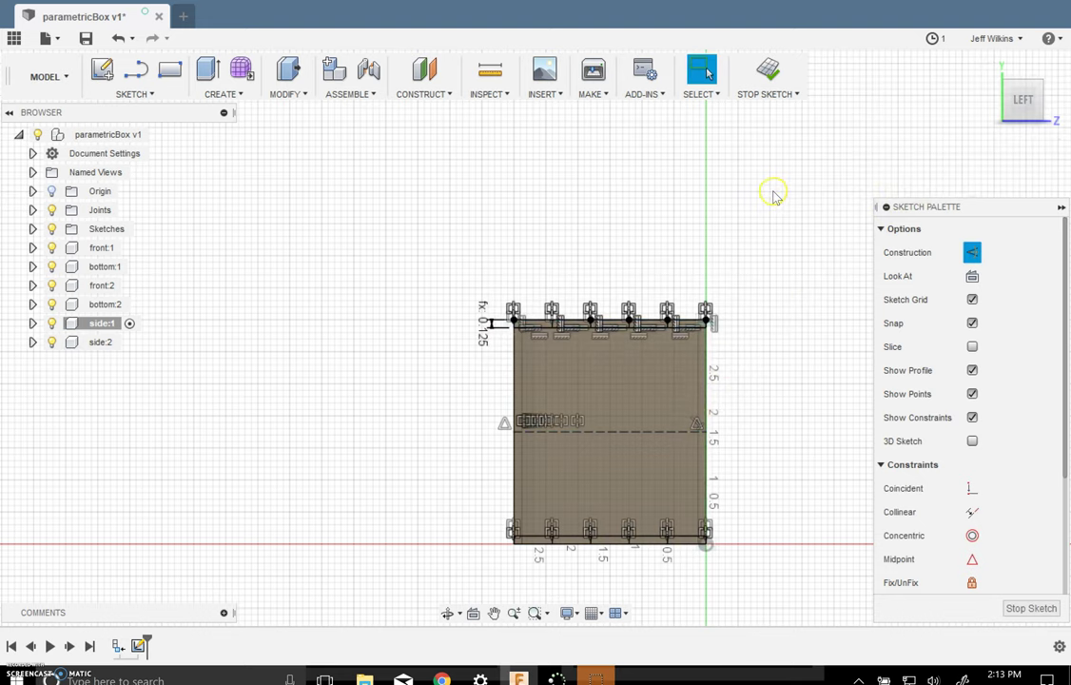
left_click(770, 80)
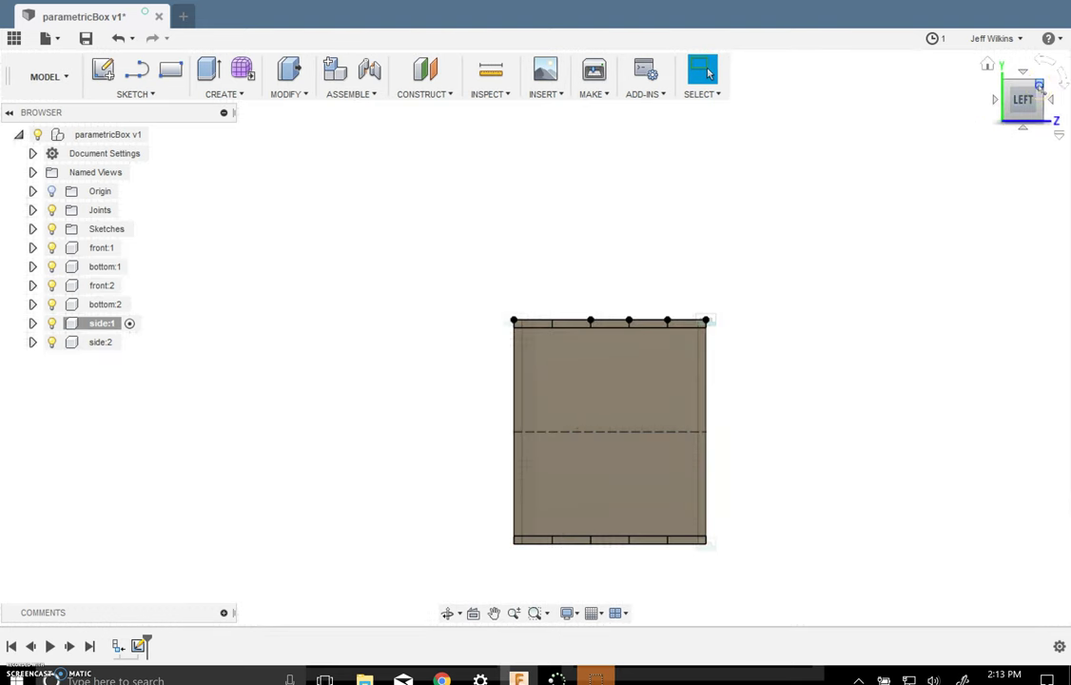
Start an Extrude in isometric view and select two top and two bottom slot profiles.
left_click(987, 65)
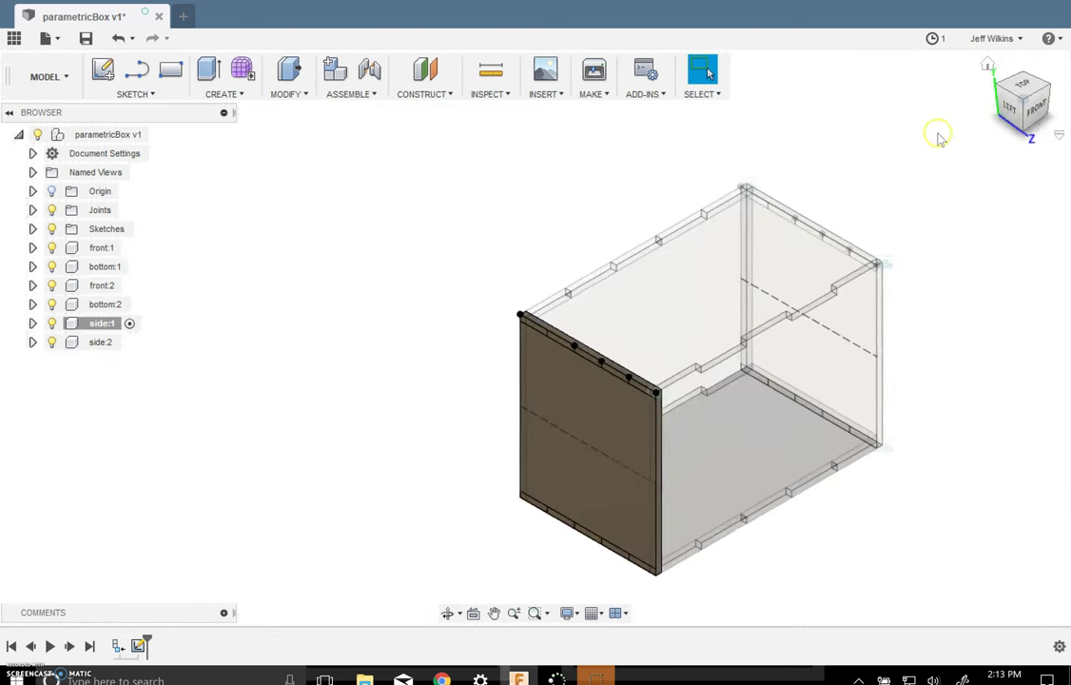
left_click(206, 72)
scroll(602, 385, "up", 3)
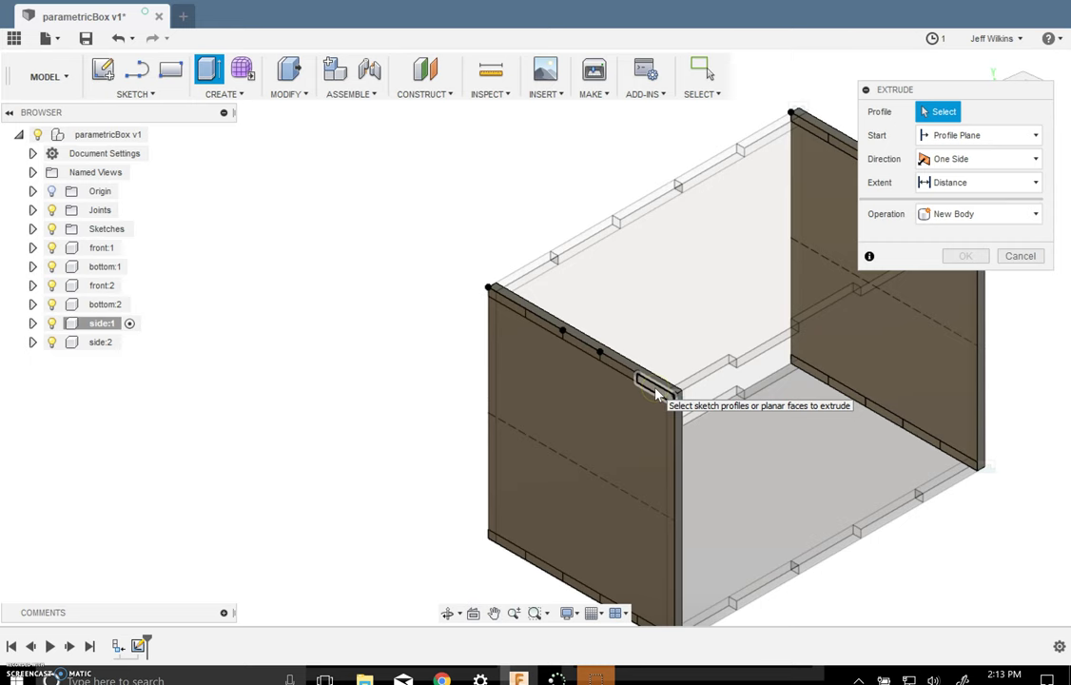
left_click(623, 372)
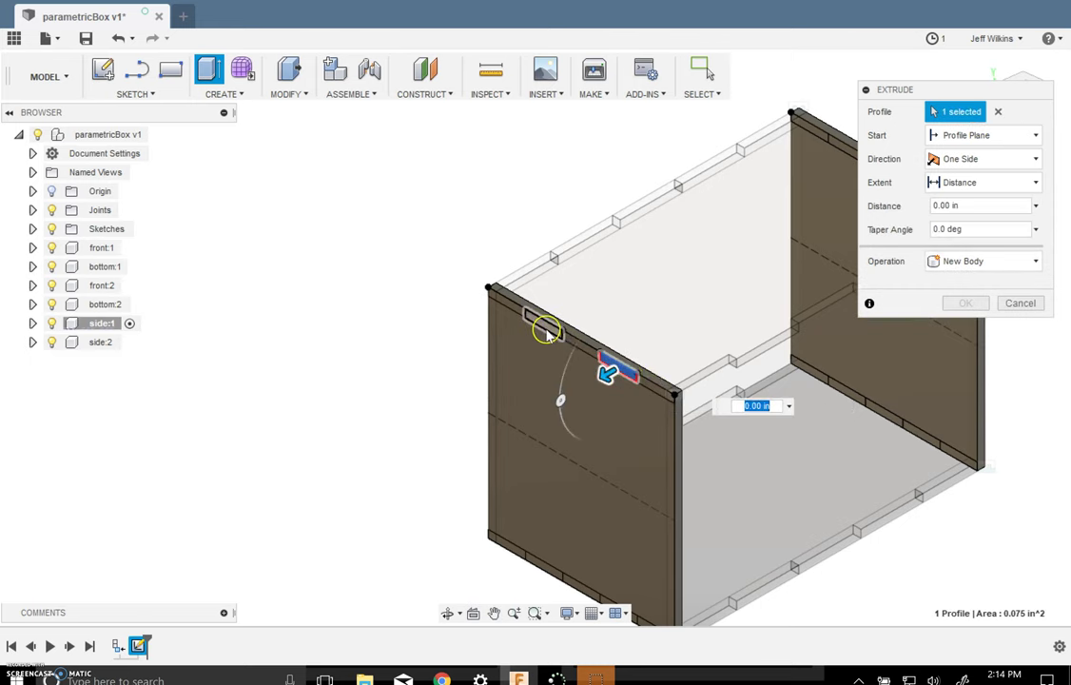
left_click(545, 326)
scroll(323, 394, "down", 3)
scroll(438, 531, "up", 4)
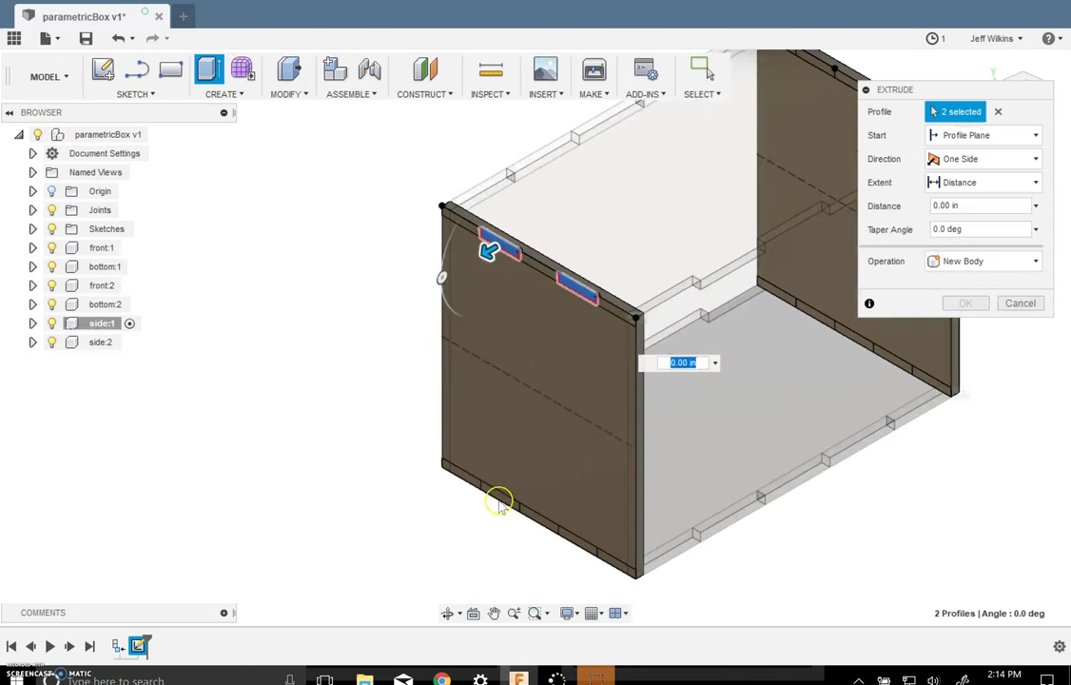
left_click(498, 498)
left_click(563, 538)
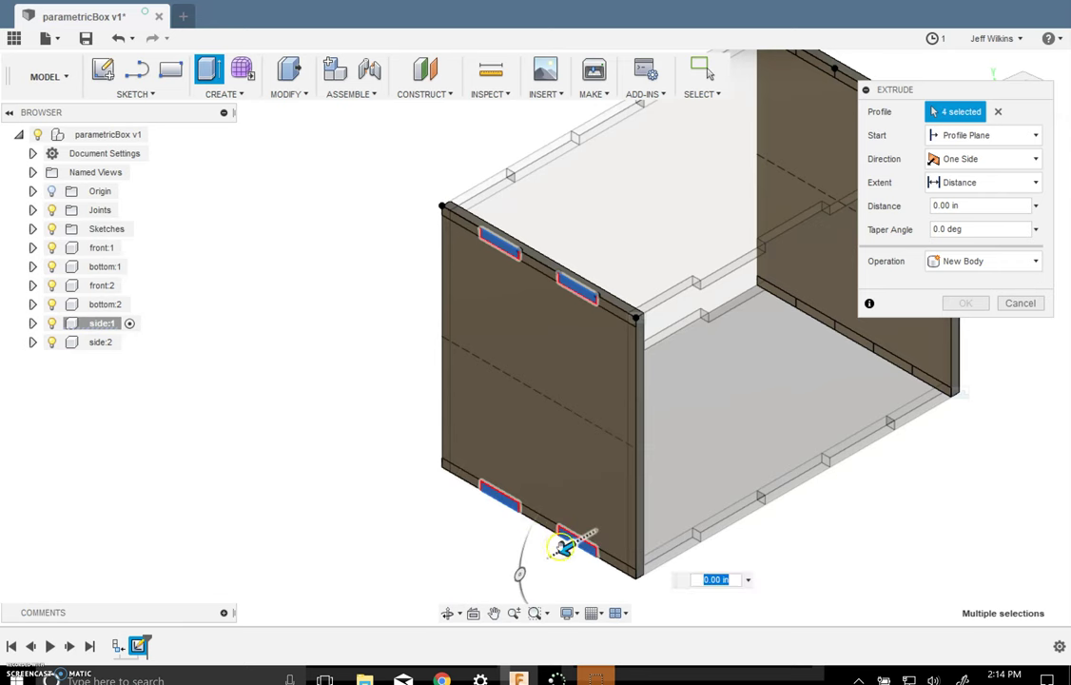
Cut the slot profiles -5.30 in, excluding the bottom body from Objects To Cut.
left_click_drag(564, 545, 914, 366)
left_click(867, 285)
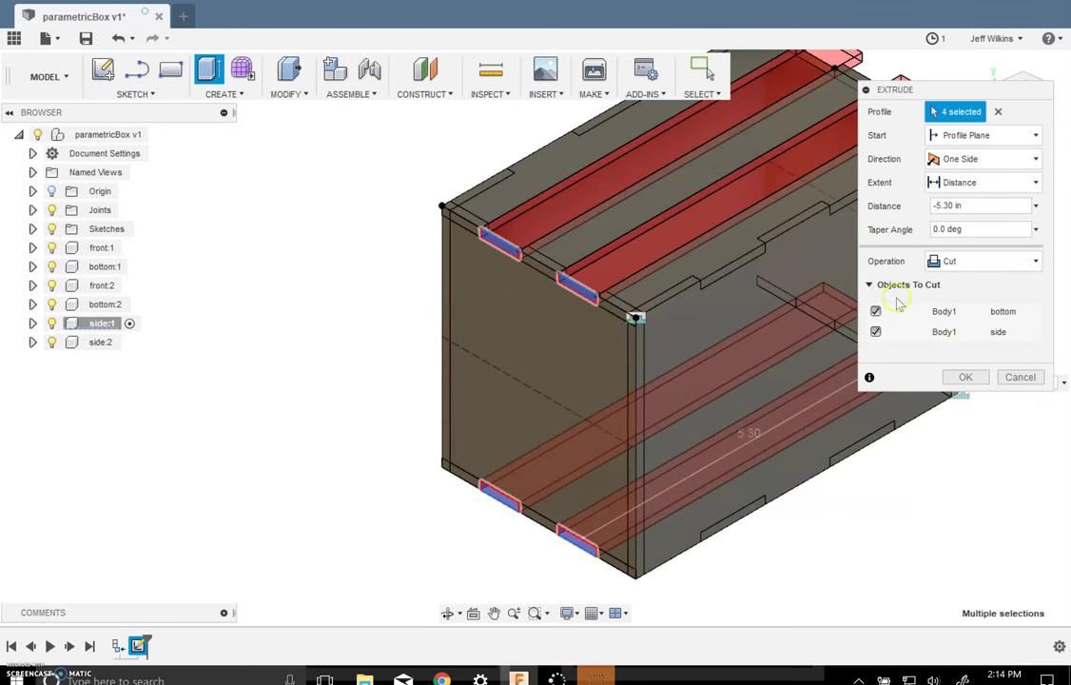
left_click(875, 312)
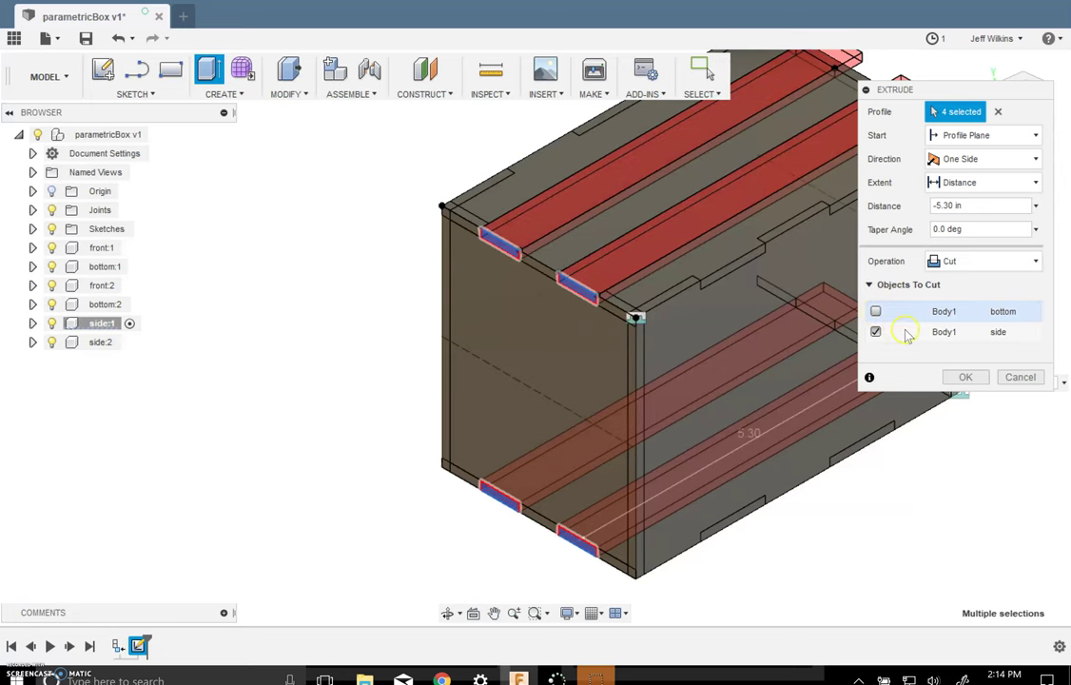
left_click(975, 378)
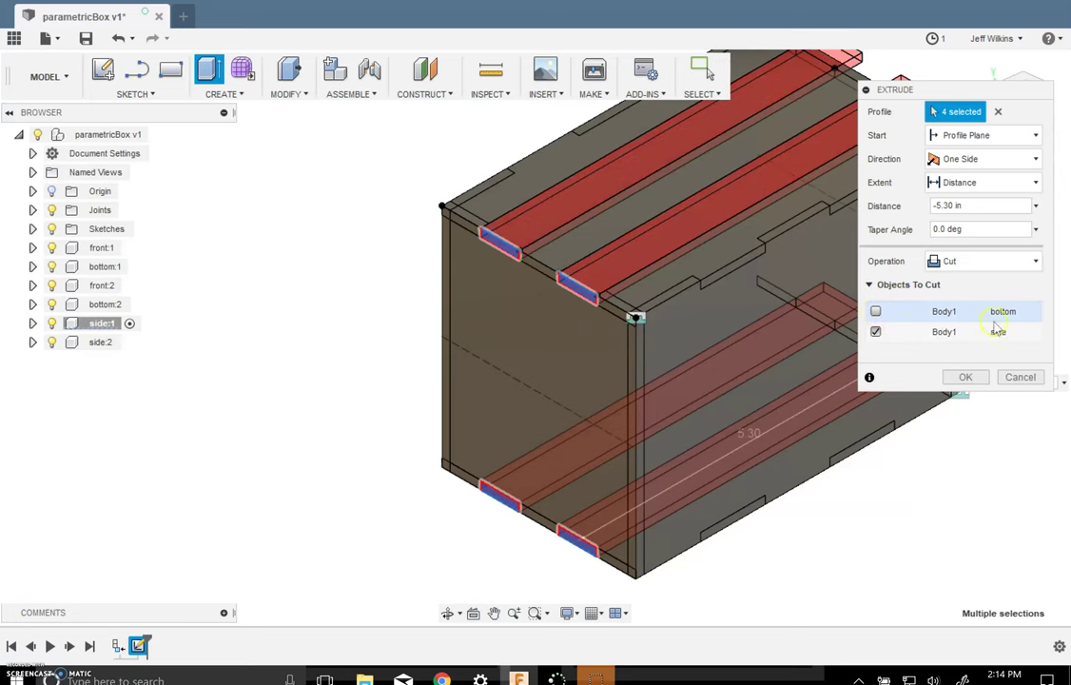
left_click(983, 378)
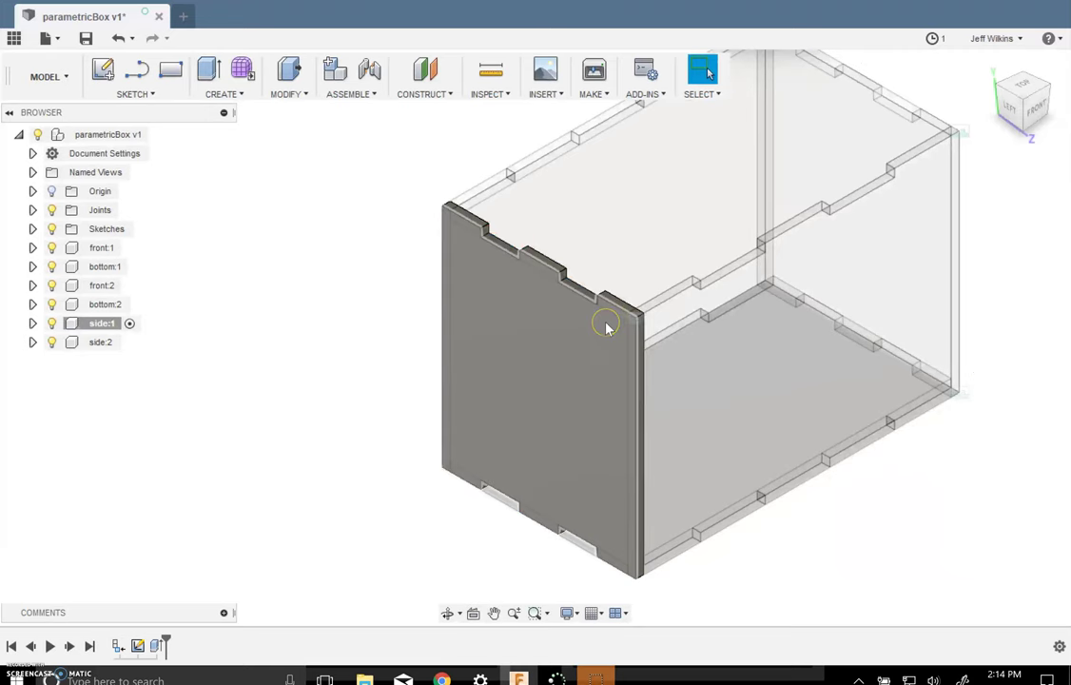
scroll(523, 388, "down", 2)
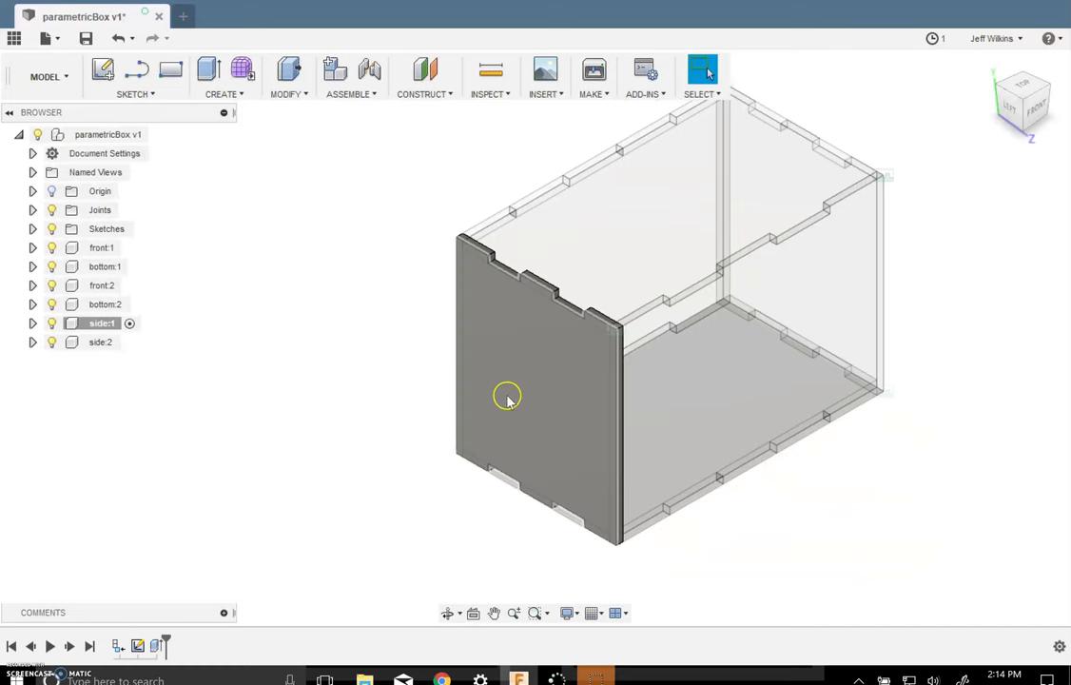
Start a sketch on the side panel face and draw three stacked rectangles down its left edge.
left_click(102, 70)
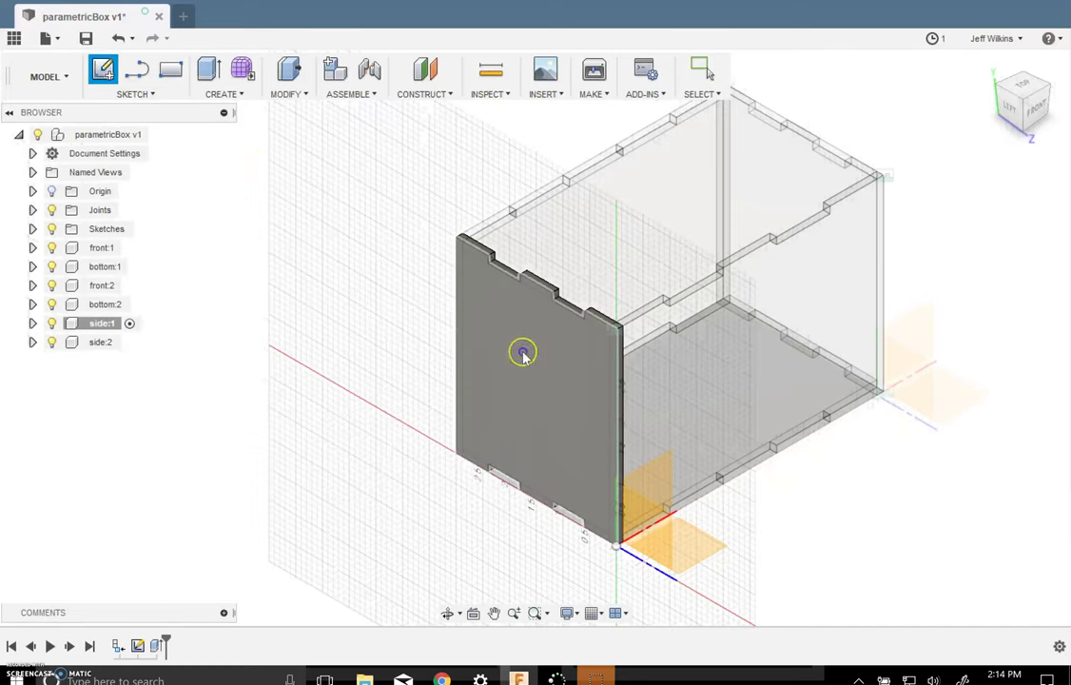
left_click(542, 359)
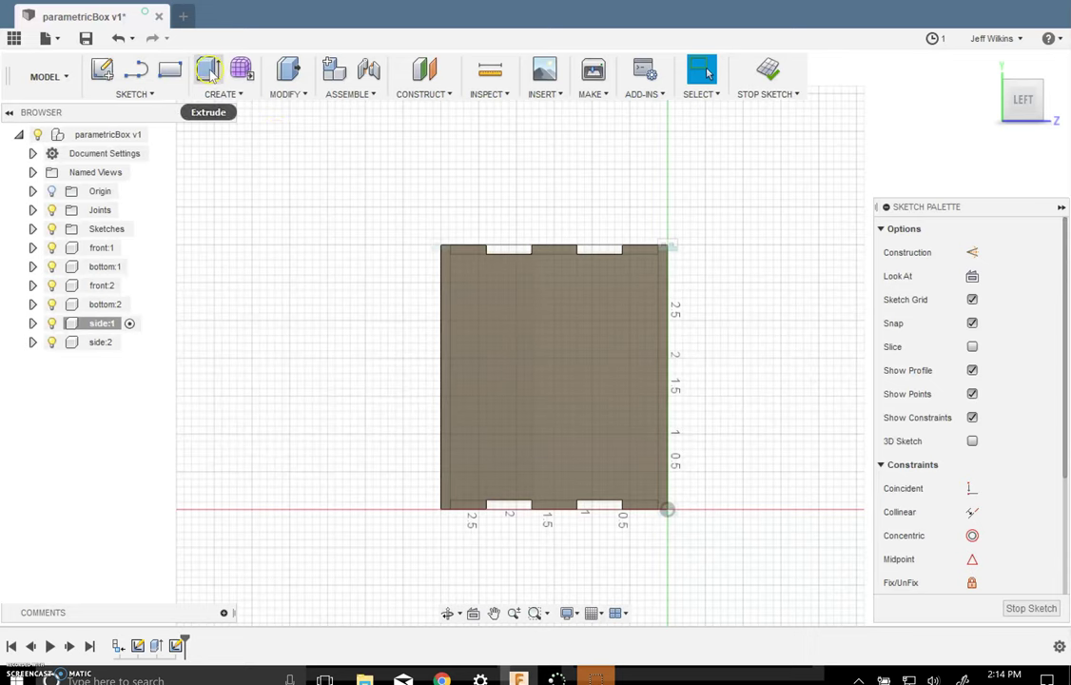
left_click(171, 71)
scroll(490, 268, "up", 2)
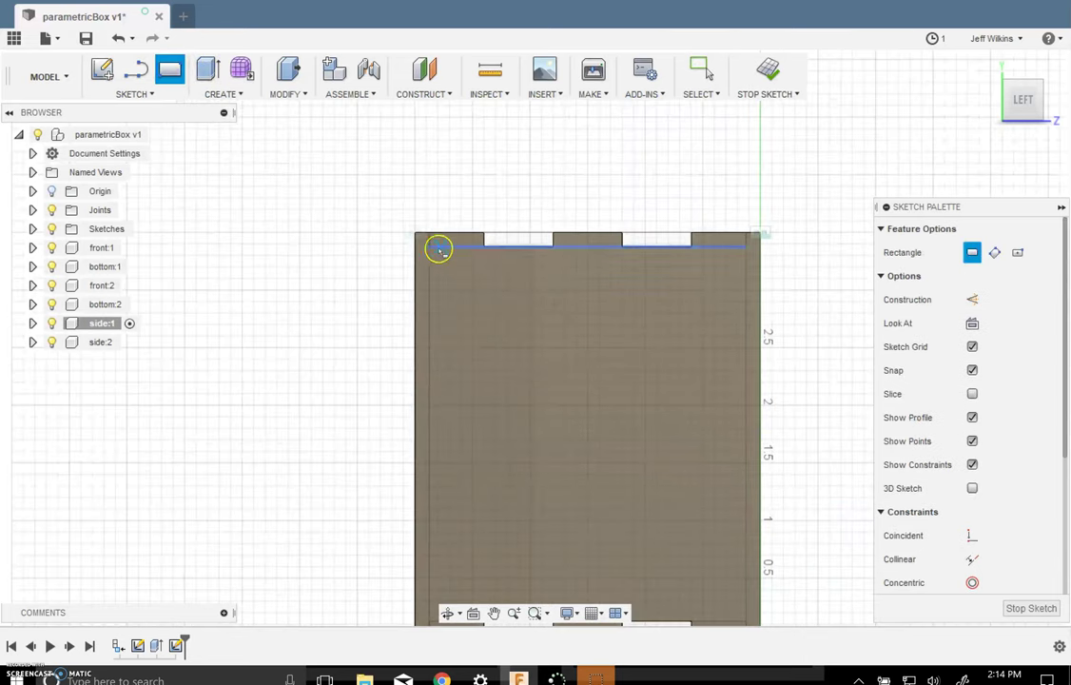
left_click(422, 233)
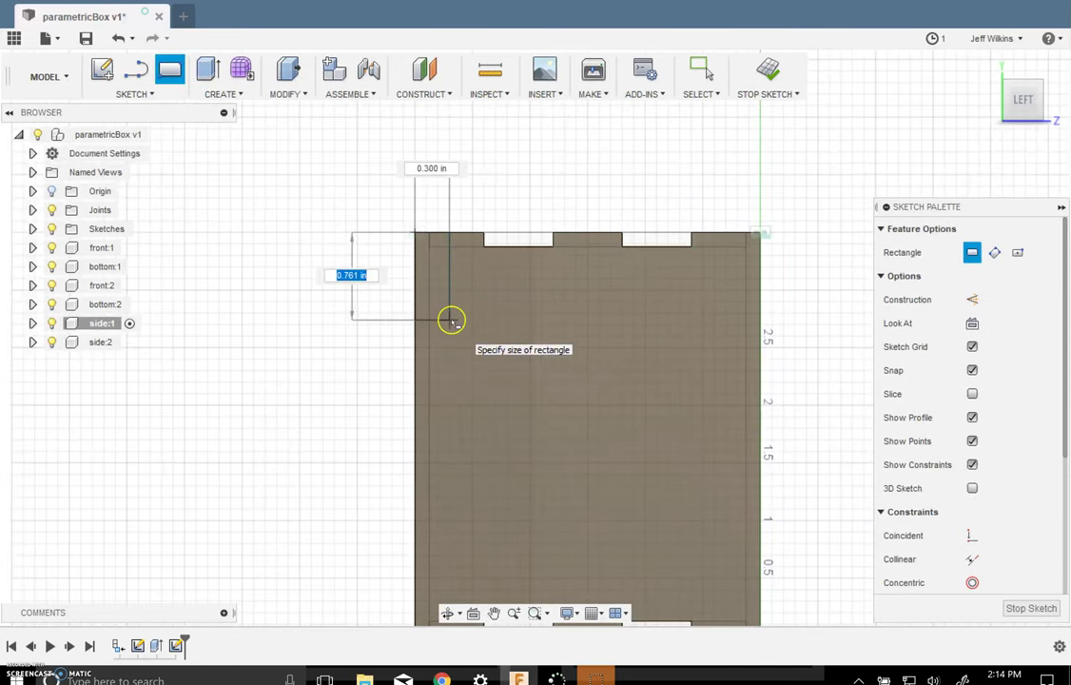
left_click(449, 320)
left_click(450, 322)
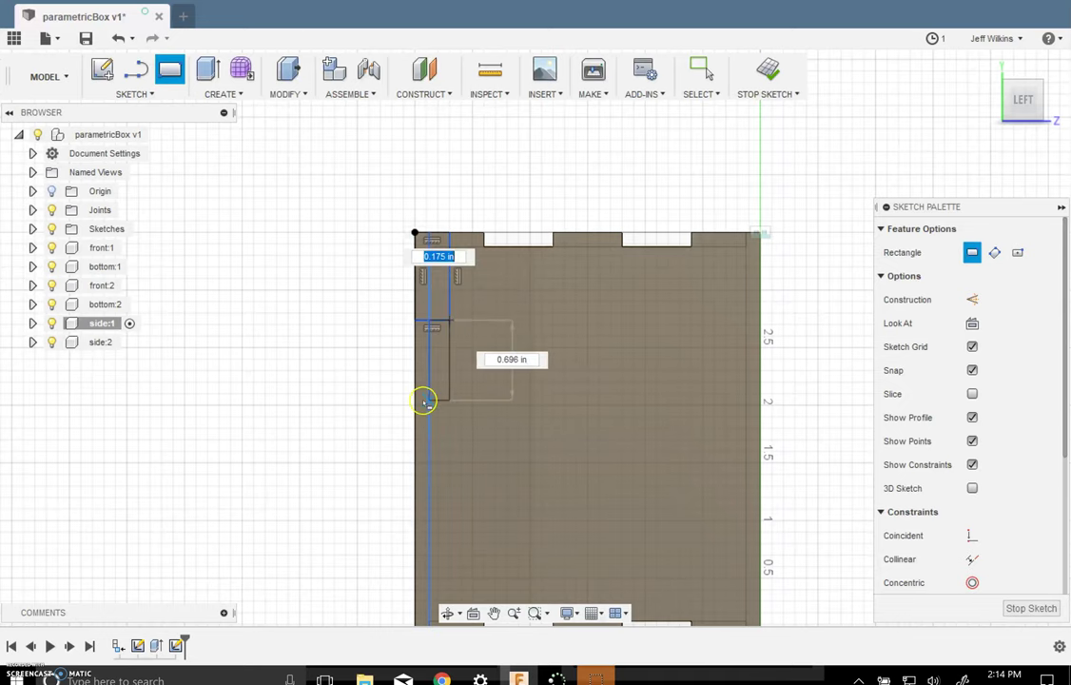
left_click(415, 405)
left_click(451, 407)
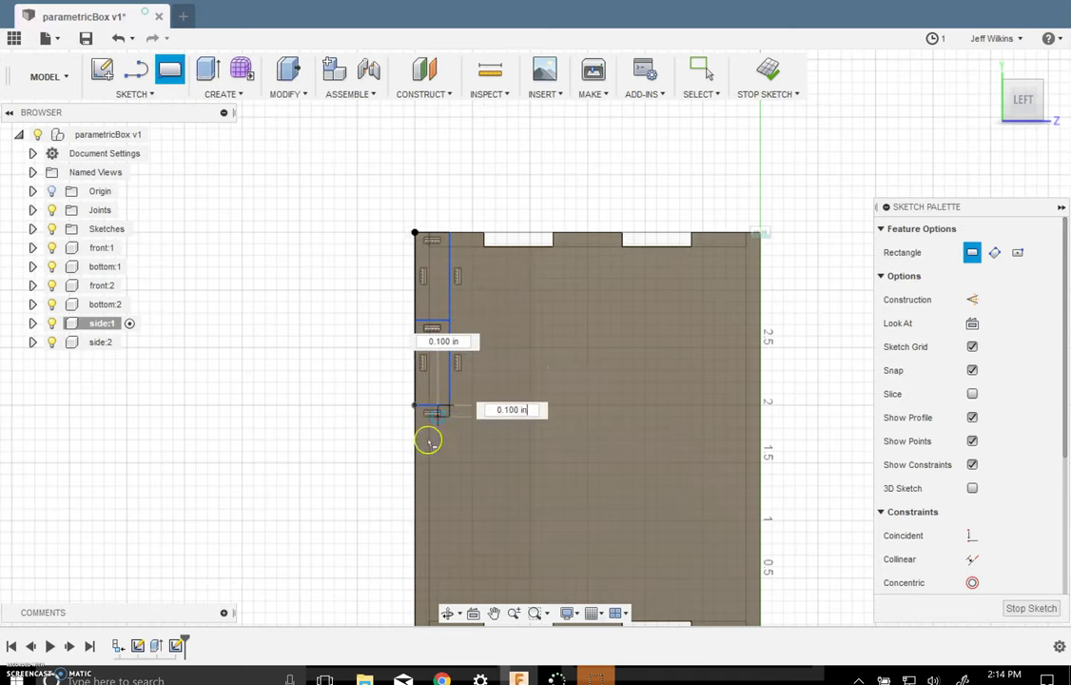
left_click(415, 490)
Add the fourth and fifth rectangles, reaching the panel's bottom-left corner.
scroll(505, 450, "down", 2)
scroll(477, 470, "up", 3)
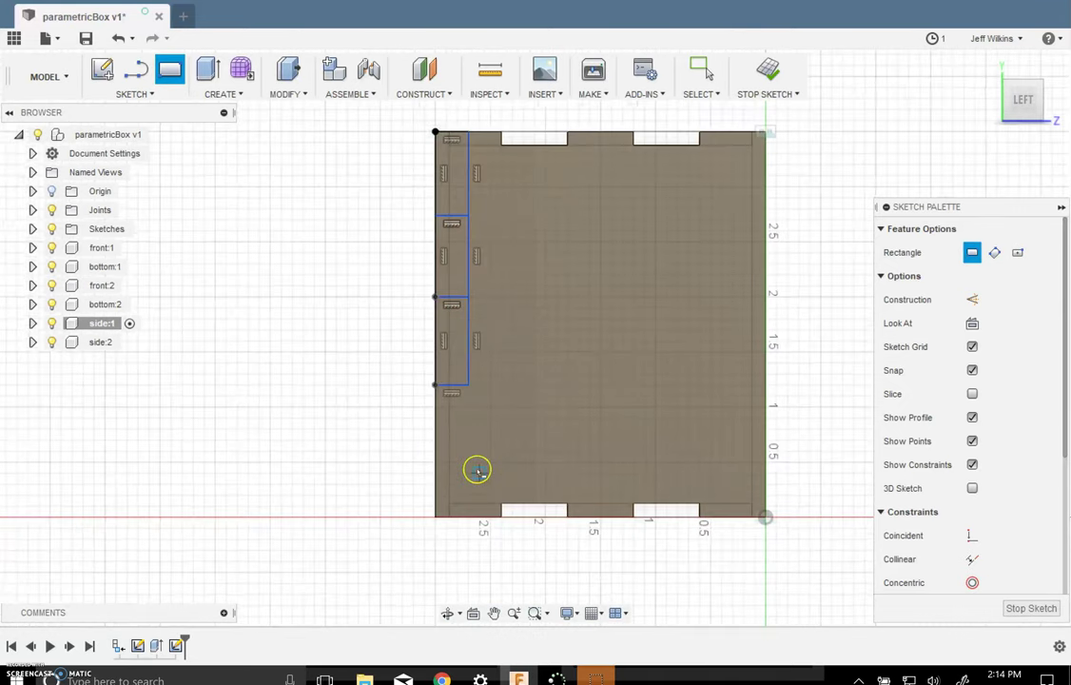
left_click(468, 385)
left_click(436, 451)
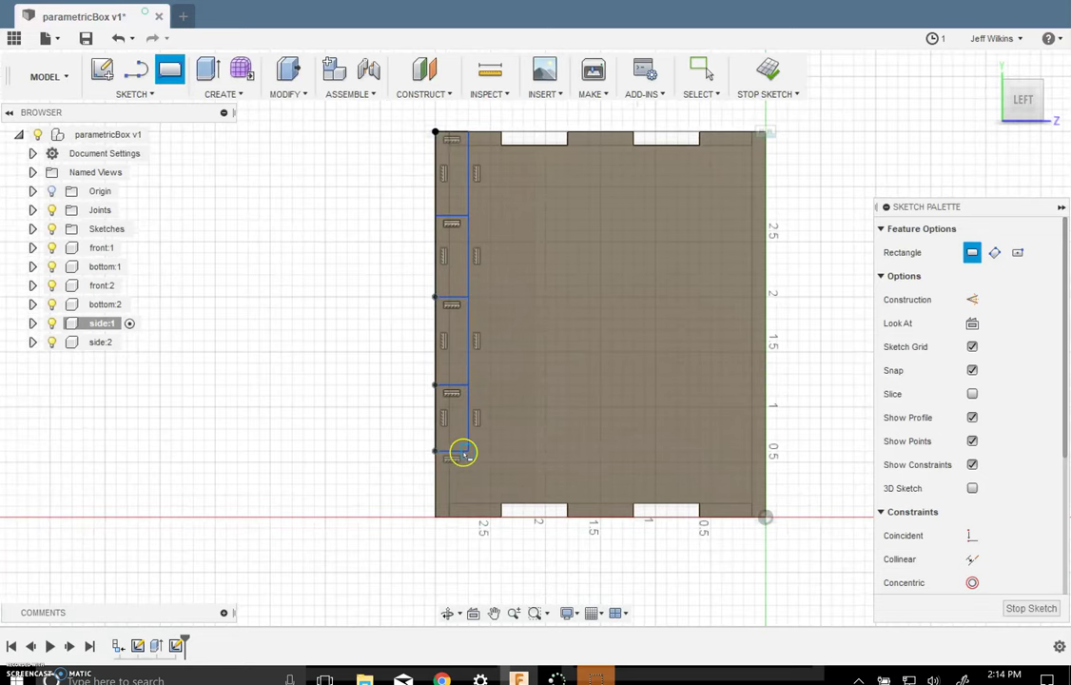
left_click(468, 453)
left_click(434, 517)
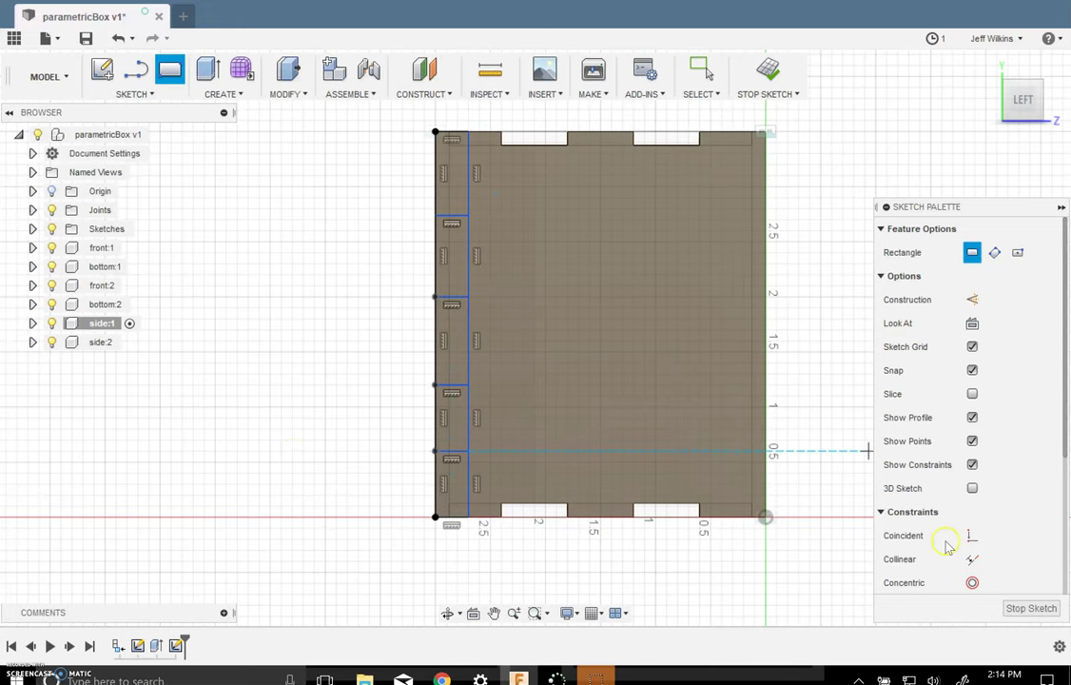
scroll(956, 541, "down", 5)
Apply Equal constraints between the rectangles' edges so they are evenly sized.
left_click(972, 557)
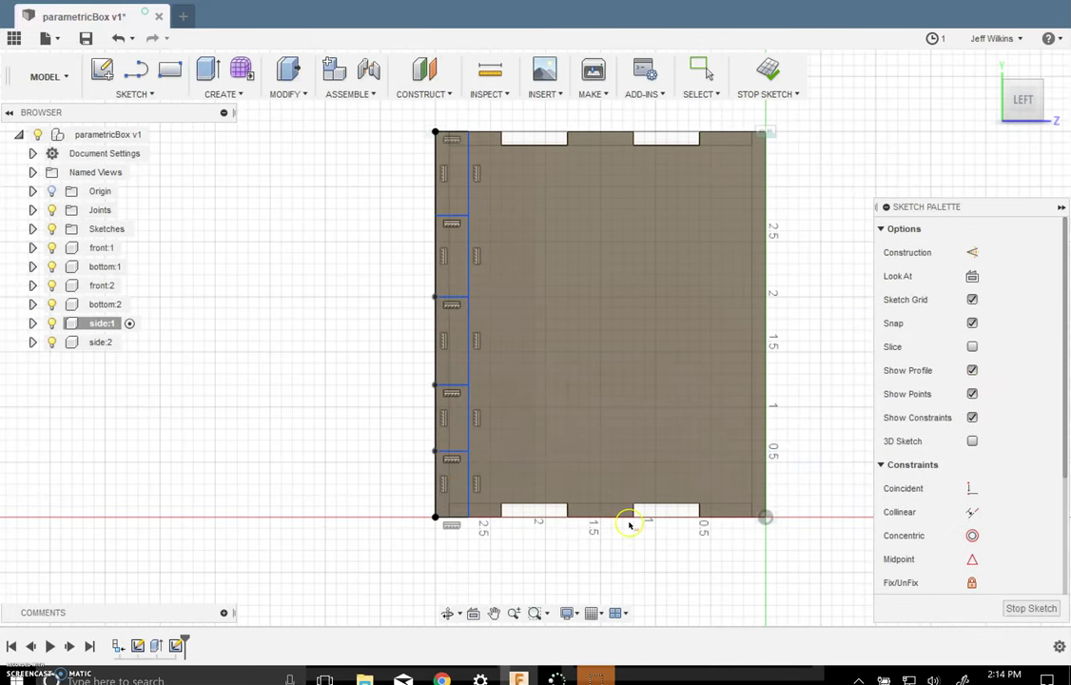
left_click(469, 478)
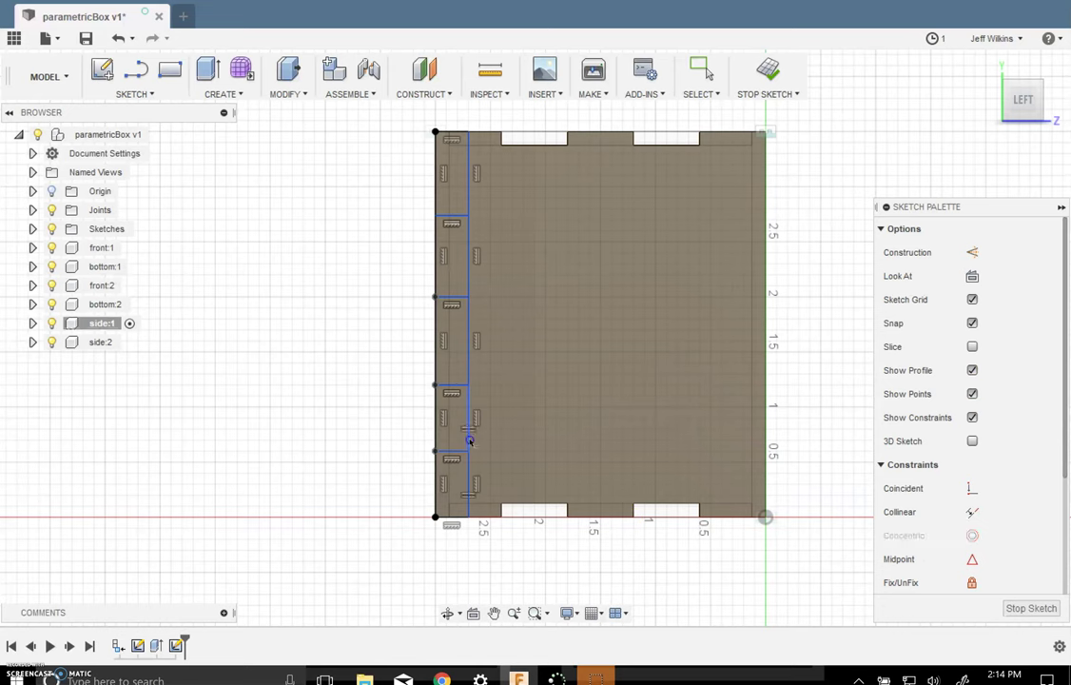
left_click(469, 366)
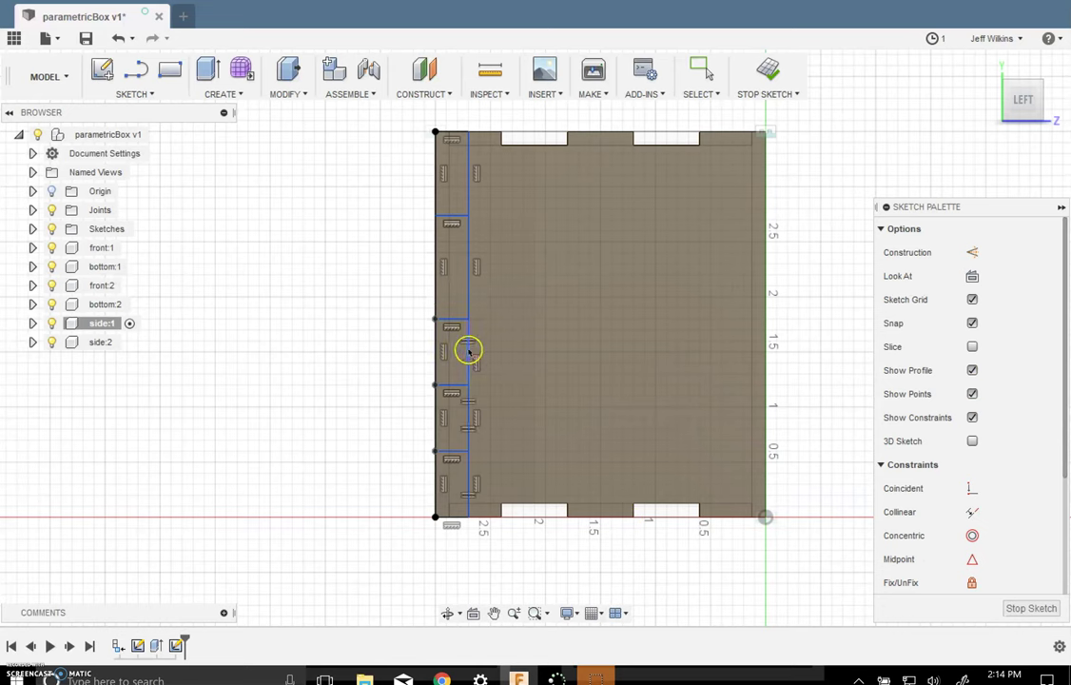
left_click(468, 351)
left_click(470, 255)
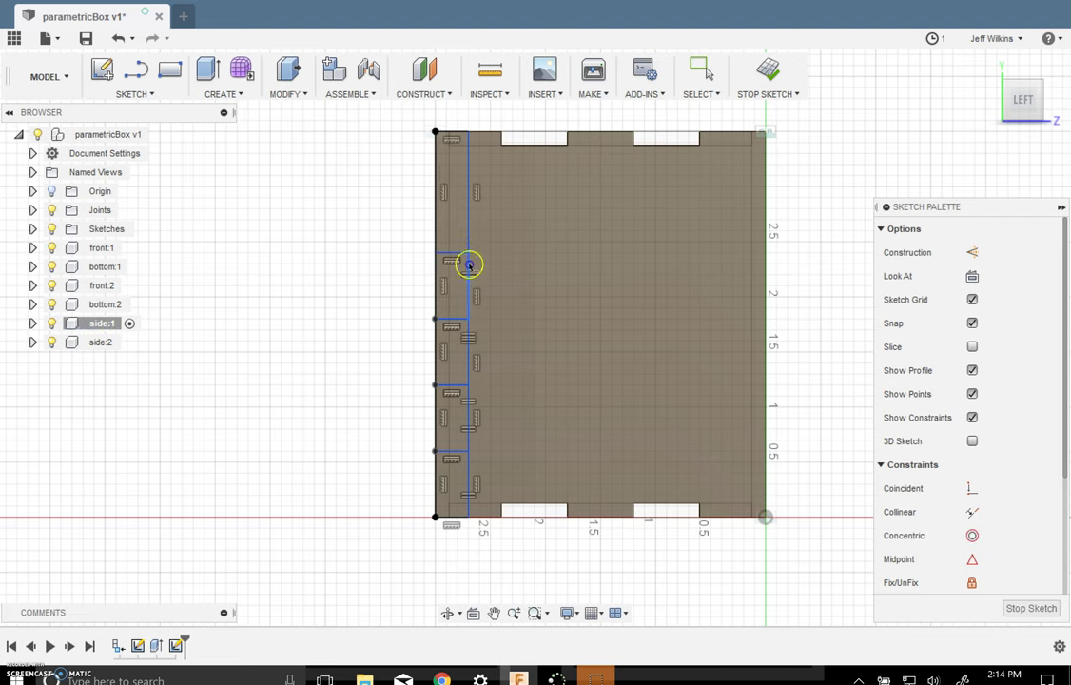
left_click(468, 266)
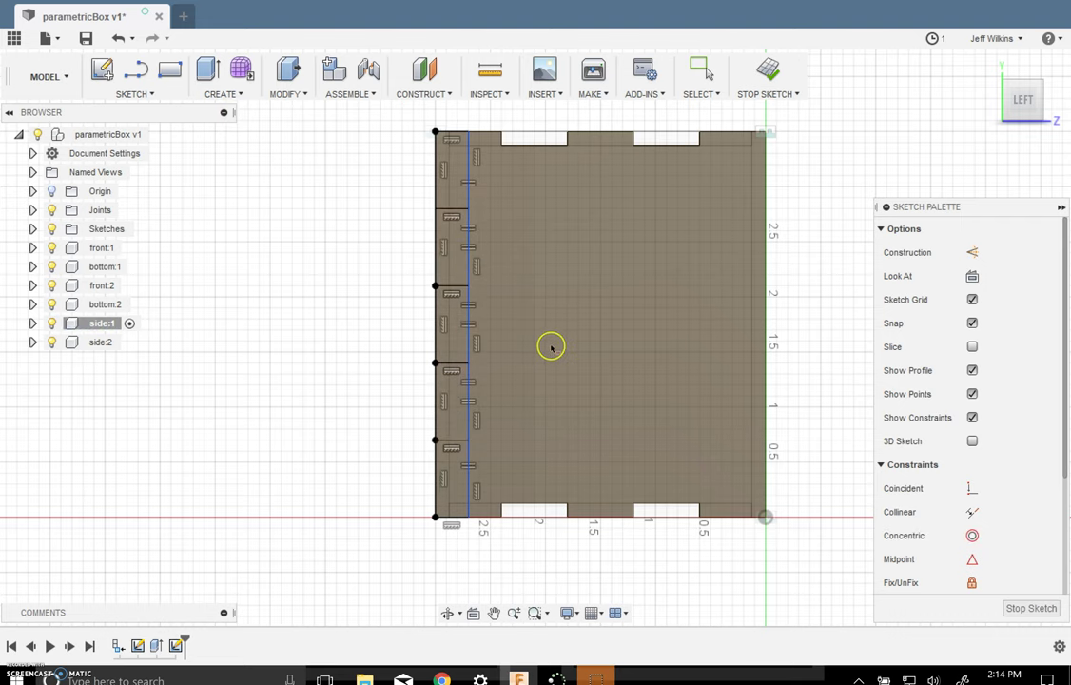
Dimension the left-edge slot strip width to the thickness parameter.
scroll(447, 180, "up", 3)
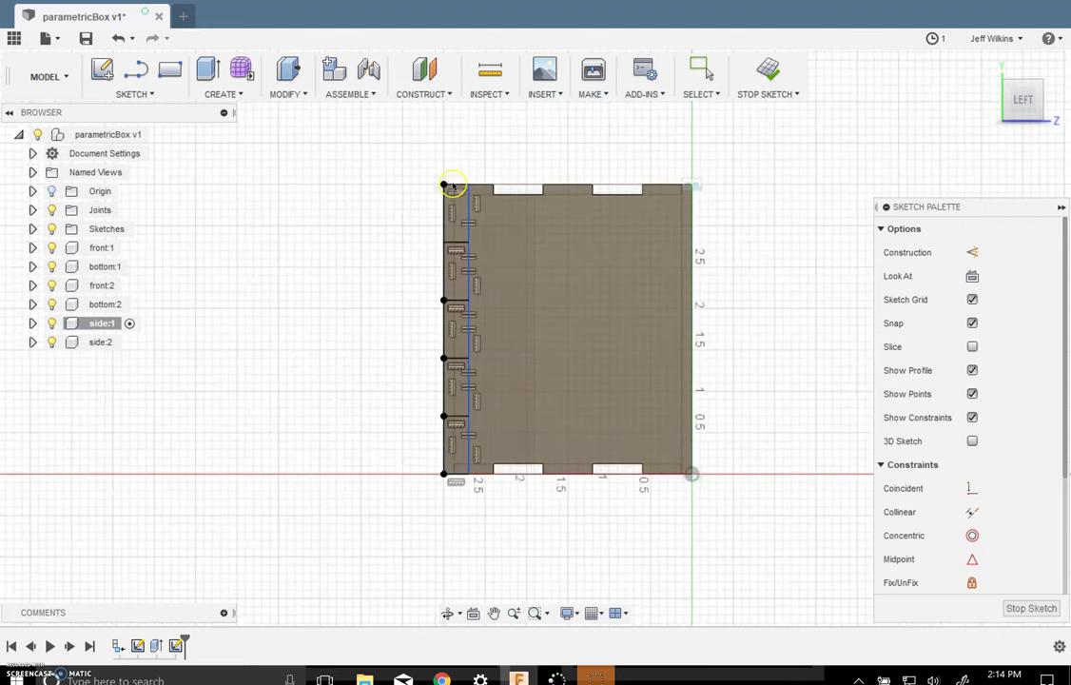
left_click(445, 201)
left_click(476, 224)
left_click(451, 162)
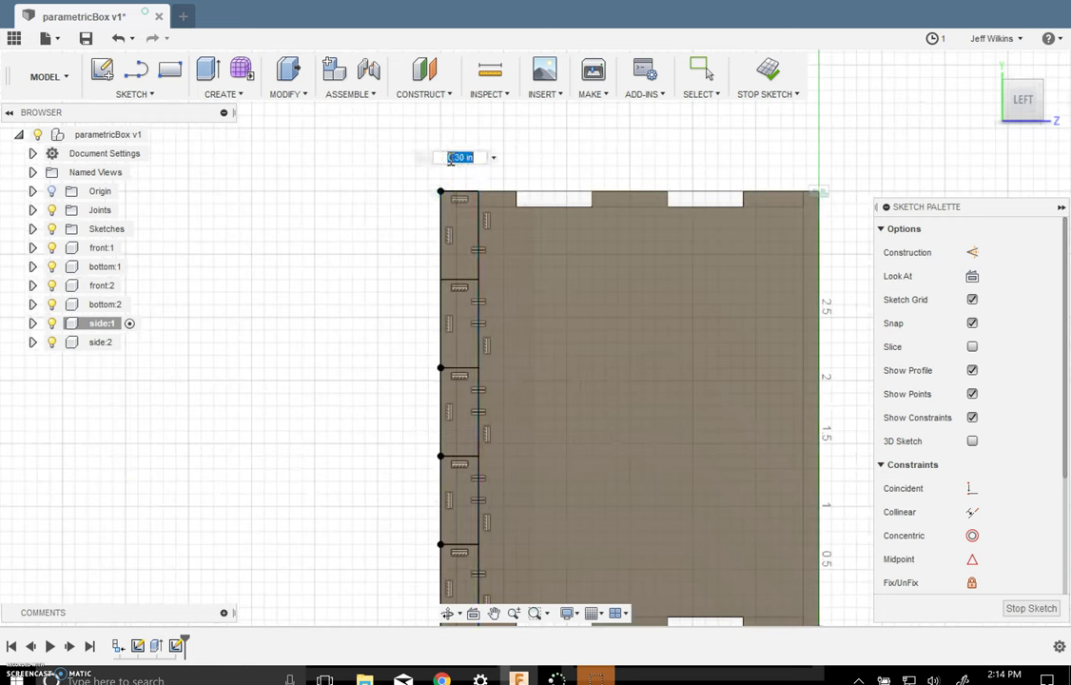
type("th")
key("Return")
key("Return")
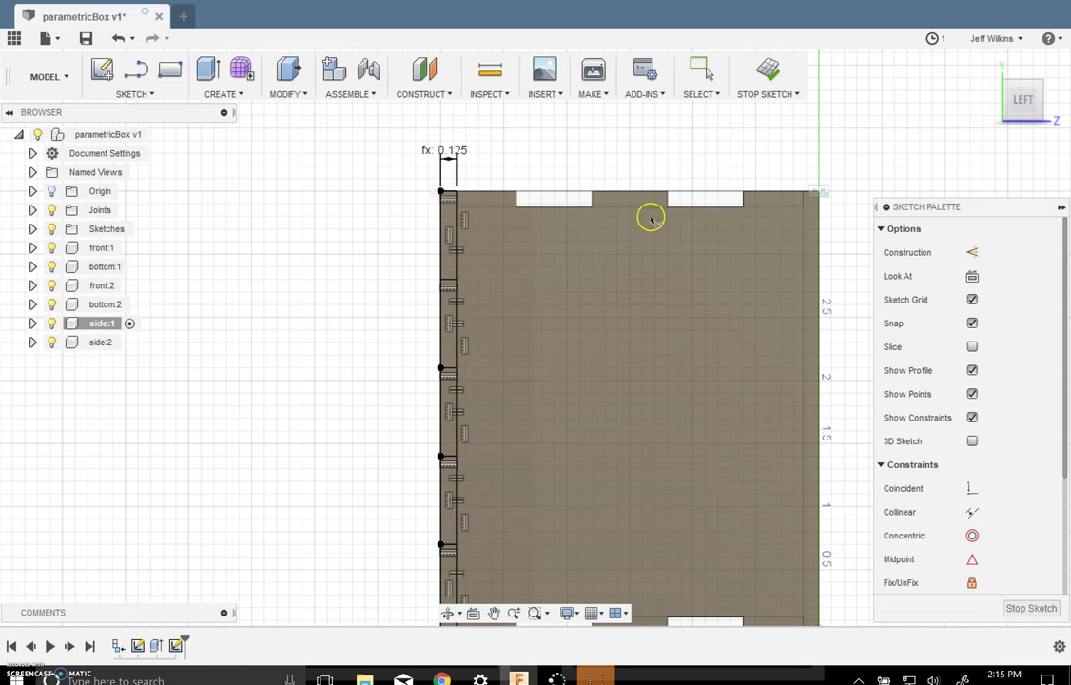
Draw a vertical construction line from the top edge midpoint to the bottom edge midpoint.
key("x")
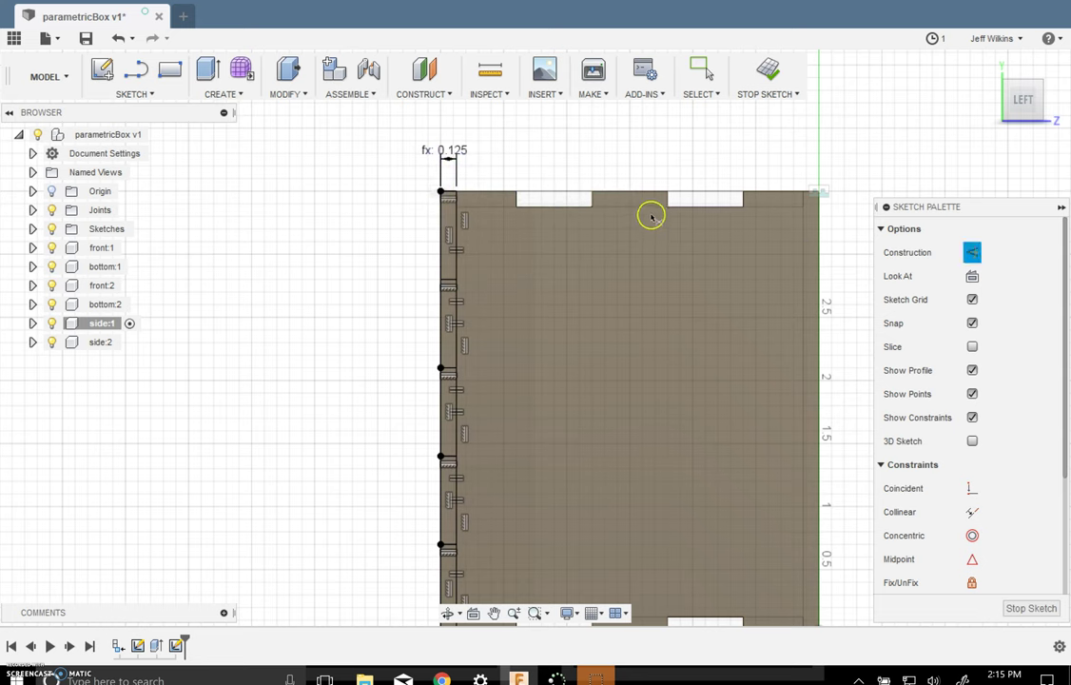
key("l")
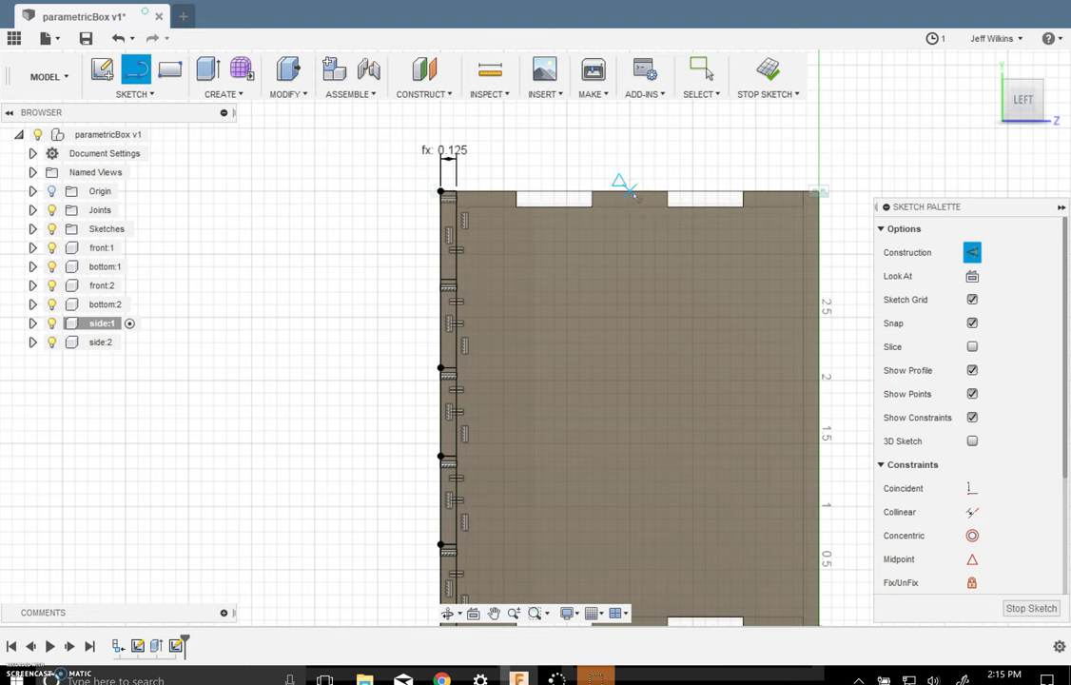
left_click(627, 186)
scroll(621, 246, "down", 3)
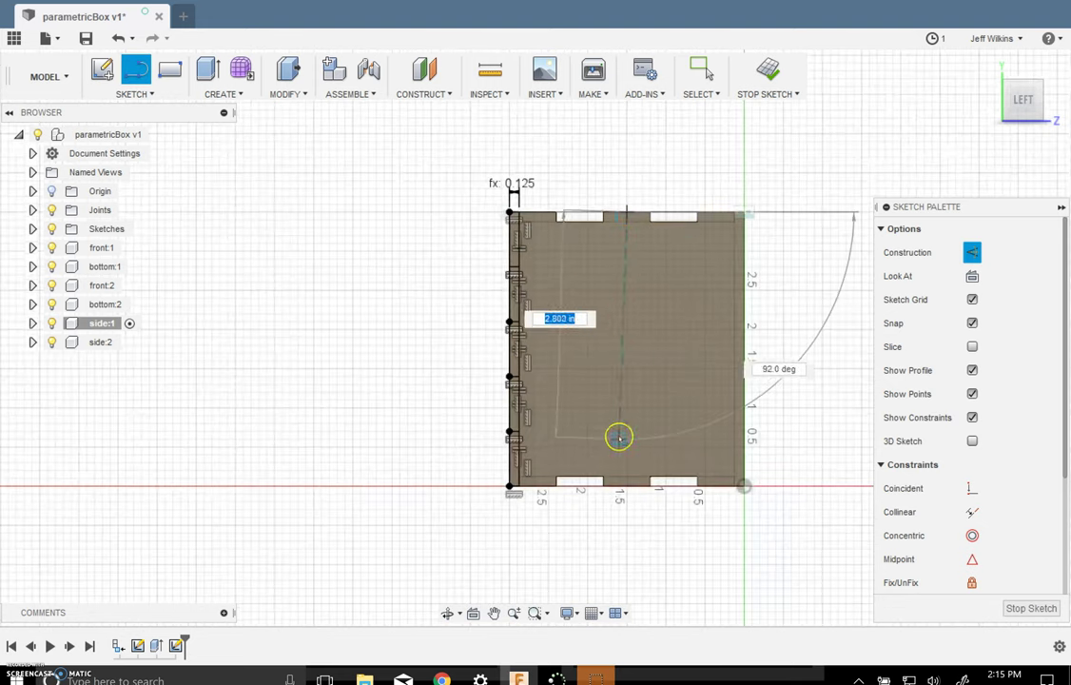
left_click(627, 485)
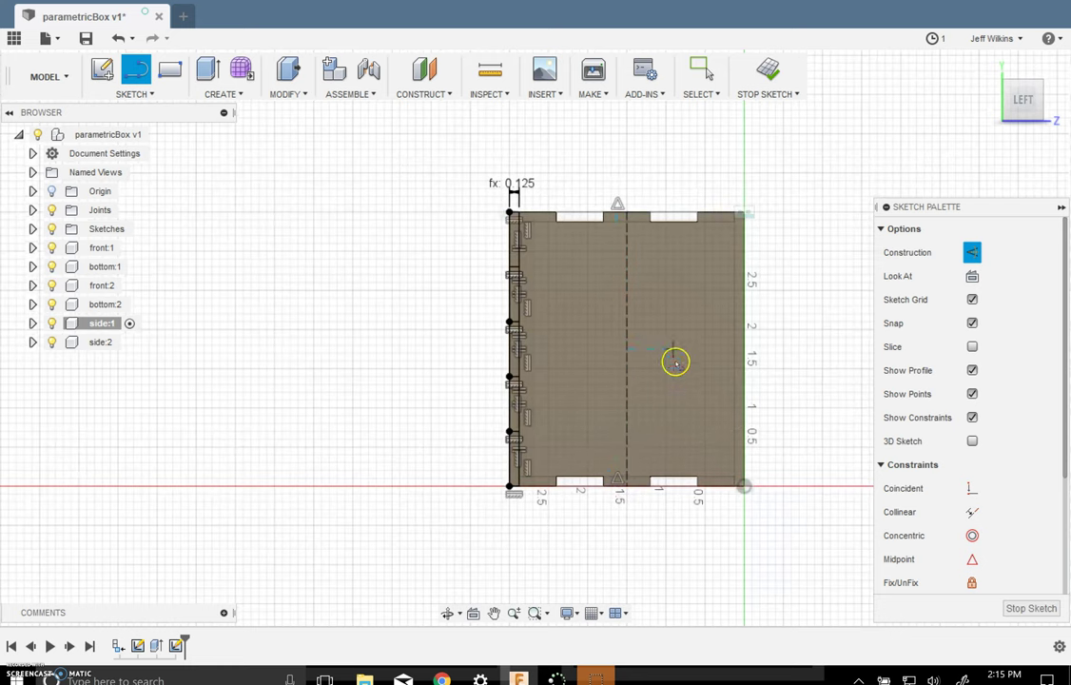
Mirror the left-edge slot geometry about the vertical centre line onto the right edge.
left_click(135, 94)
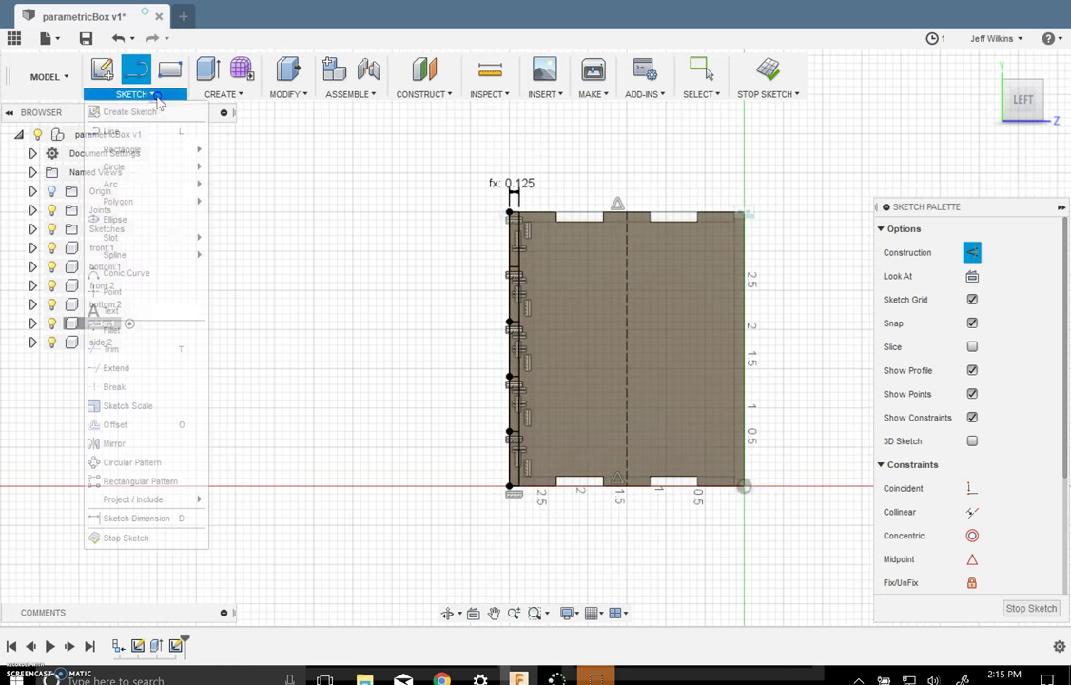
left_click(147, 444)
left_click_drag(453, 161, 490, 353)
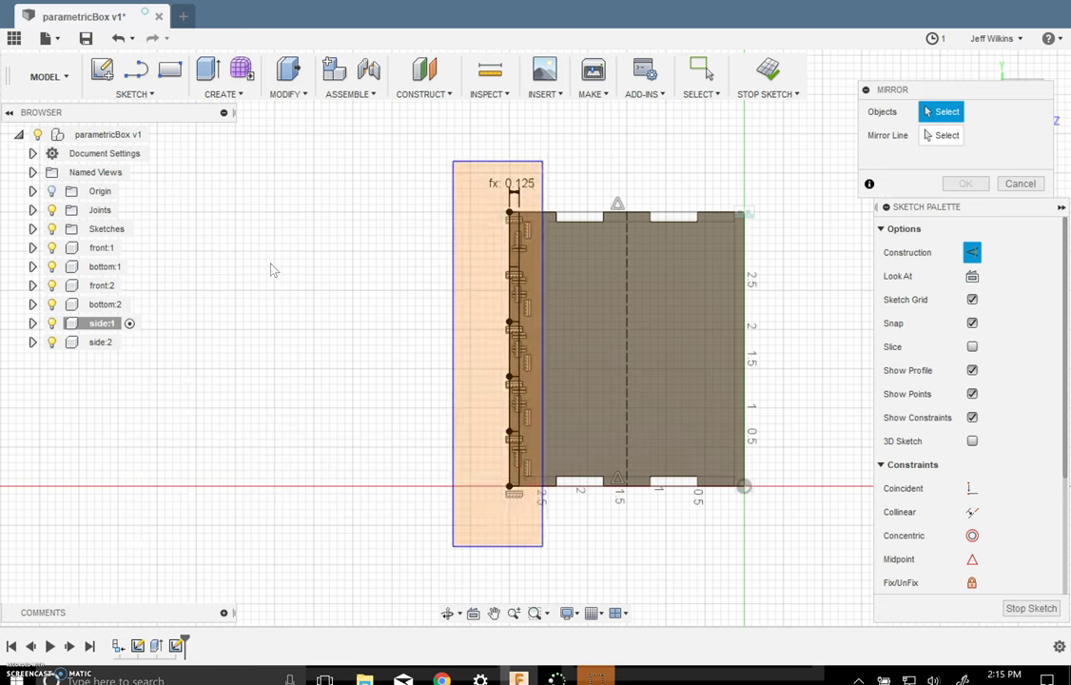
left_click_drag(542, 547, 543, 548)
left_click(944, 135)
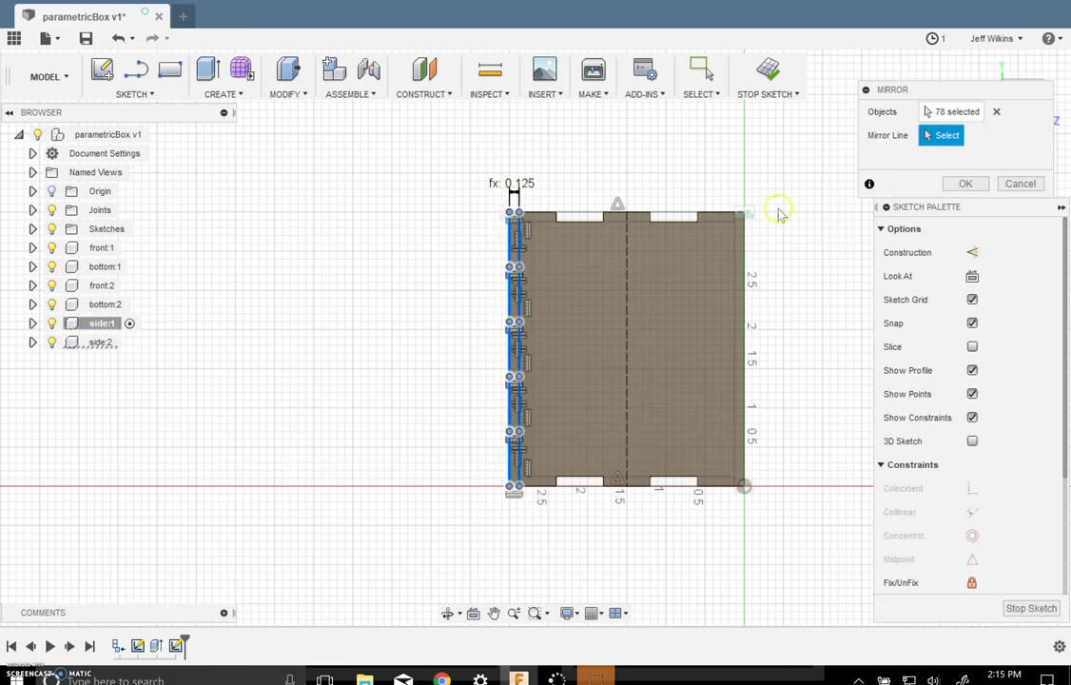
left_click(627, 288)
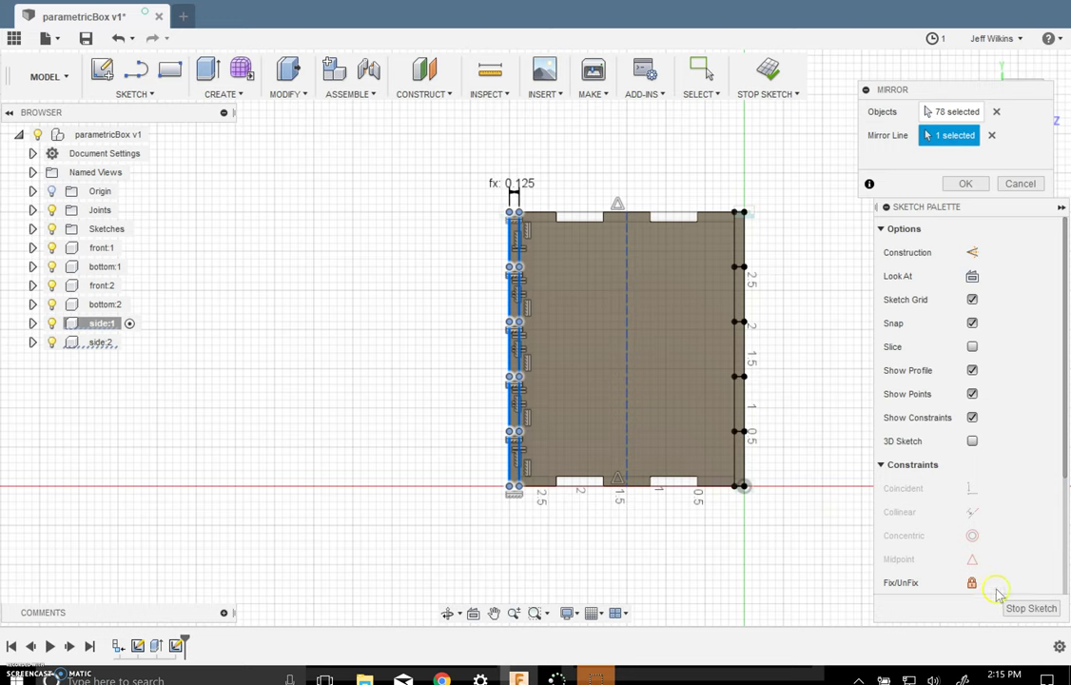
left_click(967, 184)
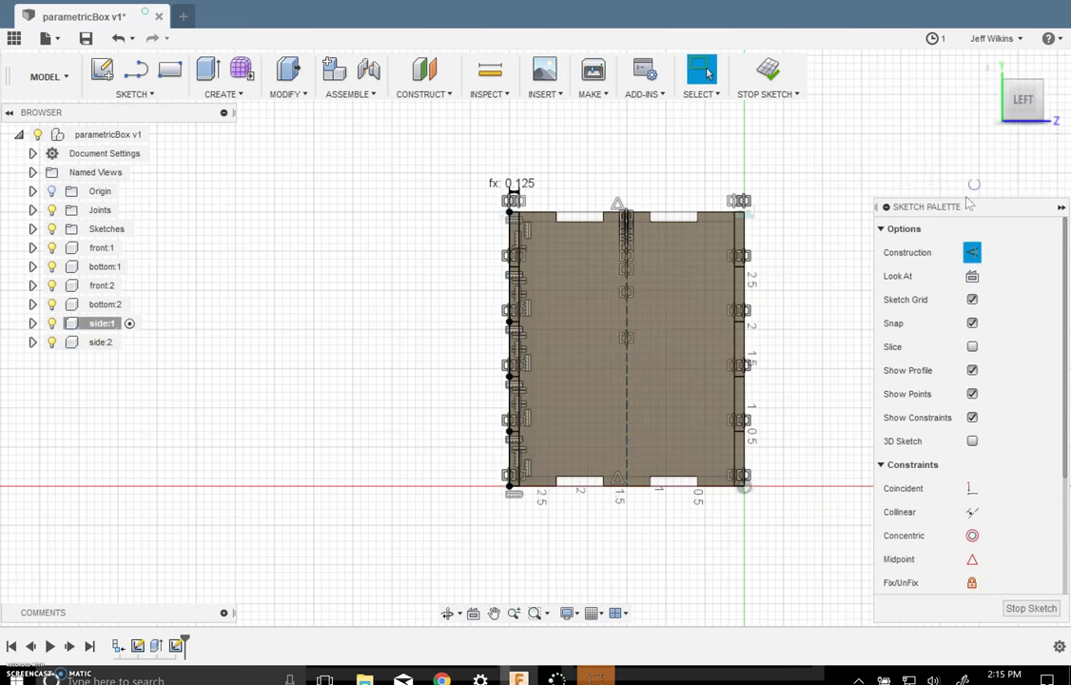
Finish the sketch, switch to an angled view, and extrude-select the four edge-slot profiles.
left_click(772, 78)
left_click(1037, 87)
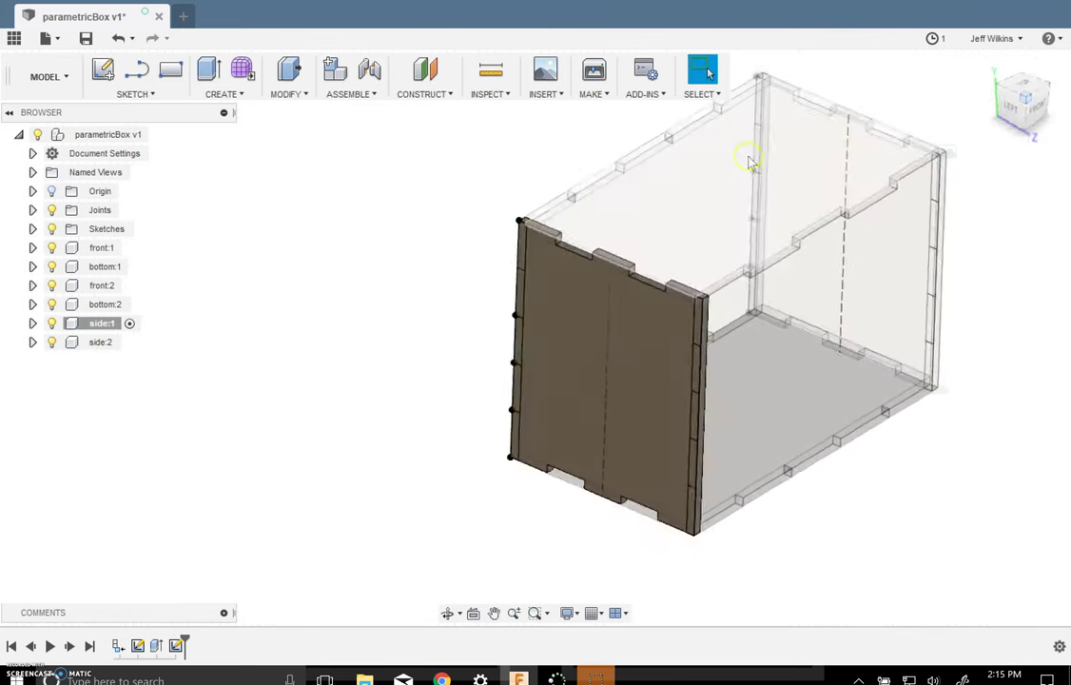
left_click(209, 77)
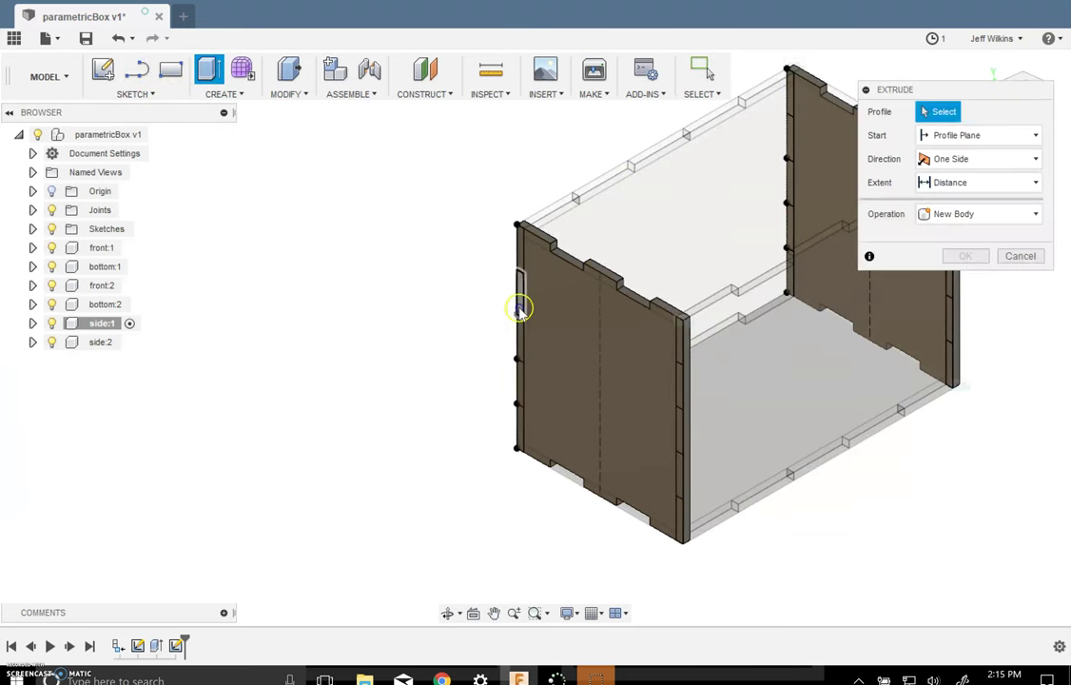
left_click(518, 309)
left_click(681, 387)
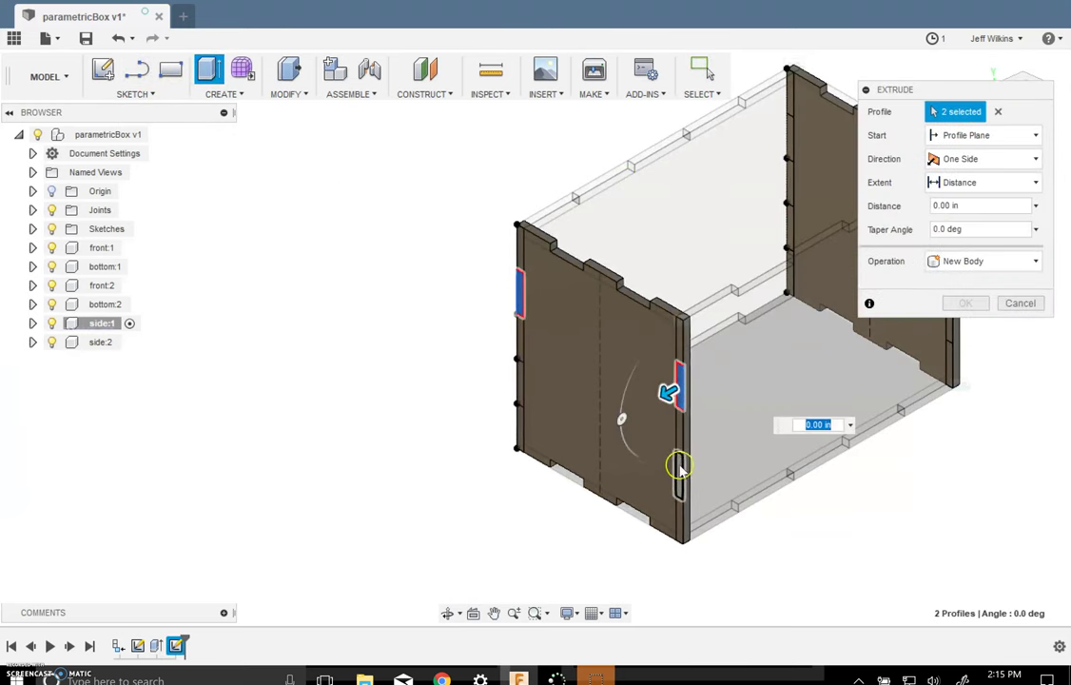
left_click(679, 468)
left_click(521, 387)
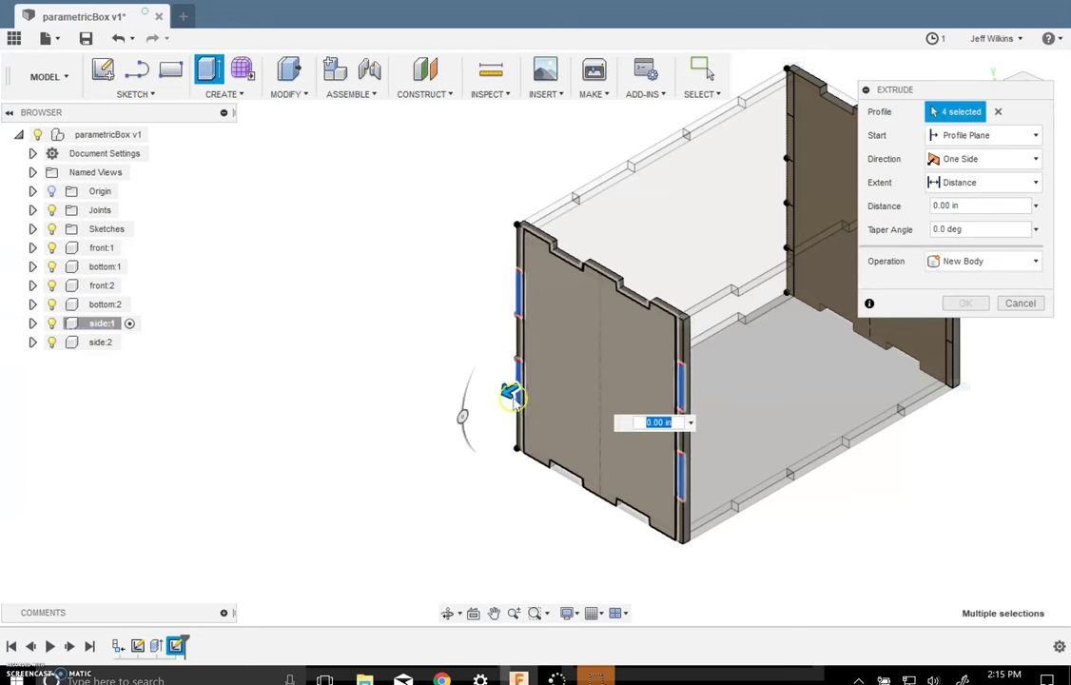
Cut the slots -6.80 in, unchecking Body1 front under Objects To Cut.
left_click_drag(507, 385, 683, 320)
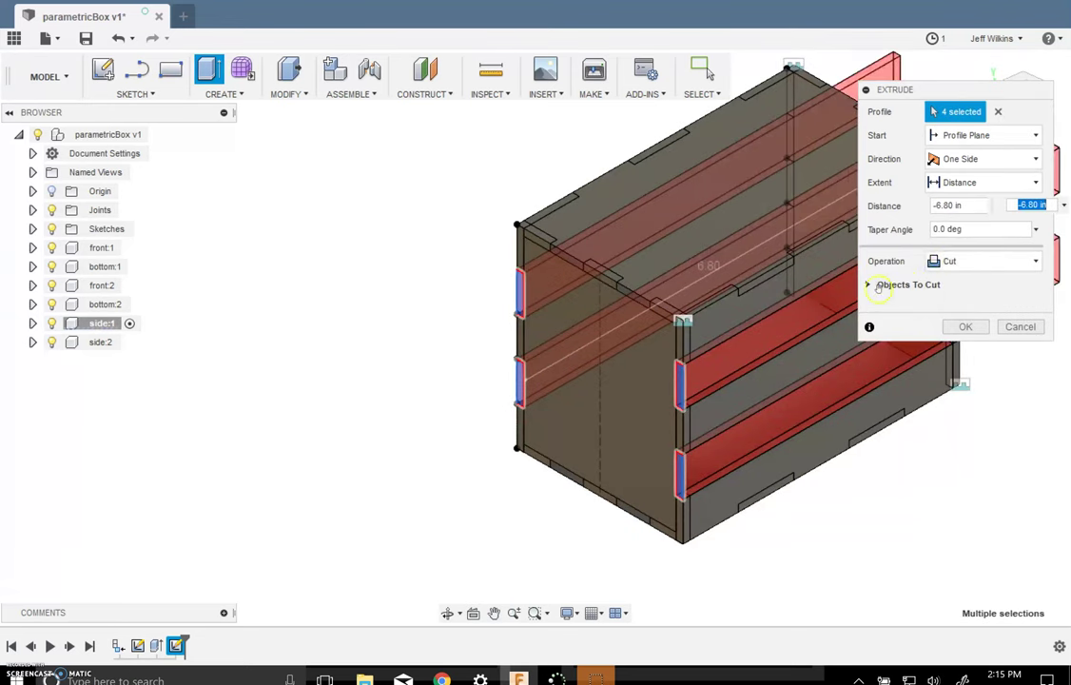
left_click(869, 287)
left_click(875, 312)
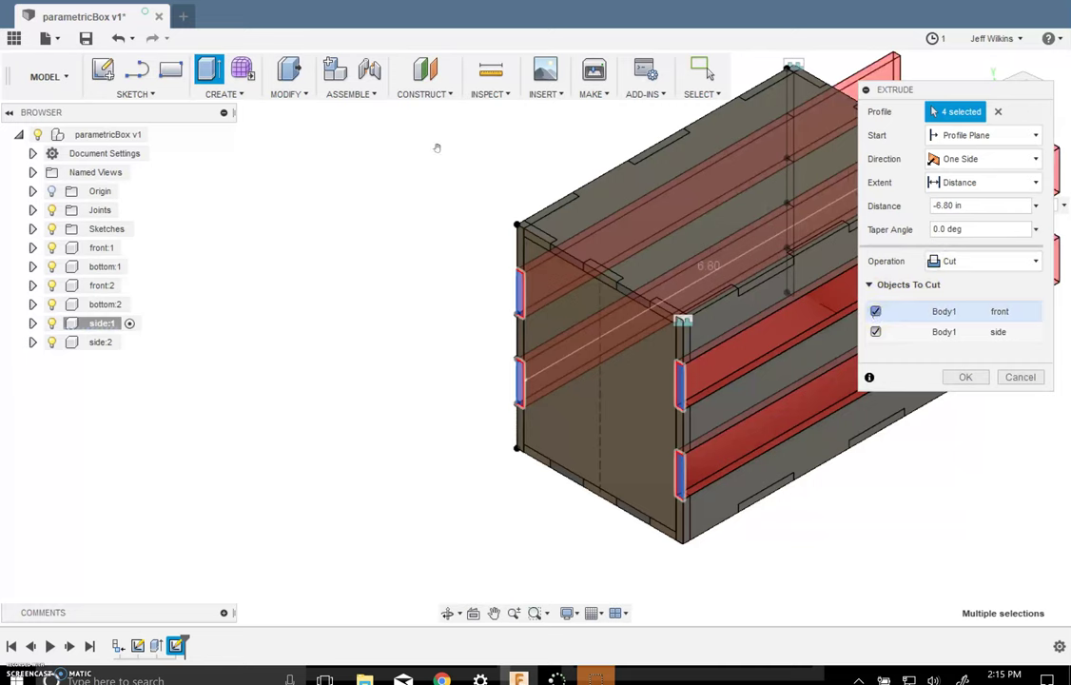
key("Return")
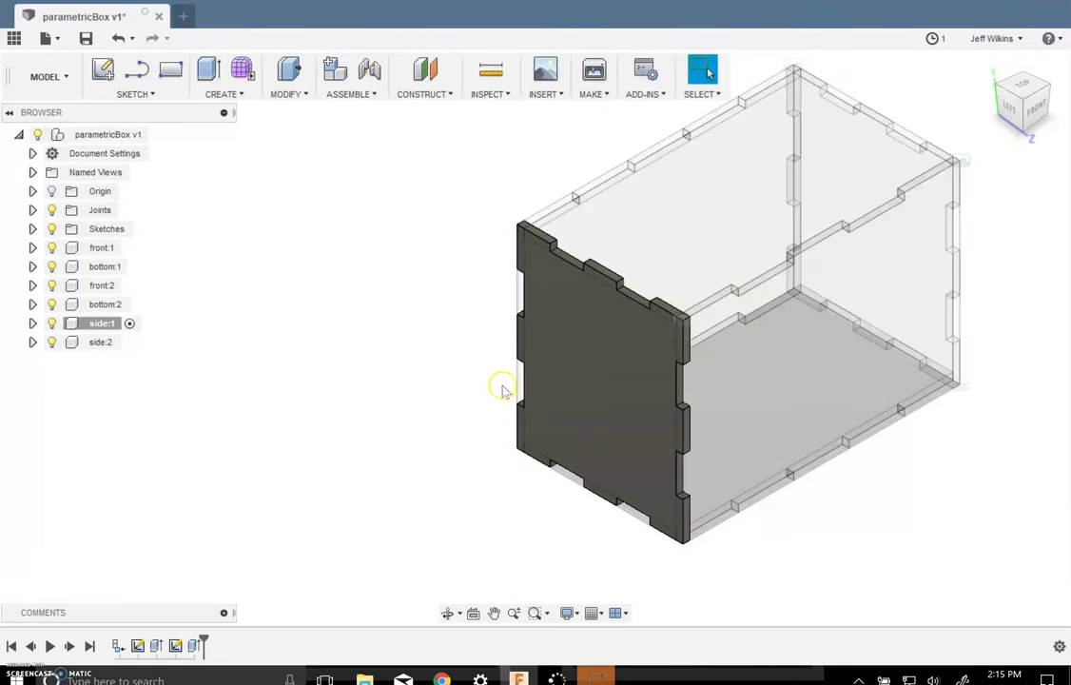
Activate the root parametricBox component and return to the Home isometric view.
scroll(492, 392, "up", 1)
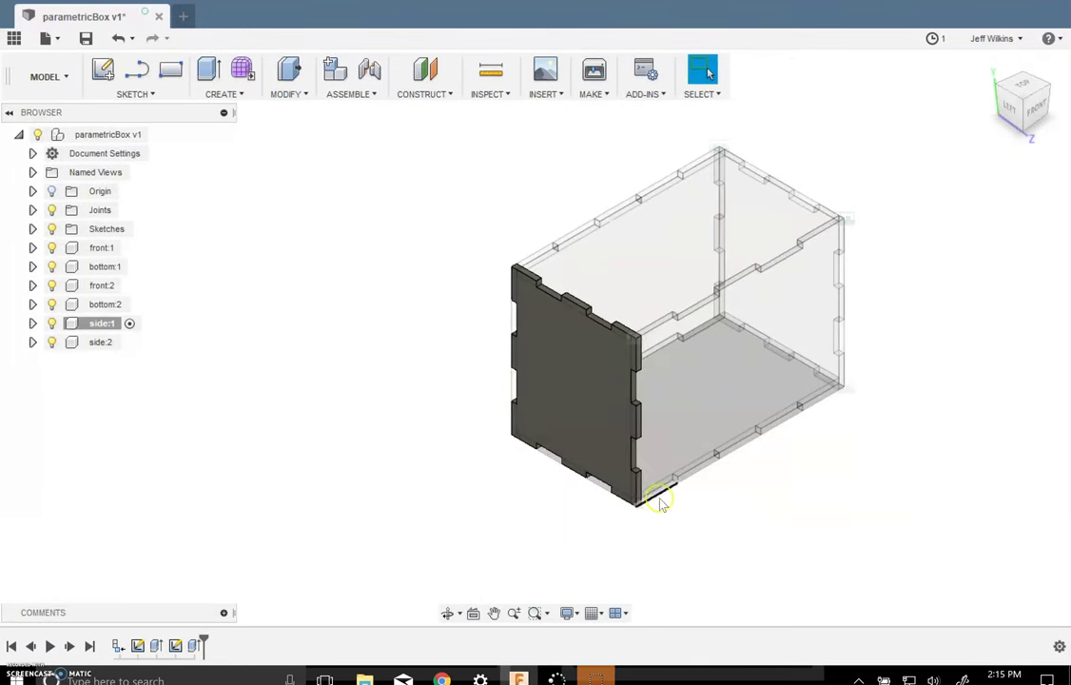
scroll(660, 495, "up", 3)
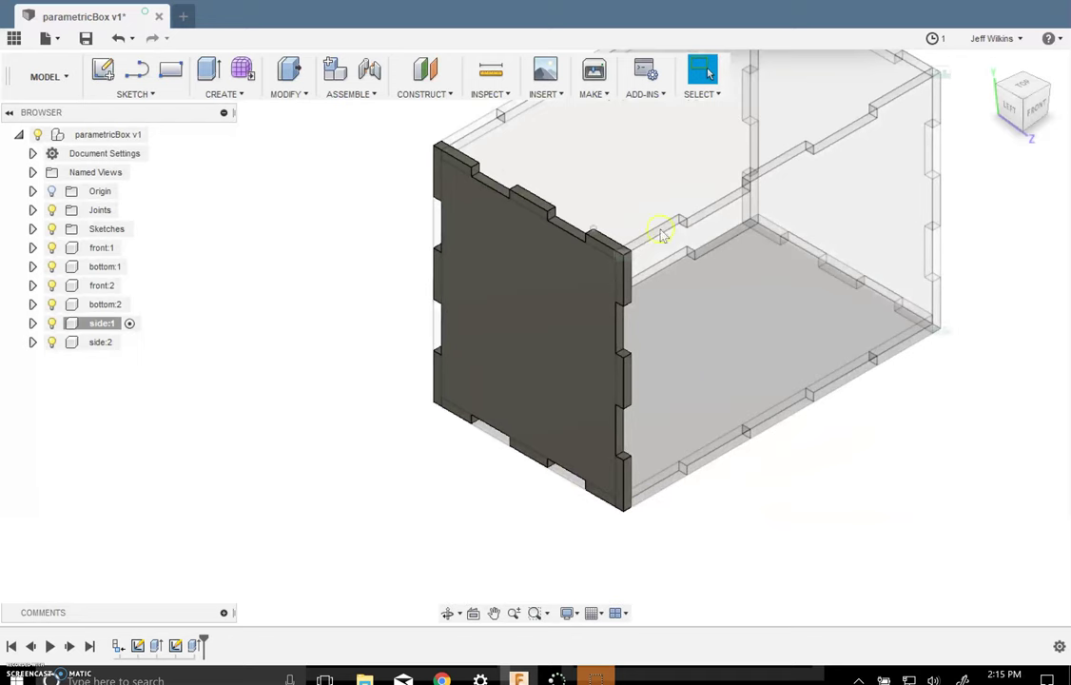
left_click(154, 135)
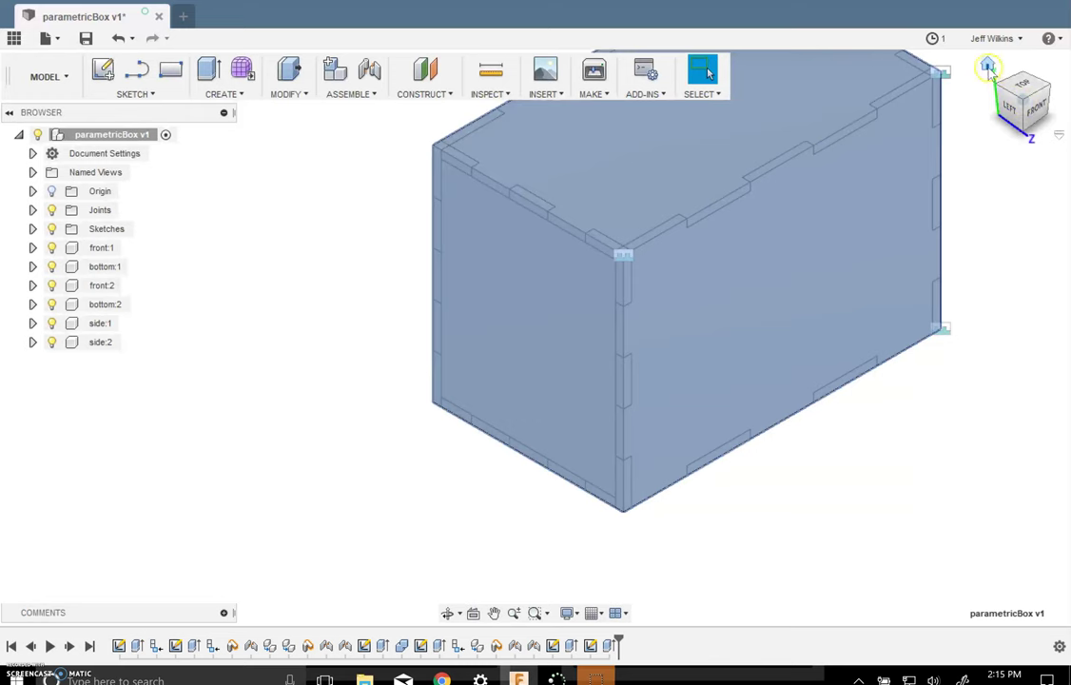
left_click(987, 65)
left_click(994, 469)
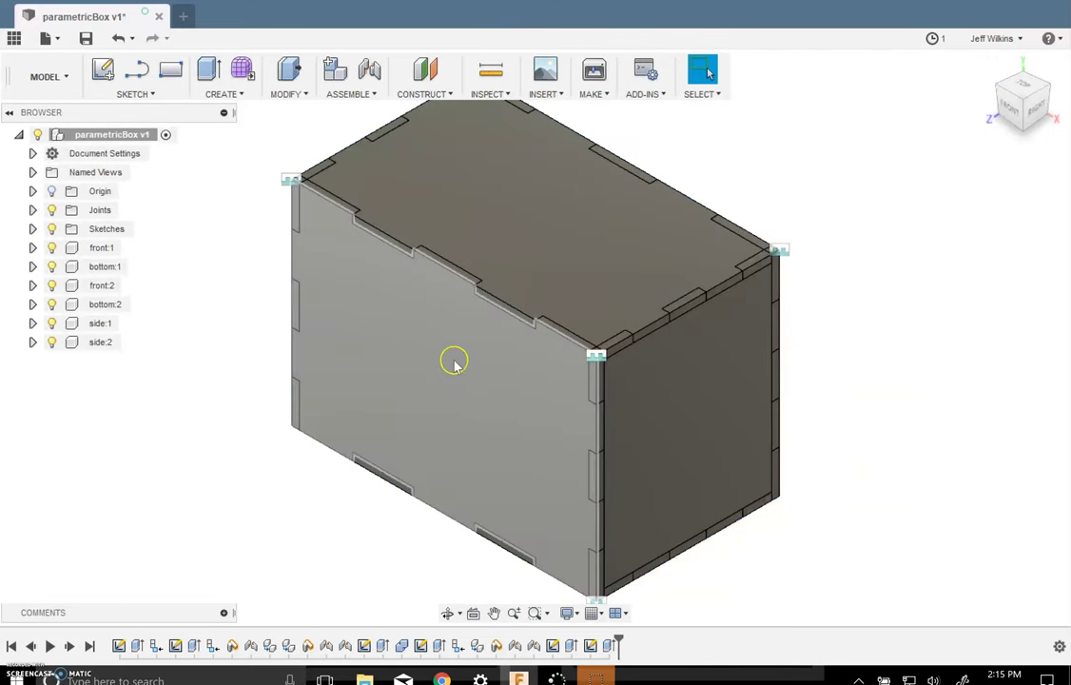
Combine-cut the top panel using both side panels as tools, keeping the tools.
left_click(294, 95)
left_click(301, 224)
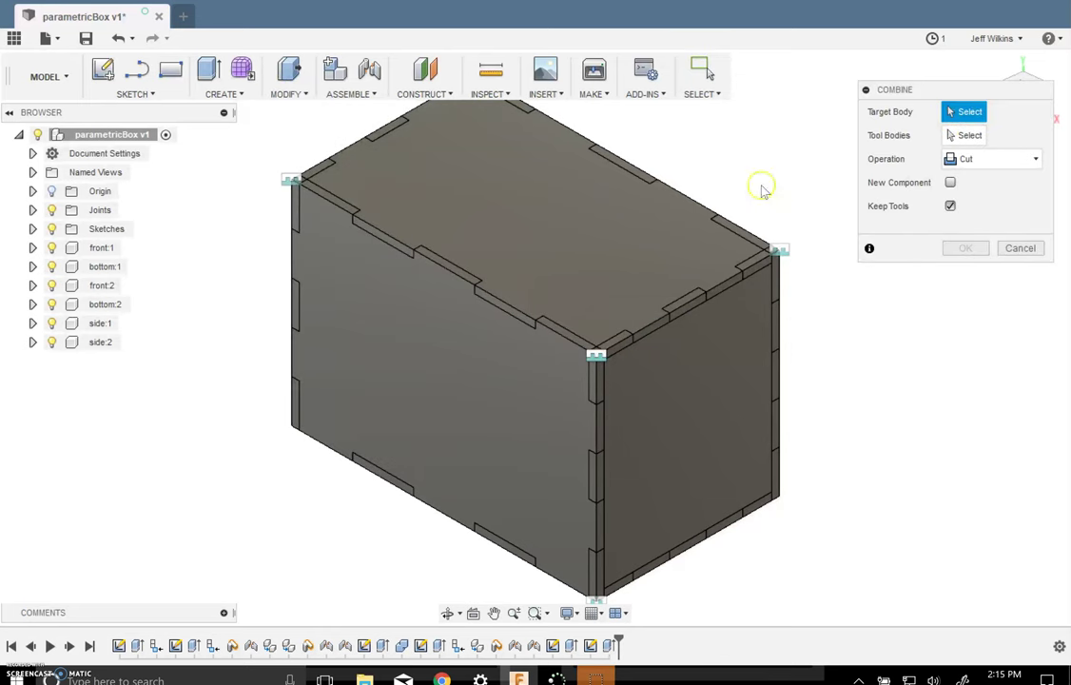
left_click(637, 226)
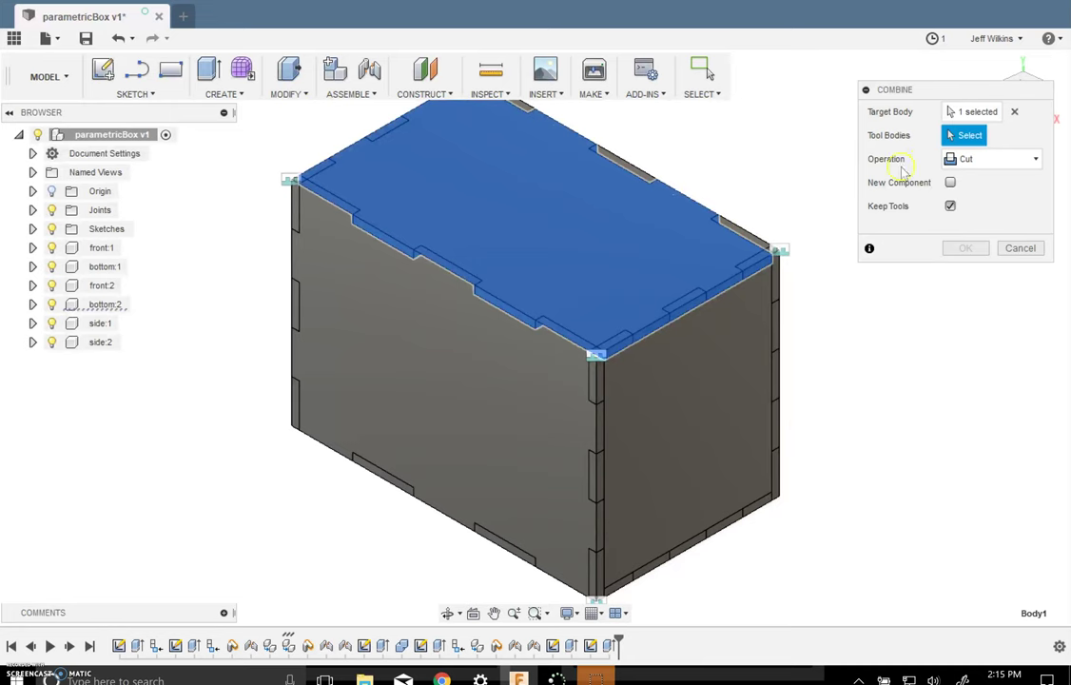
left_click(650, 437)
left_click(318, 363)
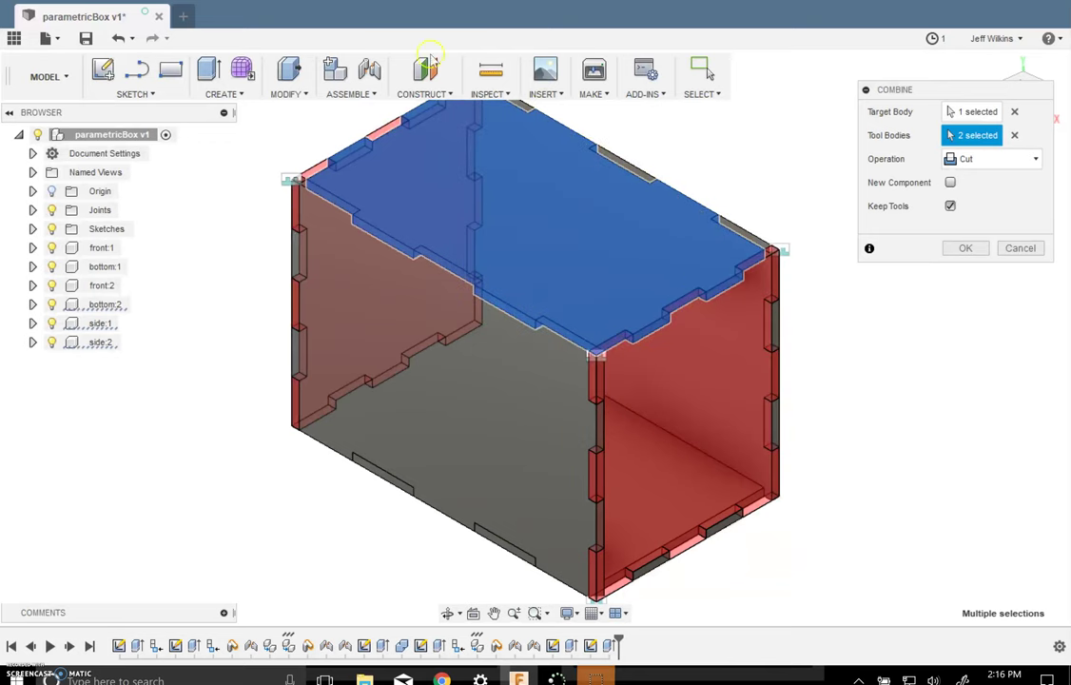
left_click(968, 253)
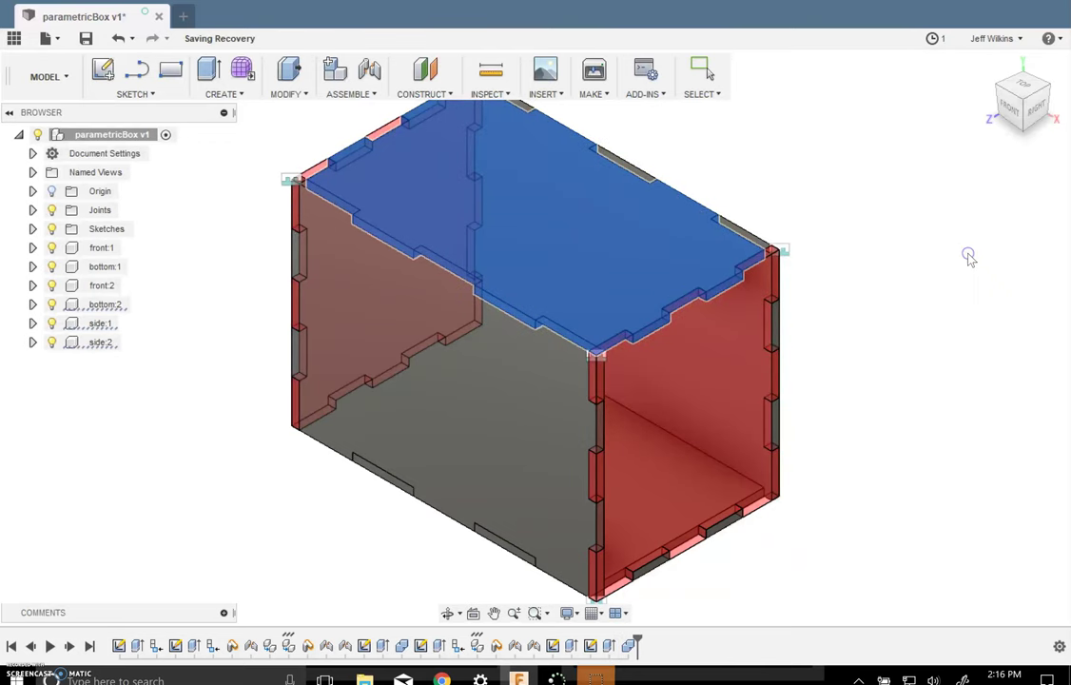
left_click(933, 303)
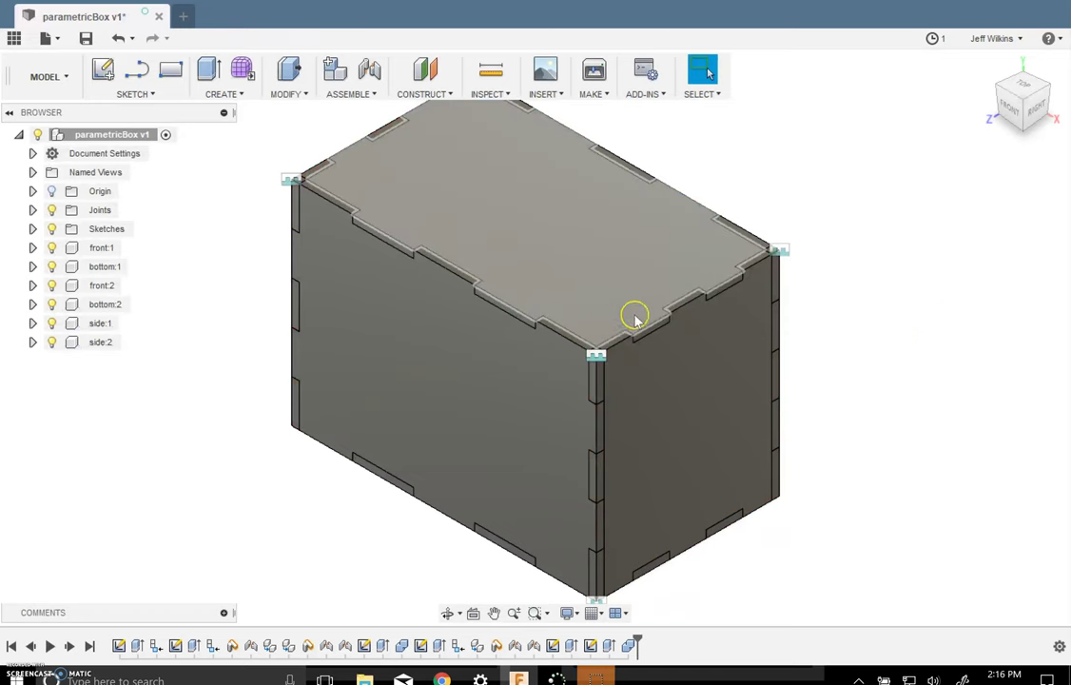
left_click(53, 247)
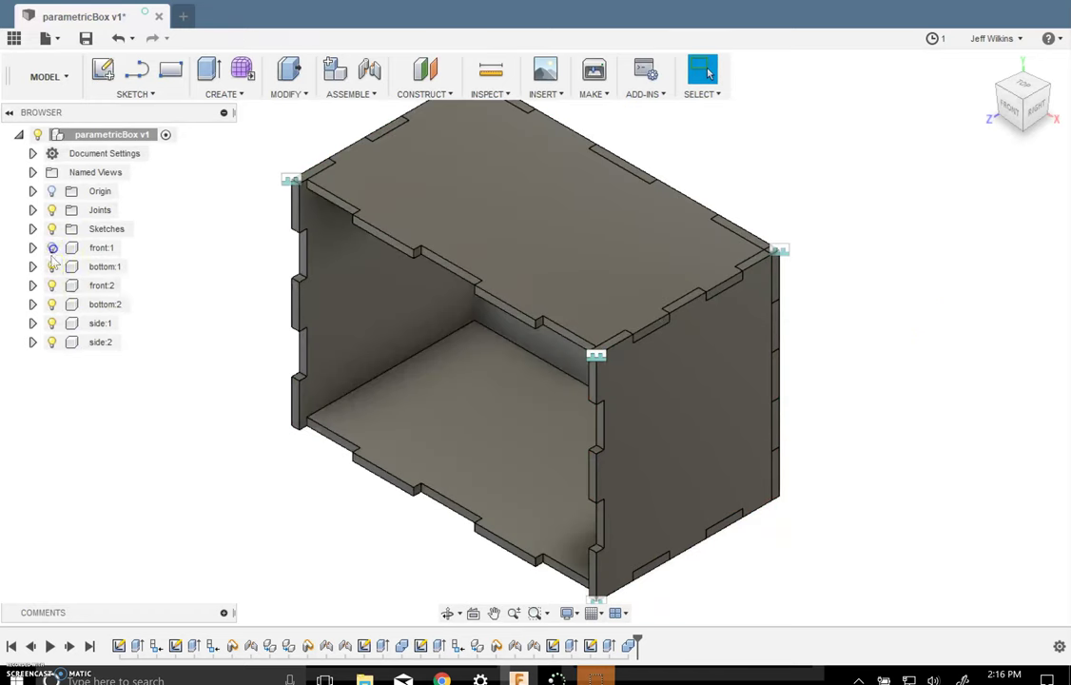
left_click(52, 267)
left_click(51, 286)
left_click(51, 304)
left_click(52, 323)
left_click(51, 343)
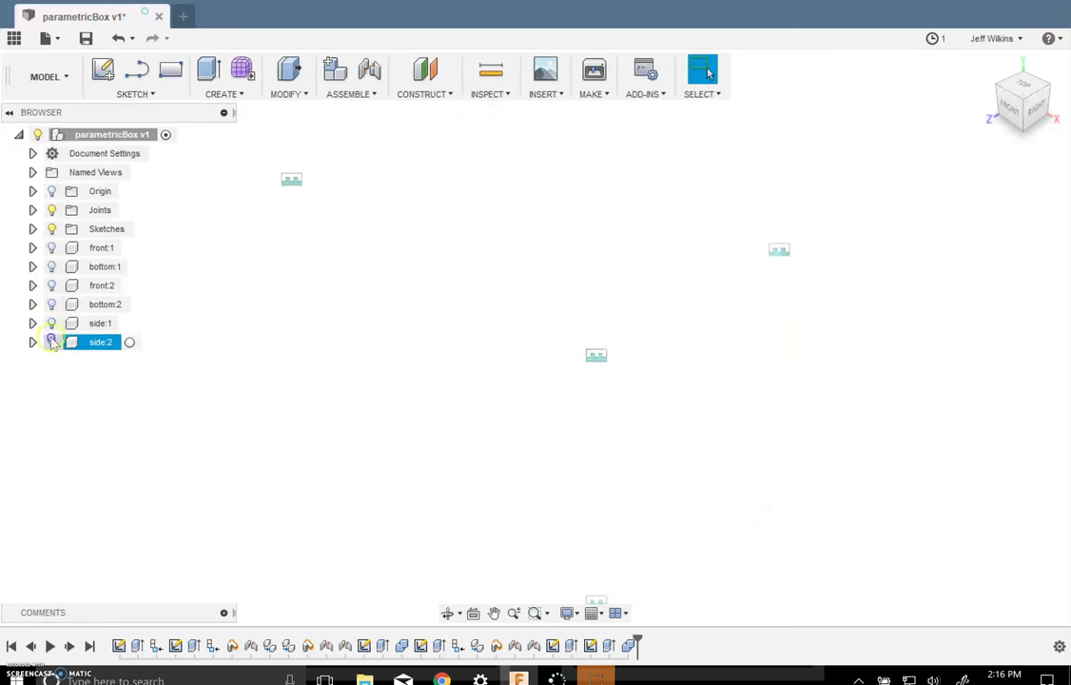
left_click(51, 266)
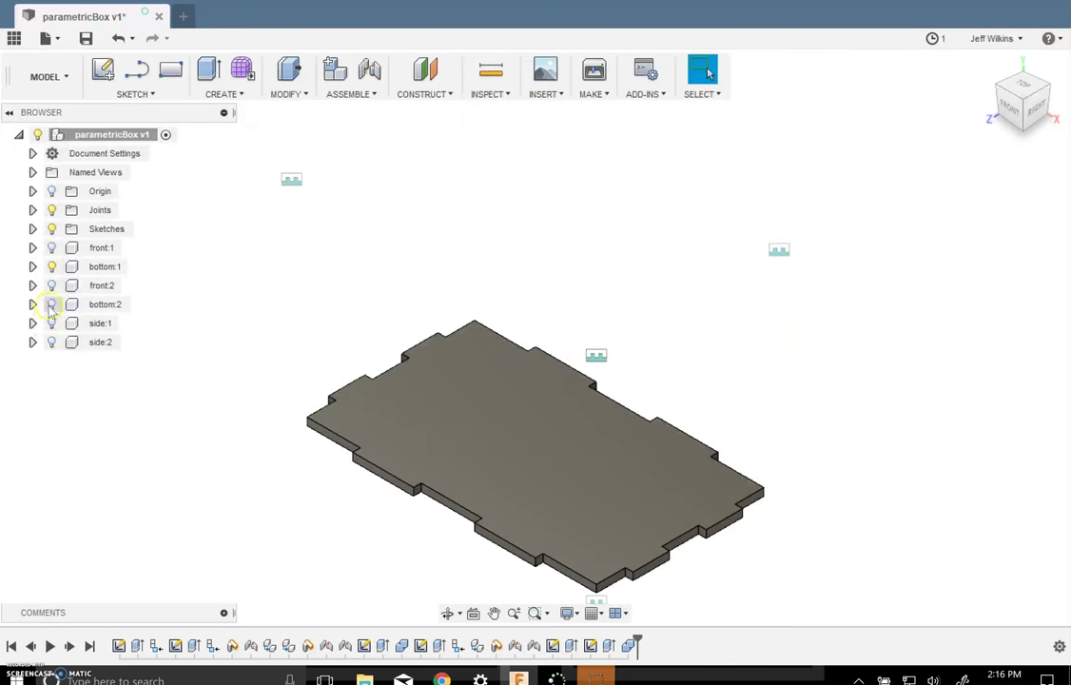
left_click(52, 304)
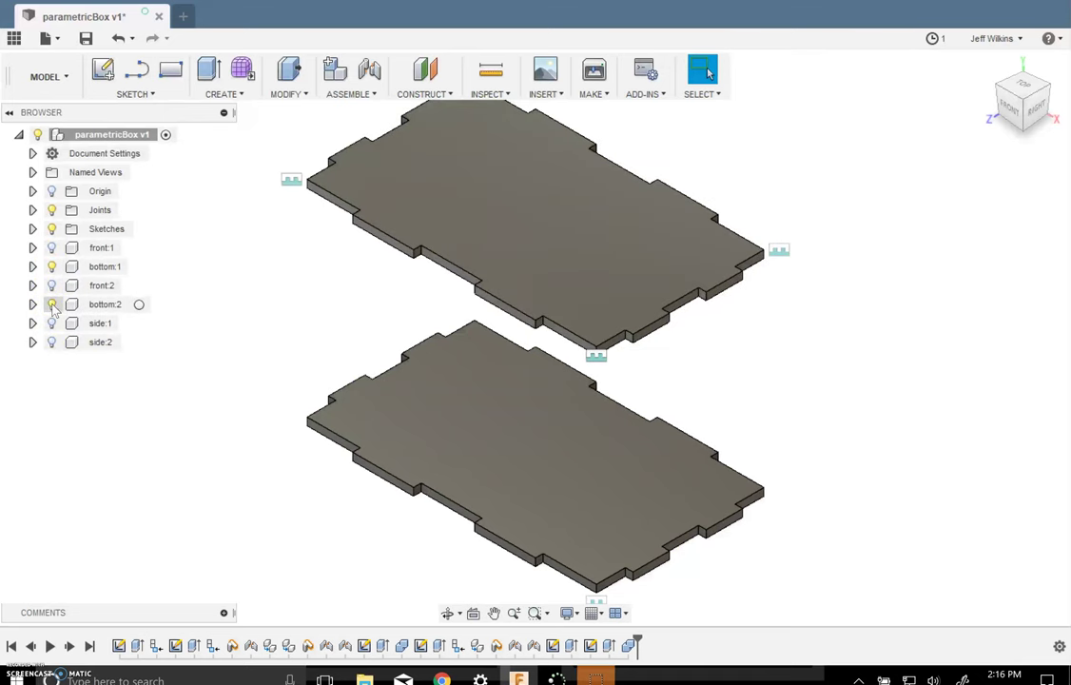
left_click(52, 285)
left_click(51, 323)
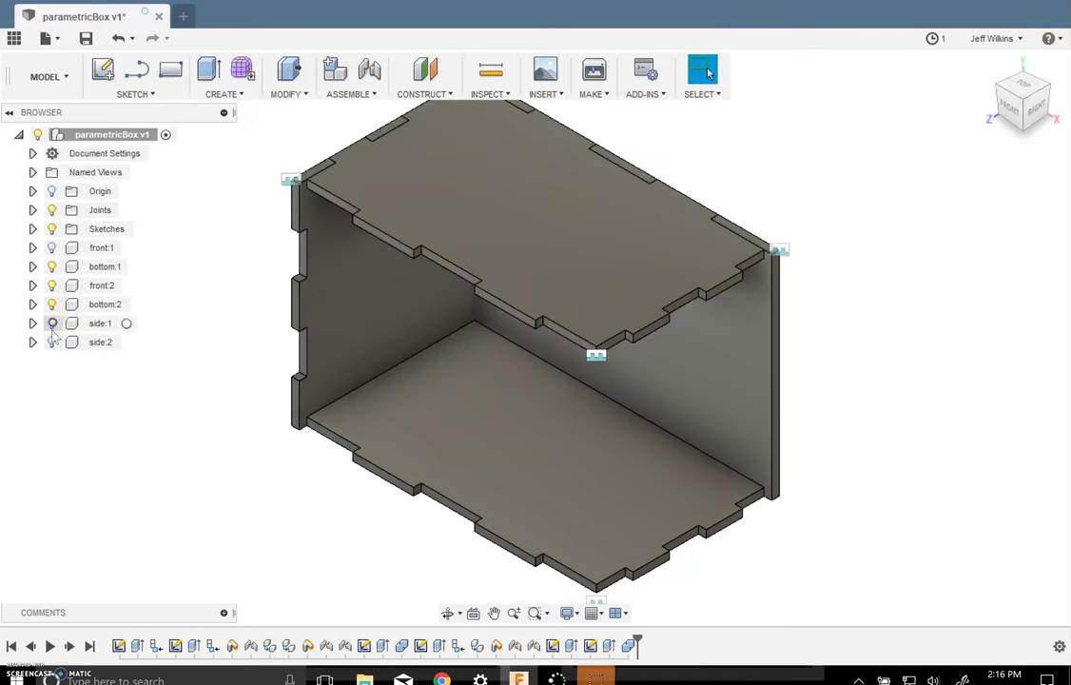
left_click(51, 342)
left_click(52, 247)
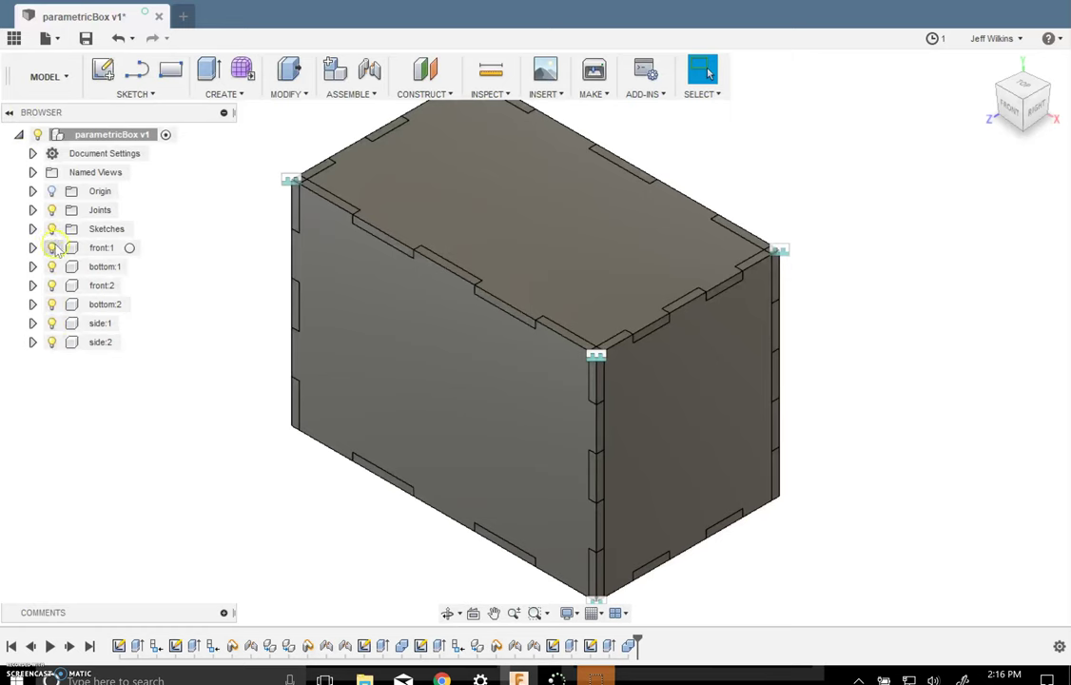
left_click(52, 342)
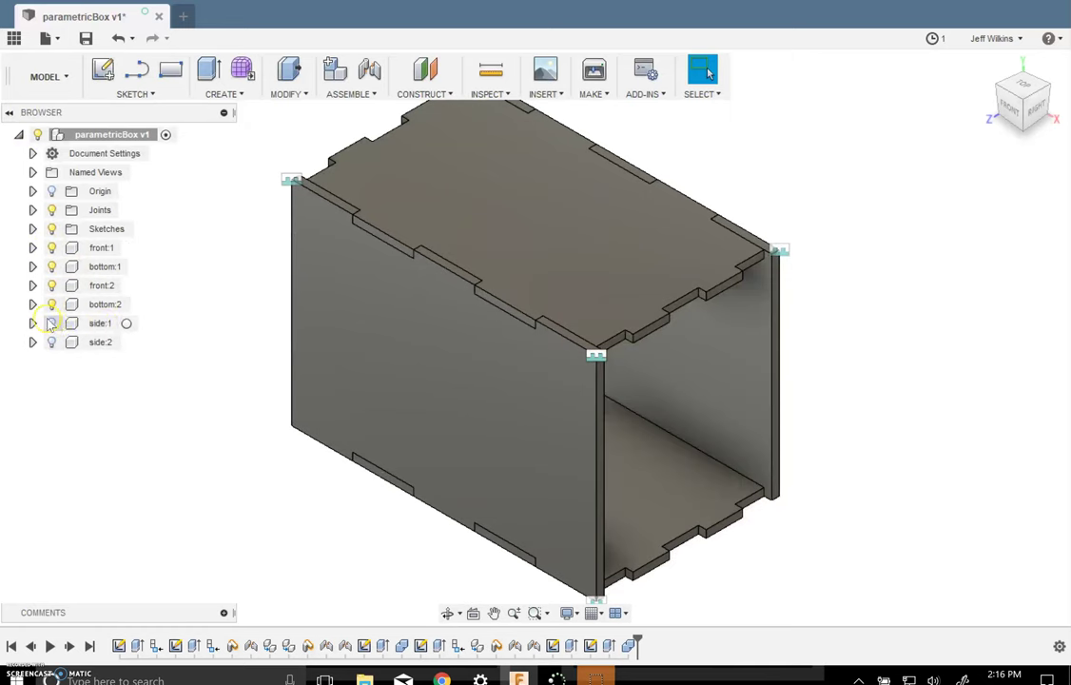
left_click(51, 343)
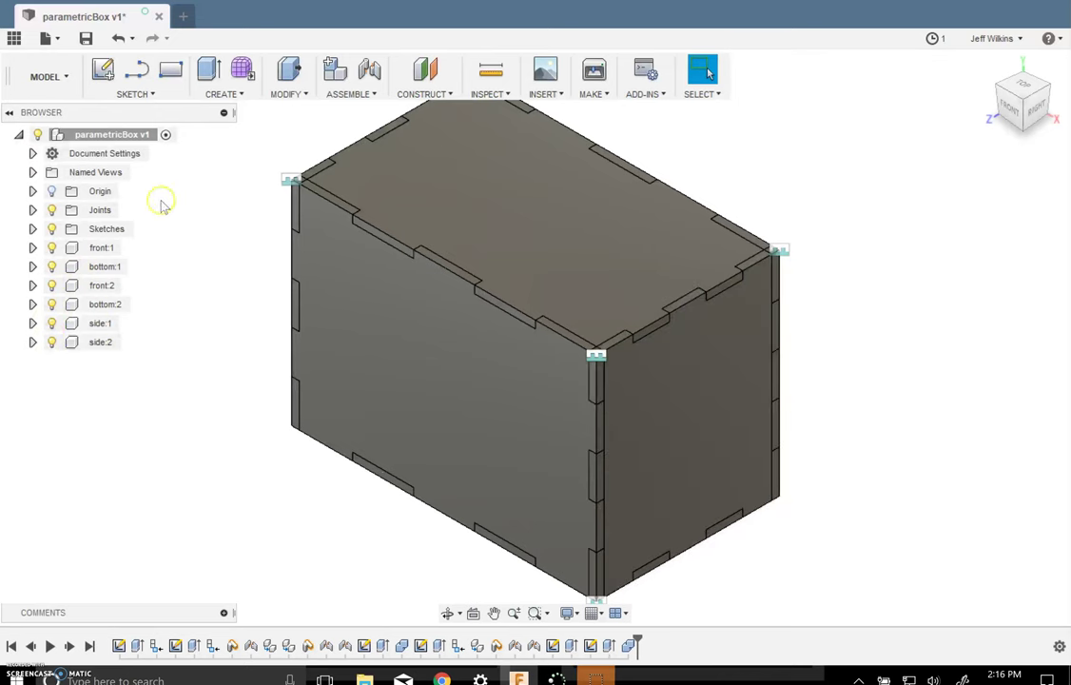
Combine-cut the front panel with the right and left side panels as kept tool bodies.
left_click(289, 94)
left_click(298, 226)
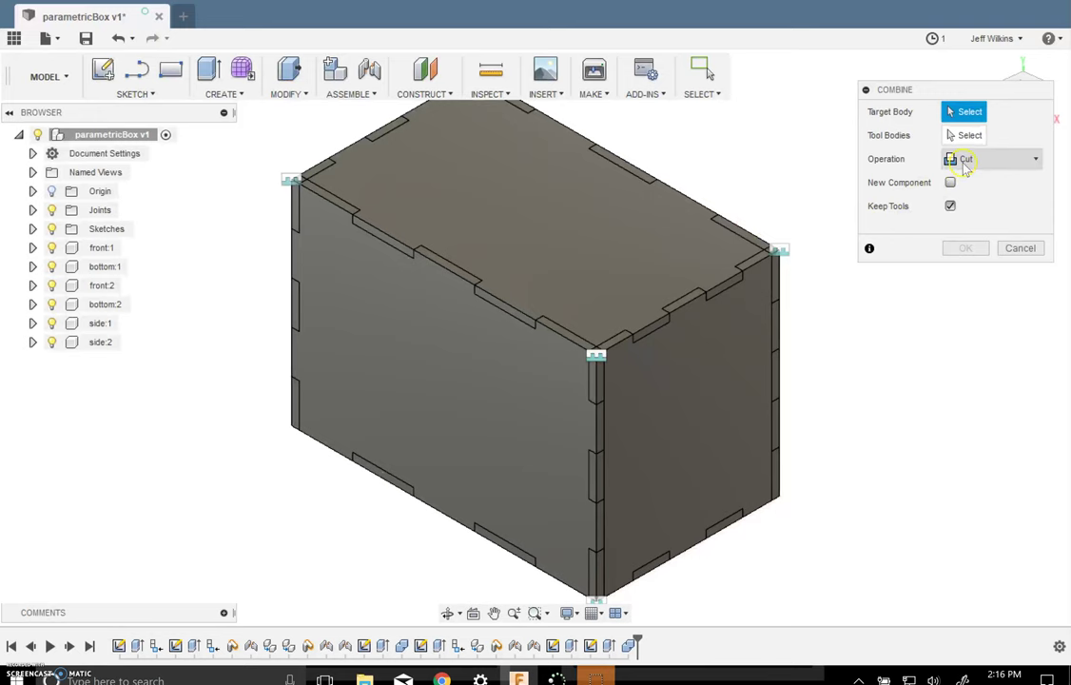
left_click(558, 392)
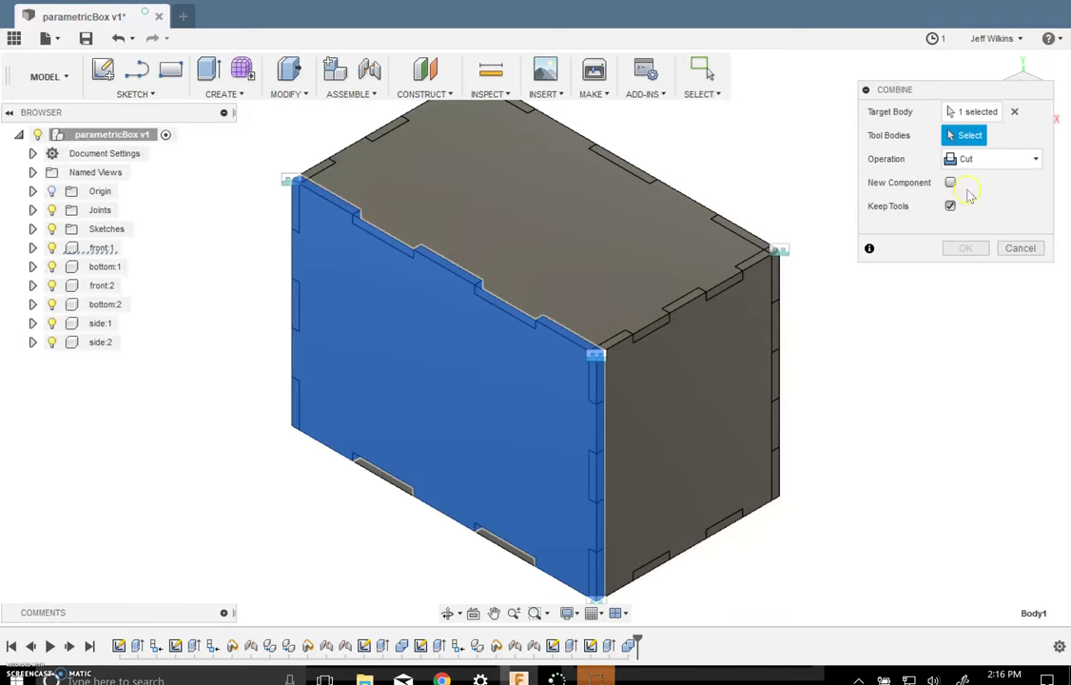
left_click(745, 358)
left_click(418, 171)
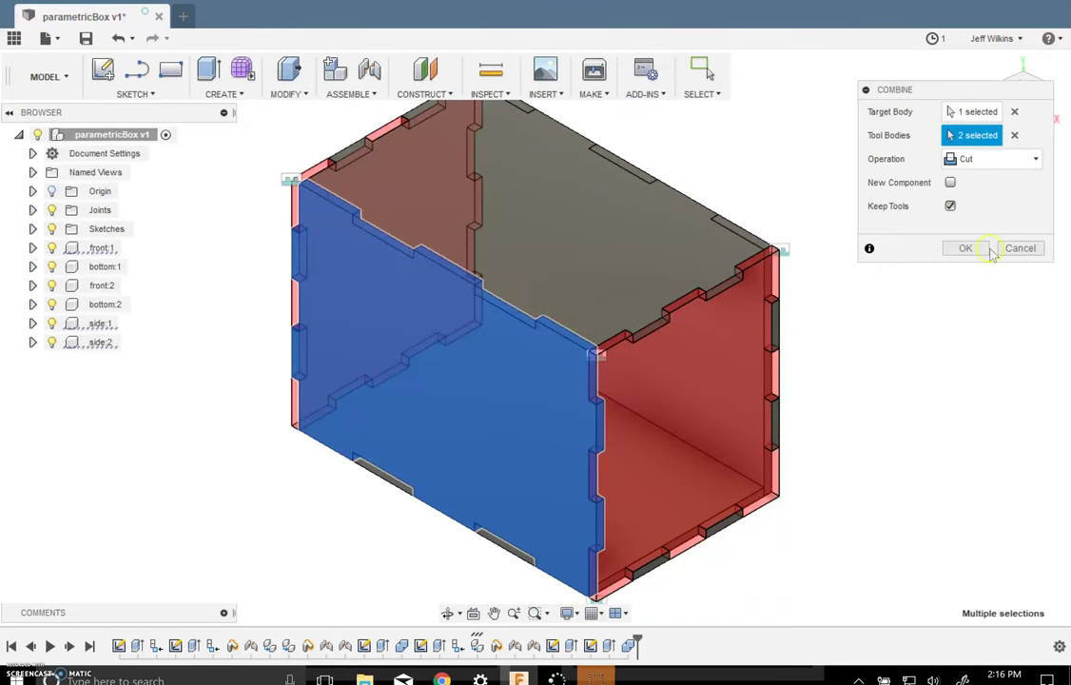
left_click(965, 248)
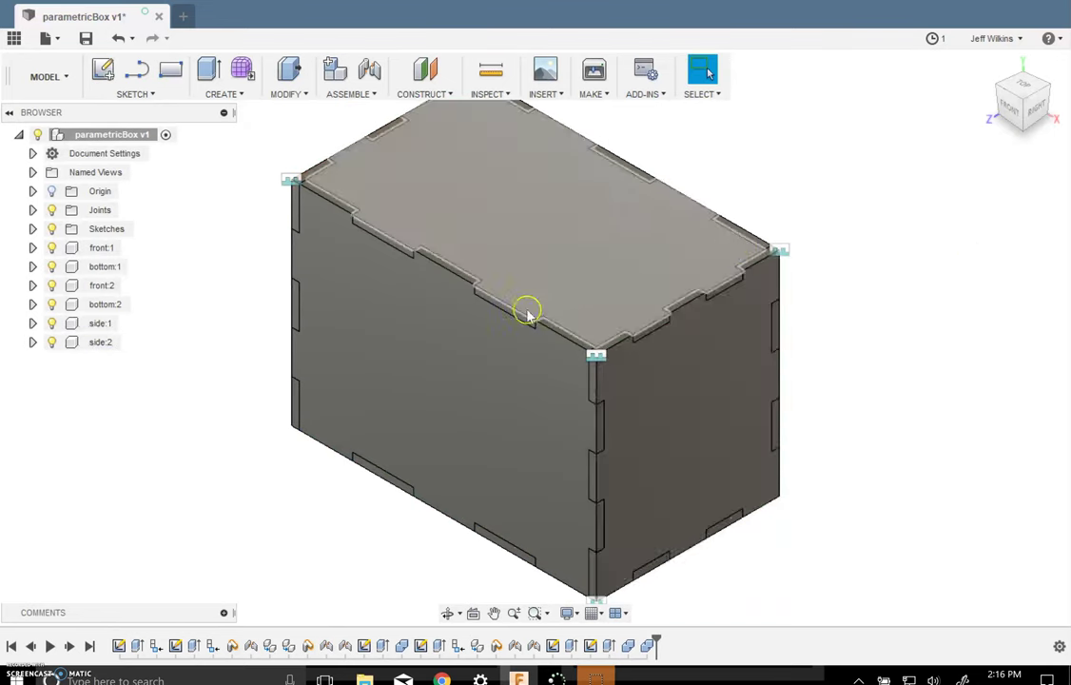
Change the user parameters to width 6 in, depth 4 in and height 2 in.
left_click(285, 94)
left_click(313, 454)
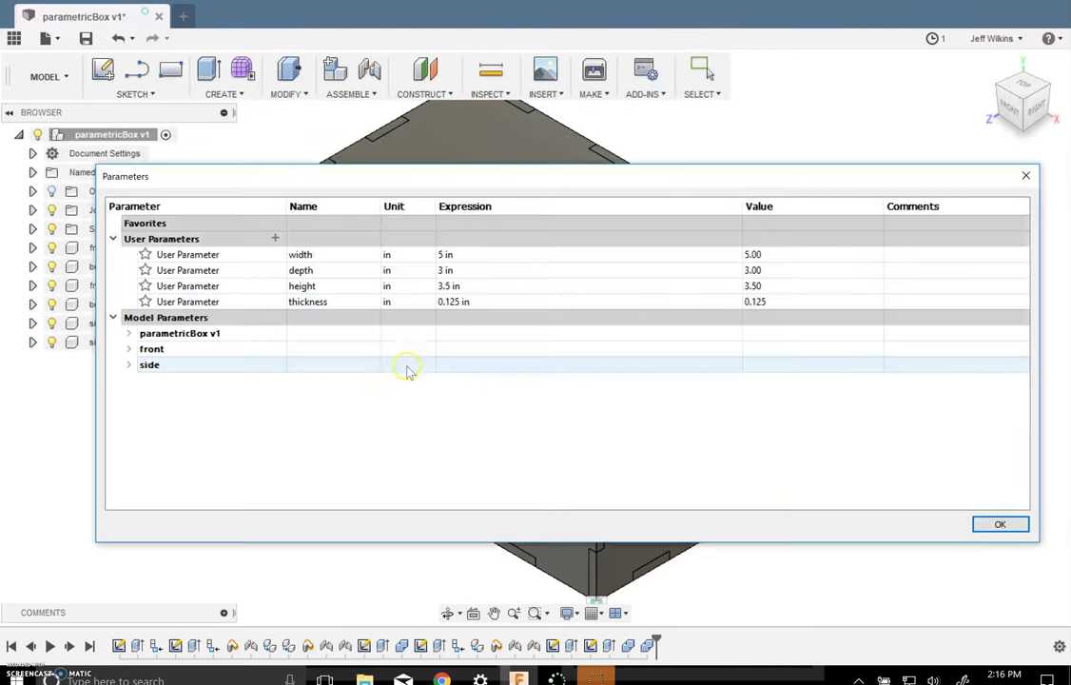
left_click(451, 256)
type("6")
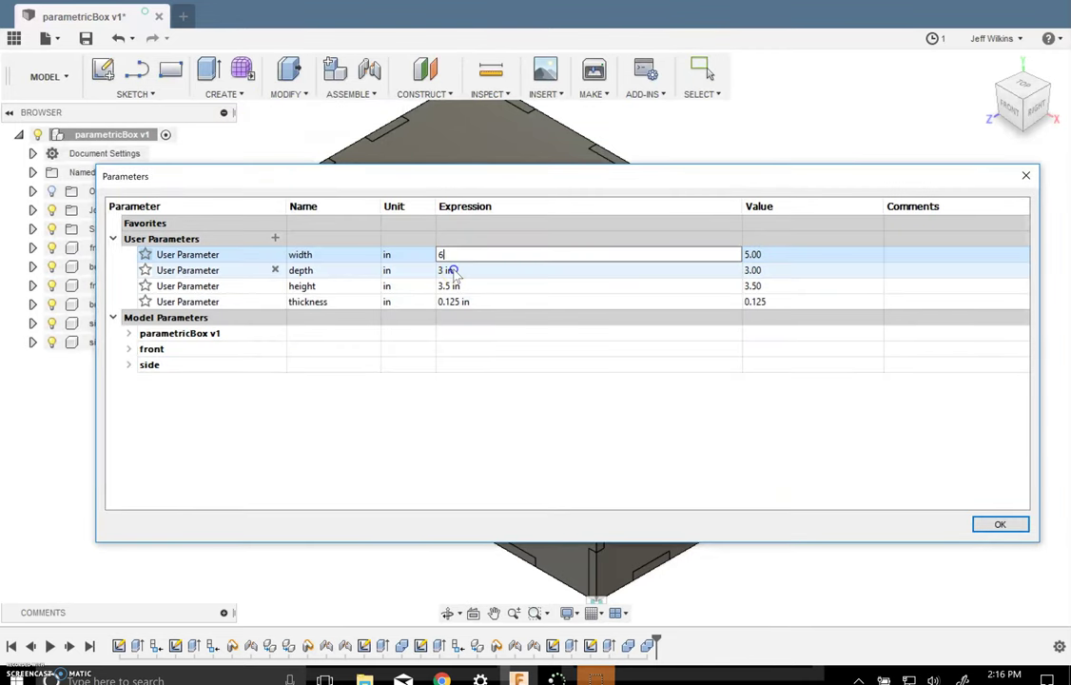
left_click(452, 271)
type("4")
left_click(455, 287)
type("2")
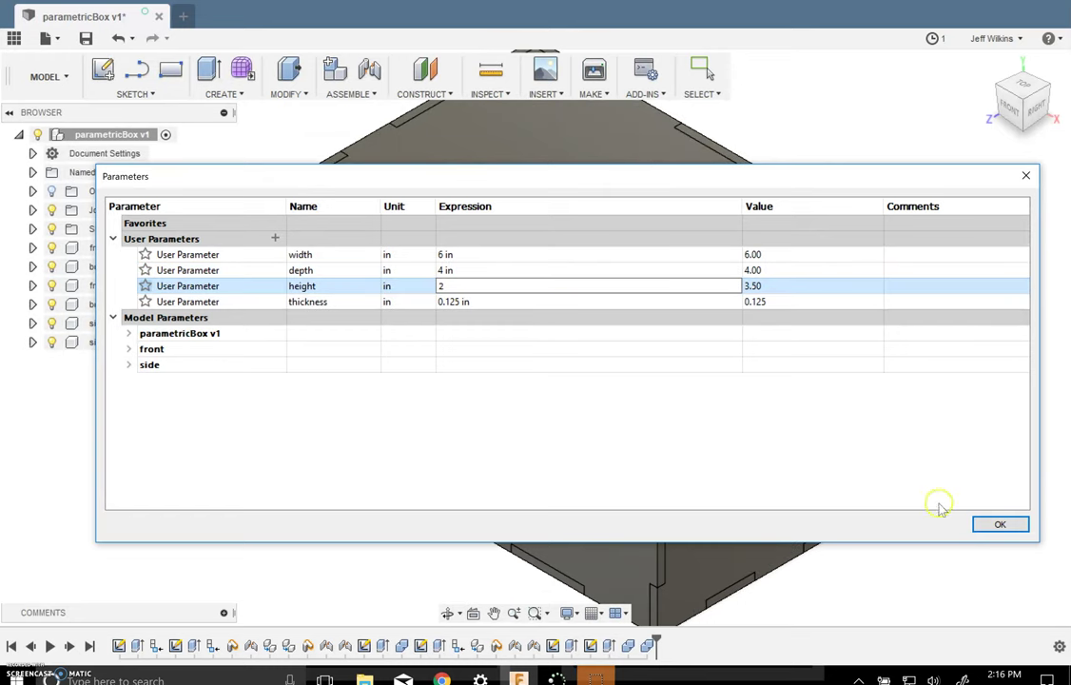
left_click(999, 524)
scroll(951, 499, "up", 2)
scroll(923, 509, "down", 2)
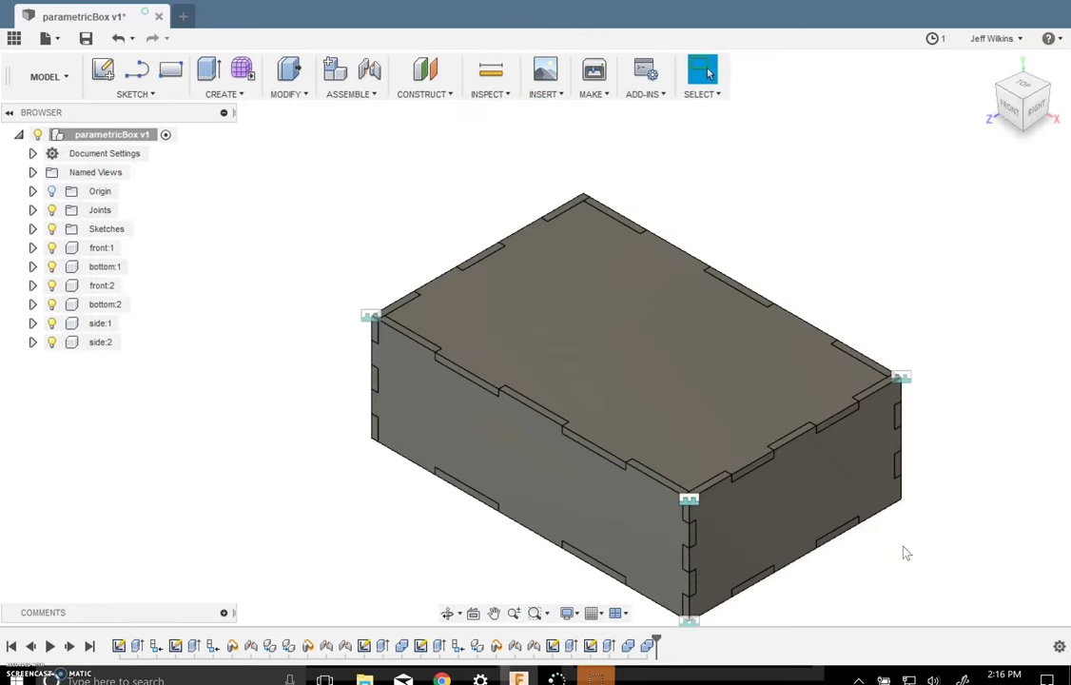
scroll(381, 456, "down", 1)
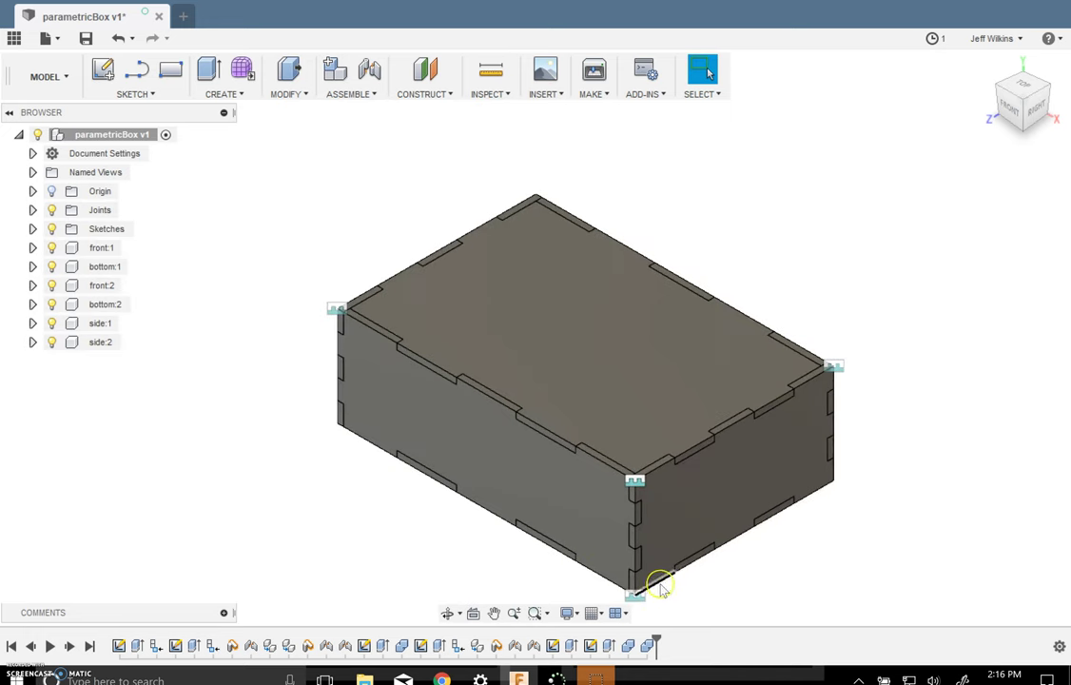